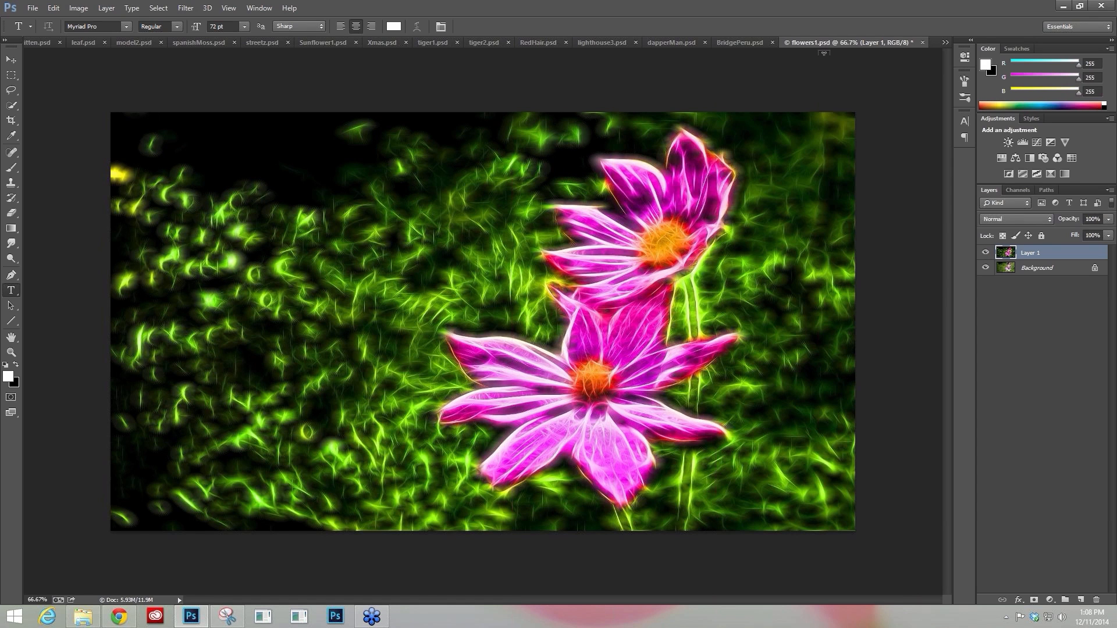
Switch to BridgePeru.psd and toggle Layer 1's visibility to compare the river image with and without the effect.
click(741, 40)
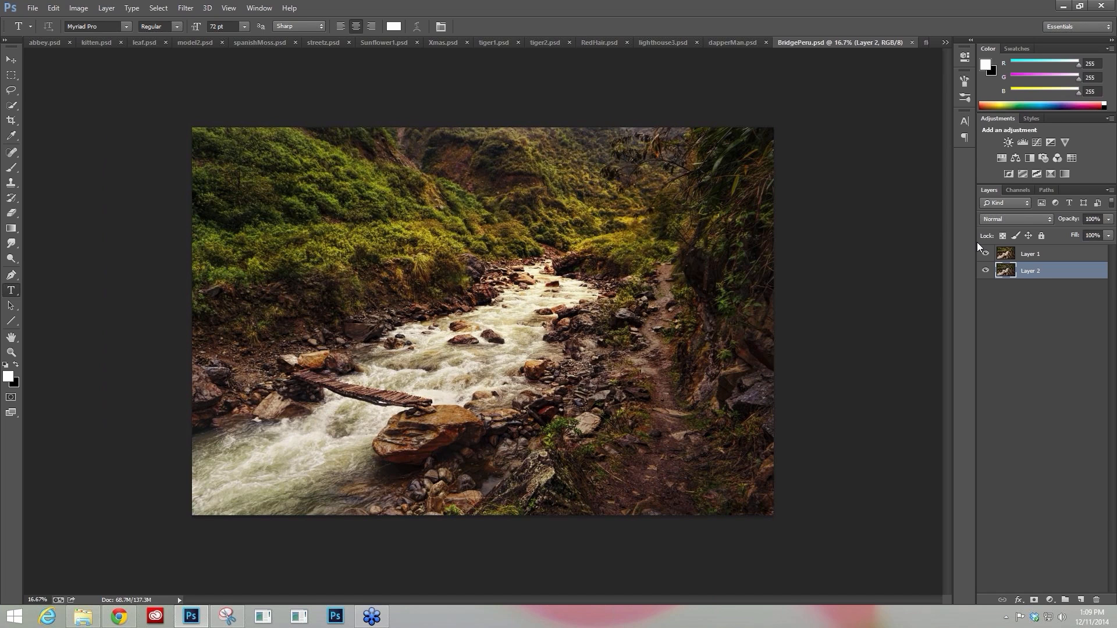
click(985, 254)
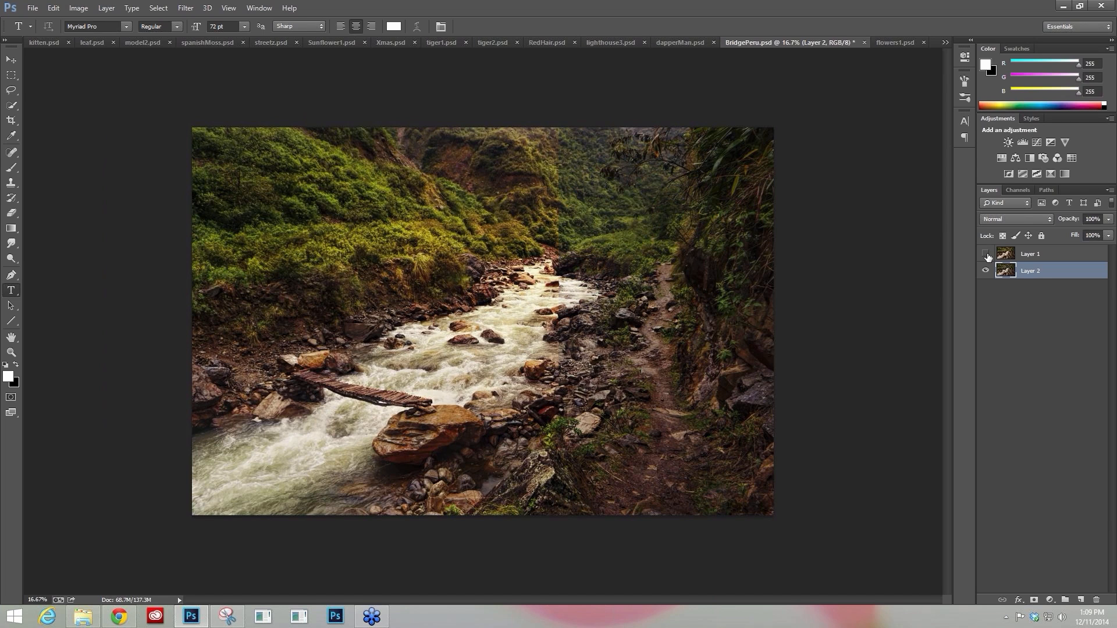
click(987, 255)
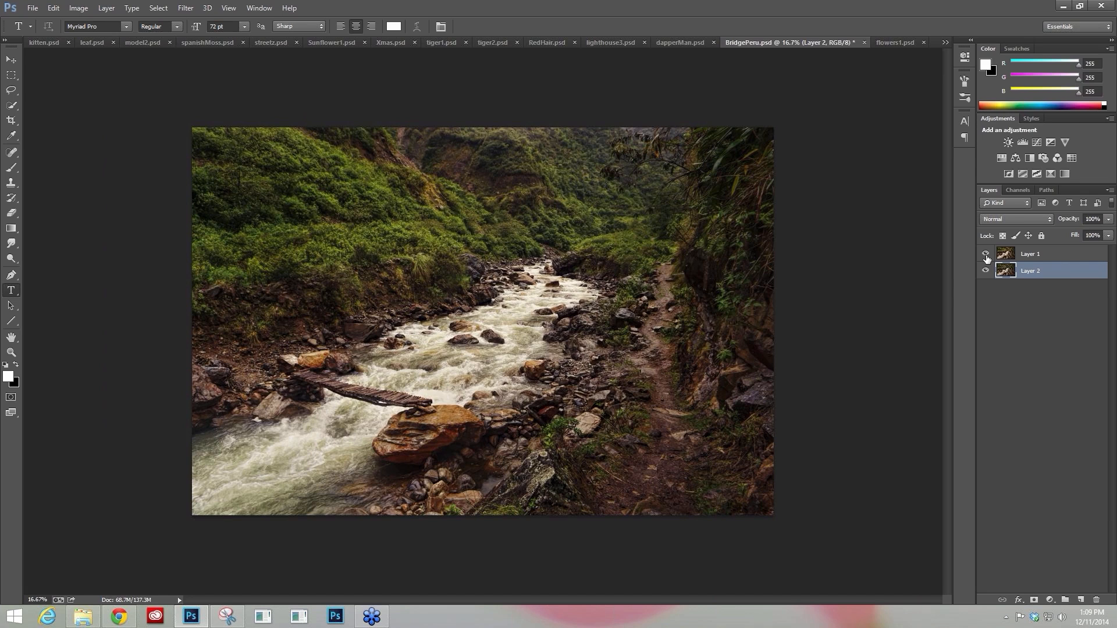
click(985, 255)
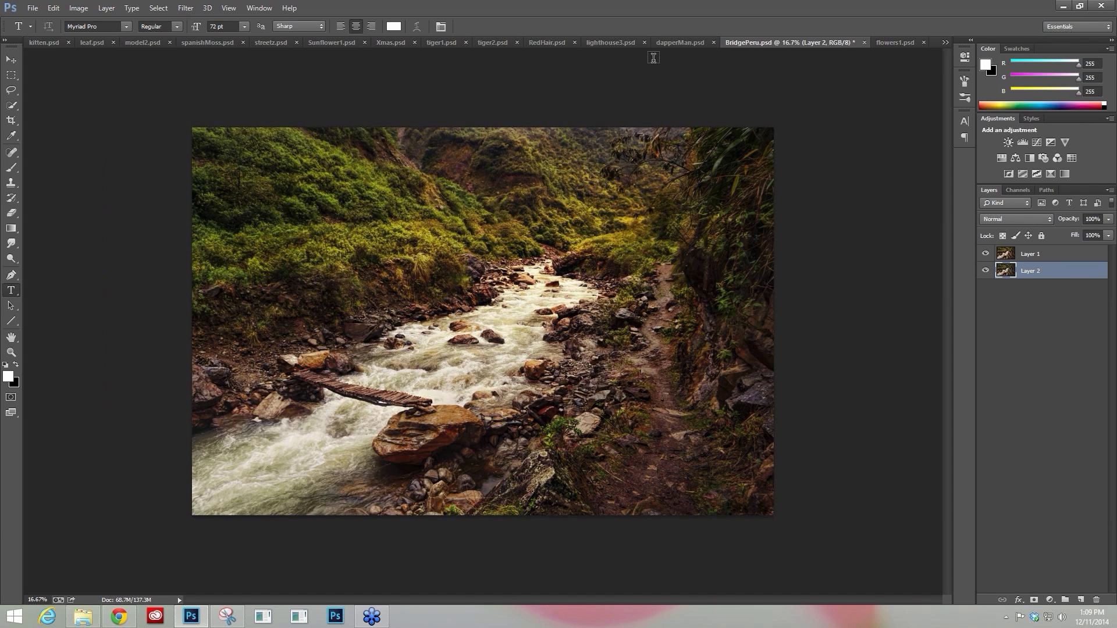
Switch to lighthouse3.psd, enlarge it to 25%, and toggle Layer 1's visibility to compare the glow effect with the original photo.
click(611, 42)
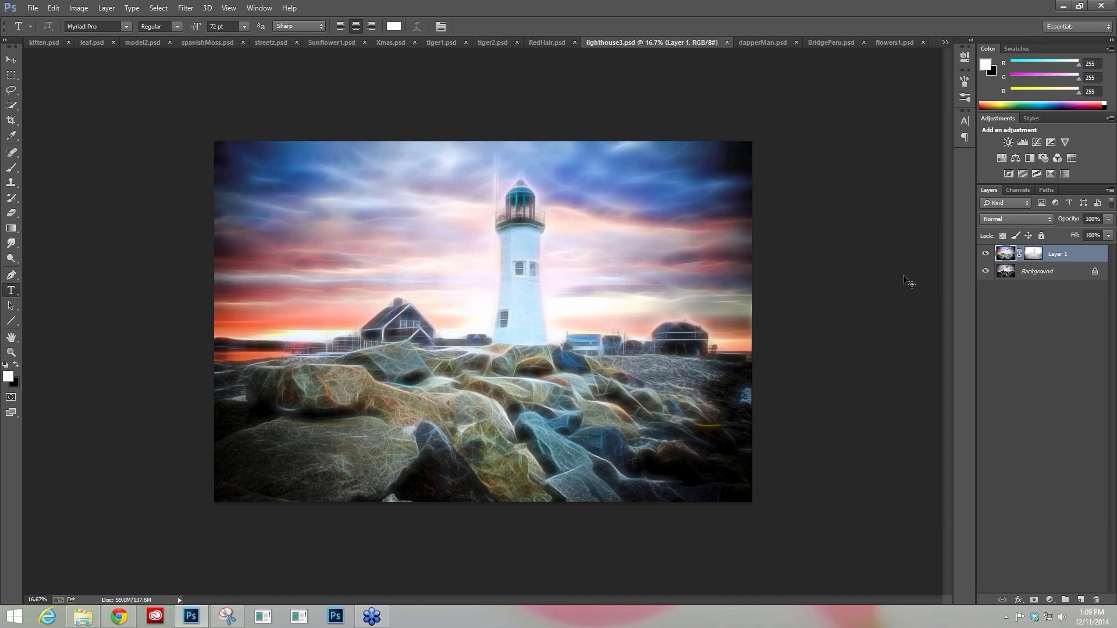
key(ctrl+plus)
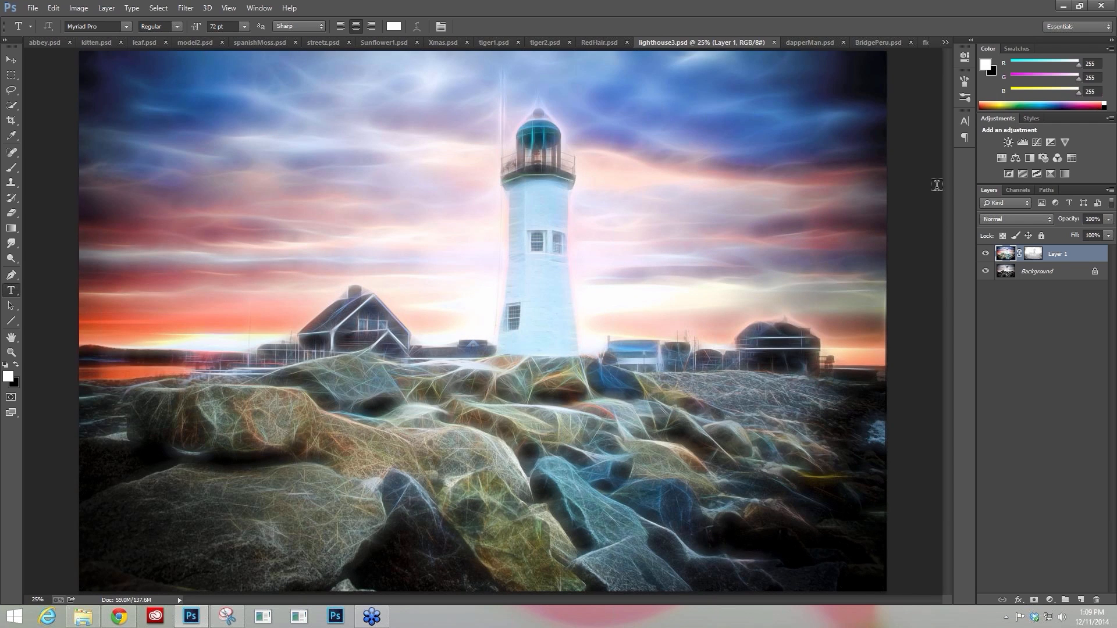
click(119, 616)
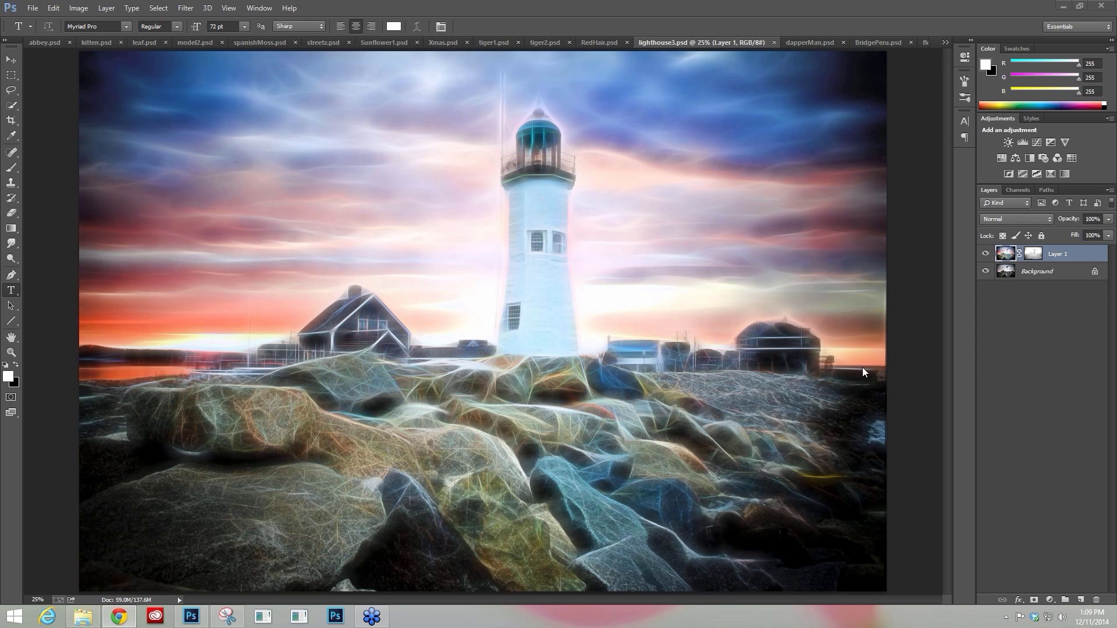
click(984, 255)
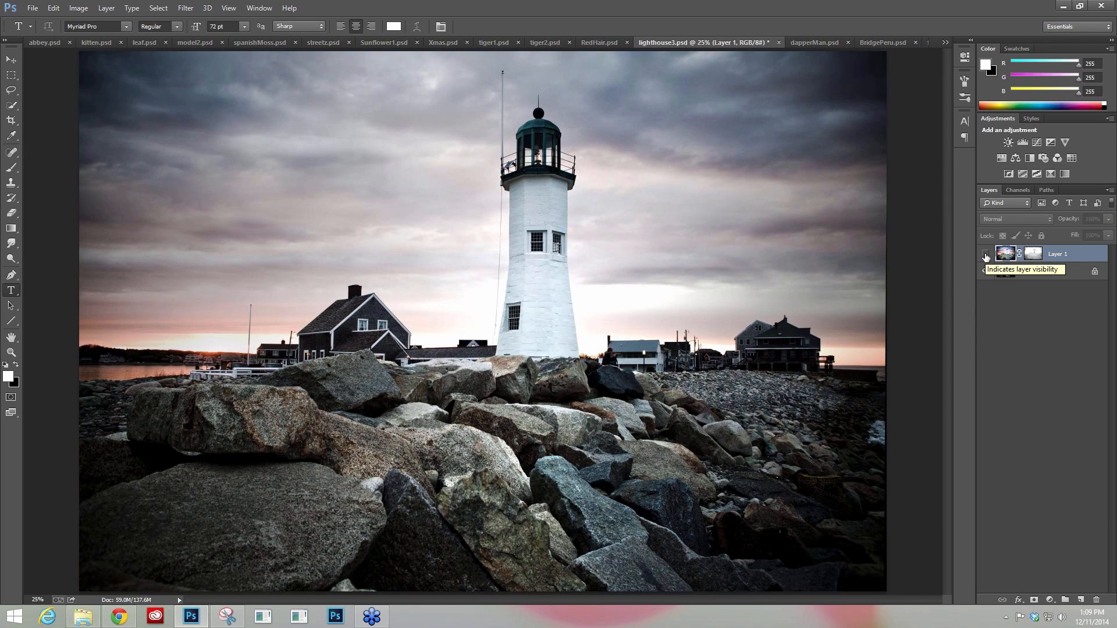
click(985, 255)
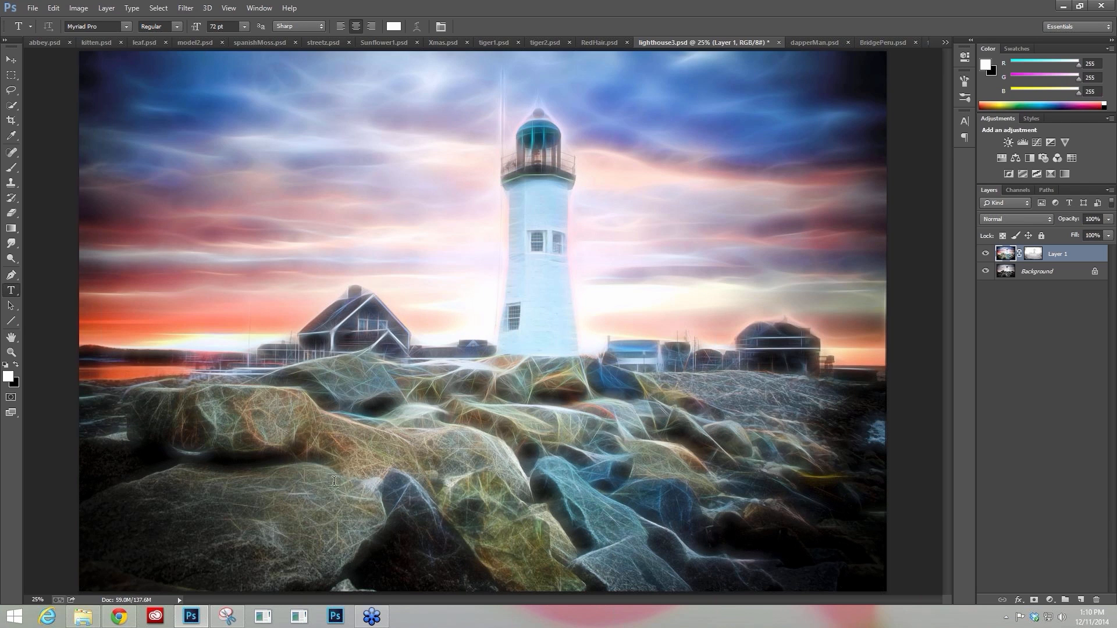
click(984, 253)
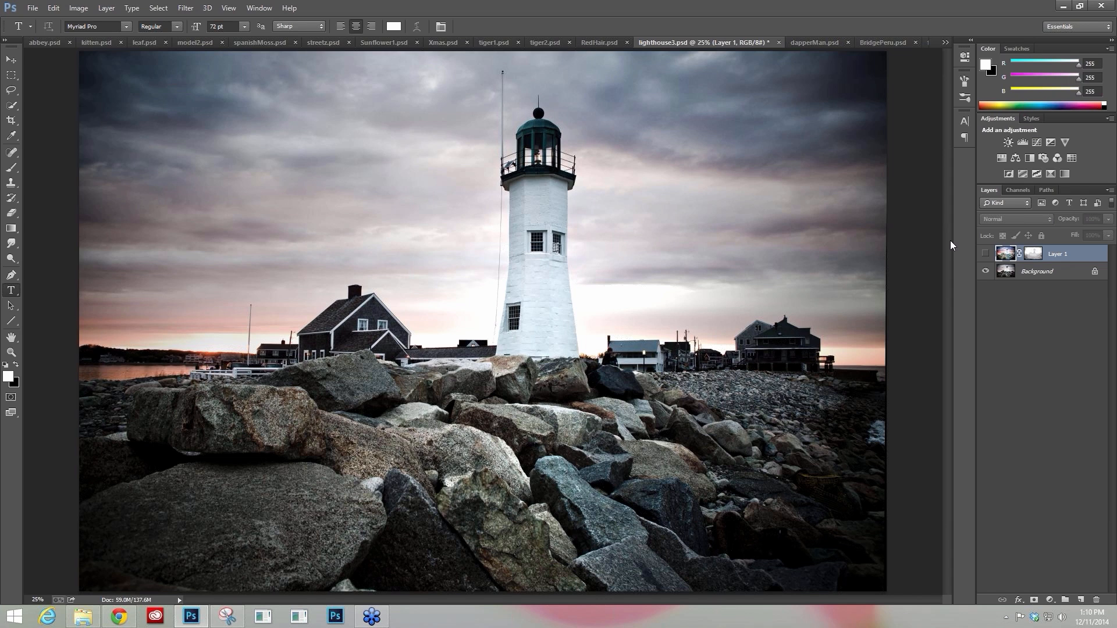
click(985, 254)
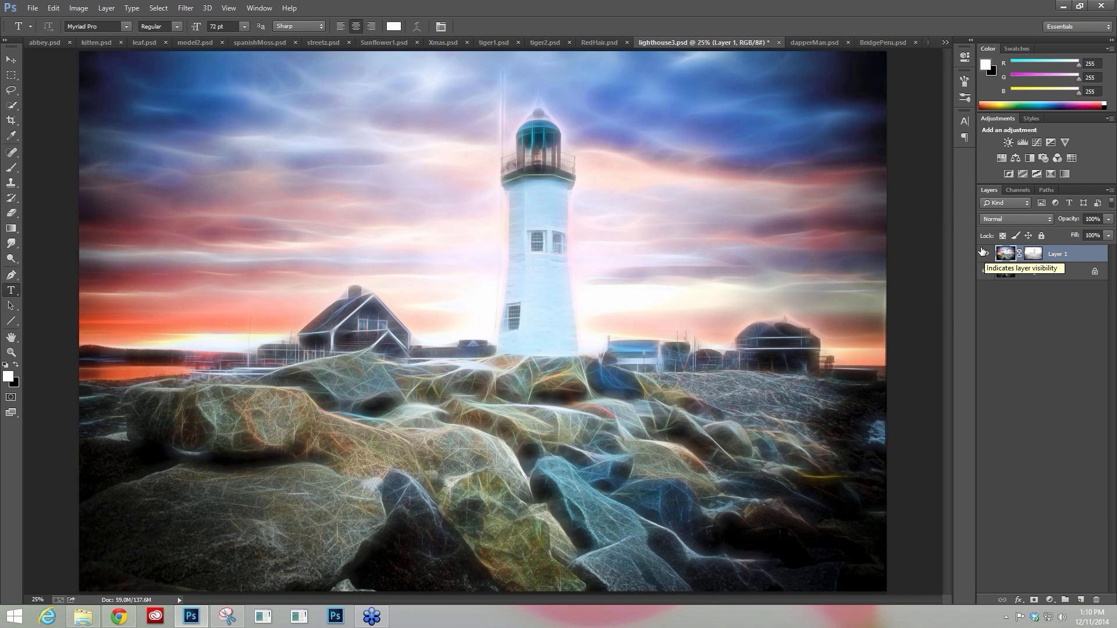
In RedHair.psd, show only the Background layer, and add Layer 2 to compare it with the original portrait.
click(597, 44)
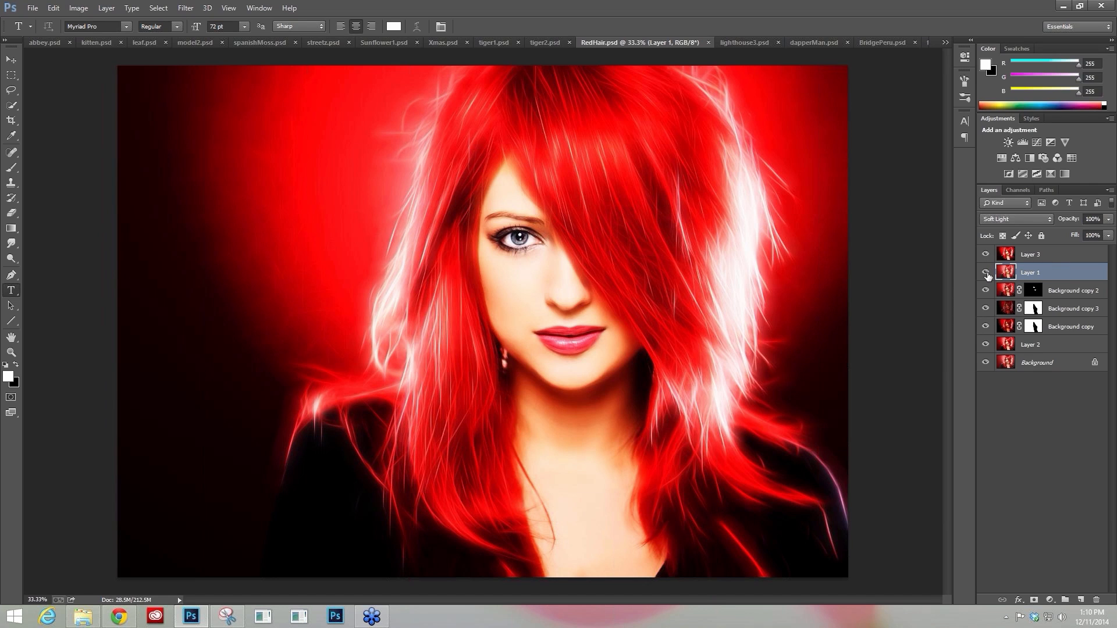
alt+click(985, 362)
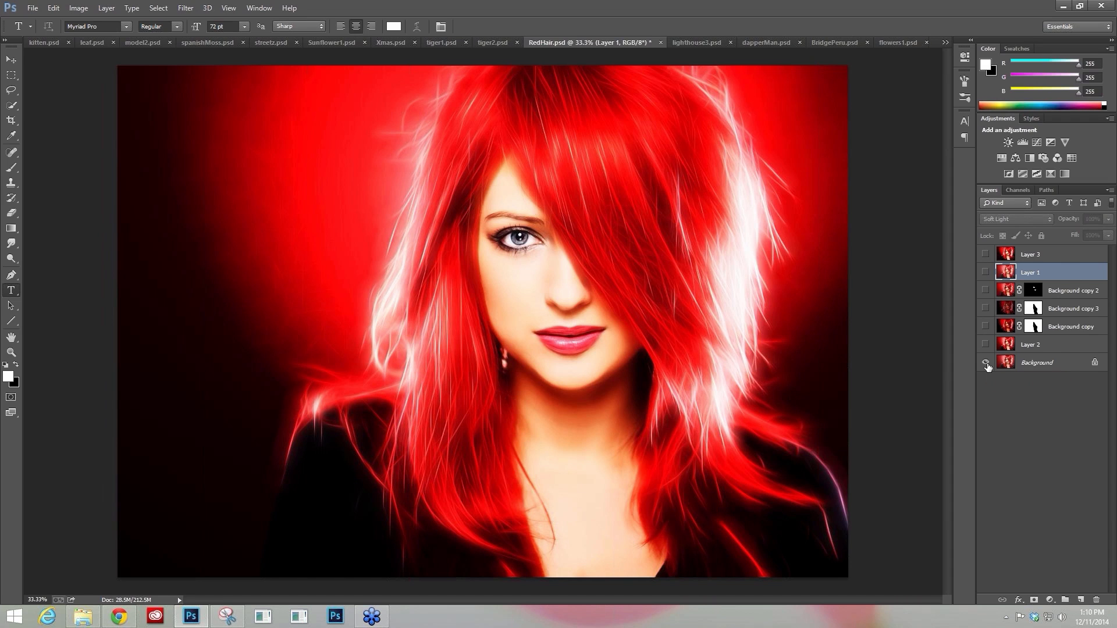
click(985, 344)
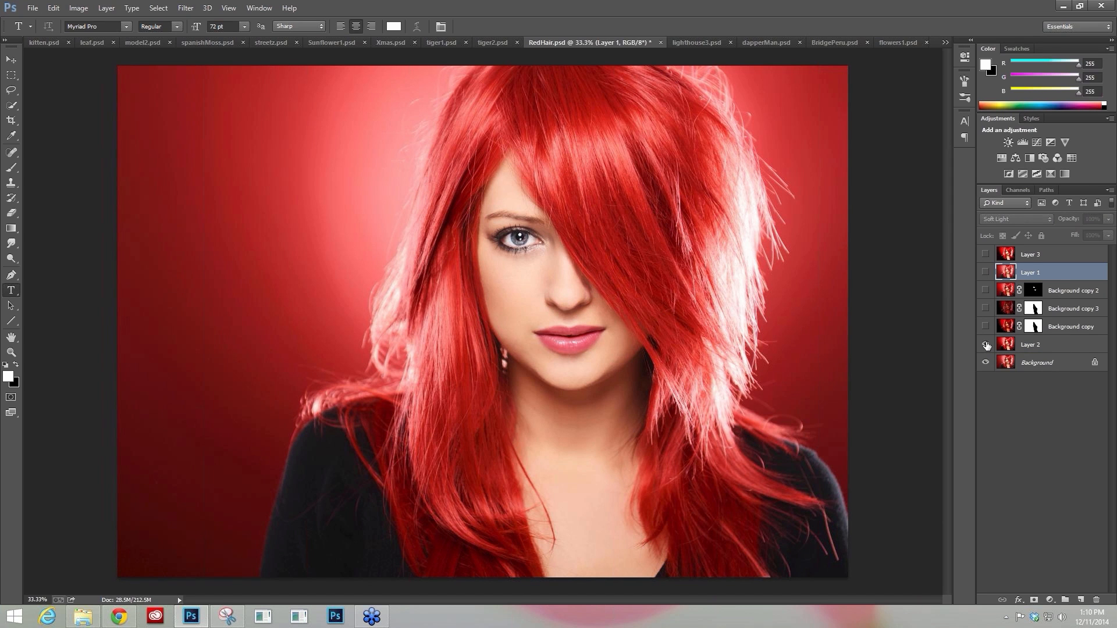
click(985, 345)
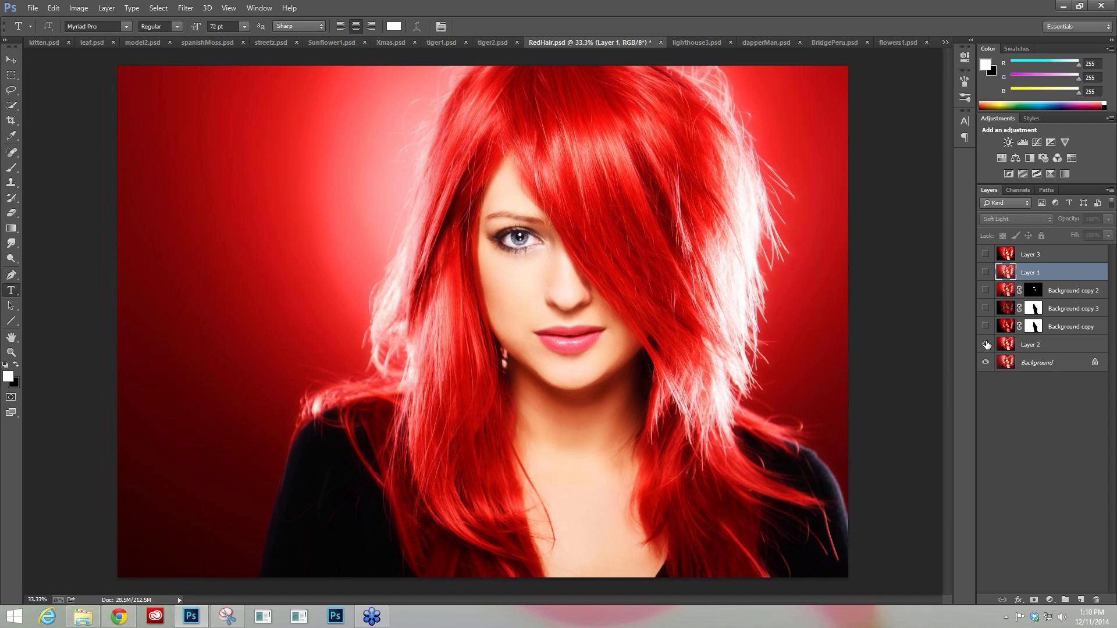
Reveal Background copy, Background copy 3, Background copy 2 and Layer 1 one by one to examine how the portrait effect builds up.
click(985, 326)
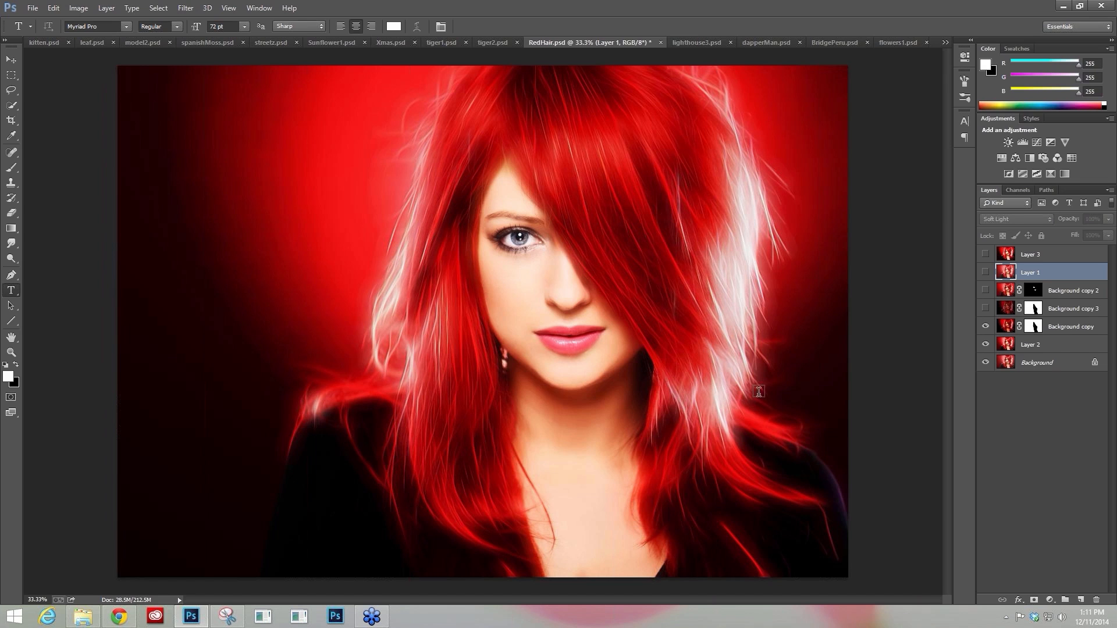
click(985, 309)
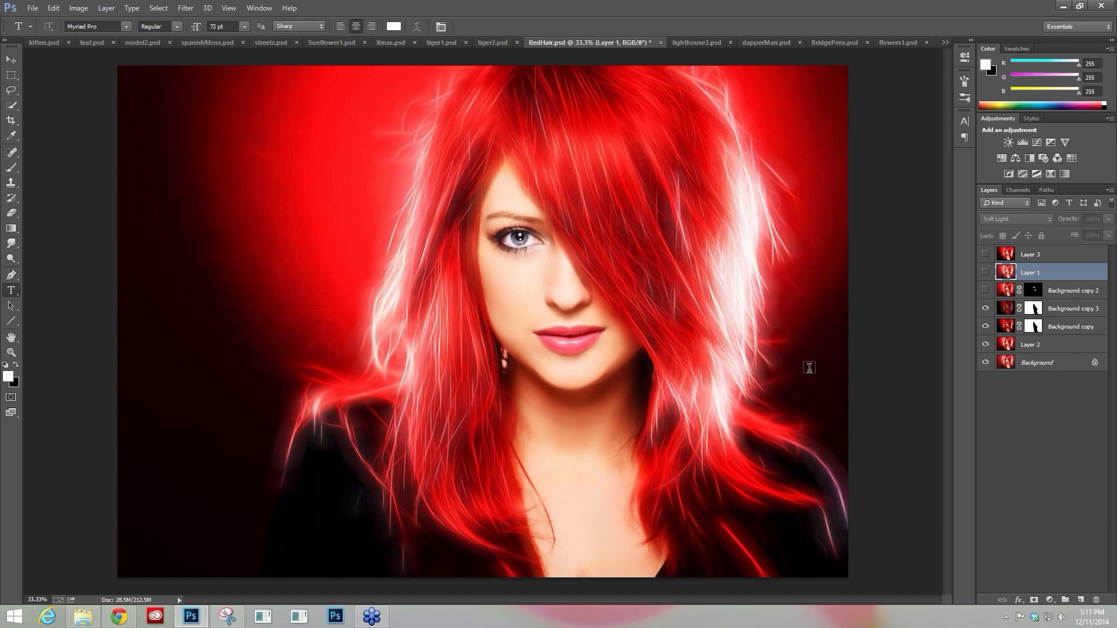
click(985, 290)
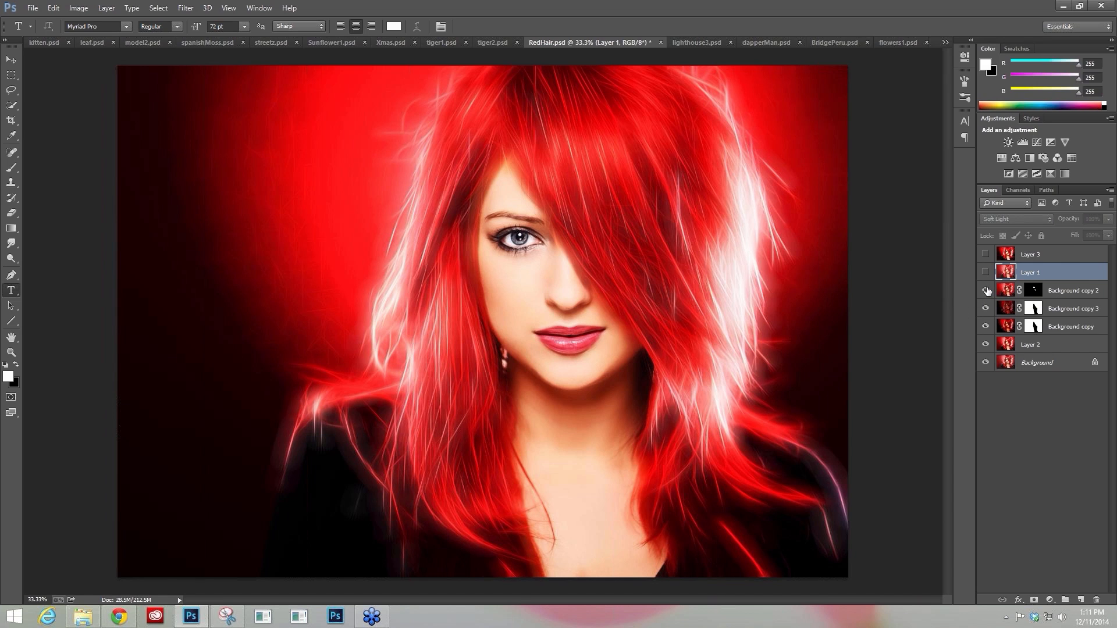
click(986, 290)
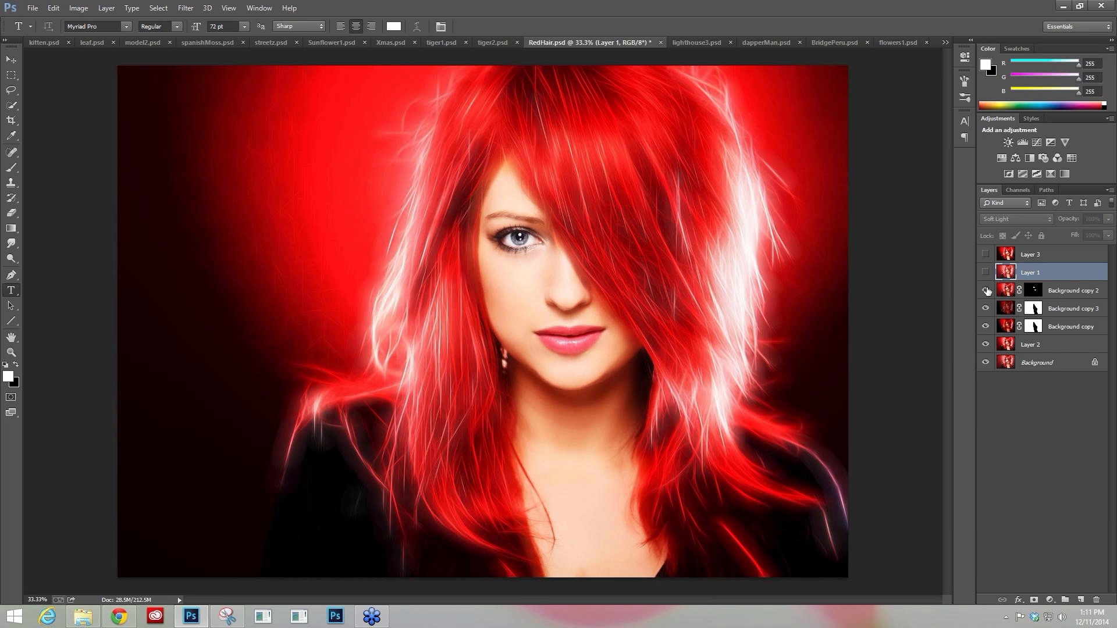
click(986, 290)
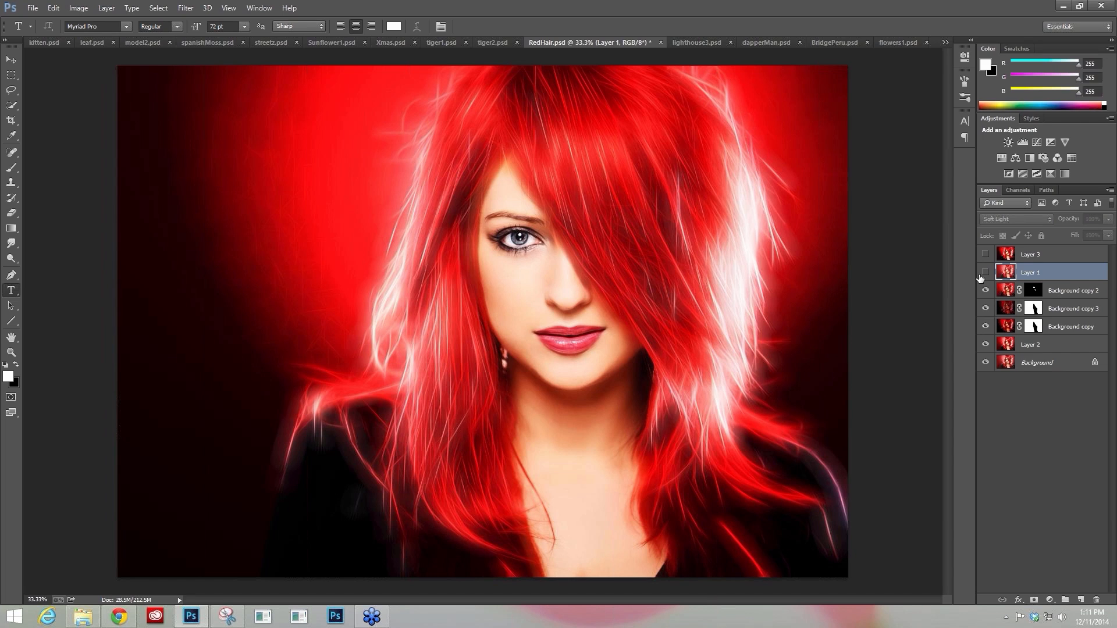
click(985, 272)
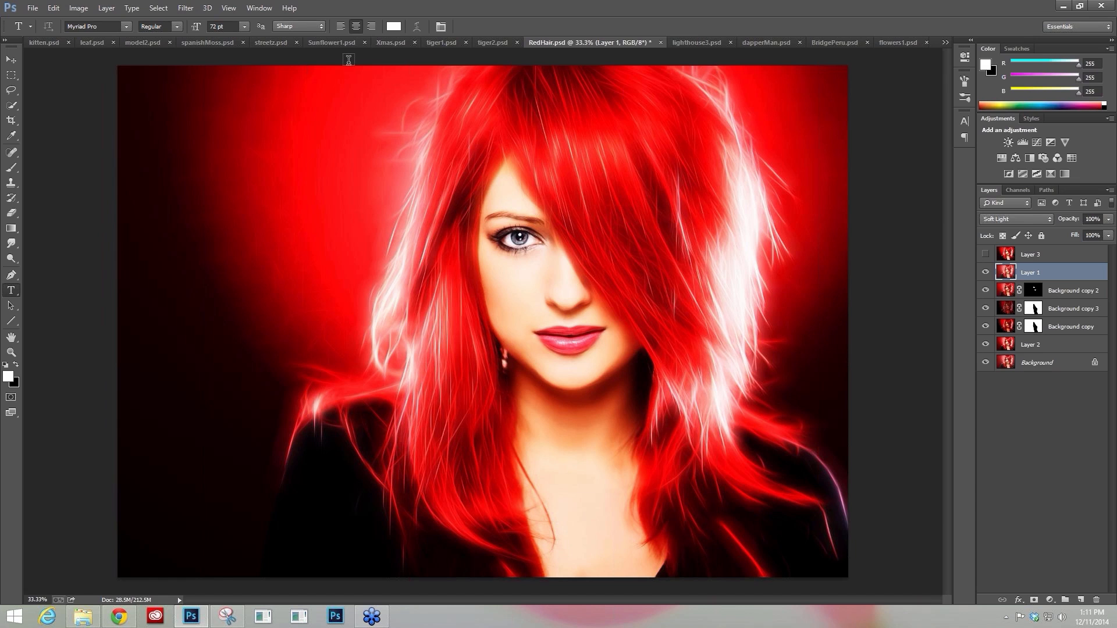
View the finished glow images in tiger2.psd and tiger1.psd.
click(487, 40)
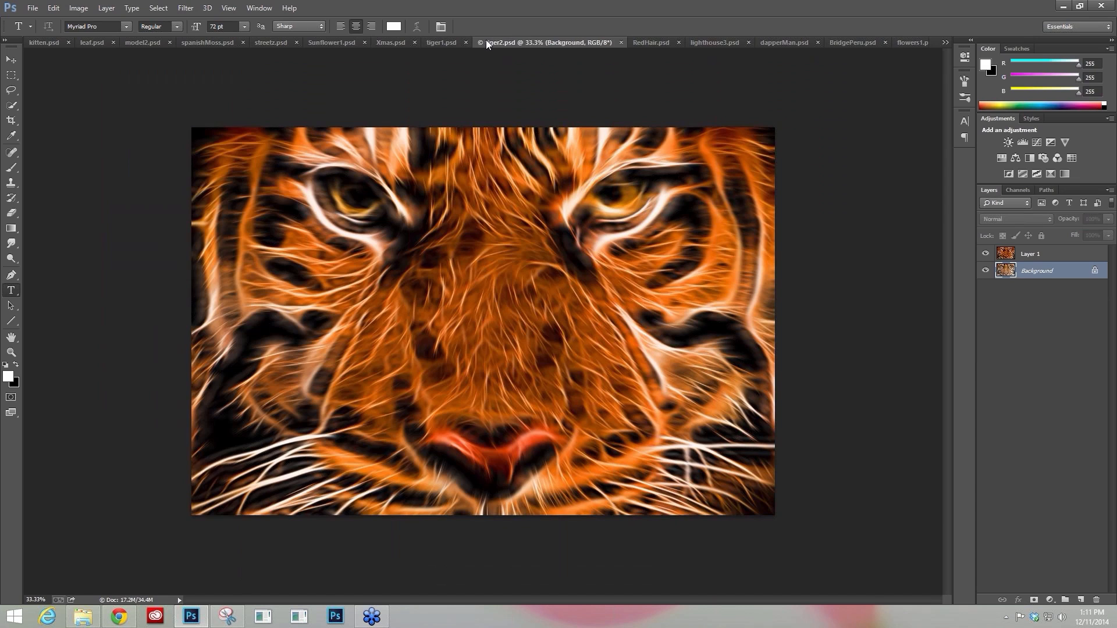
click(440, 41)
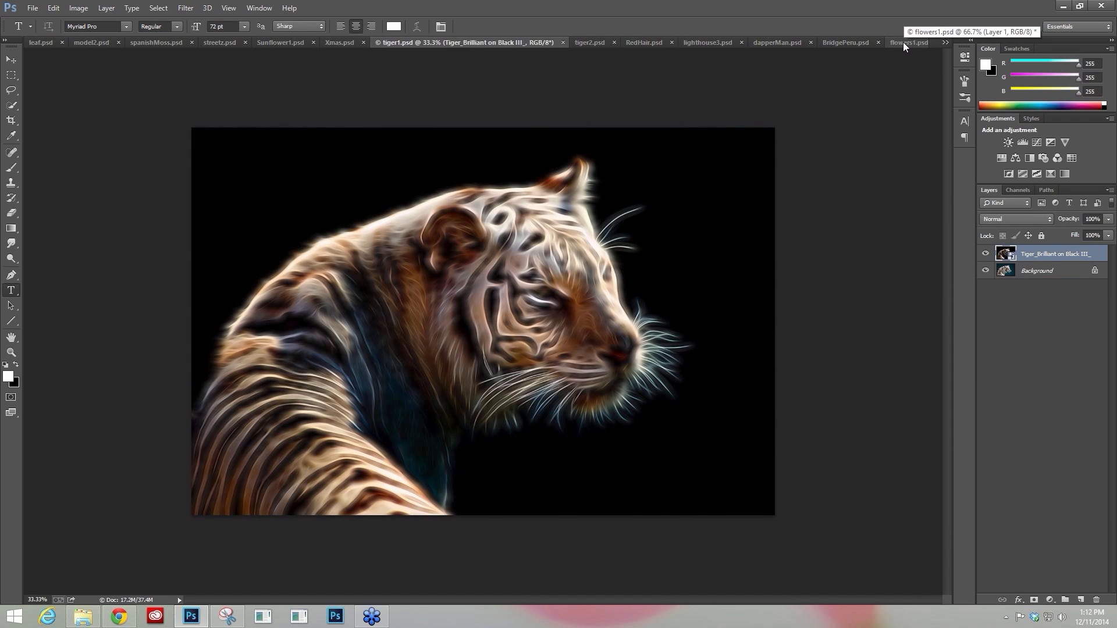
In flowers1.psd, hide Layer 1 and duplicate the Background layer.
click(902, 42)
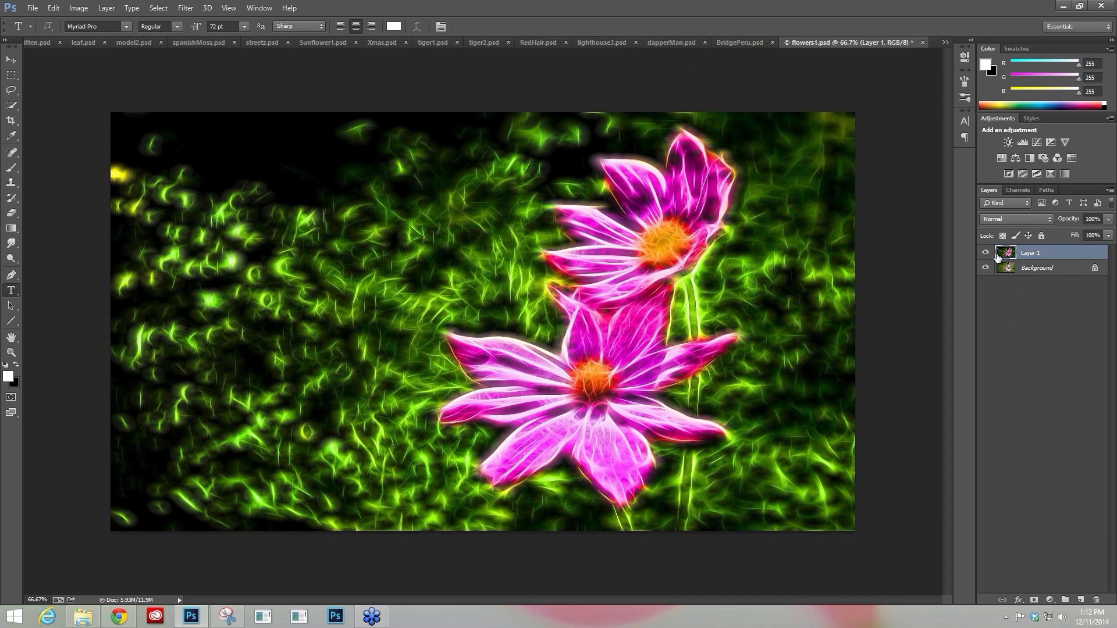
click(984, 253)
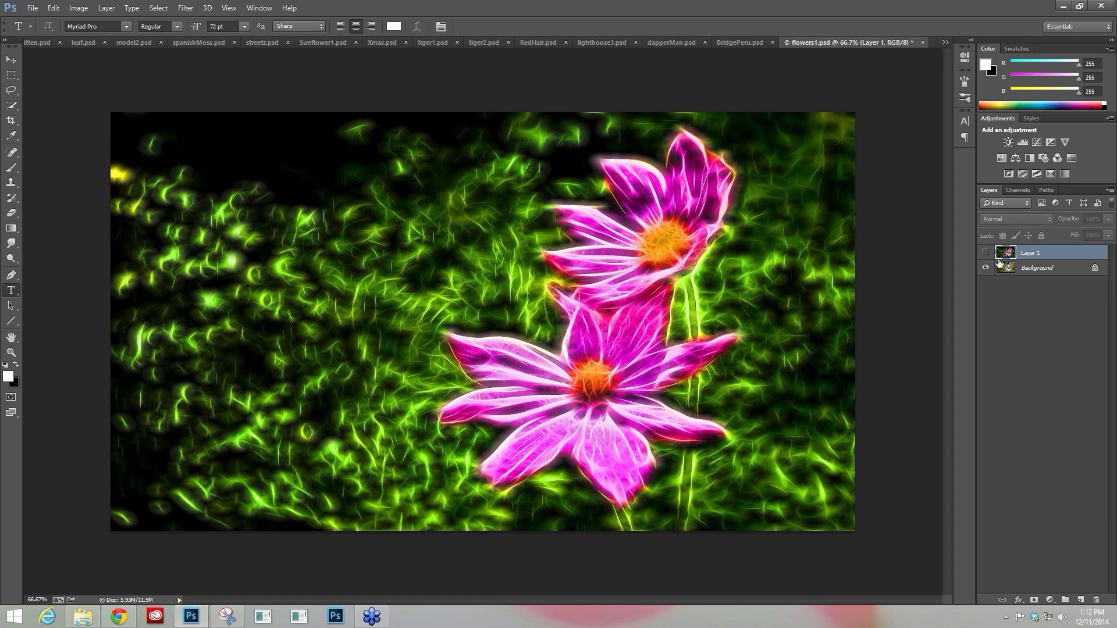
click(1044, 268)
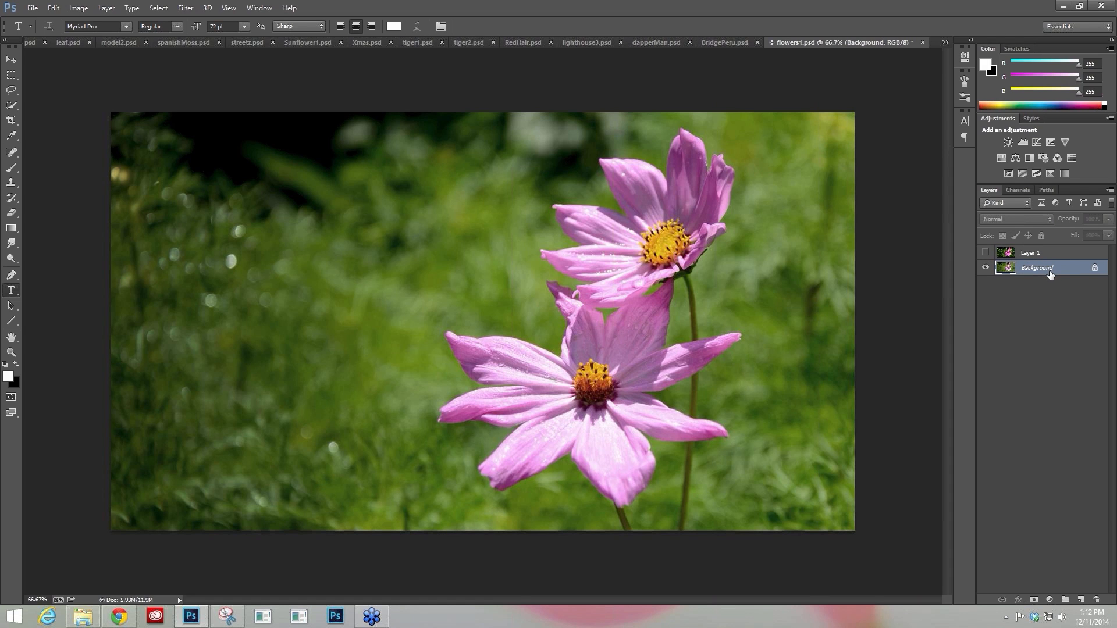
key(ctrl+j)
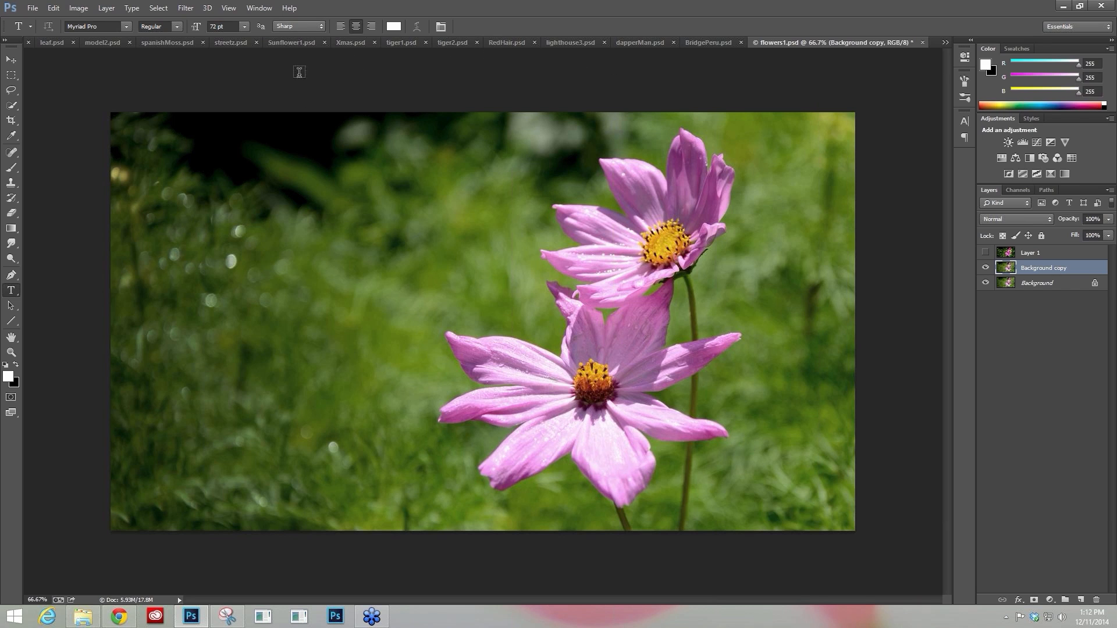
Open the Topaz Glow filter from Topaz Labs on the duplicated flower layer and continue with the trial version.
click(186, 8)
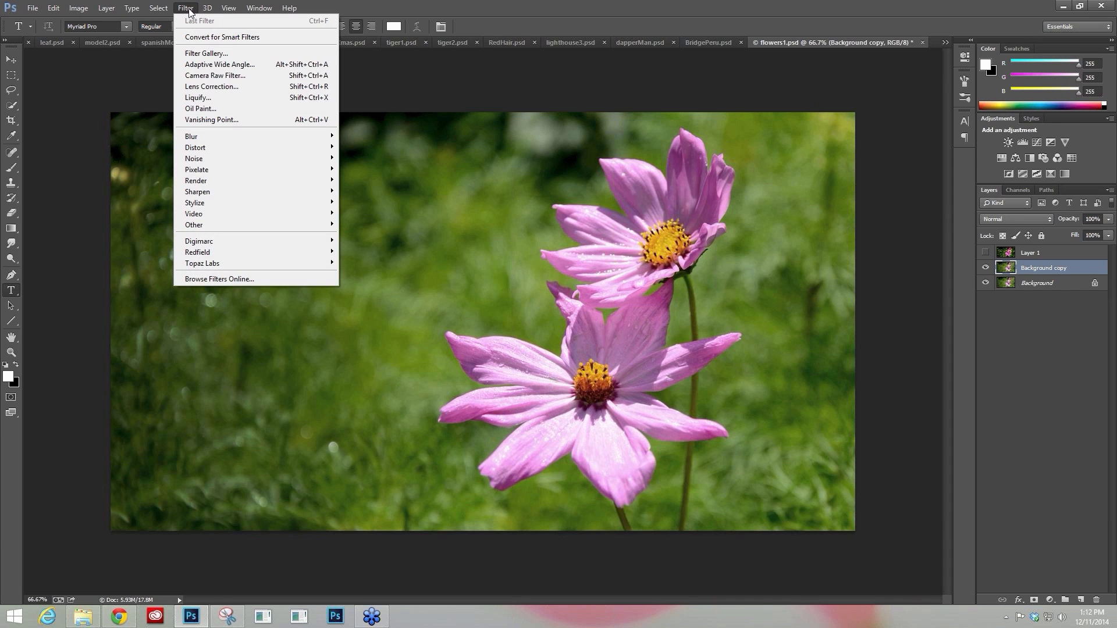
mouse_move(213, 266)
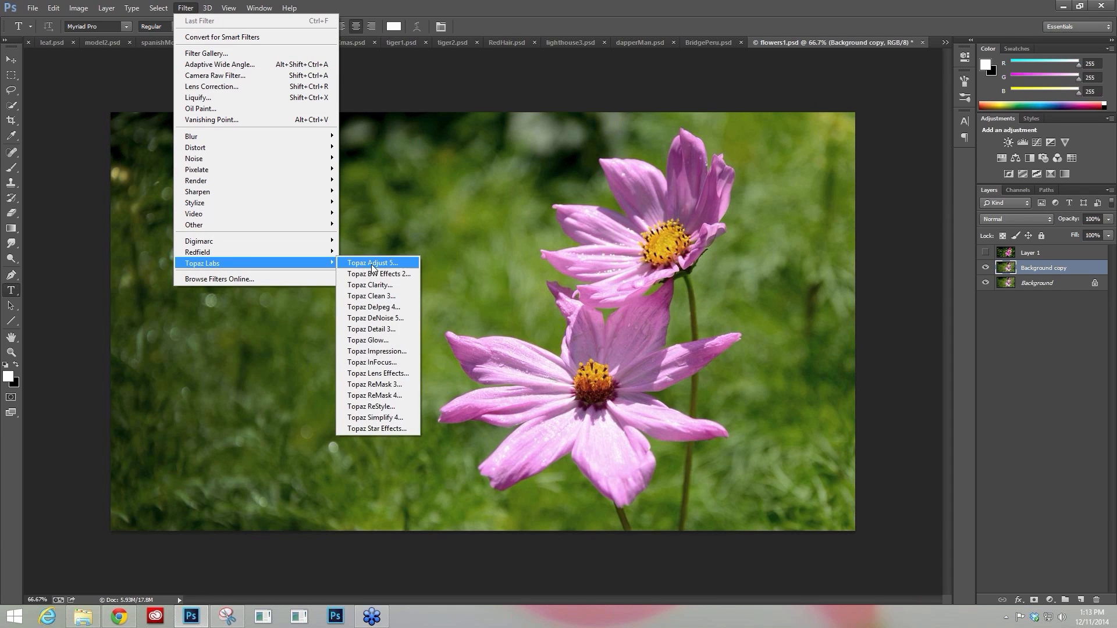
click(372, 329)
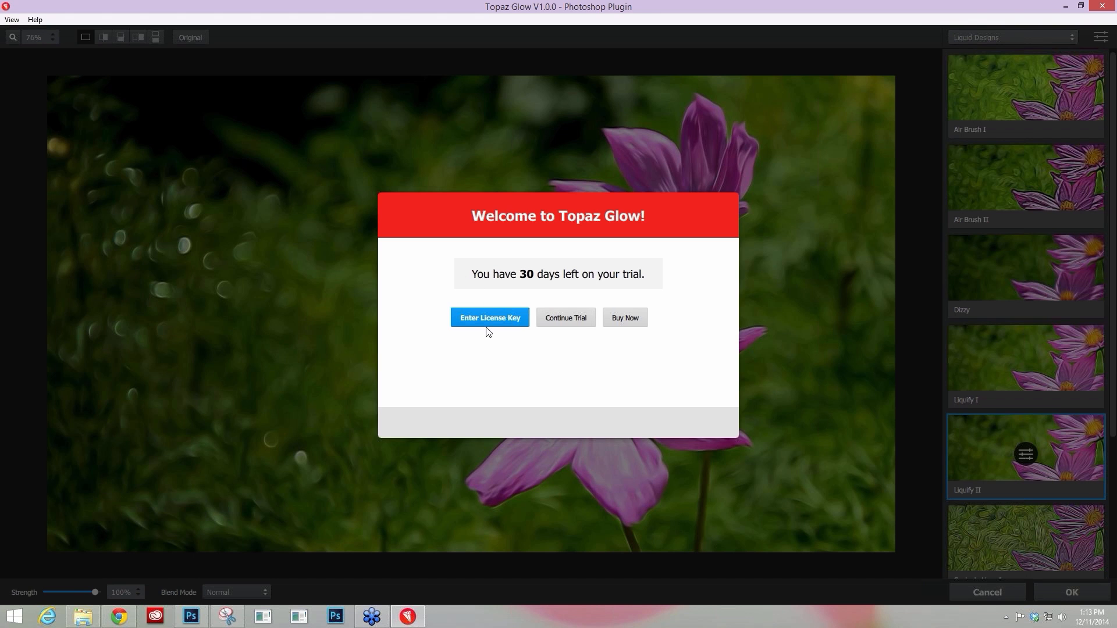
click(567, 319)
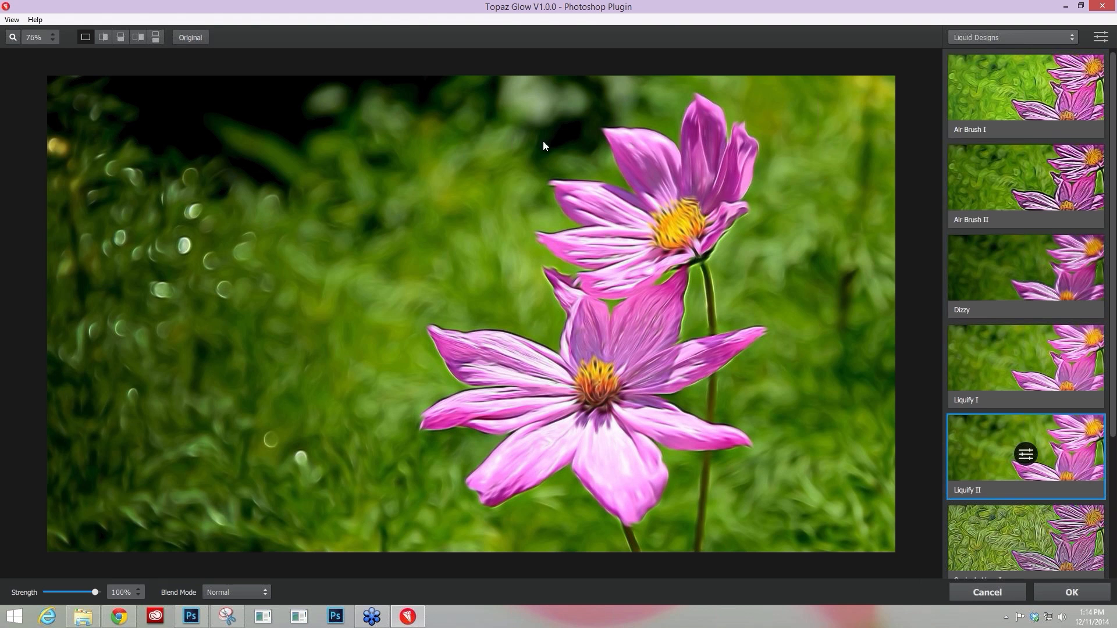
Examine the flower preview with the Liquify II preset at different magnifications between full view and 100%.
click(31, 30)
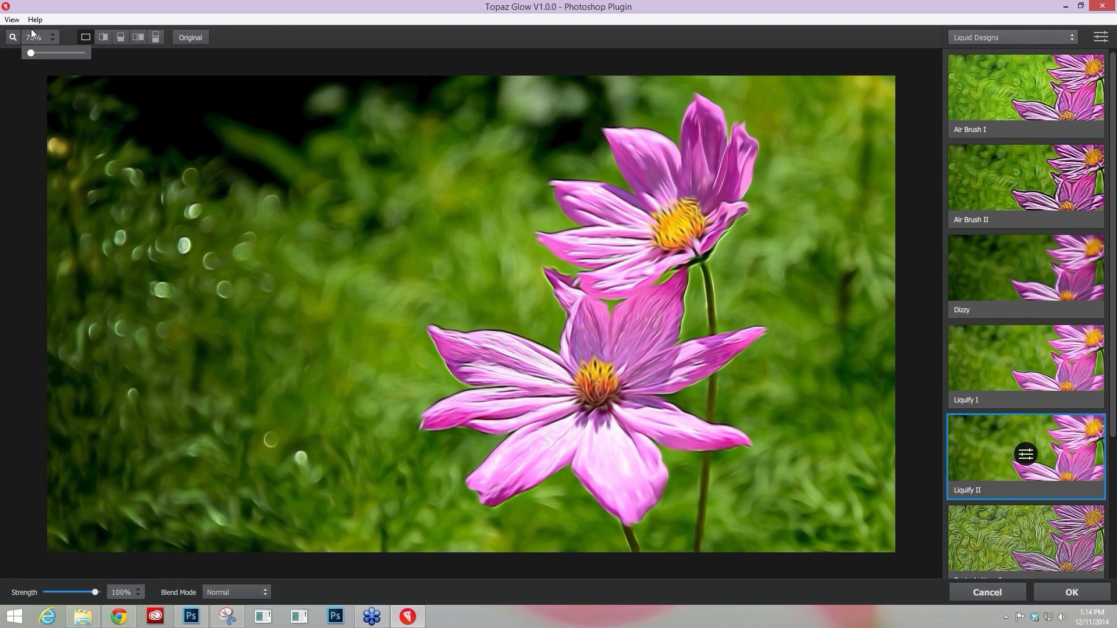
mouse_move(31, 53)
mouse_down()
mouse_move(79, 51)
mouse_move(31, 52)
mouse_up()
scroll(252, 225, up, 2)
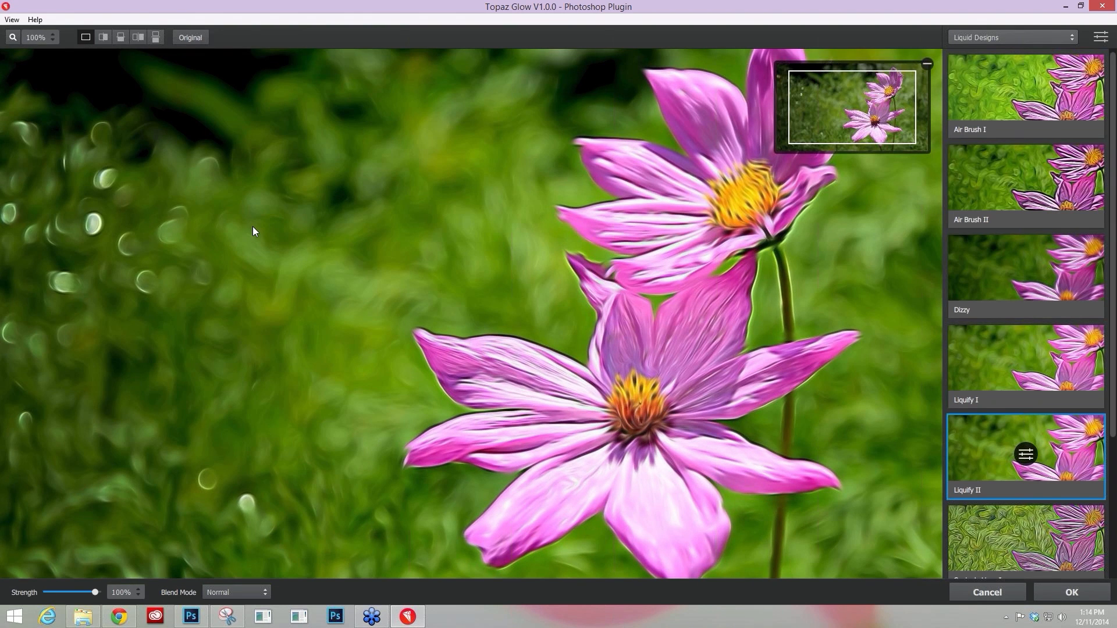
scroll(253, 227, down, 2)
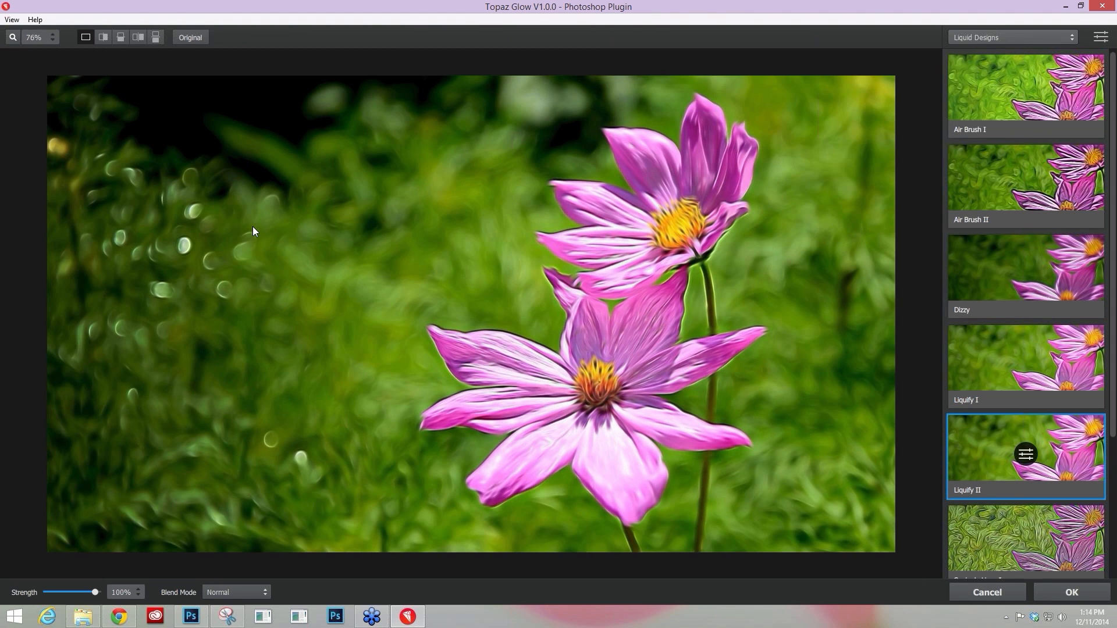
scroll(253, 230, up, 1)
scroll(326, 260, down, 1)
scroll(590, 316, up, 2)
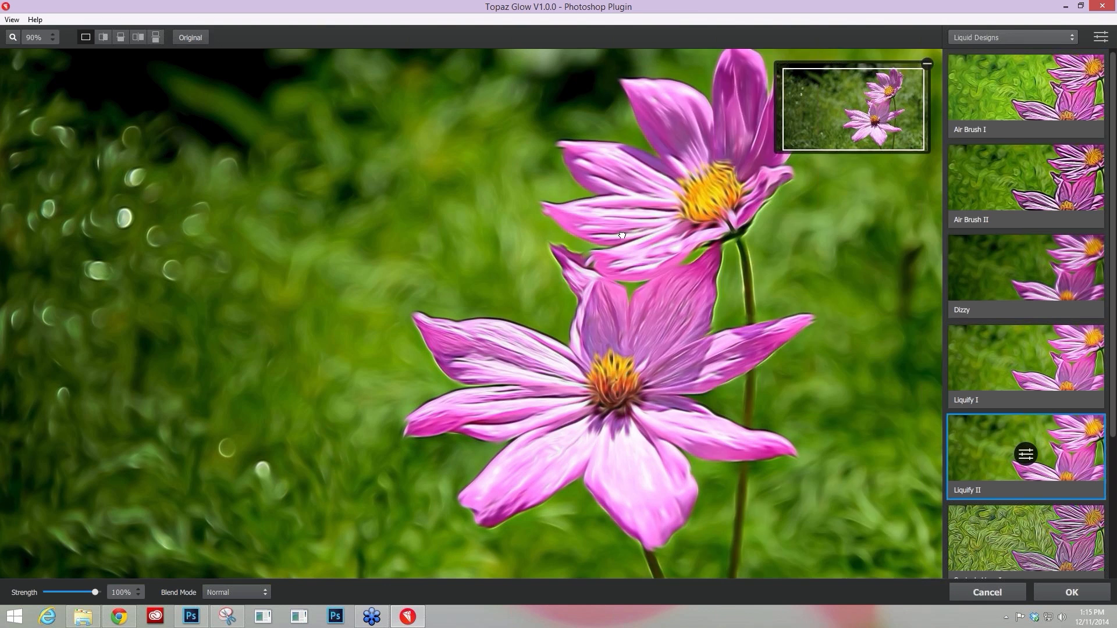
Compare the Liquify II result with the original flower photo in the split and side-by-side views, ending in the single-image view.
mouse_move(493, 311)
mouse_down()
mouse_move(530, 342)
mouse_move(511, 292)
mouse_move(557, 248)
mouse_move(631, 238)
mouse_up()
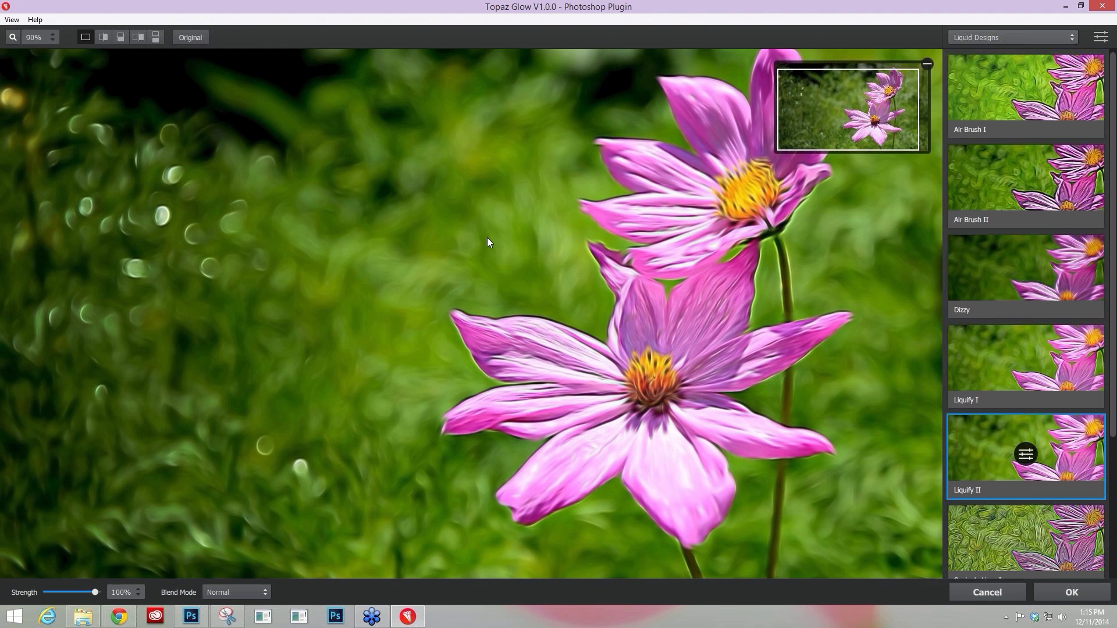
scroll(487, 237, down, 2)
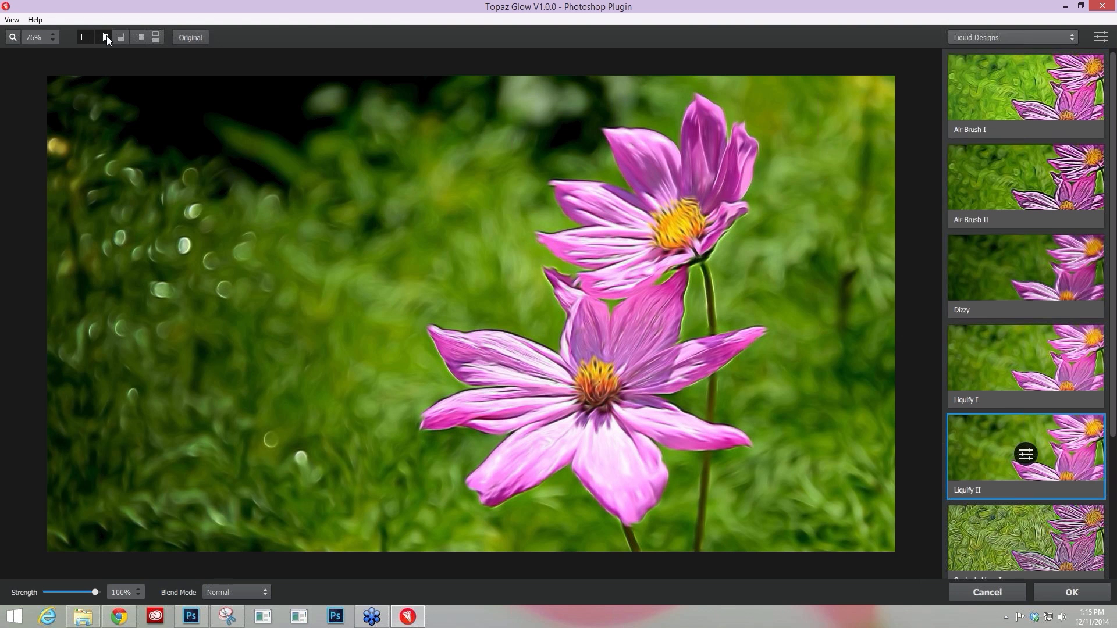
click(107, 36)
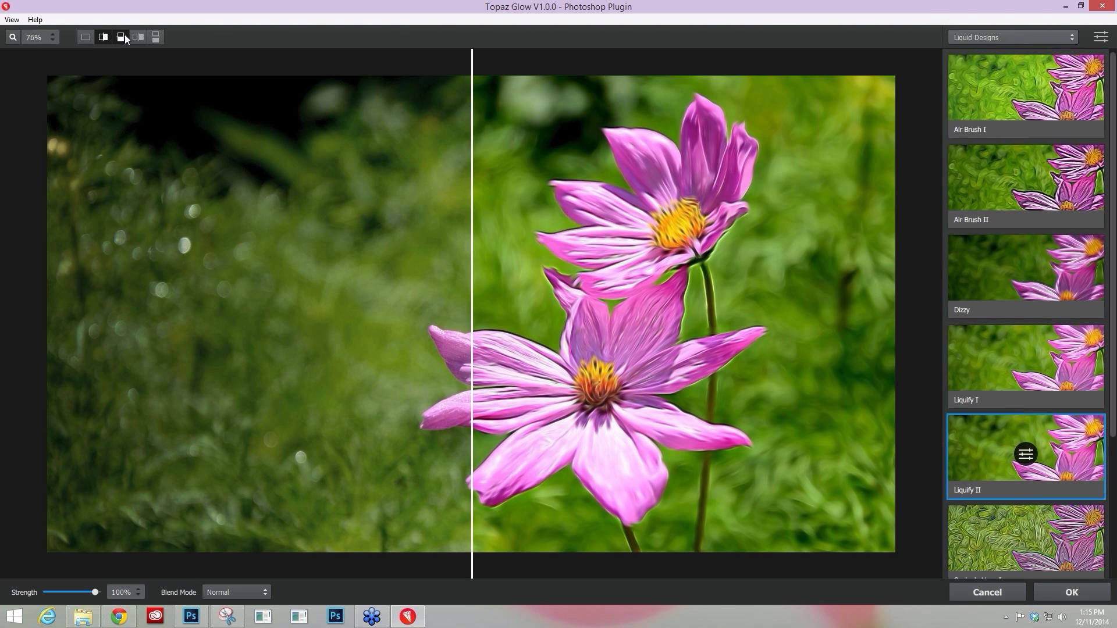
click(124, 35)
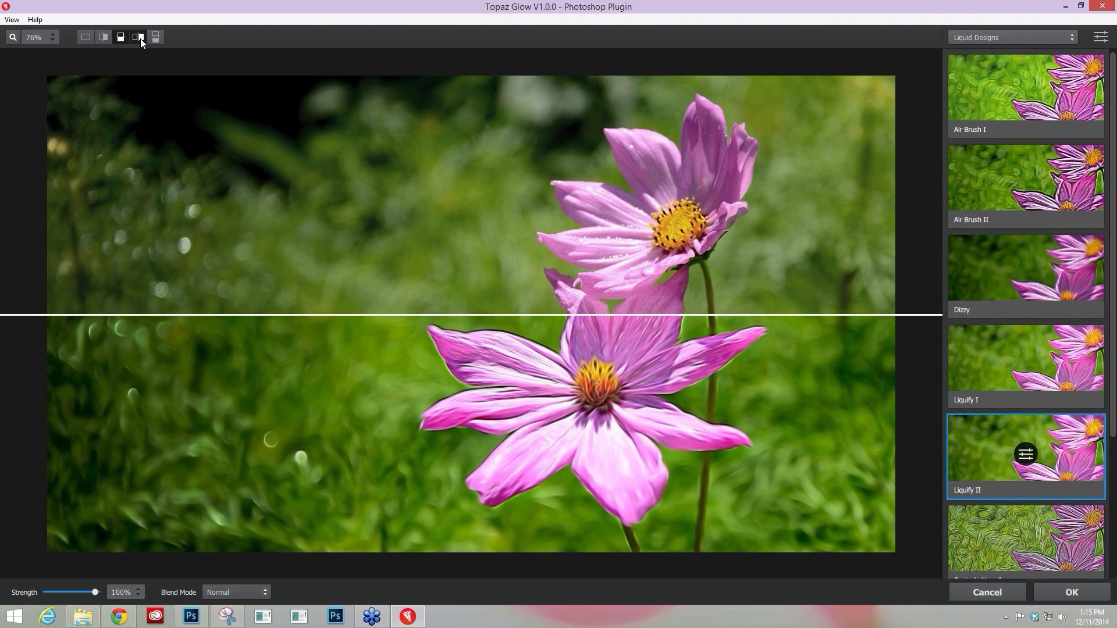
click(140, 38)
click(156, 37)
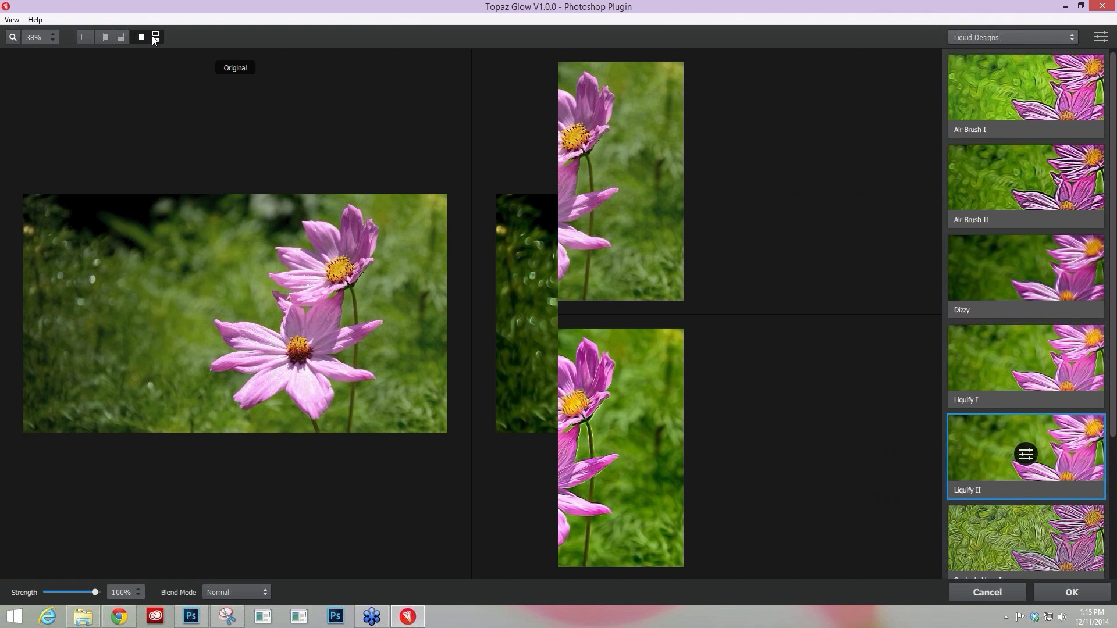
click(86, 37)
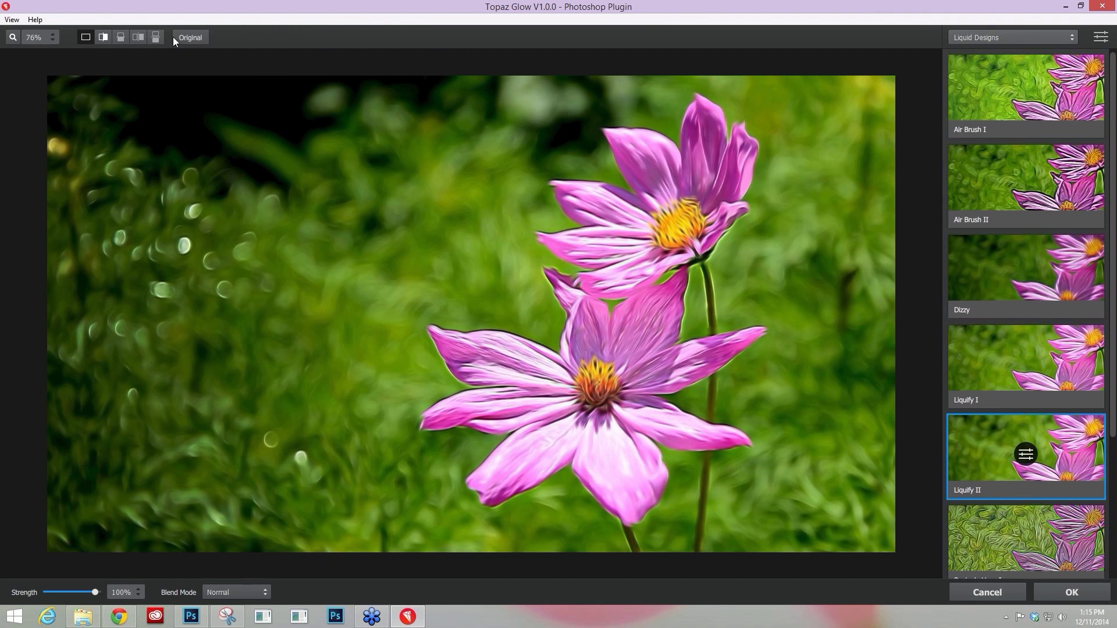
View the unprocessed original once more, and try the overall effect strength, leaving it at 100%.
click(190, 39)
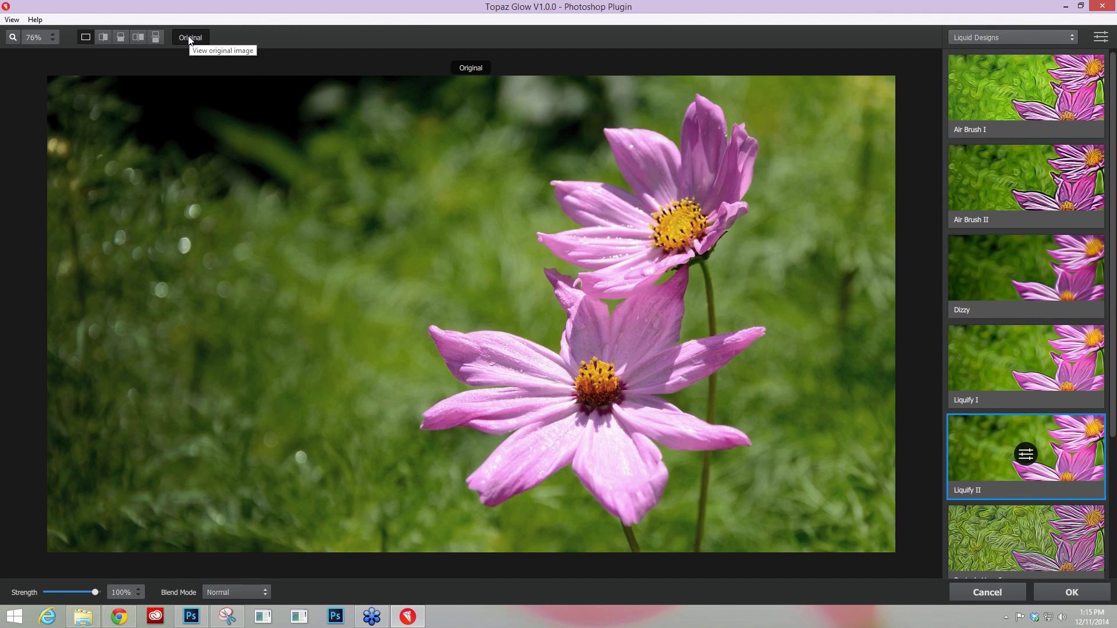
click(190, 38)
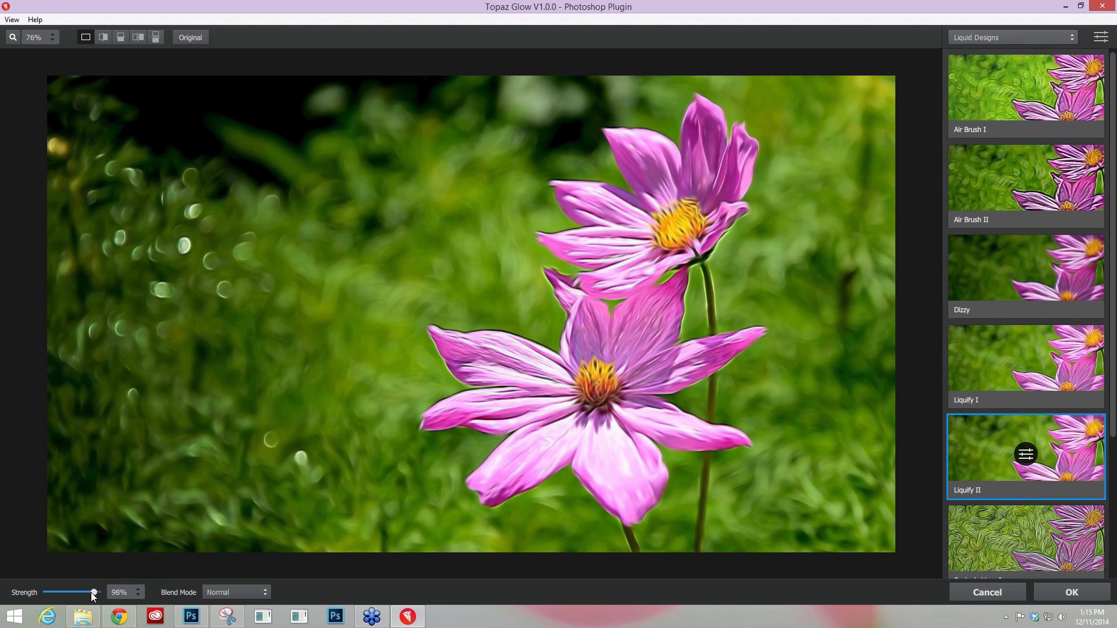
mouse_move(91, 592)
mouse_down()
mouse_move(71, 590)
mouse_move(100, 592)
mouse_up()
Preview the Featured presets on the flower photo one after another, from Air Brush I through Kaleidoscope Sketch I.
click(1072, 37)
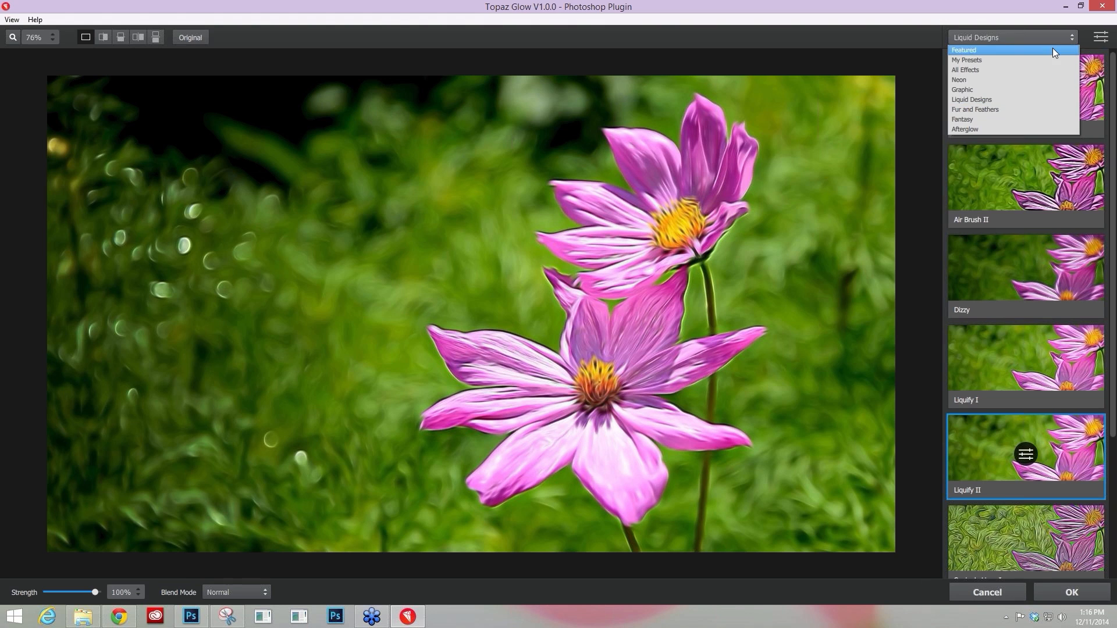
click(1052, 48)
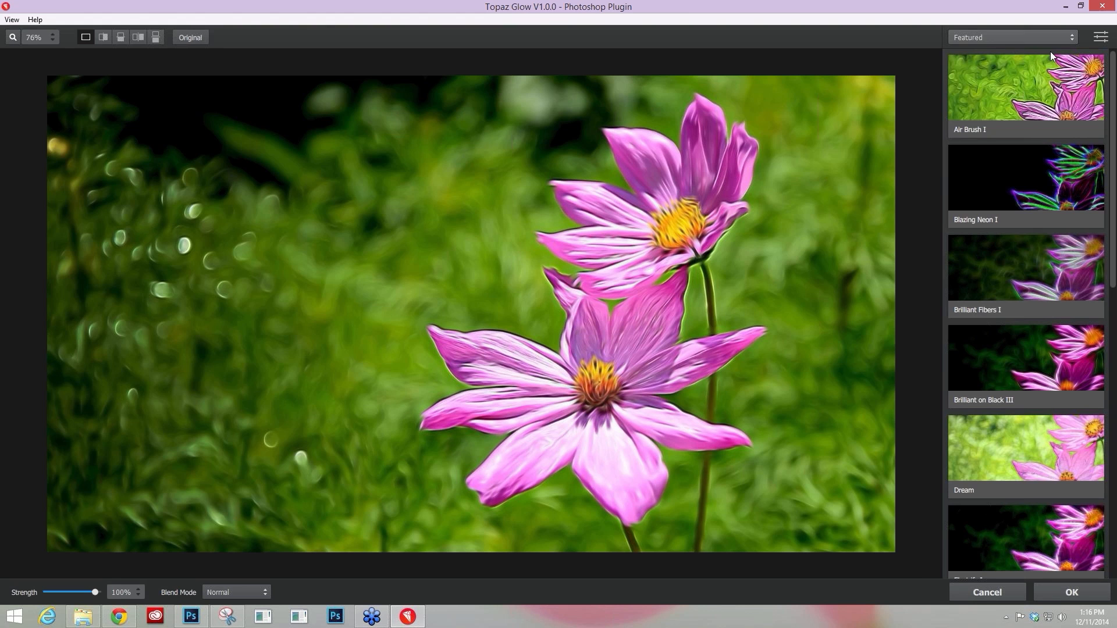
click(1028, 91)
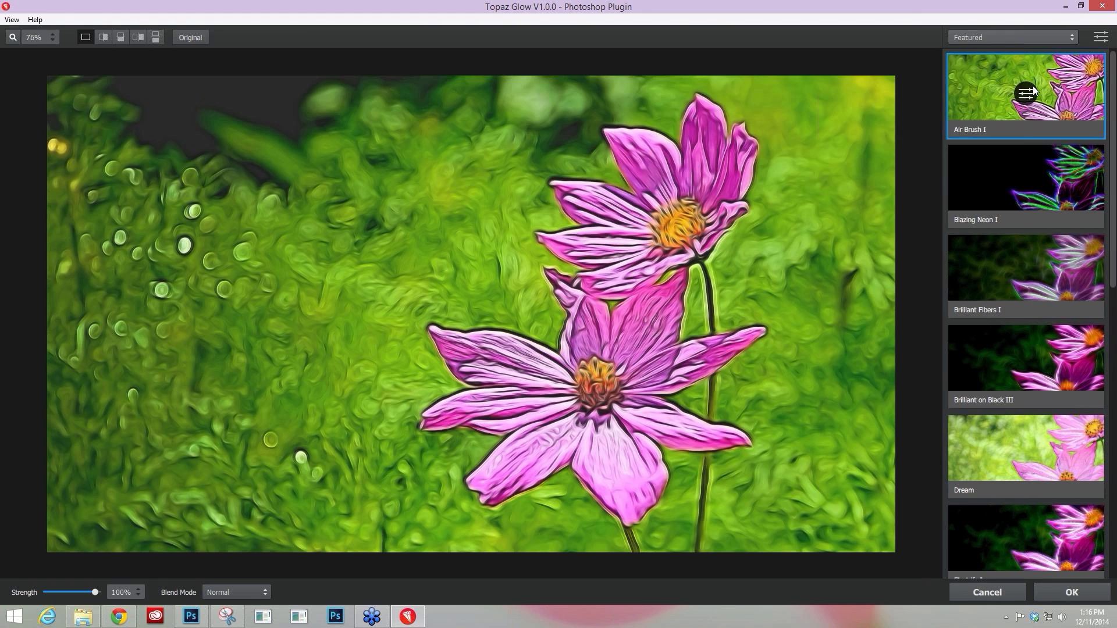
key(Down)
key(Down)
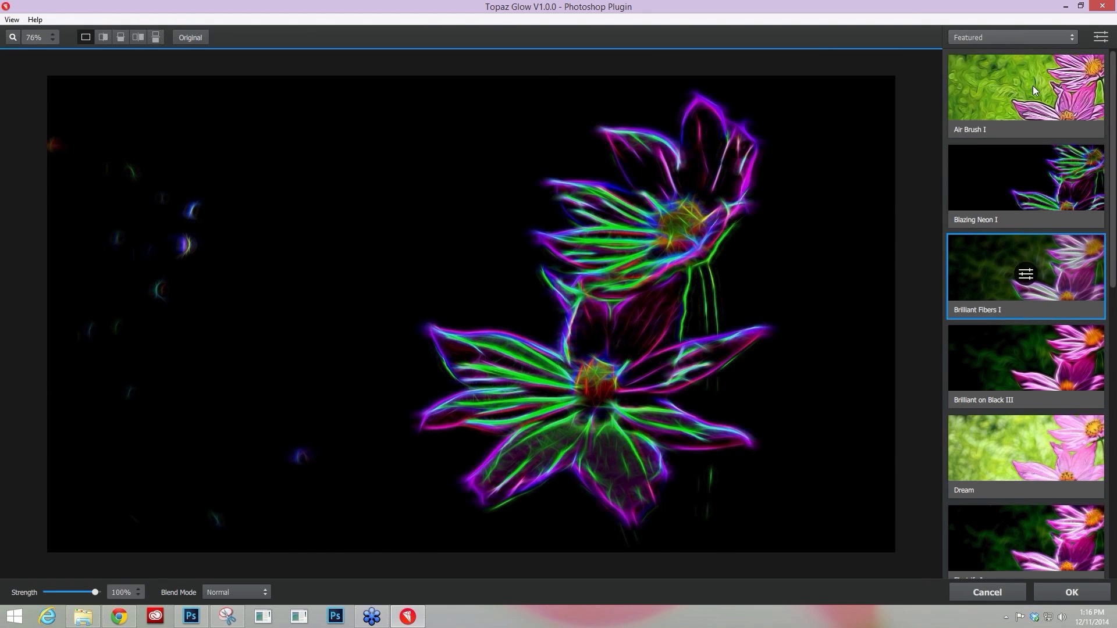
key(Down)
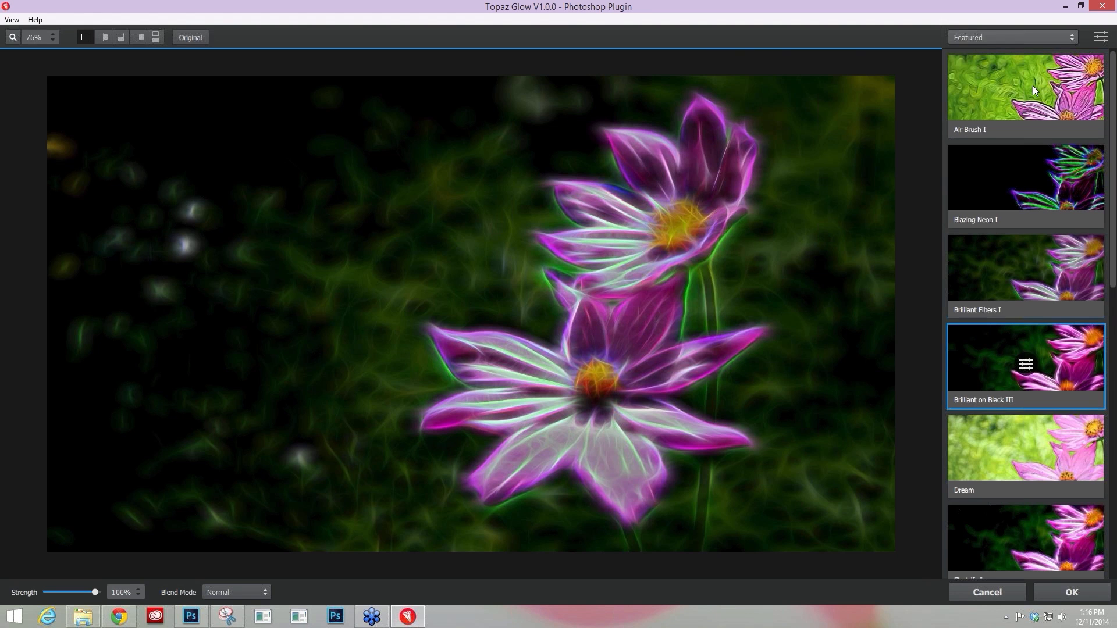
key(Down)
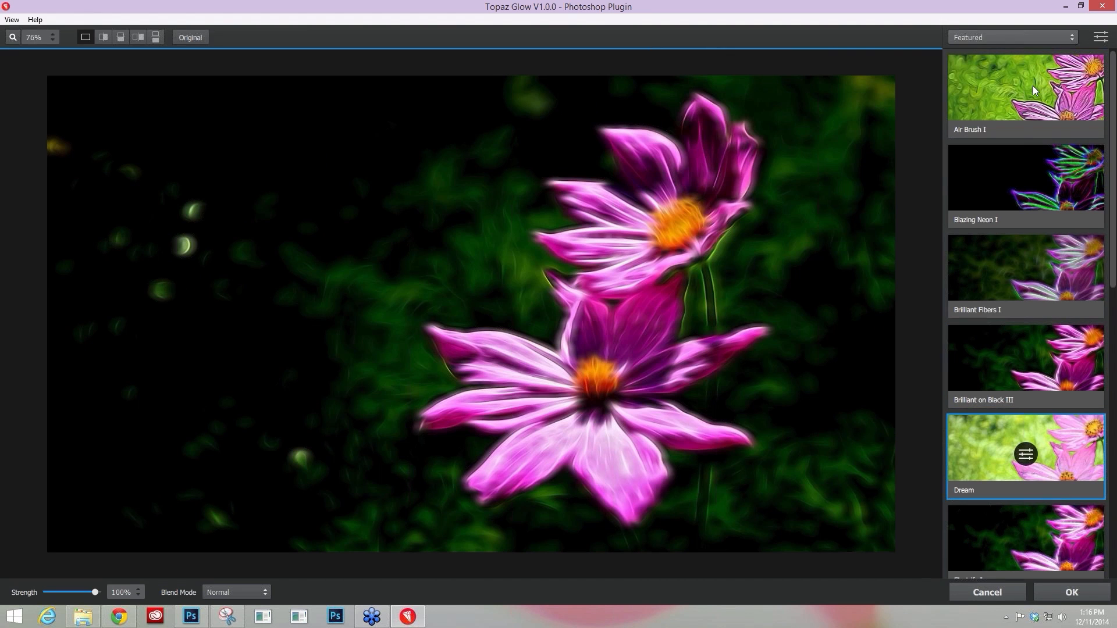
key(Down)
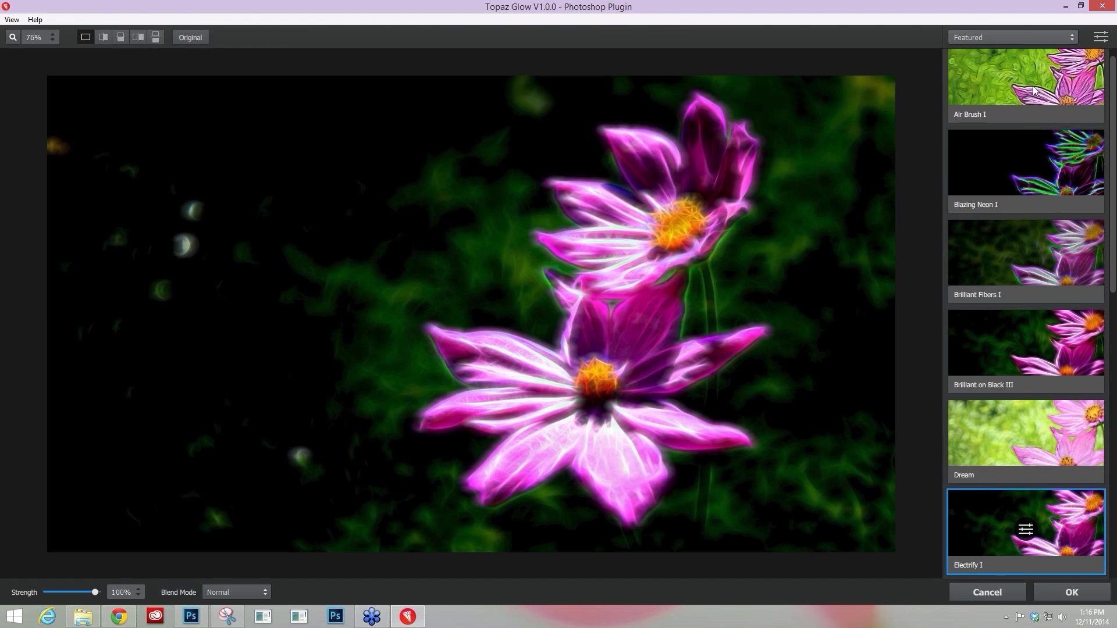
key(Down)
key(Down)
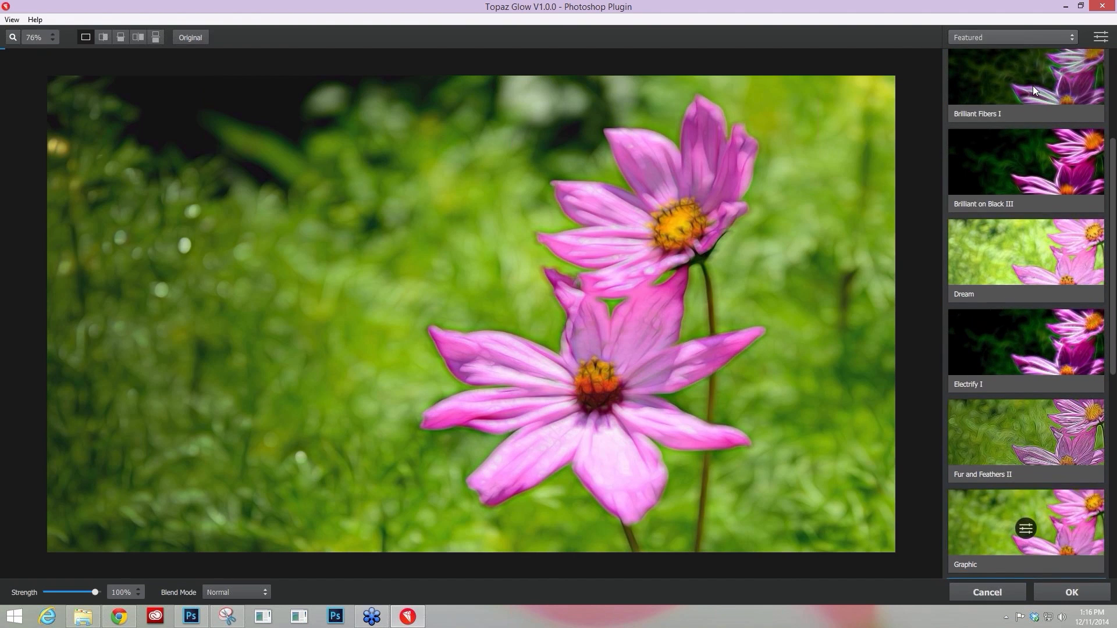
key(Down)
Apply Blazing Neon I from the Neon presets, look at its glow settings and return to the preset list.
click(1040, 37)
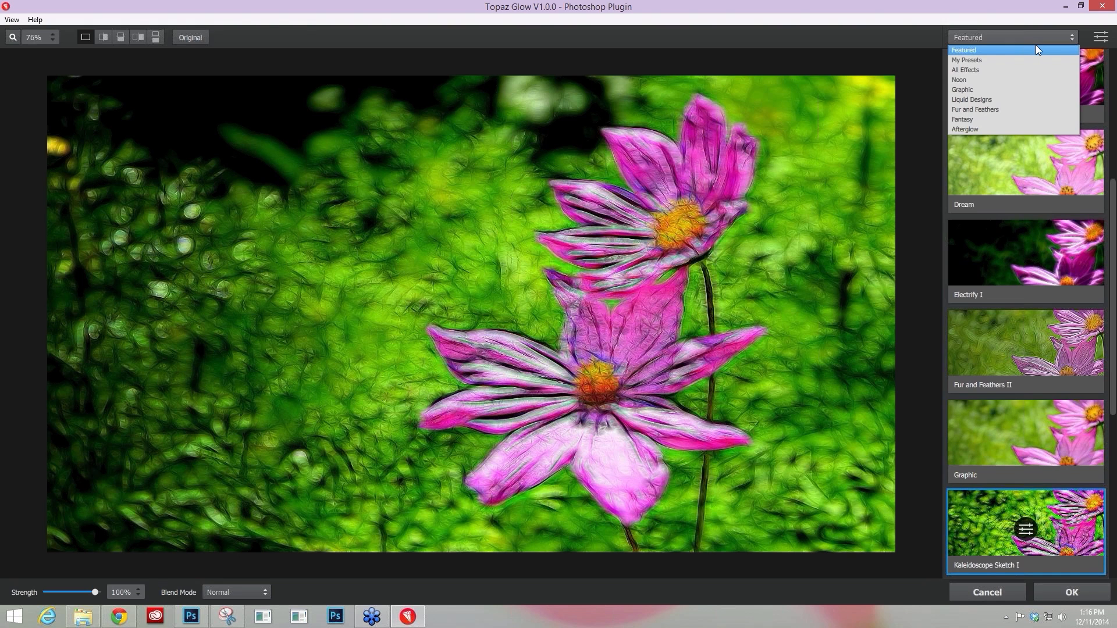
click(1017, 80)
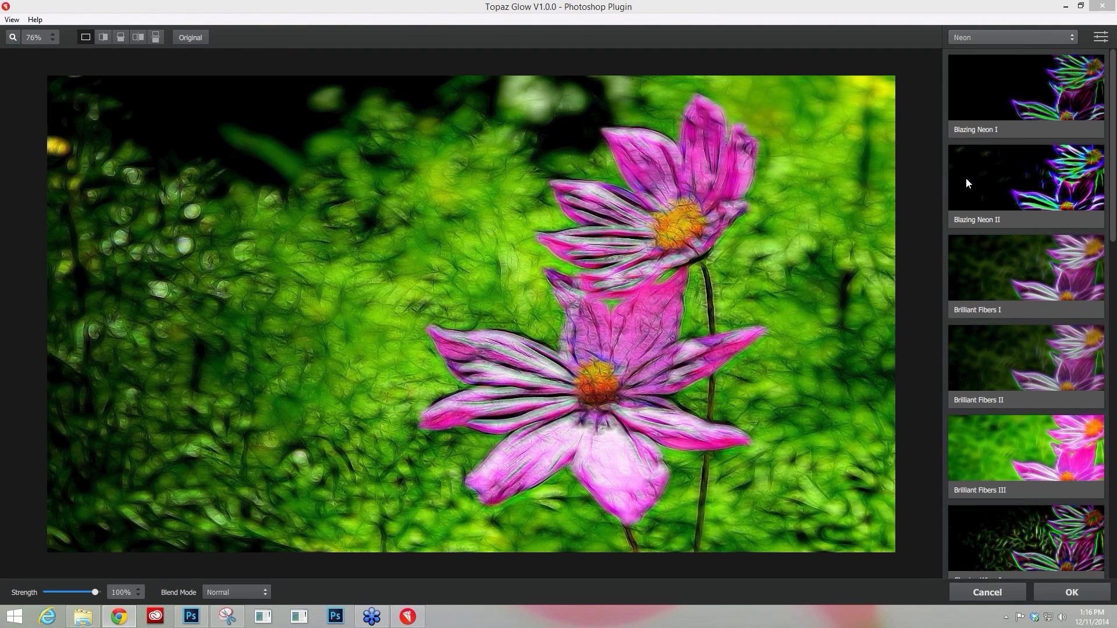
click(1006, 94)
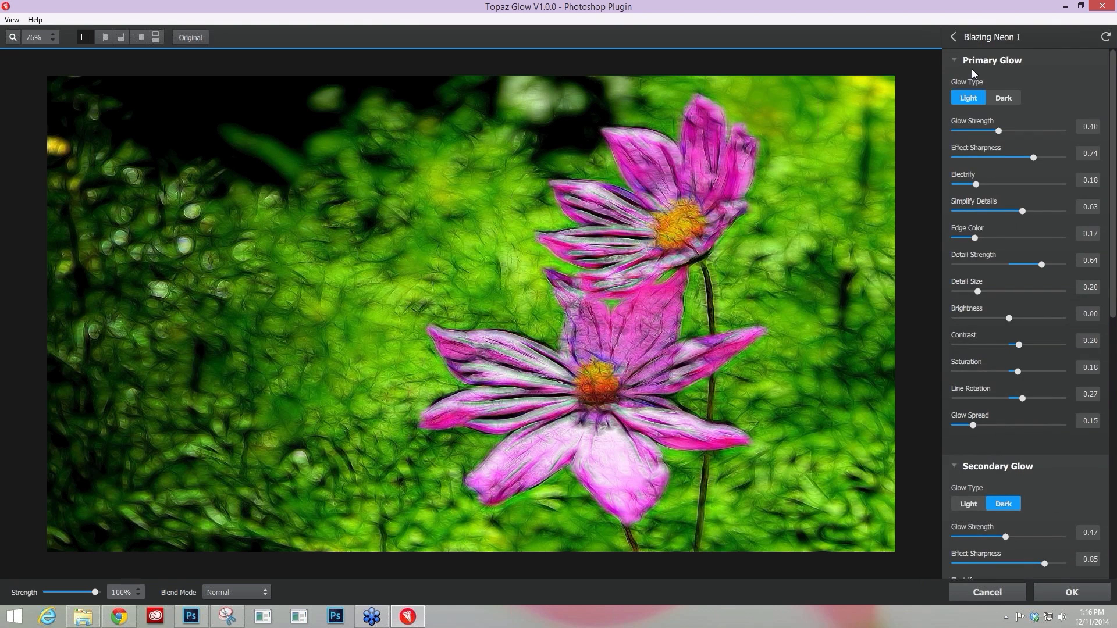
click(955, 38)
Preview the Neon presets in order, from Blazing Neon II through Glowing Wires II.
click(1025, 203)
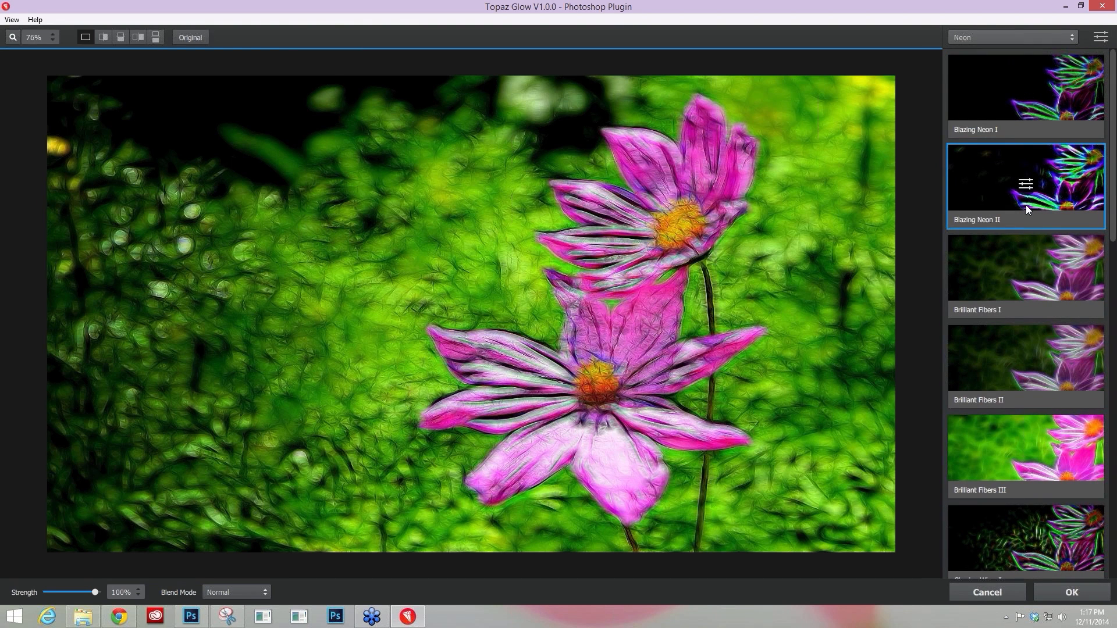
key(Down)
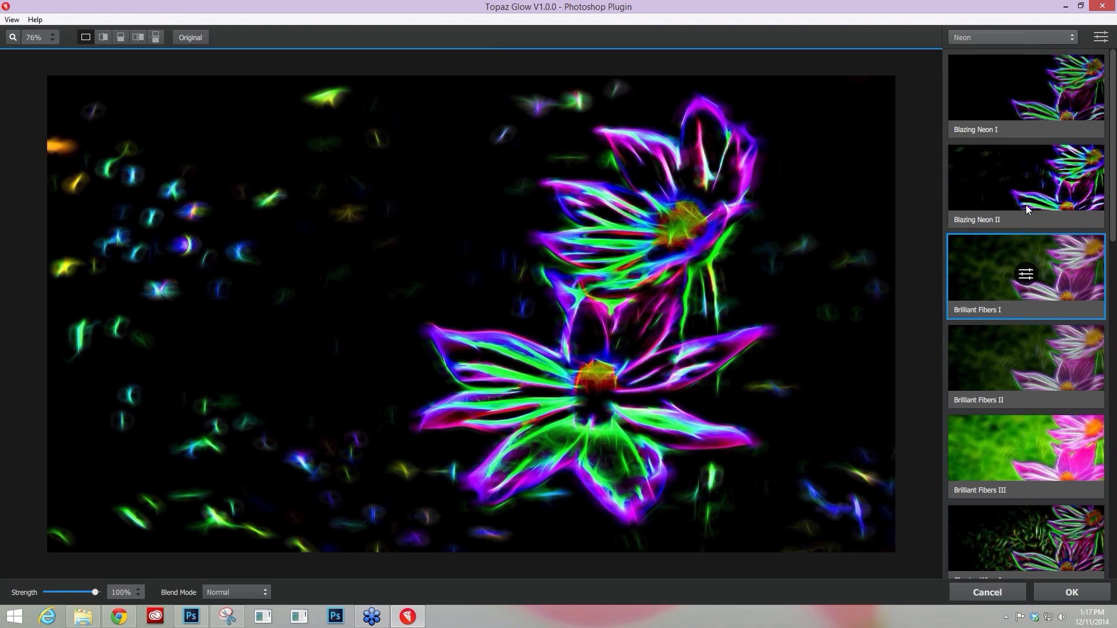
key(Down)
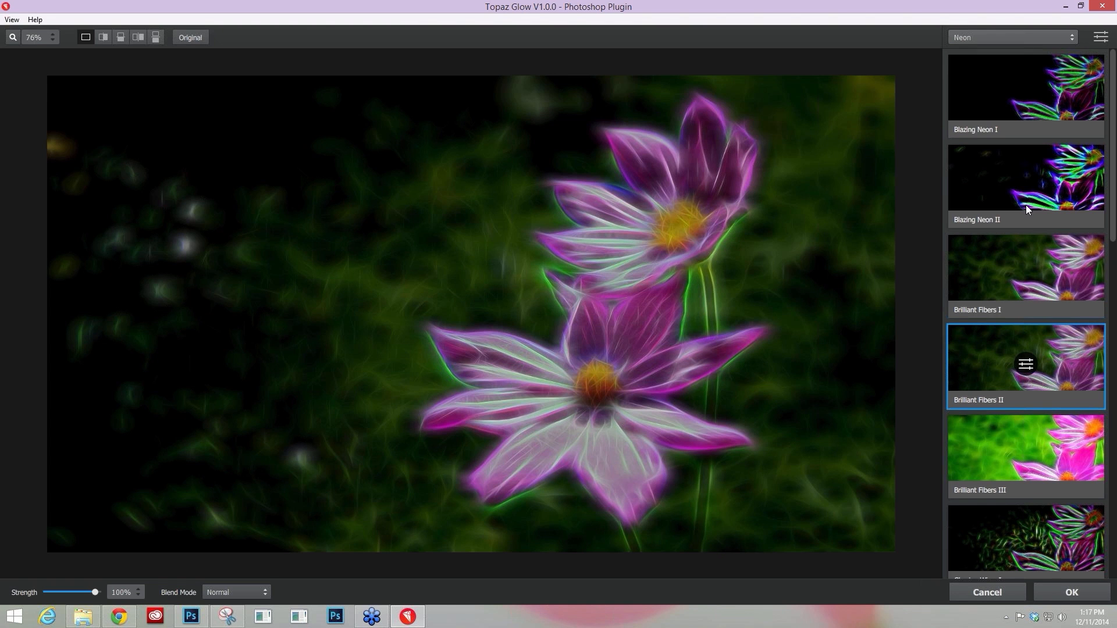
key(Down)
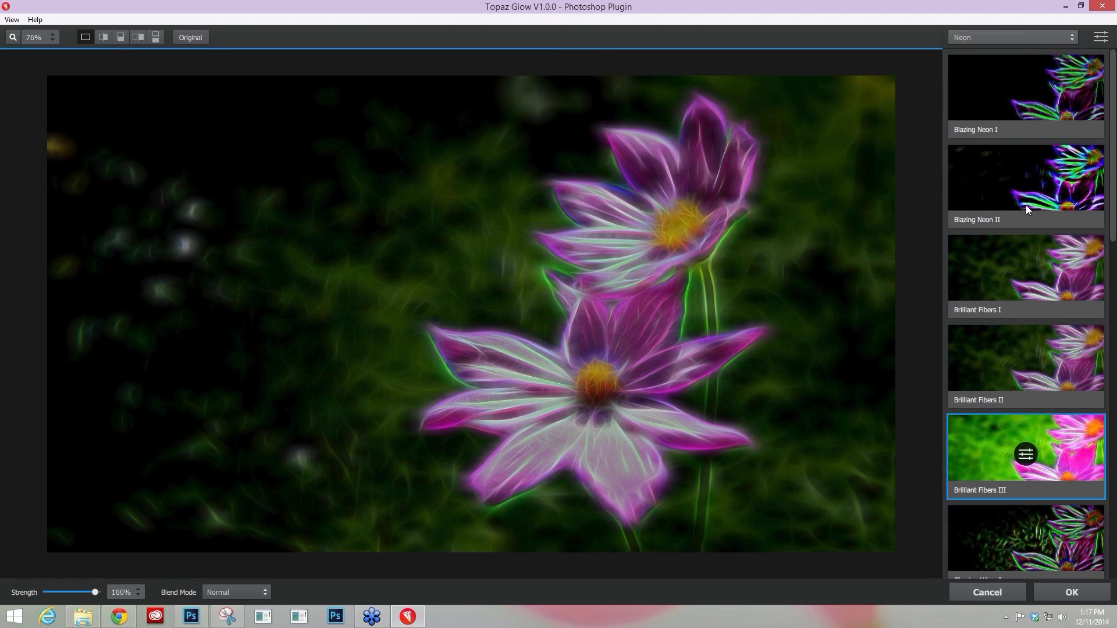
key(Down)
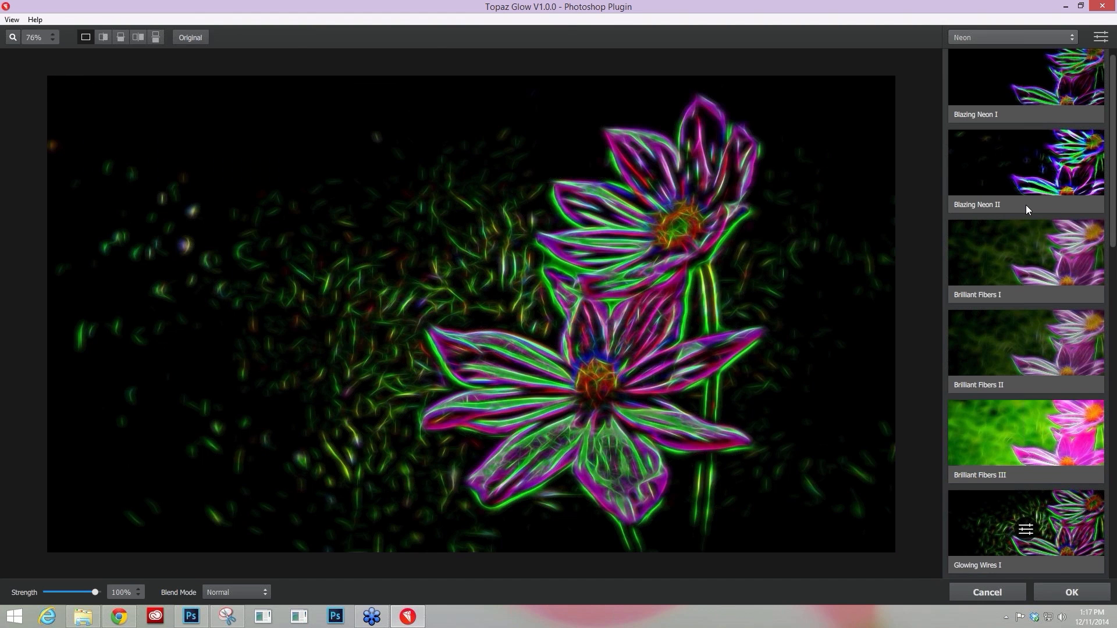
key(Down)
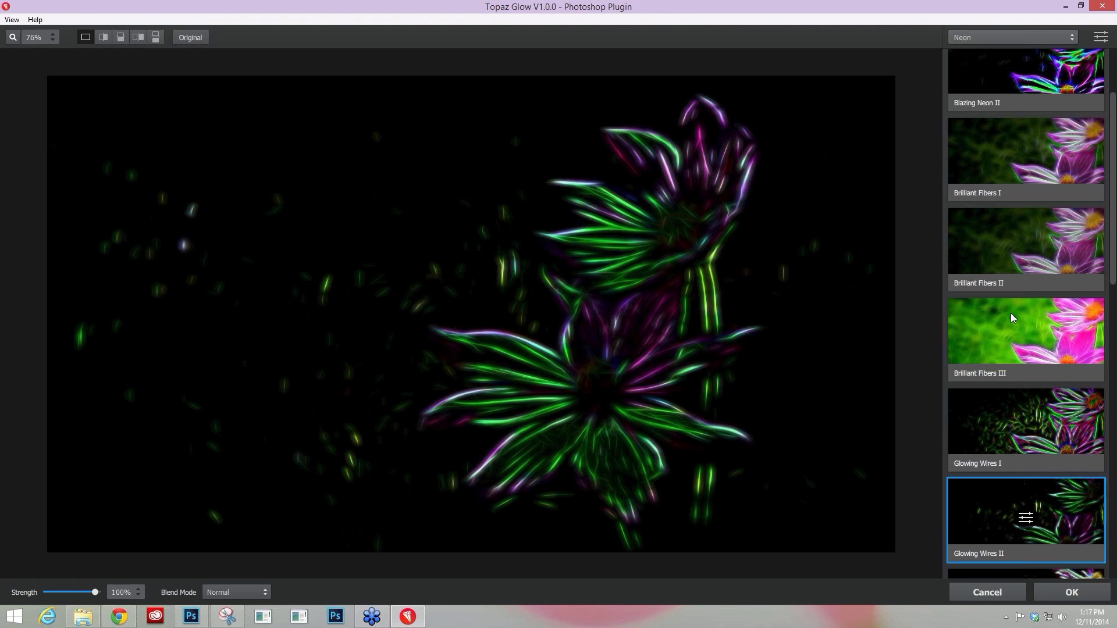
Preview the Natural Neon II and Rose Glow presets, and go back to Blazing Neon I.
scroll(1010, 314, down, 2)
scroll(1011, 314, down, 5)
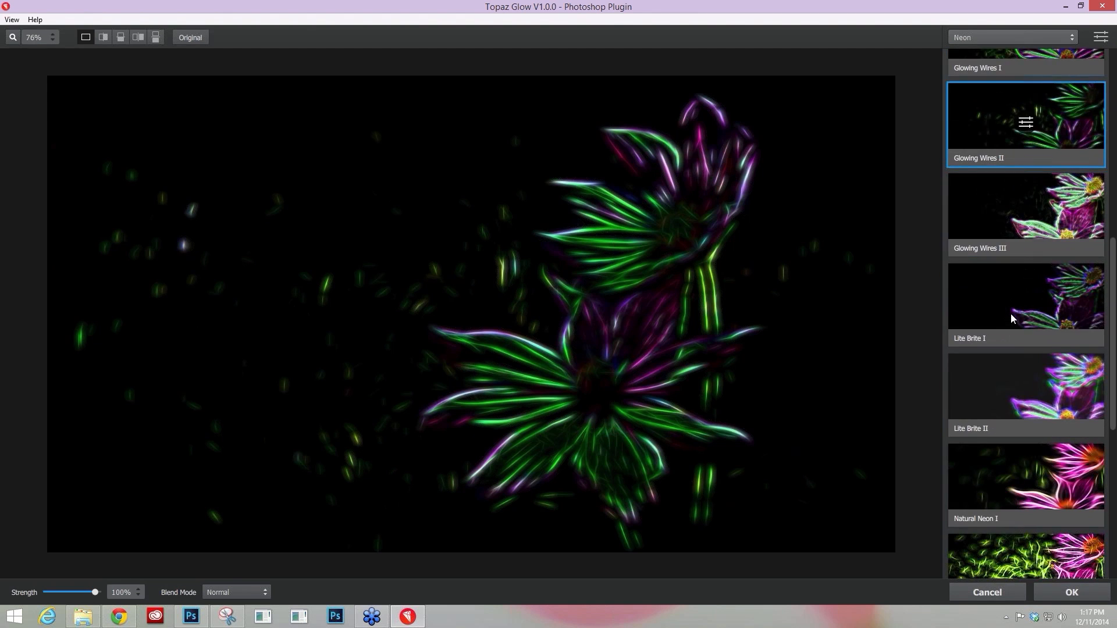
scroll(1011, 317, down, 4)
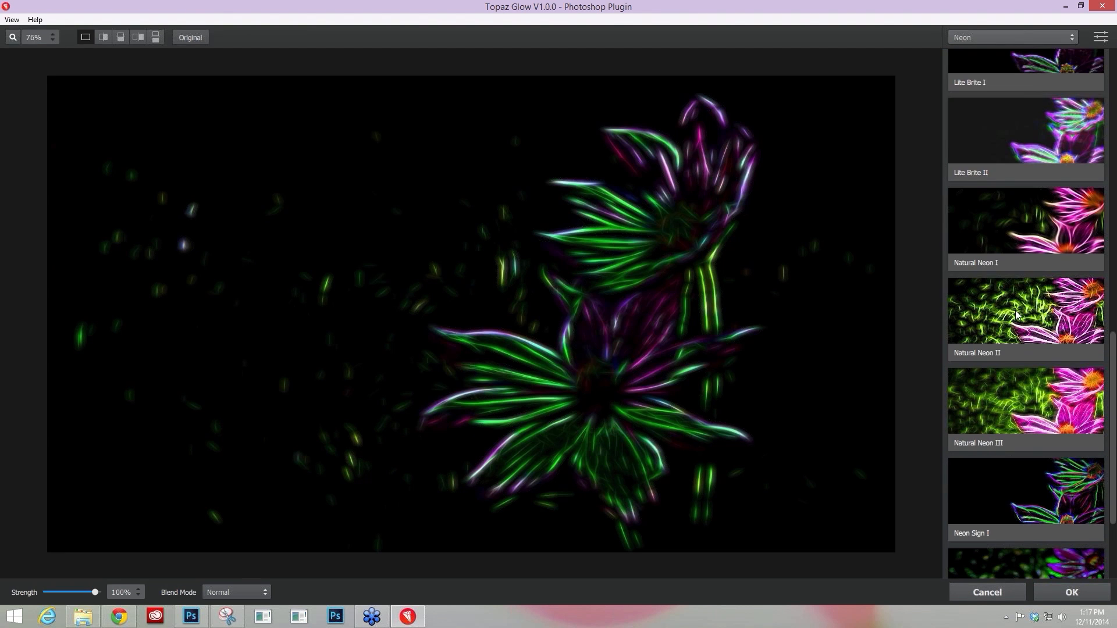
click(1016, 314)
scroll(1037, 432, down, 2)
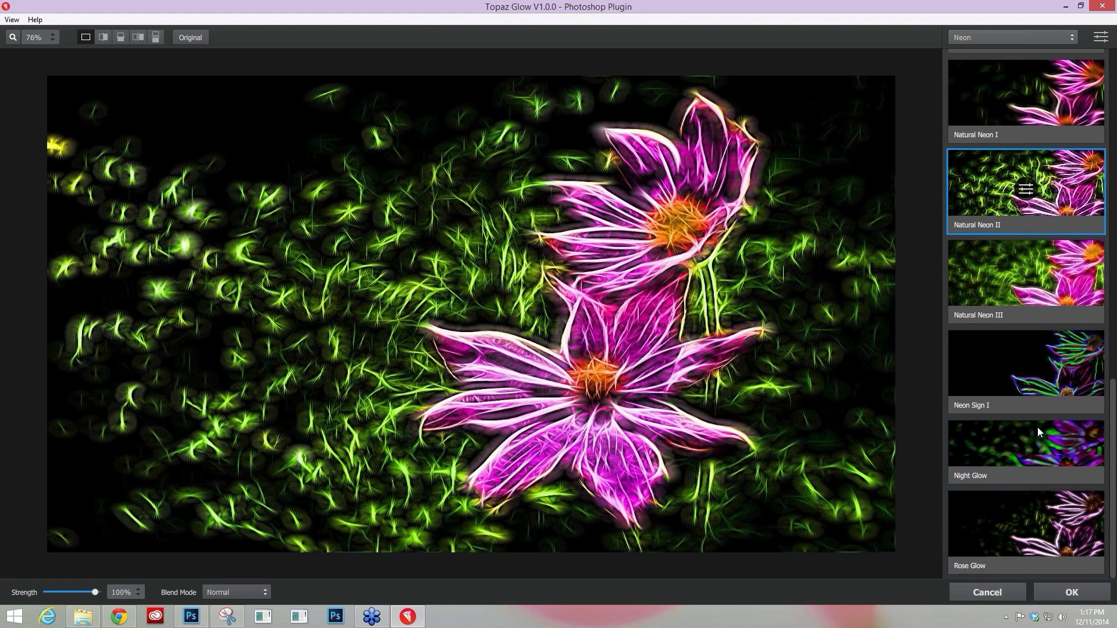
scroll(1037, 427, down, 1)
click(1007, 529)
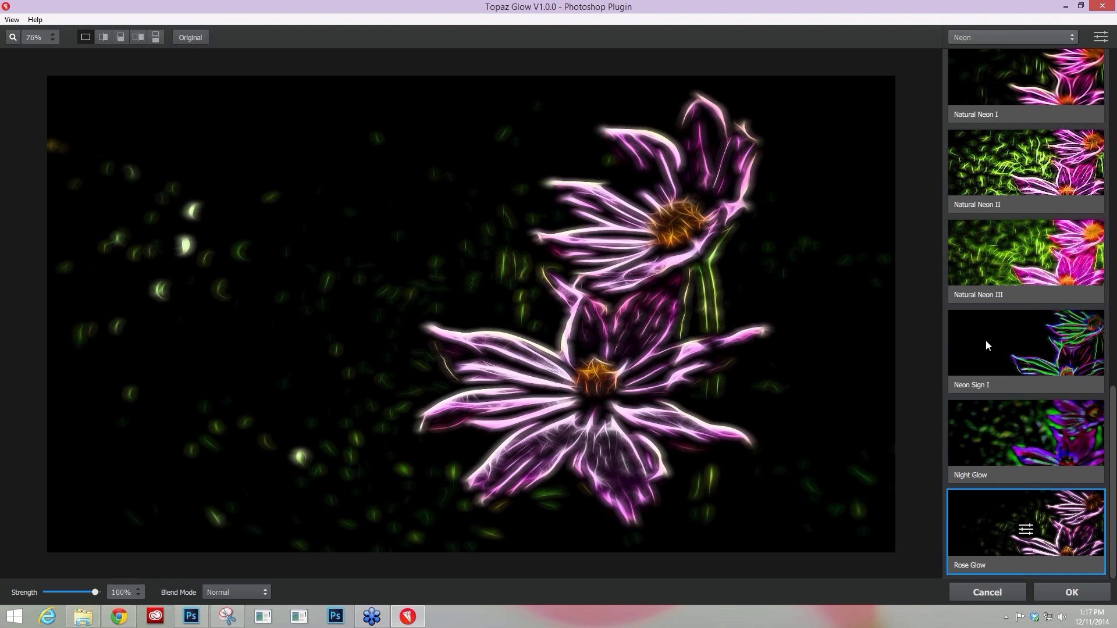
drag(1110, 393, 1110, 54)
click(1042, 98)
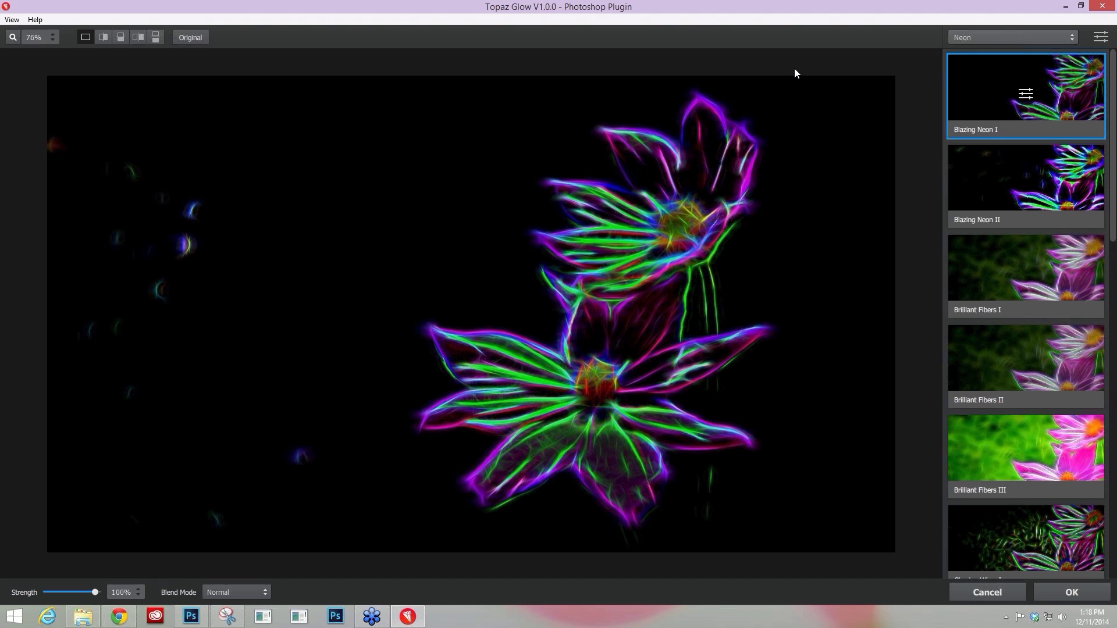
Preview the Brilliant on White II preset from the Graphic category.
click(979, 36)
click(979, 89)
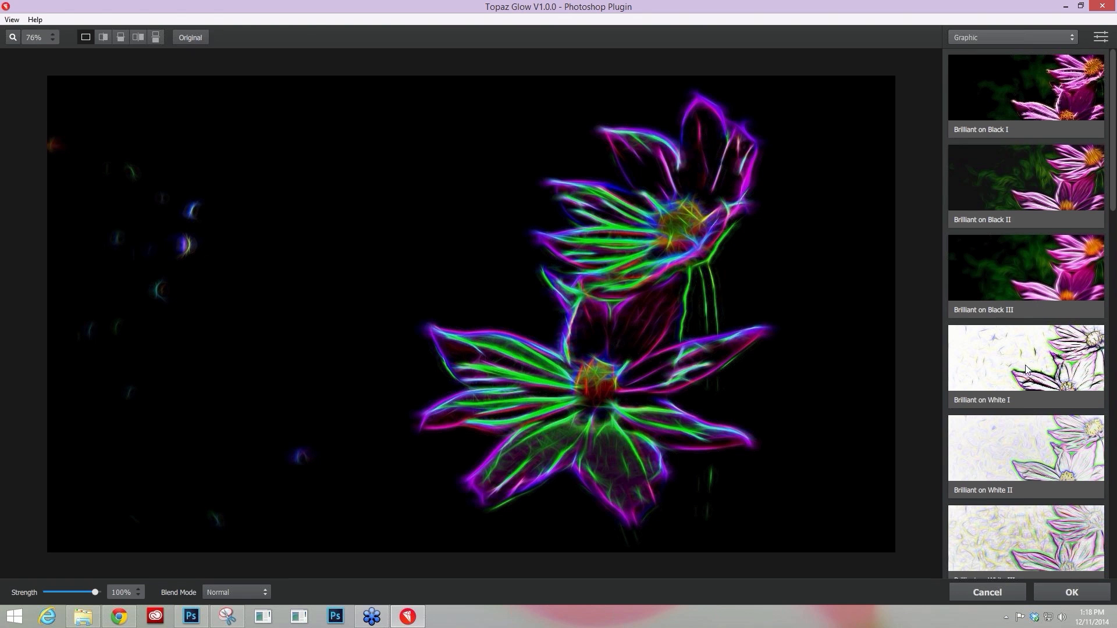
click(1004, 456)
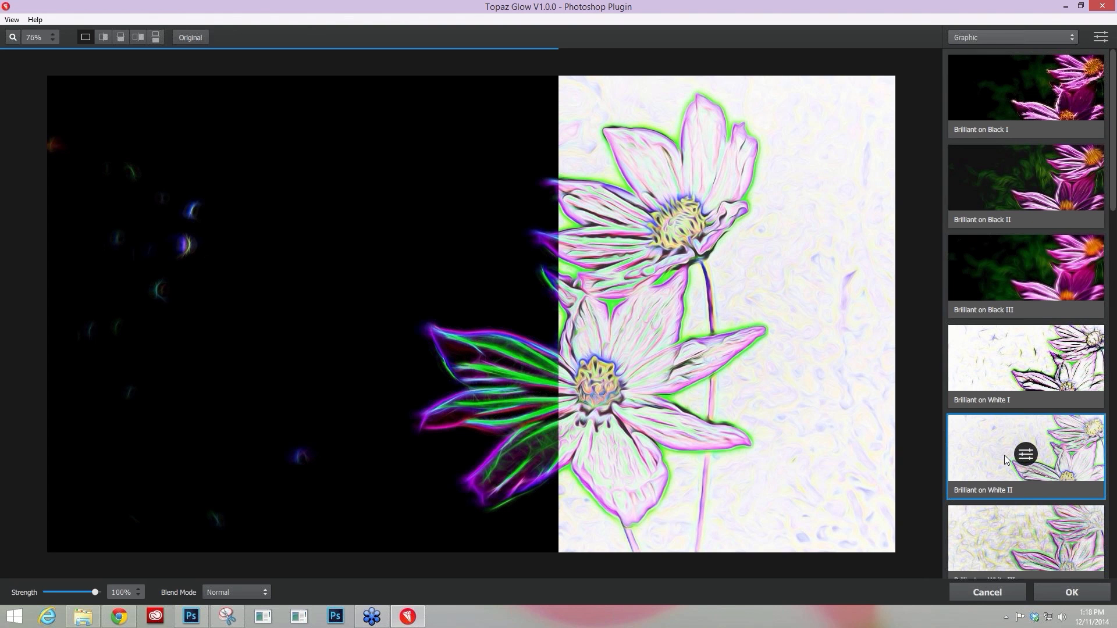
Apply the Sketch Outline preset from the Graphic collection to the flower photo.
scroll(1005, 442, down, 5)
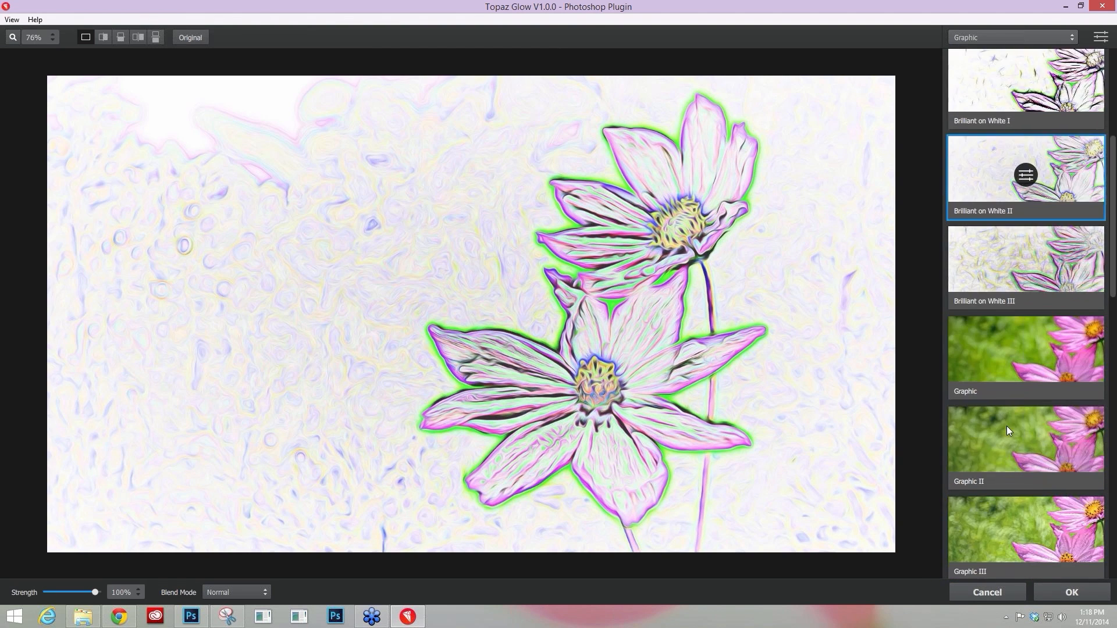
scroll(1007, 427, down, 6)
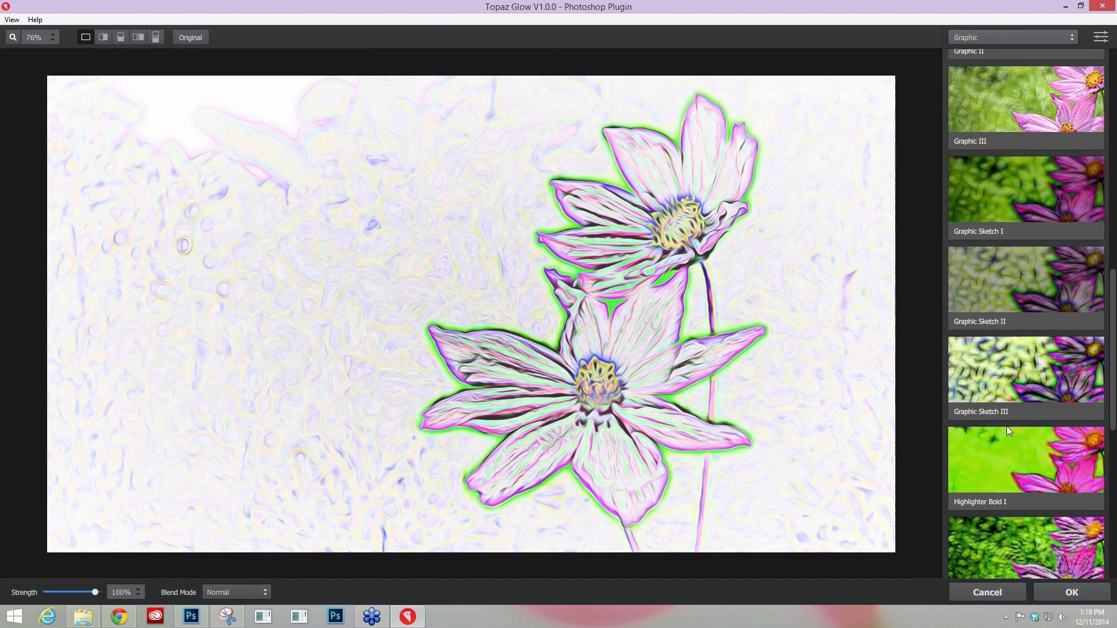
scroll(1007, 426, down, 3)
click(1022, 420)
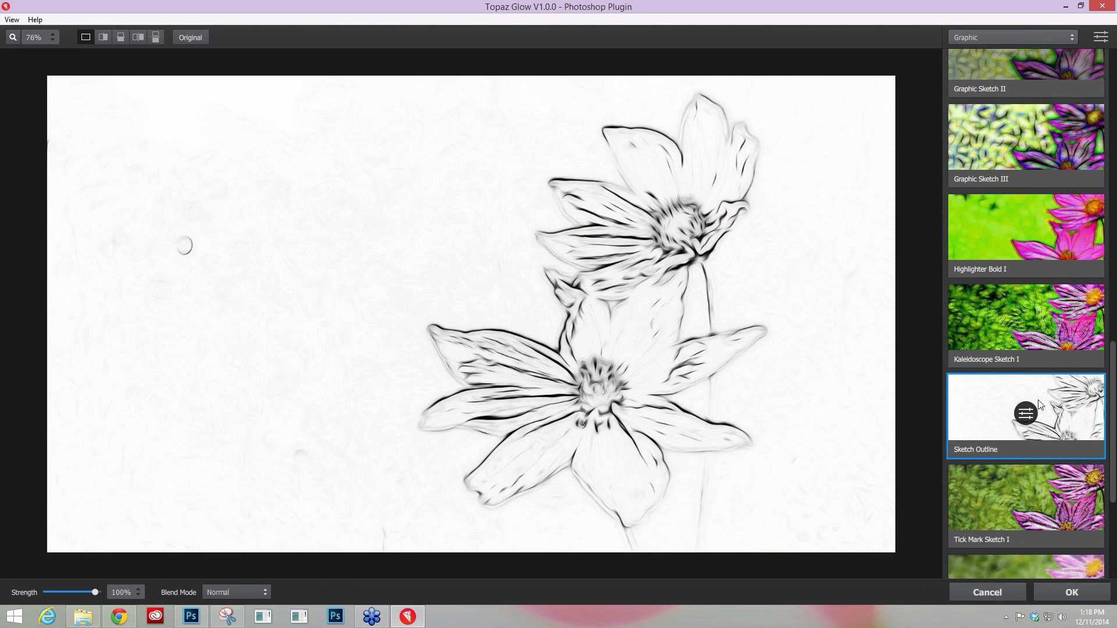
Preview the Brilliant on Black III preset from the Graphic collection on the flower photo.
scroll(1034, 343, up, 6)
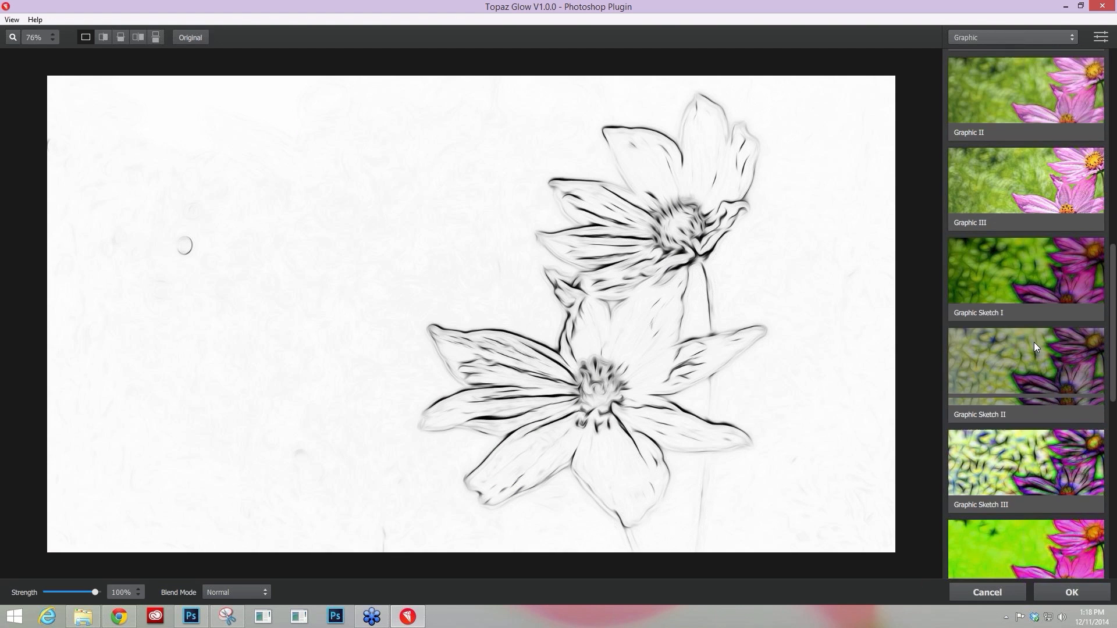
scroll(1035, 343, up, 6)
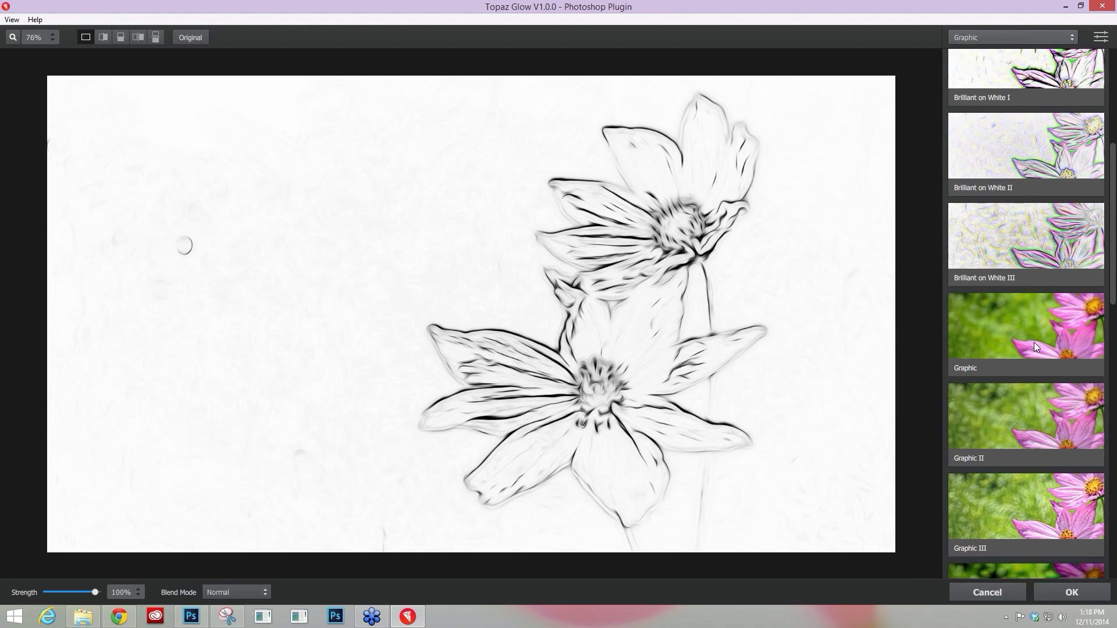
scroll(1034, 342, up, 4)
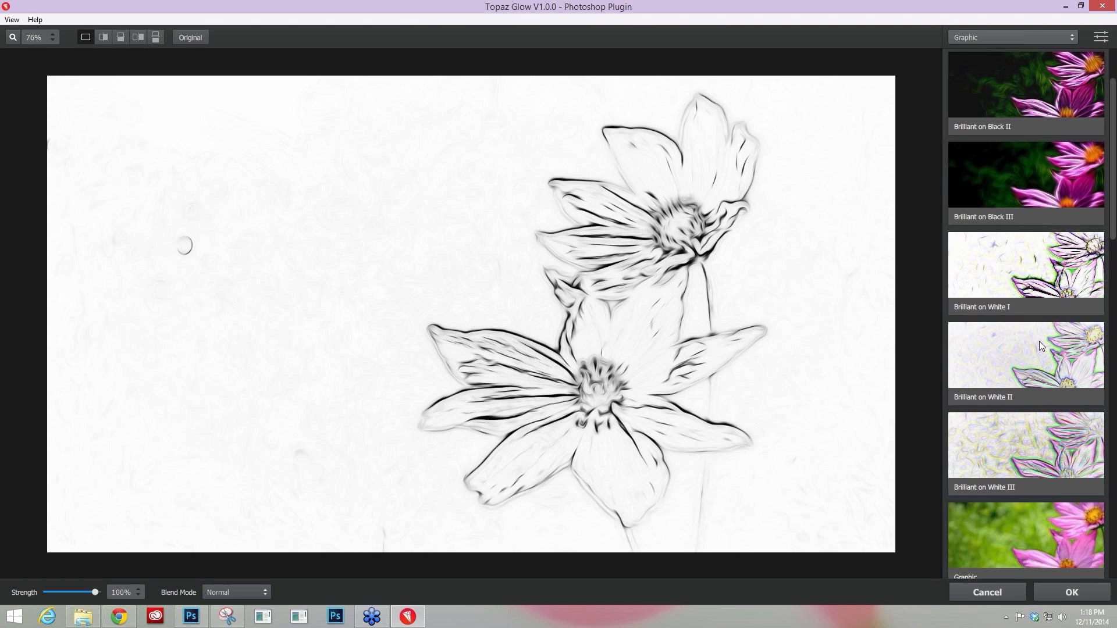
scroll(1038, 340, up, 2)
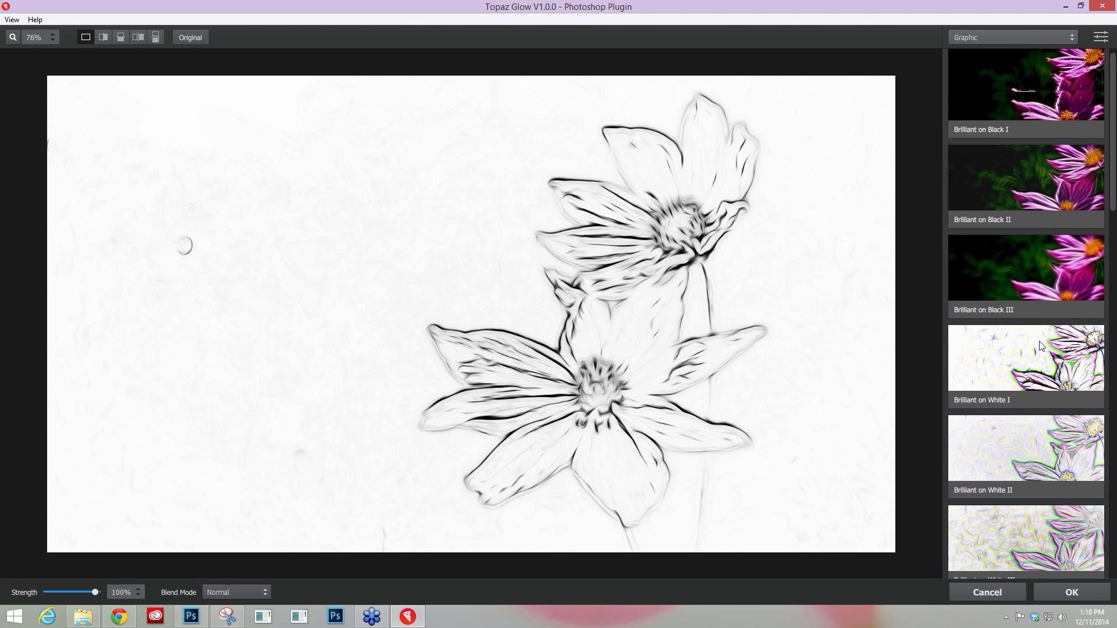
click(1029, 264)
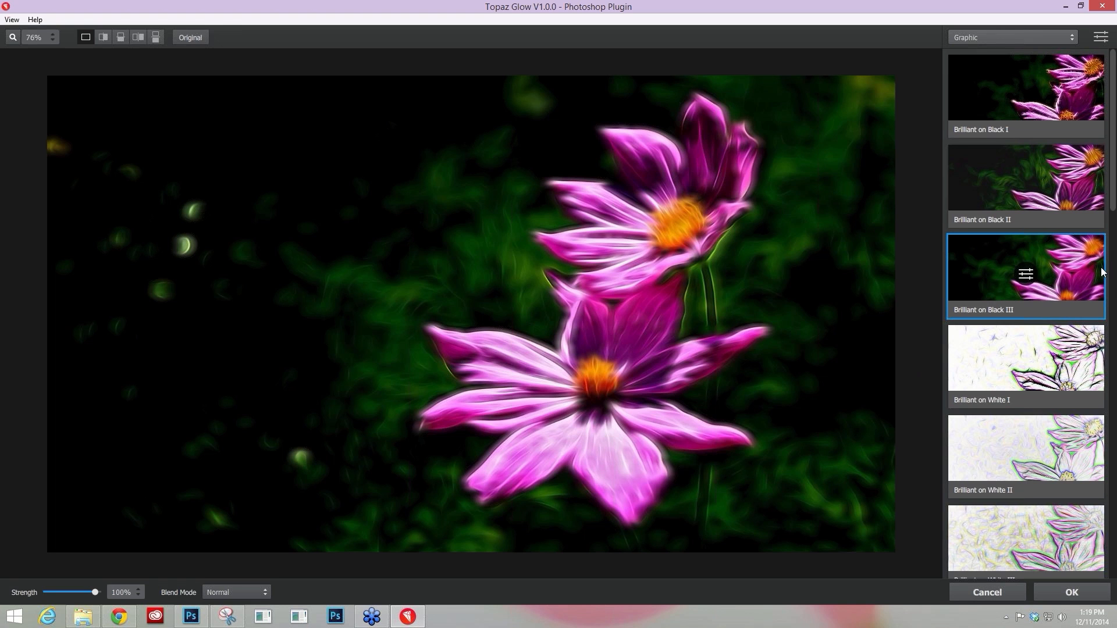
Preview the Graphic III and Graphic Sketch I presets on the flower photo.
scroll(1074, 277, down, 3)
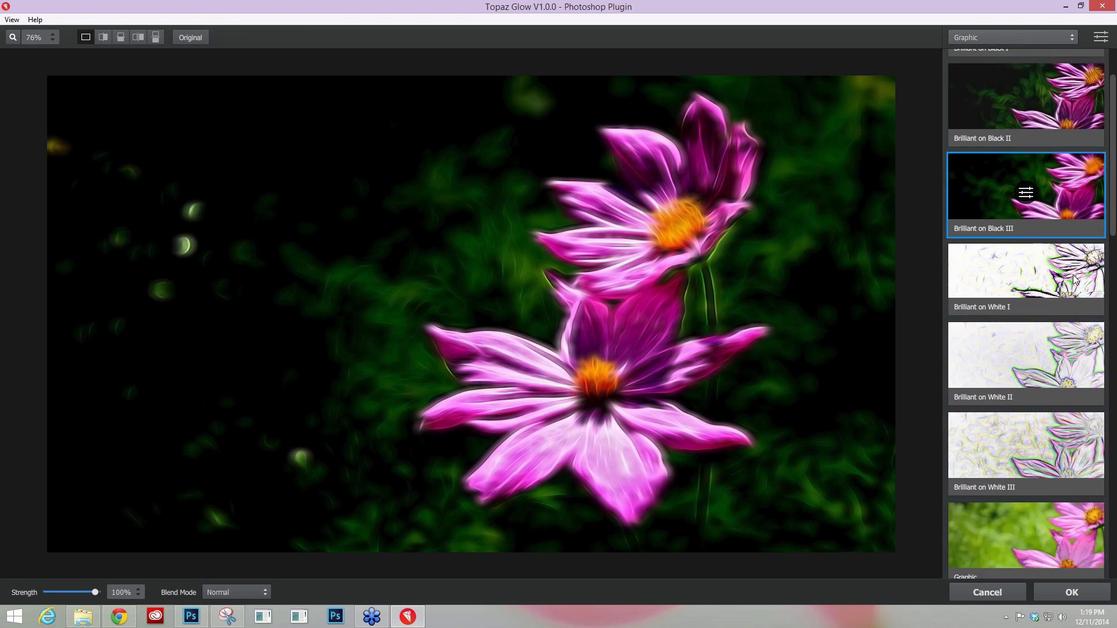
scroll(1074, 279, down, 2)
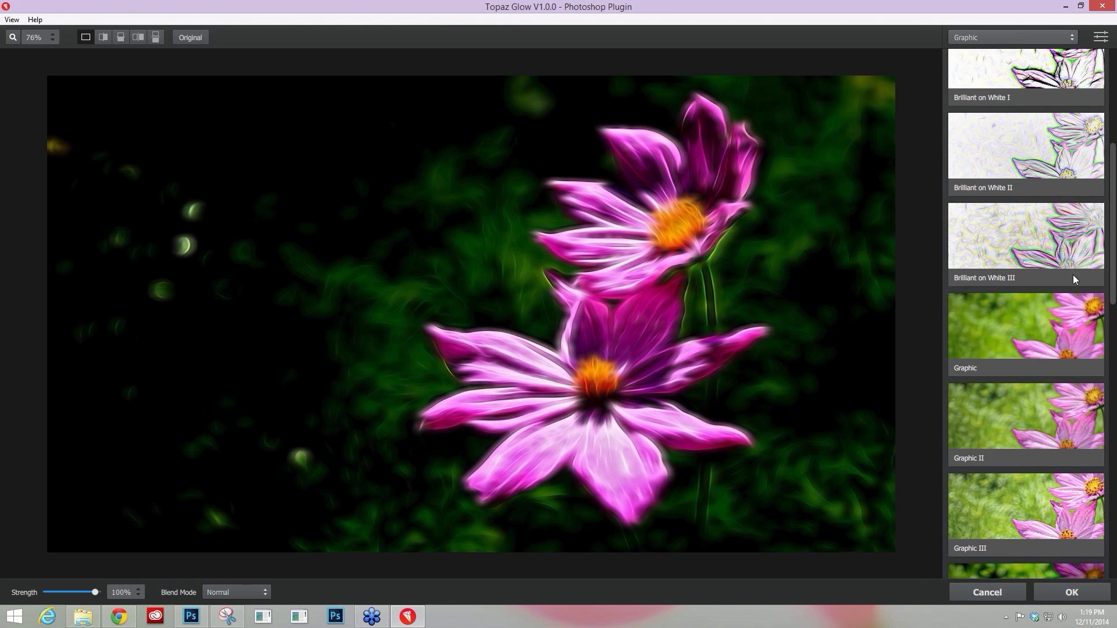
scroll(1073, 274, down, 2)
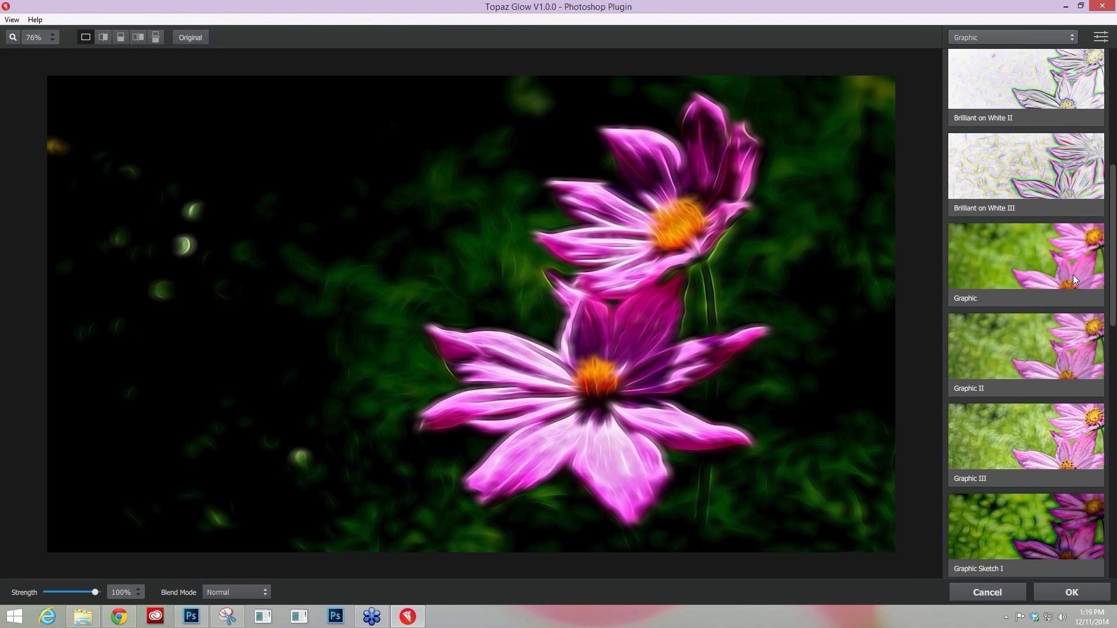
click(1051, 437)
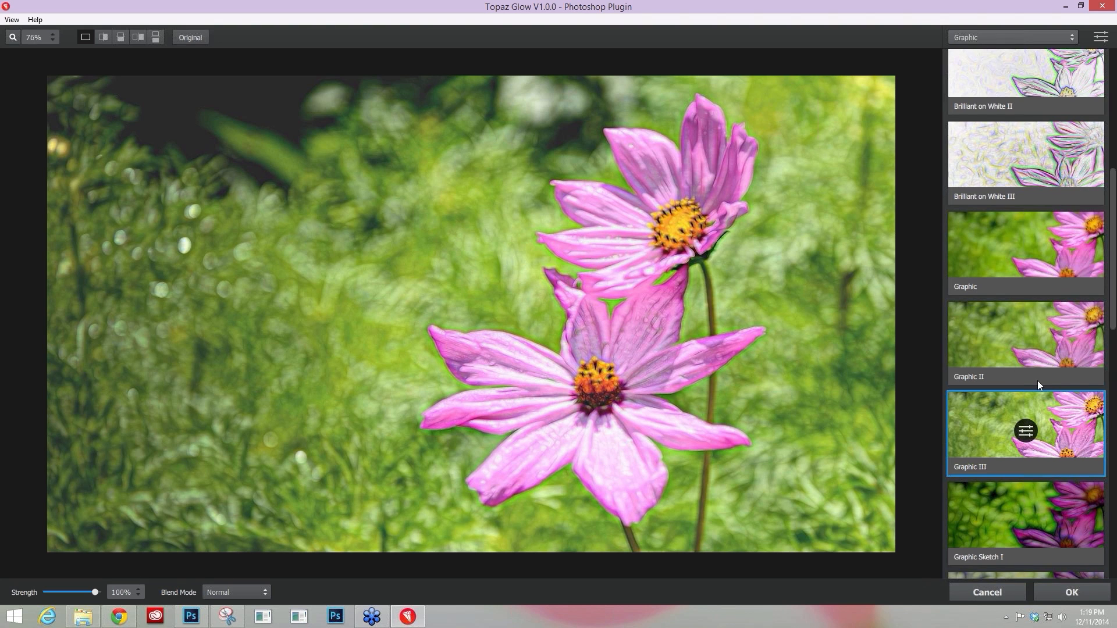
scroll(1039, 418, down, 2)
click(1037, 417)
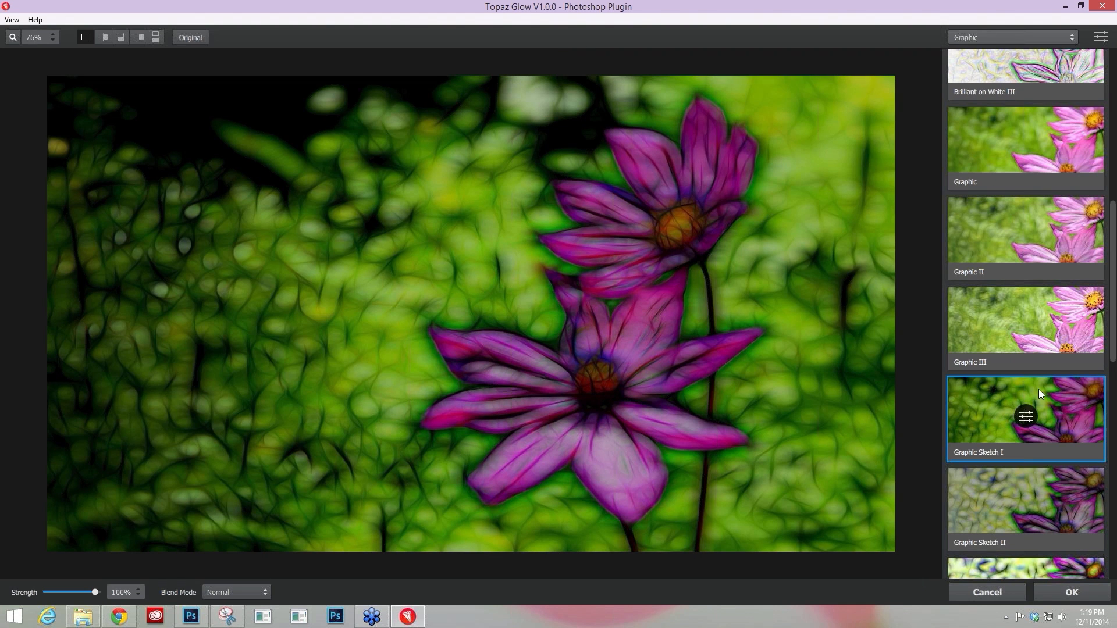
Switch to the Liquid Designs collection and preview its Air Brush I and Air Brush II presets.
click(992, 38)
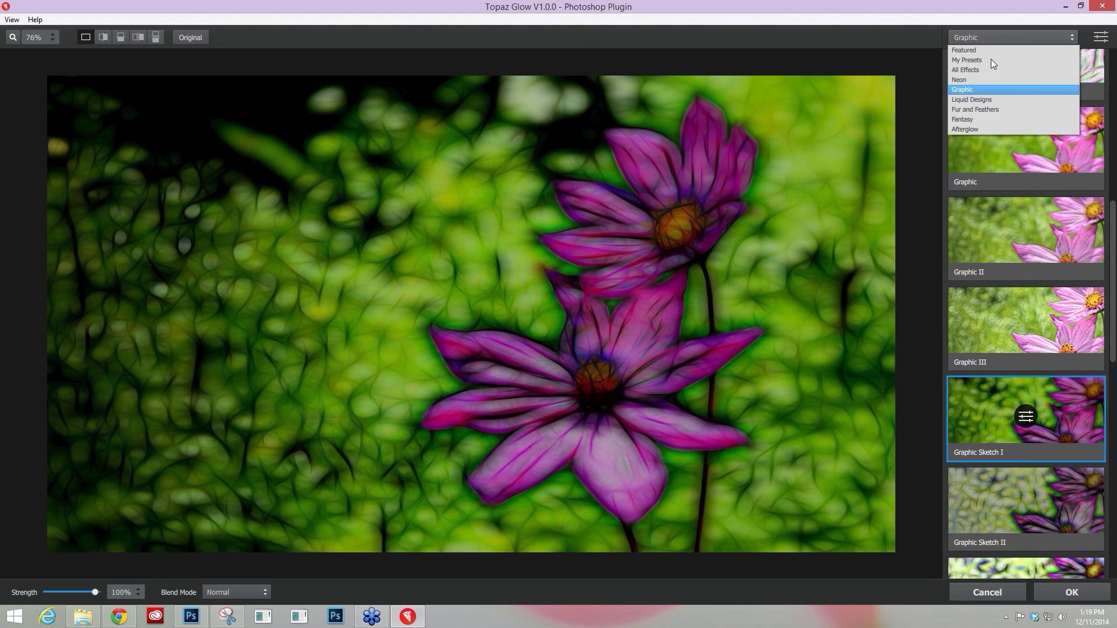
click(985, 99)
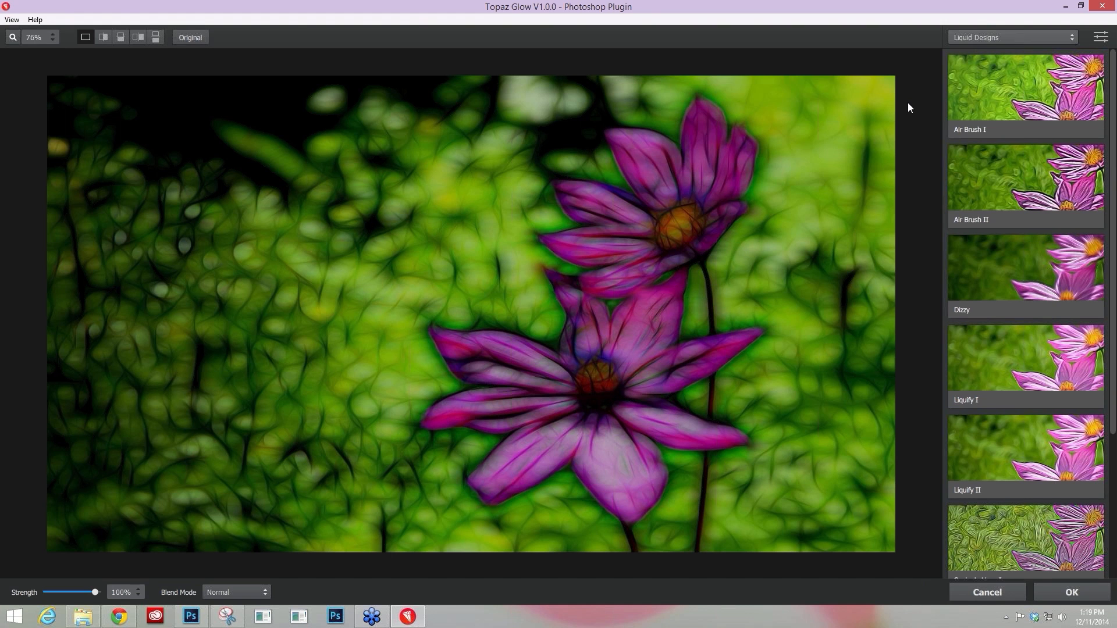
click(1007, 101)
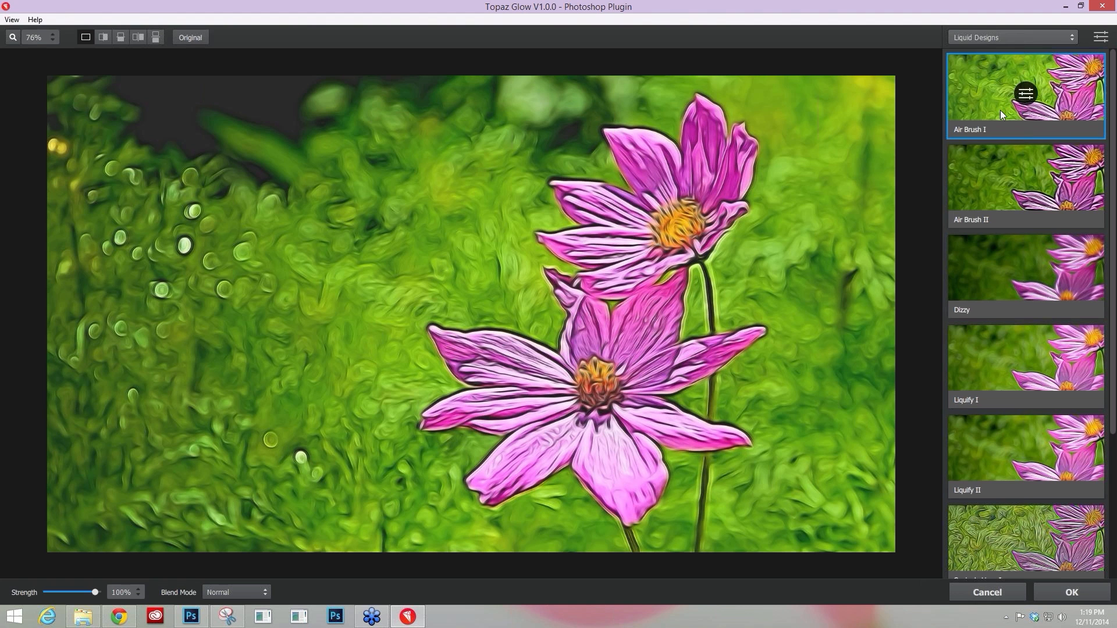
click(997, 182)
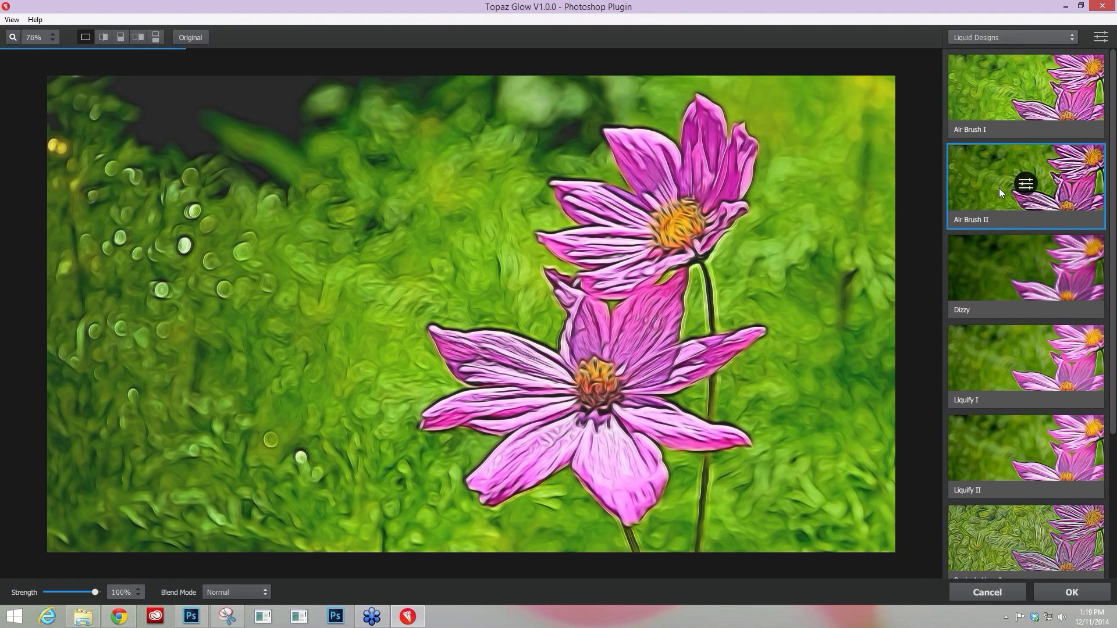
Preview the Liquify I, Dizzy and Squiggly Lines I presets in the Liquid Designs collection.
scroll(1029, 358, down, 3)
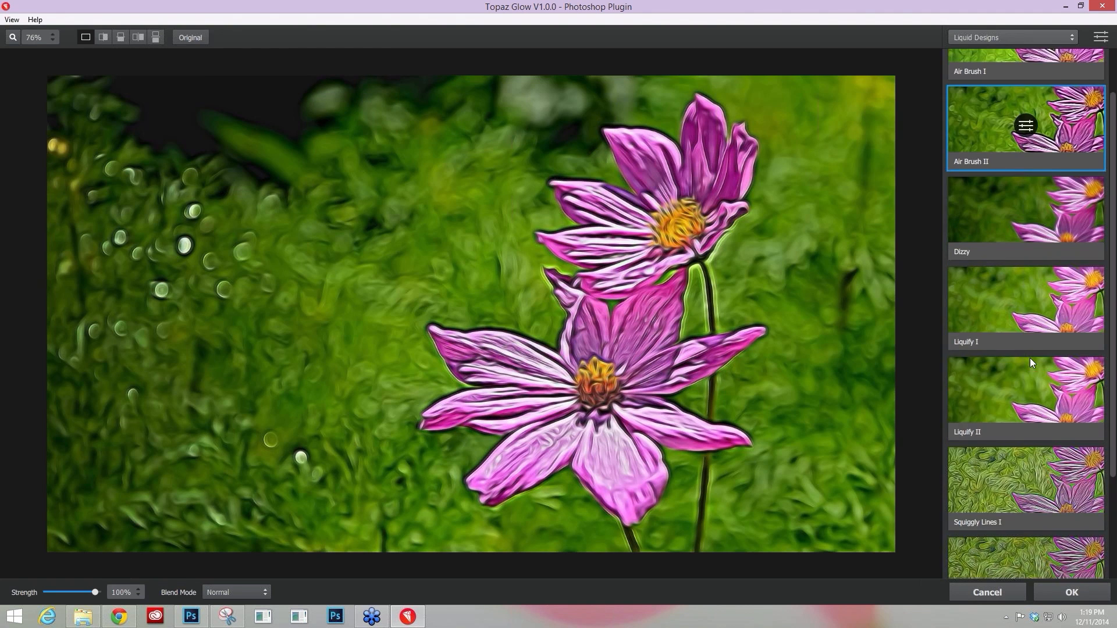
click(992, 256)
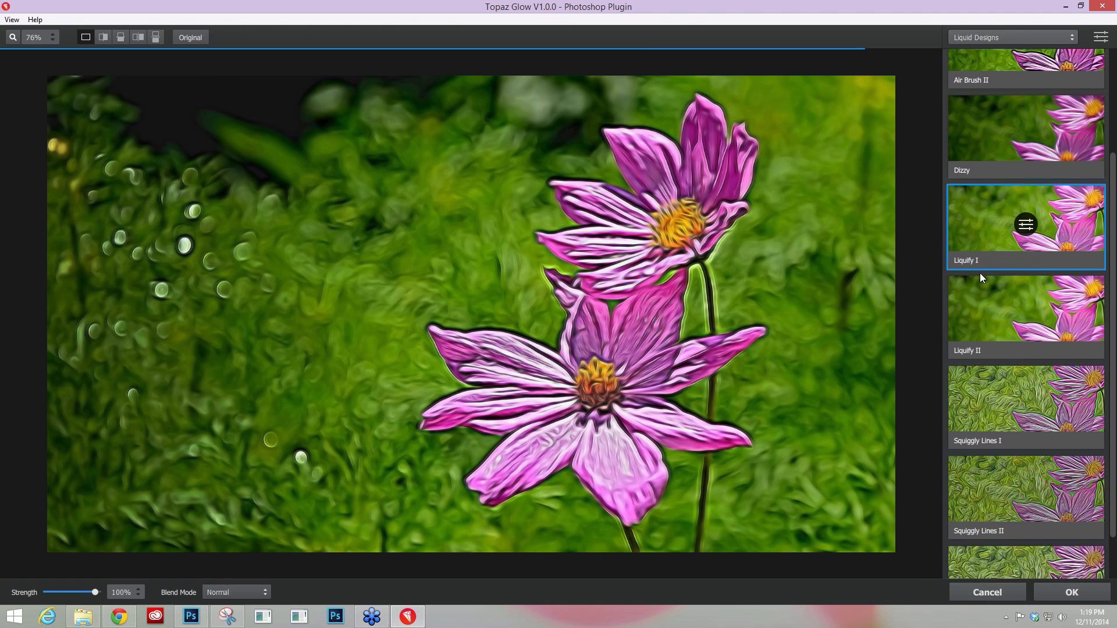
click(996, 135)
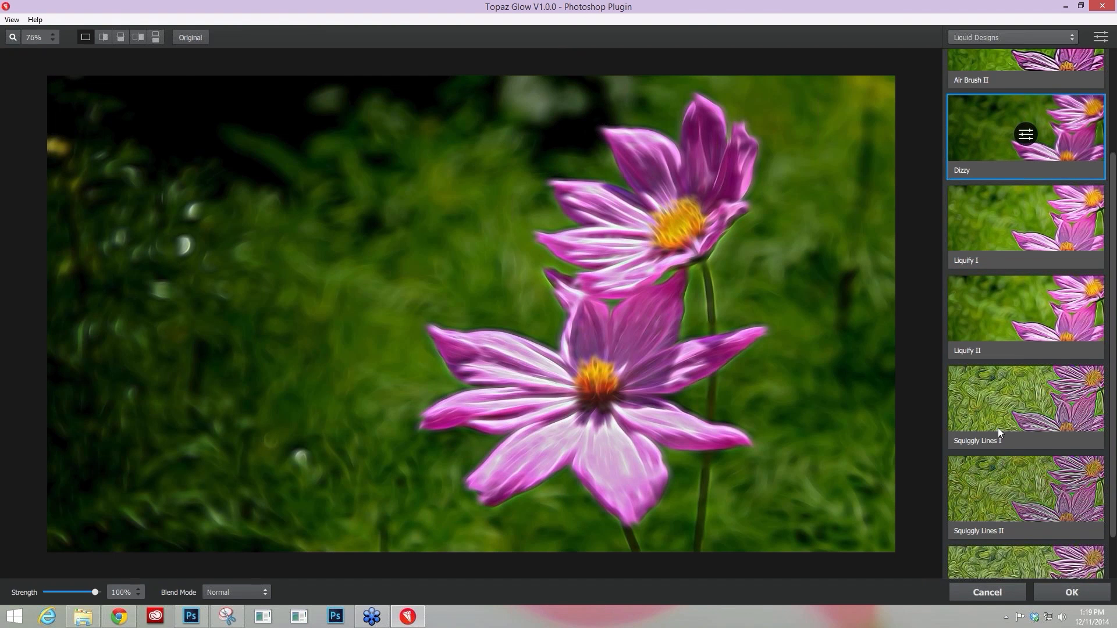
click(1030, 432)
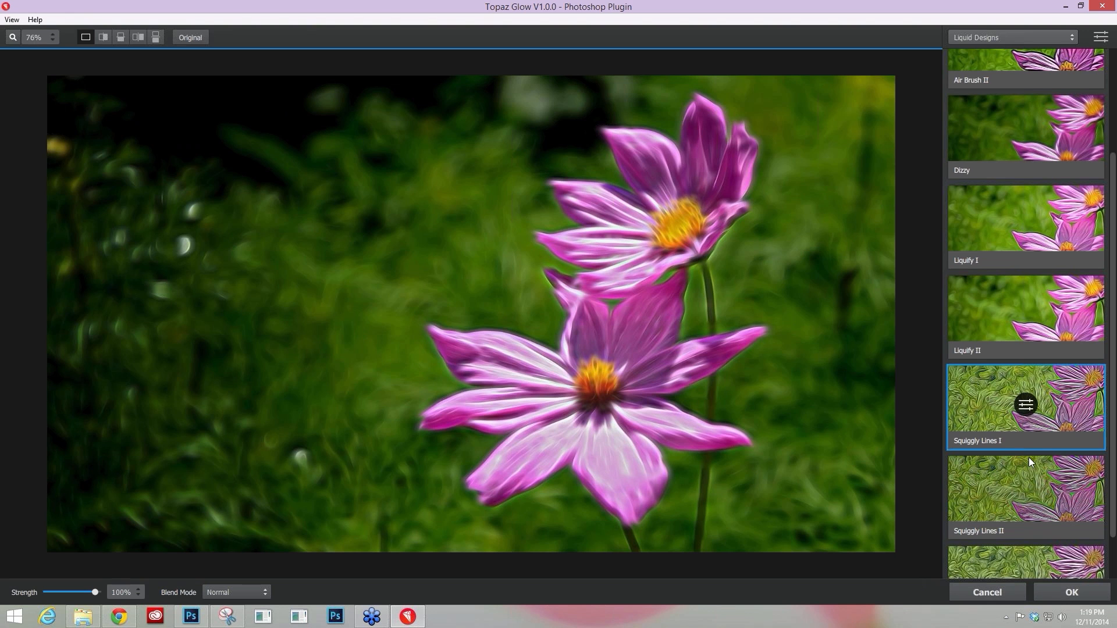
scroll(1022, 447, down, 1)
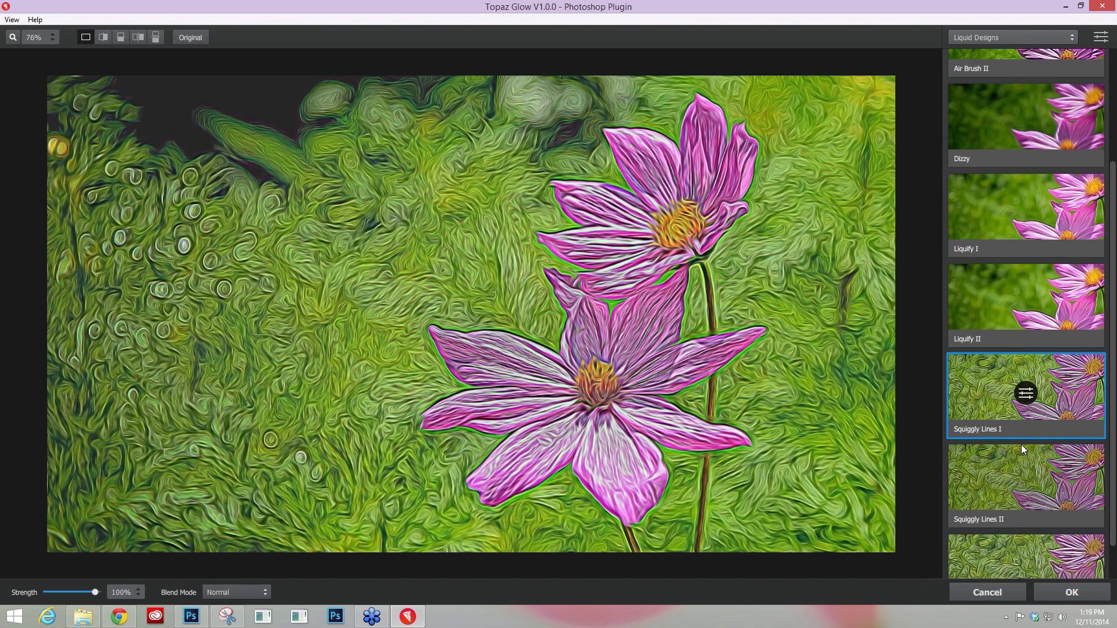
scroll(1021, 444, down, 2)
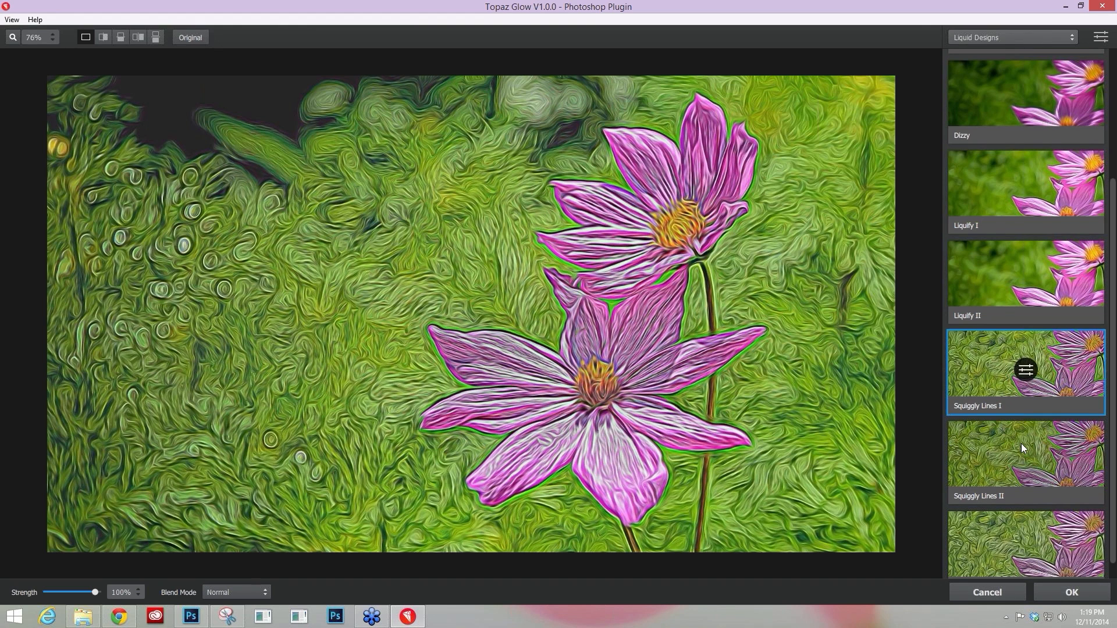
scroll(1021, 444, down, 2)
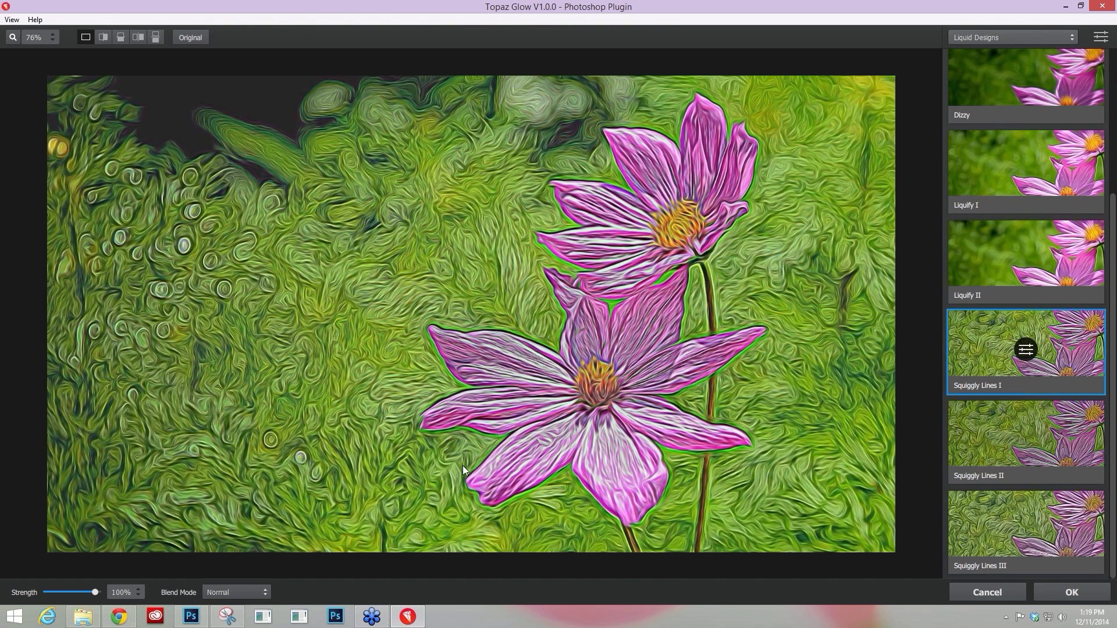
Set the blend mode of Squiggly Lines I to Soft Light and compare the effect with the original photo.
click(267, 591)
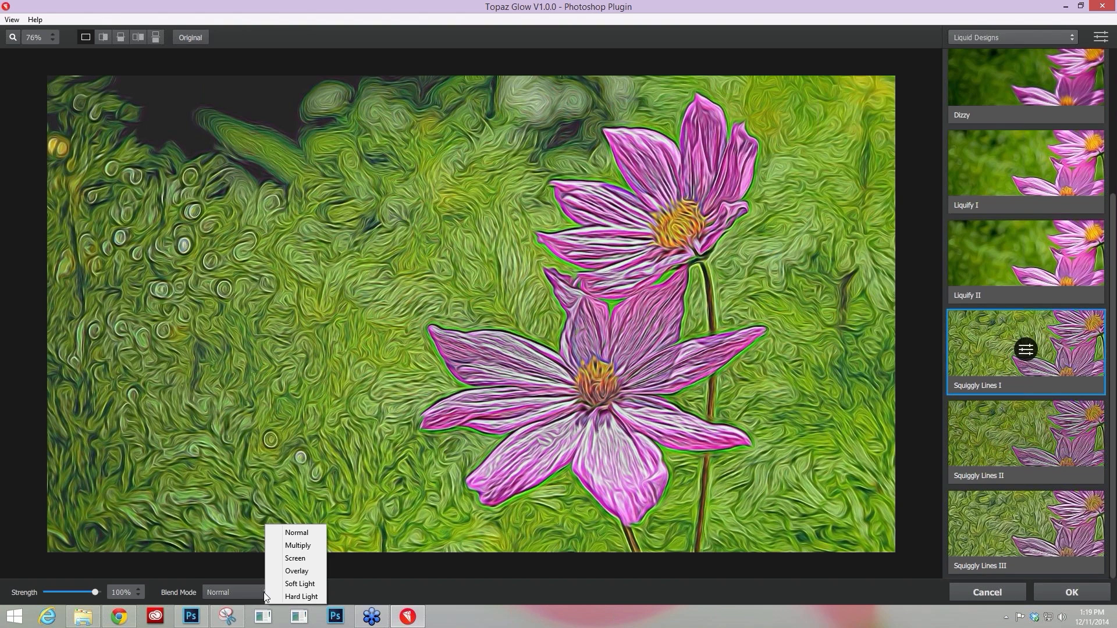
click(293, 584)
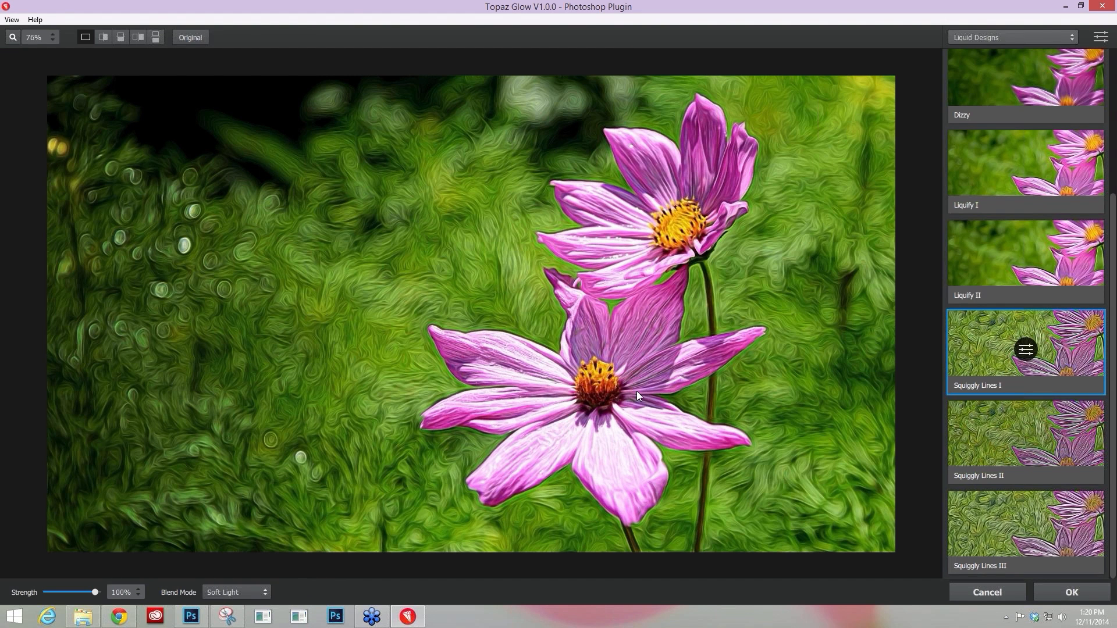
click(636, 391)
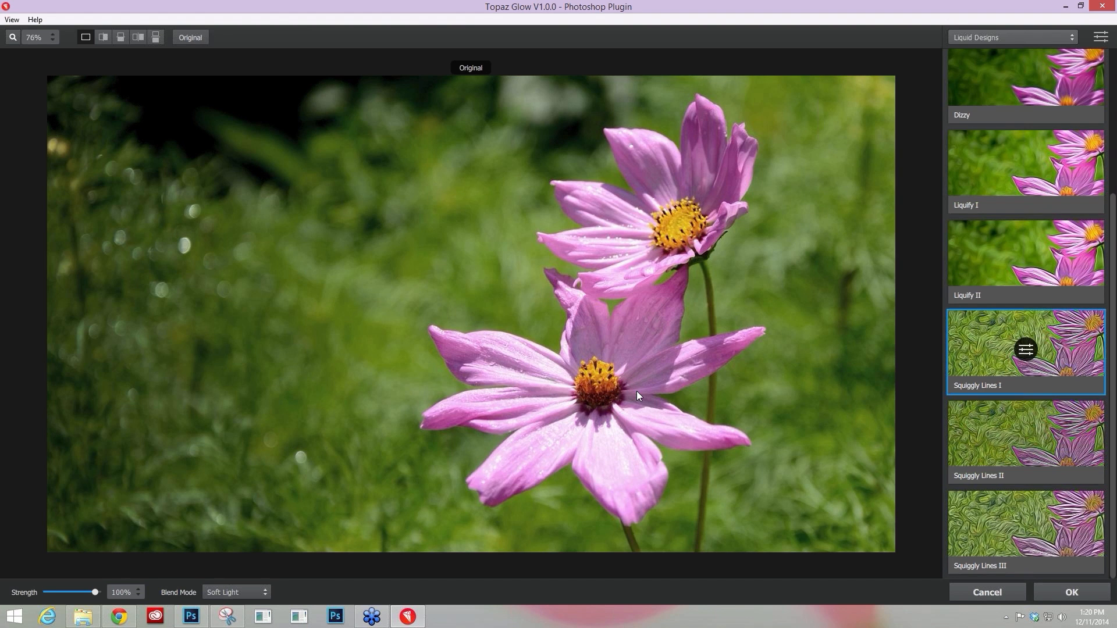
click(636, 391)
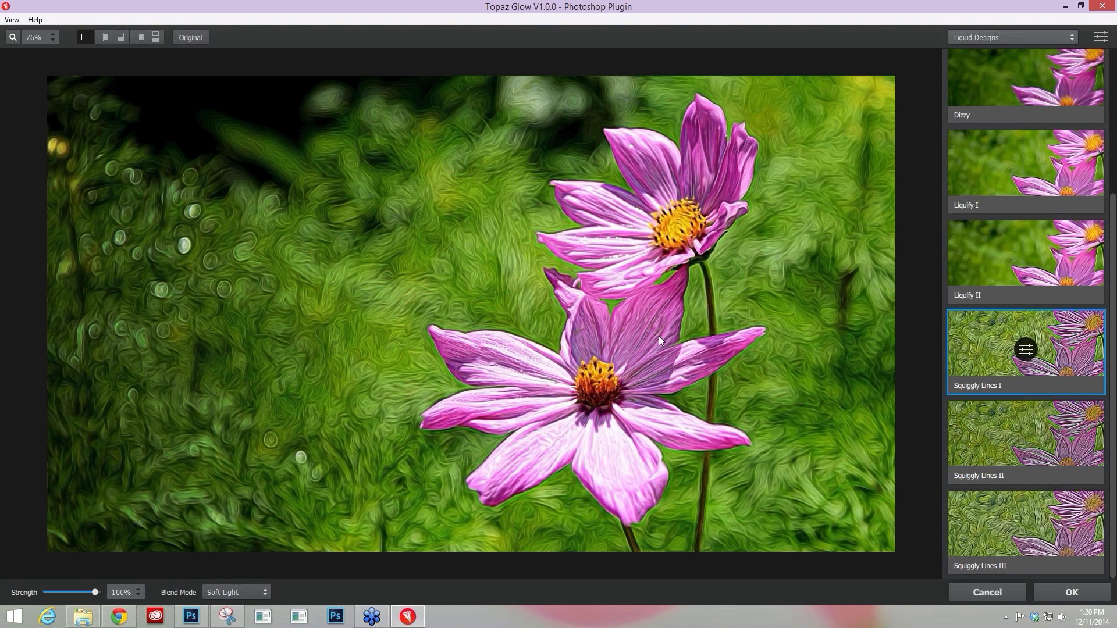
Preview Squiggly Lines II, followed by Fur and Feathers I and II from the Fur and Feathers collection.
click(1006, 424)
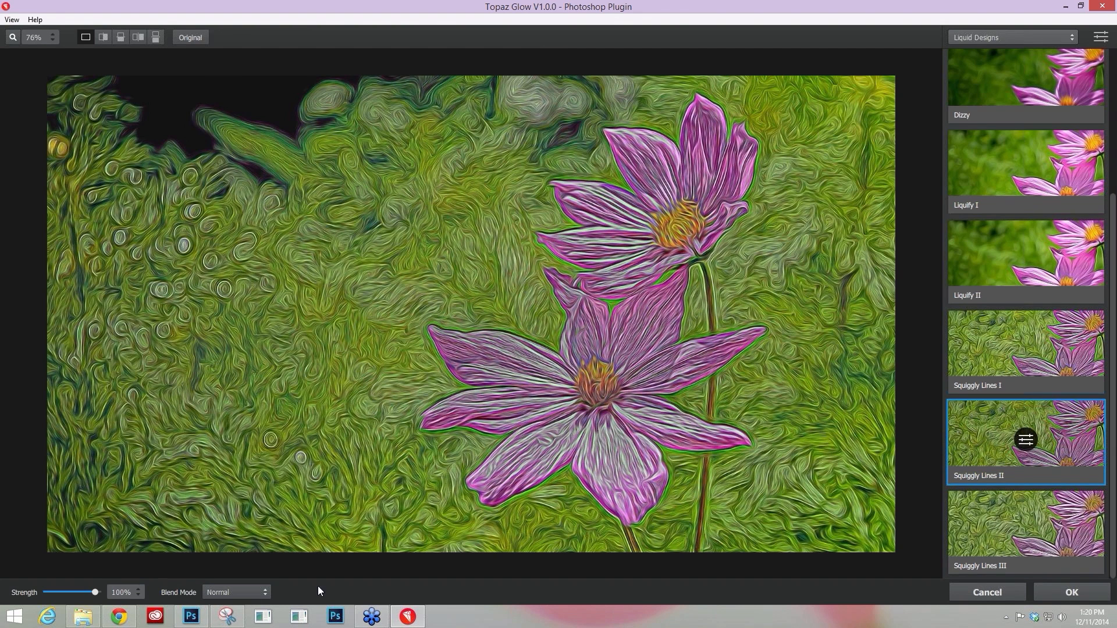
click(1069, 40)
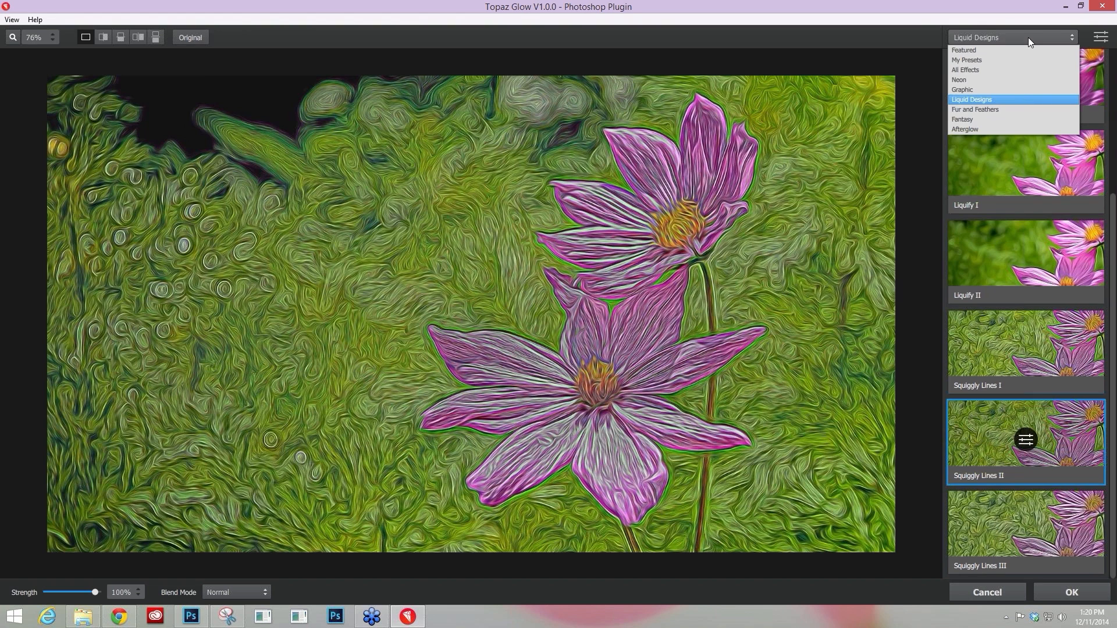
click(1013, 110)
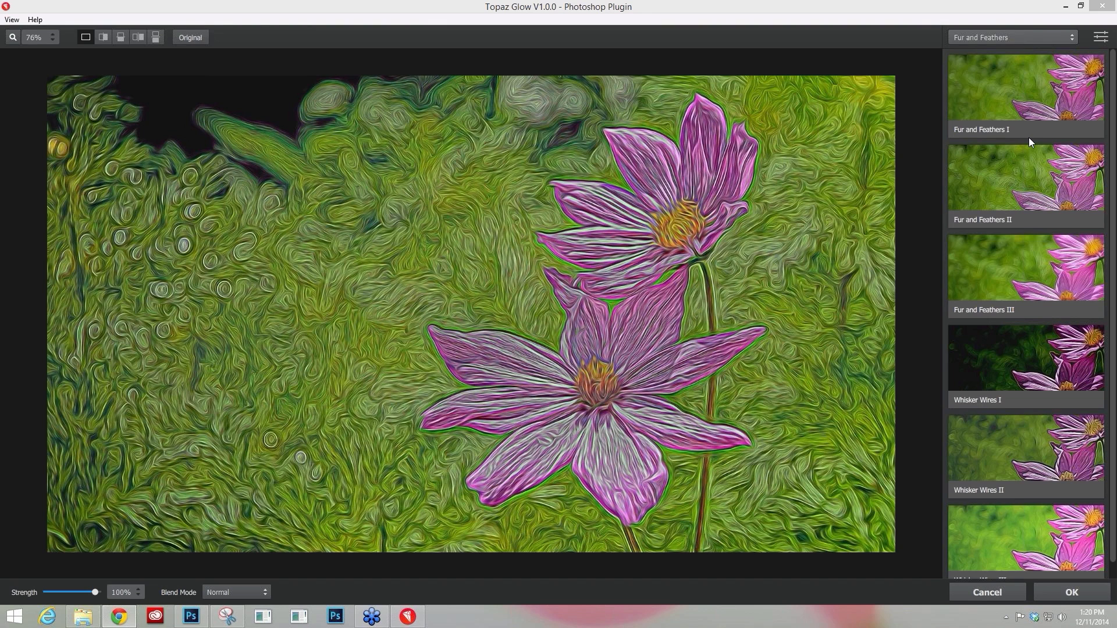
click(985, 117)
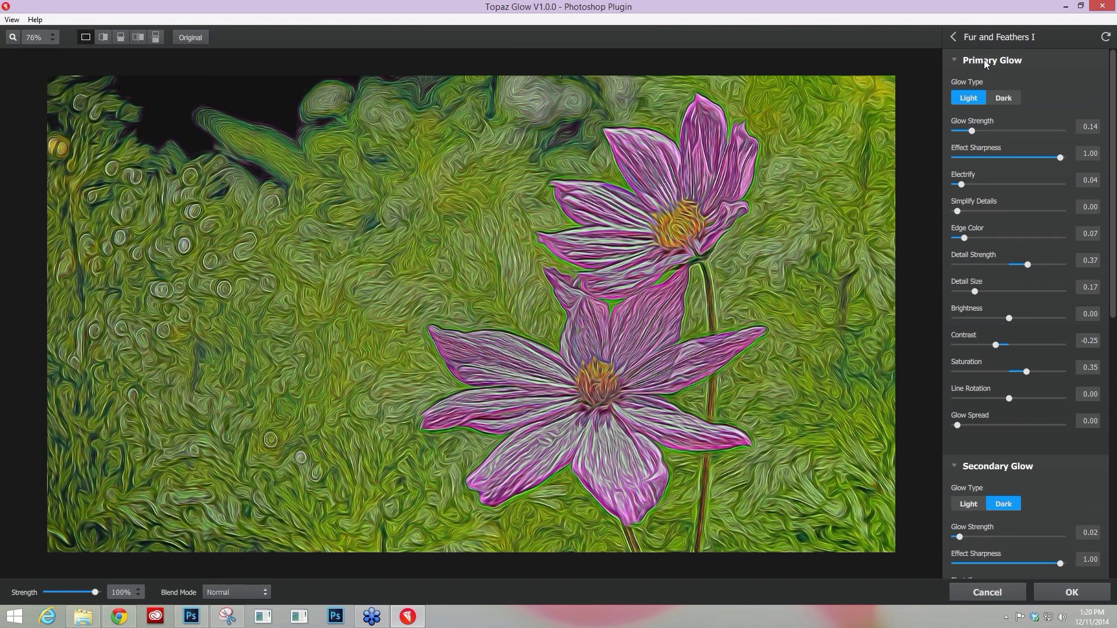
click(958, 37)
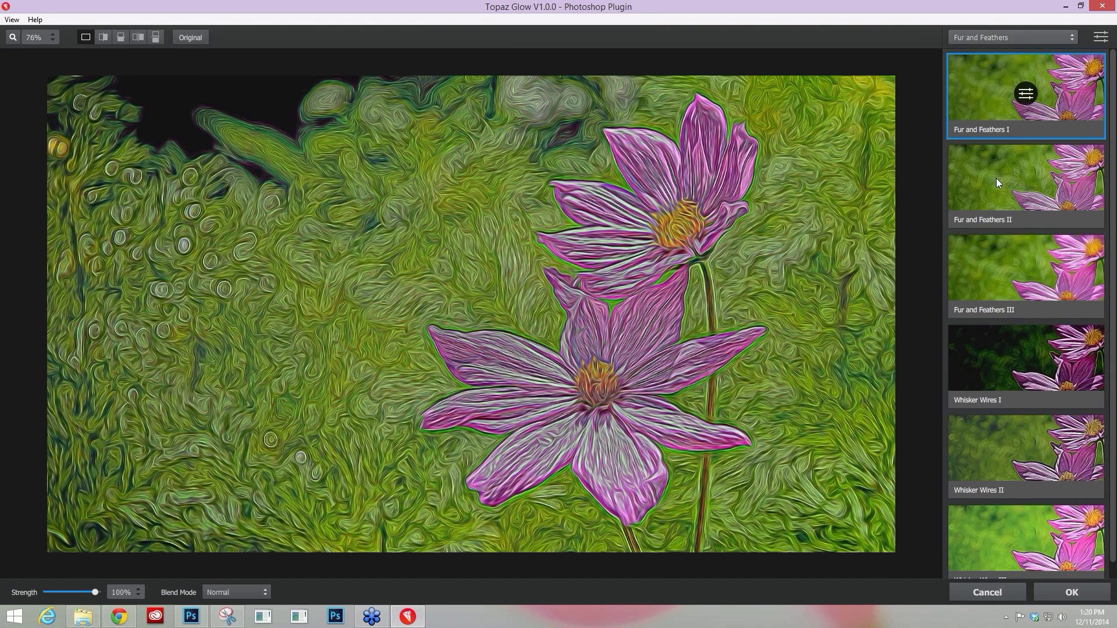
click(1004, 185)
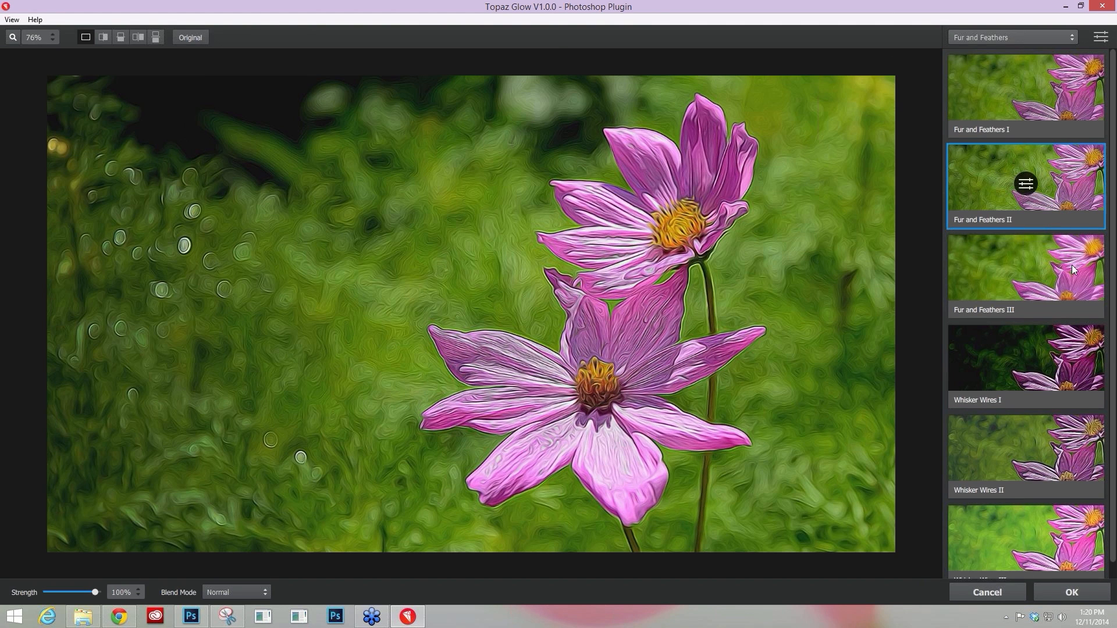
Preview the Whisker Wires II and Whisker Wires I presets in the Fur and Feathers collection.
scroll(971, 338, down, 1)
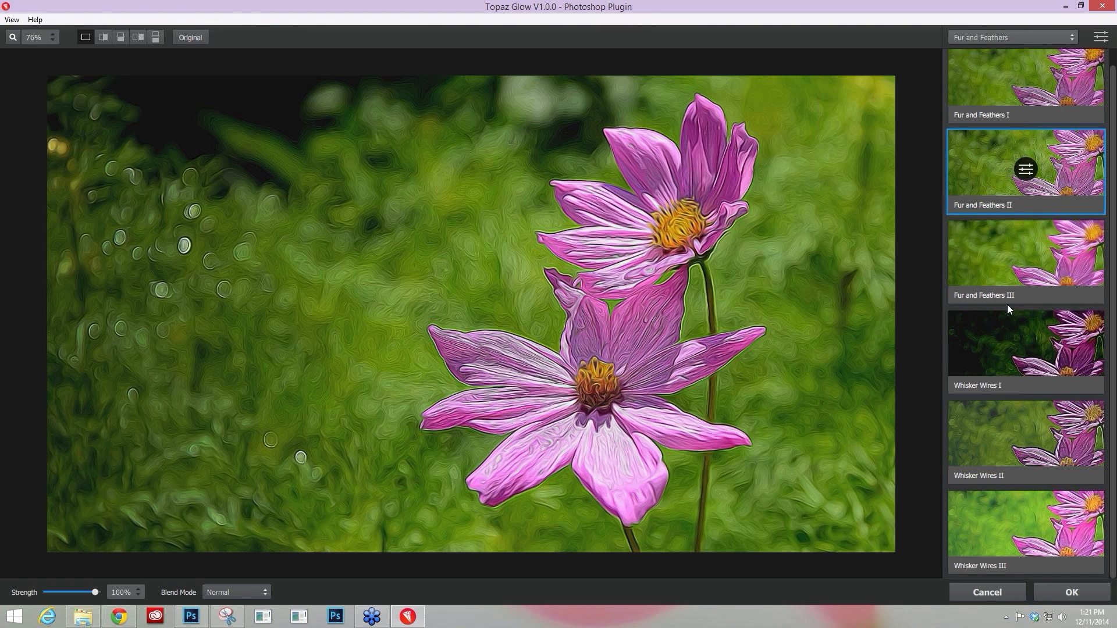
click(1010, 443)
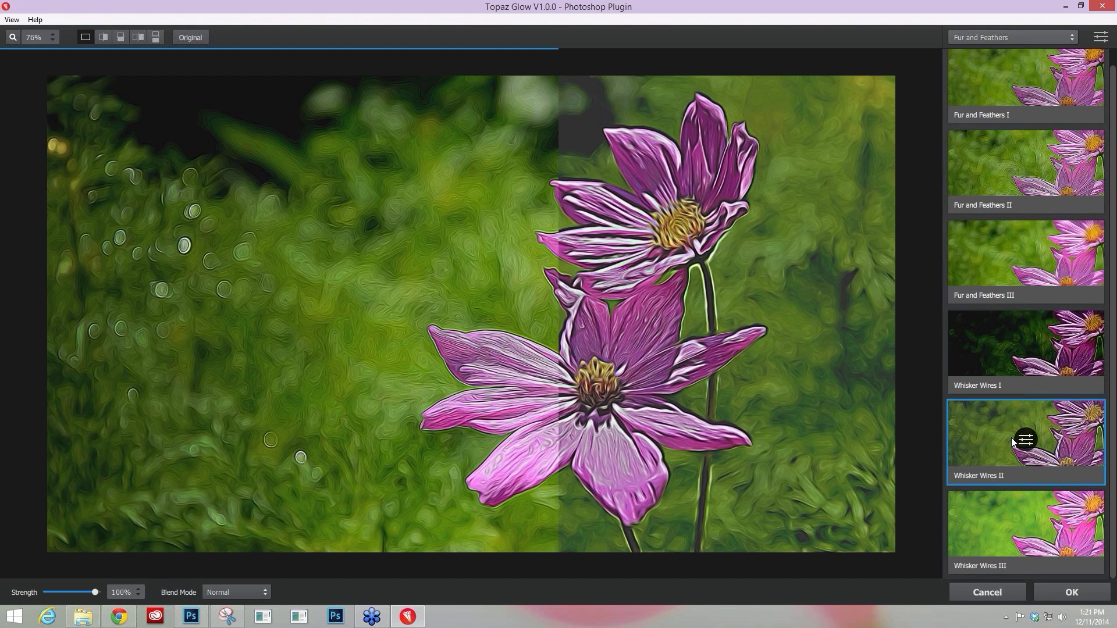
click(990, 351)
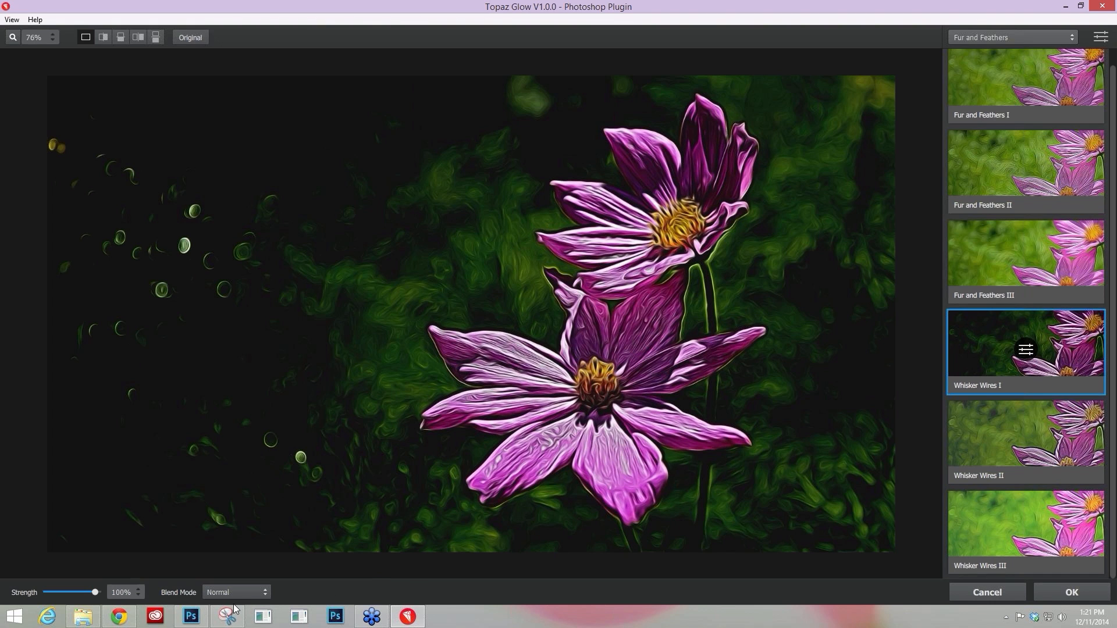
Set the blend mode of Whisker Wires I to Screen and compare the effect with the original photo.
click(260, 594)
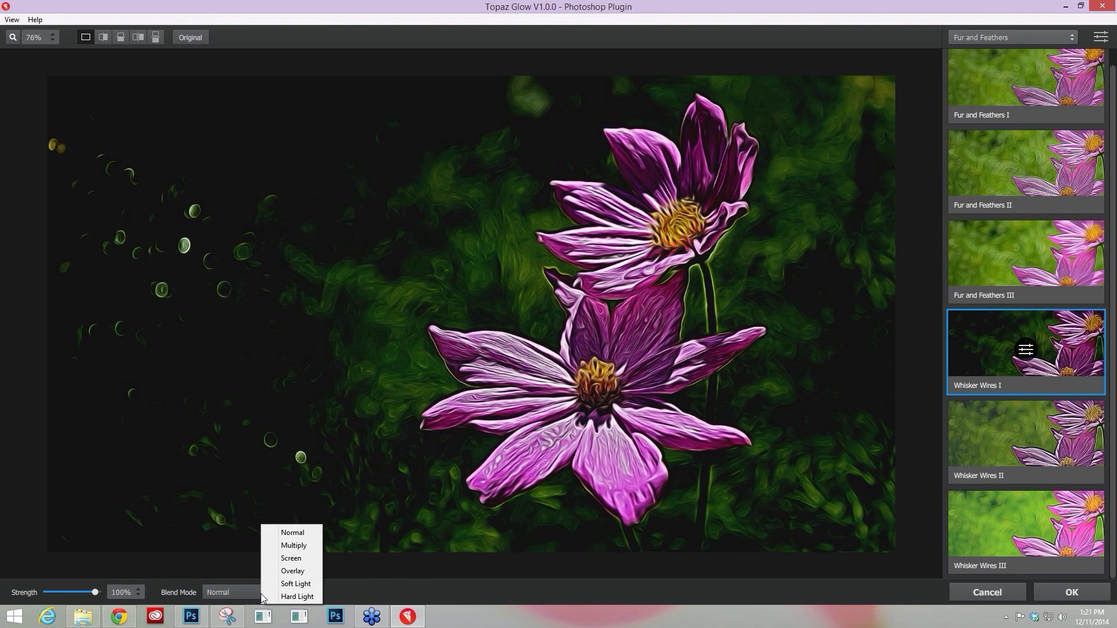
click(291, 557)
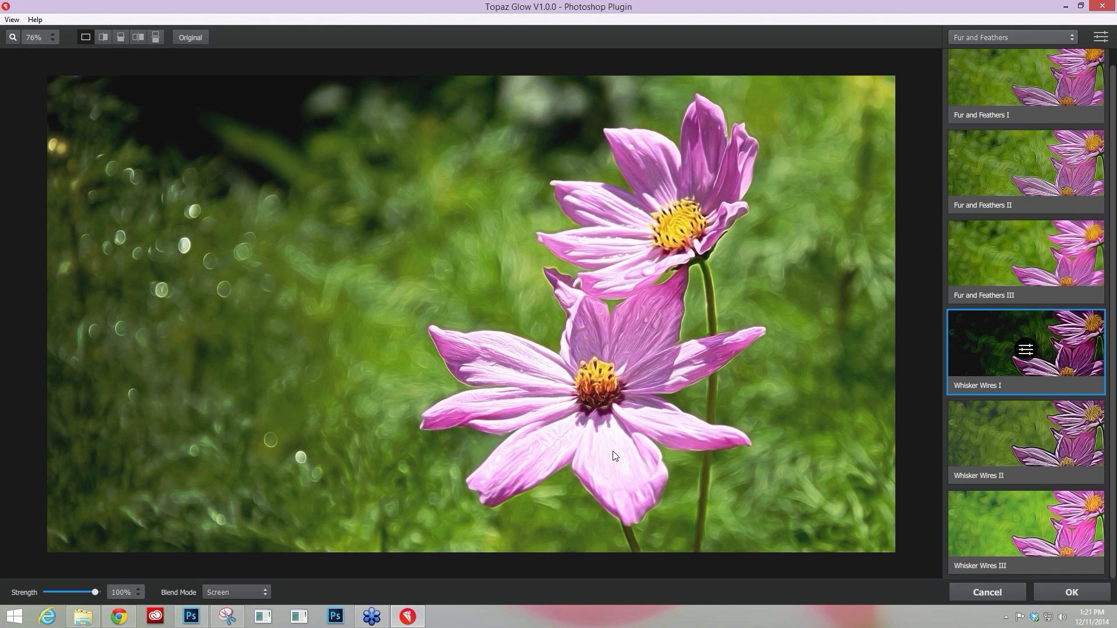
click(612, 451)
Switch to the Fantasy collection and preview its Bliss and Dream presets.
click(1010, 37)
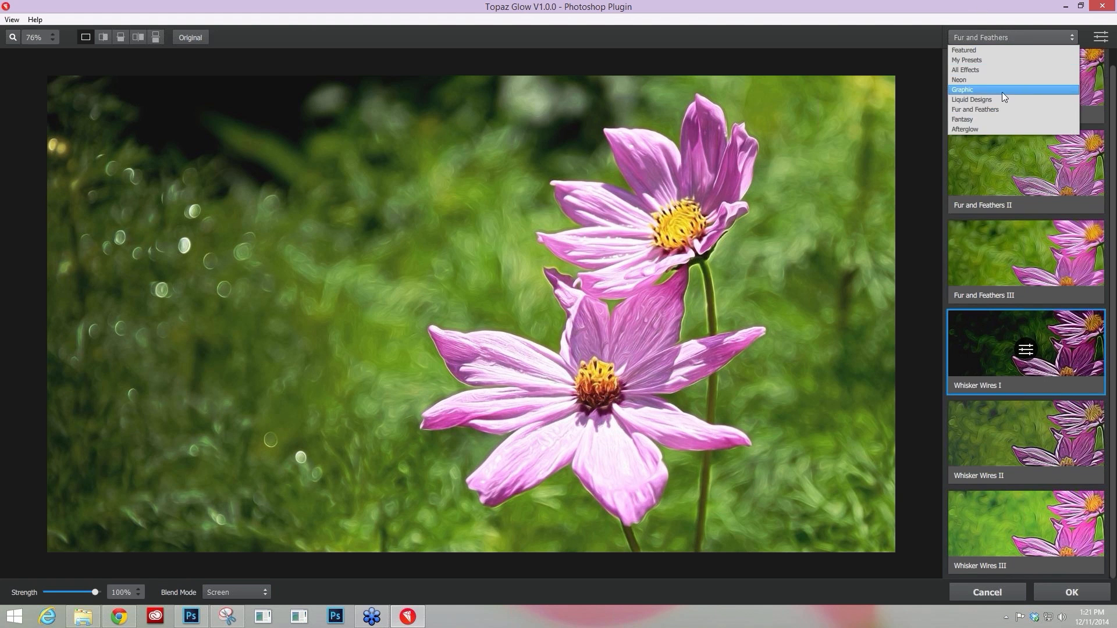
click(997, 120)
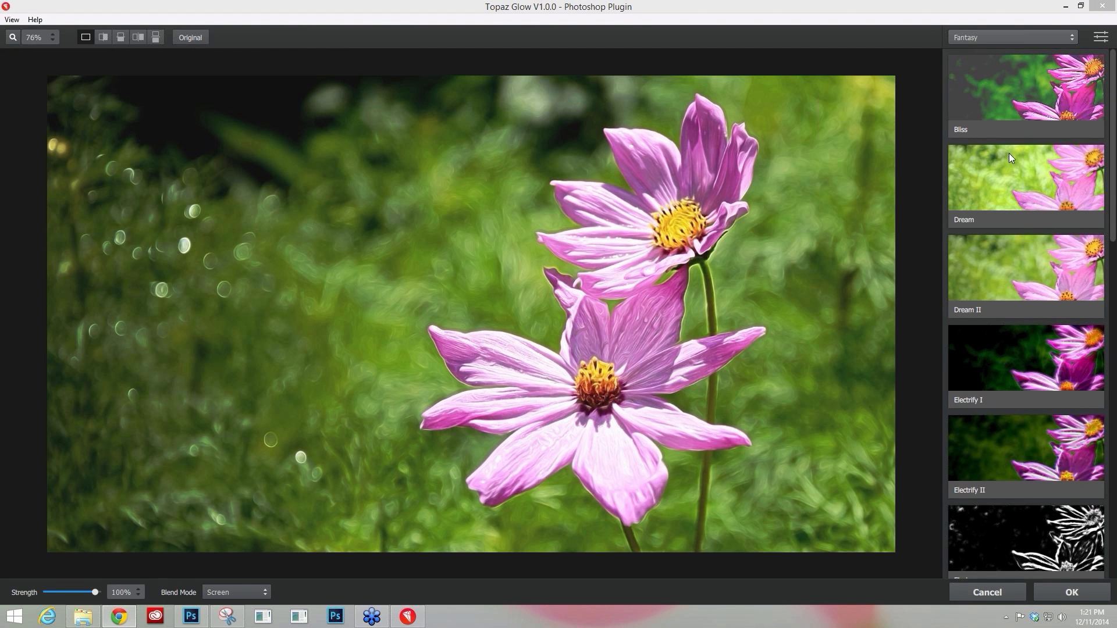
click(1024, 96)
click(1026, 92)
click(953, 37)
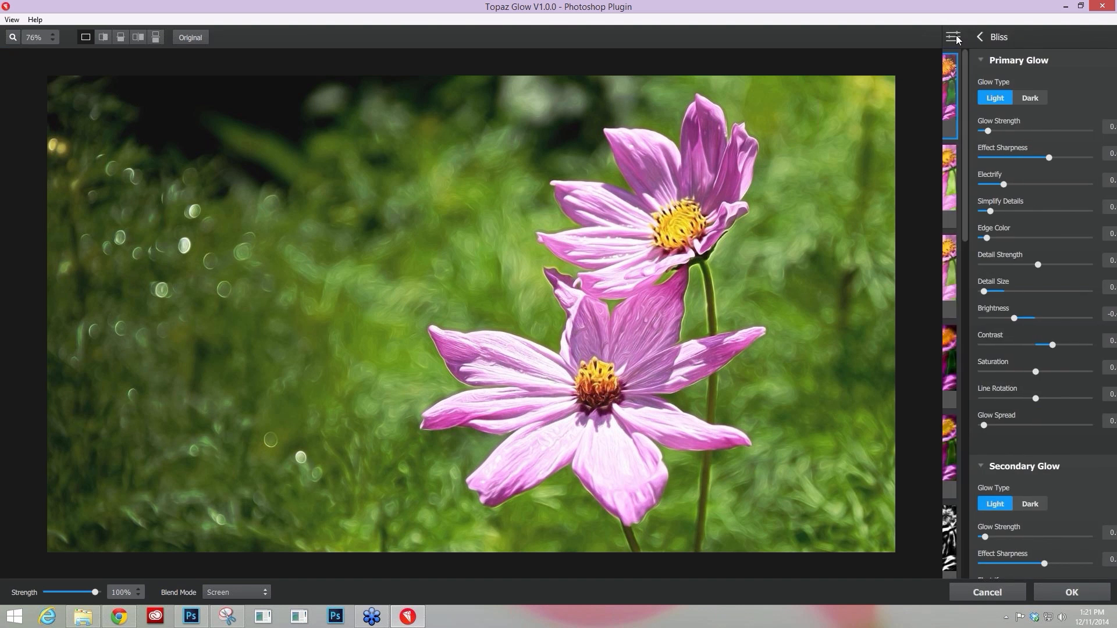
click(1010, 164)
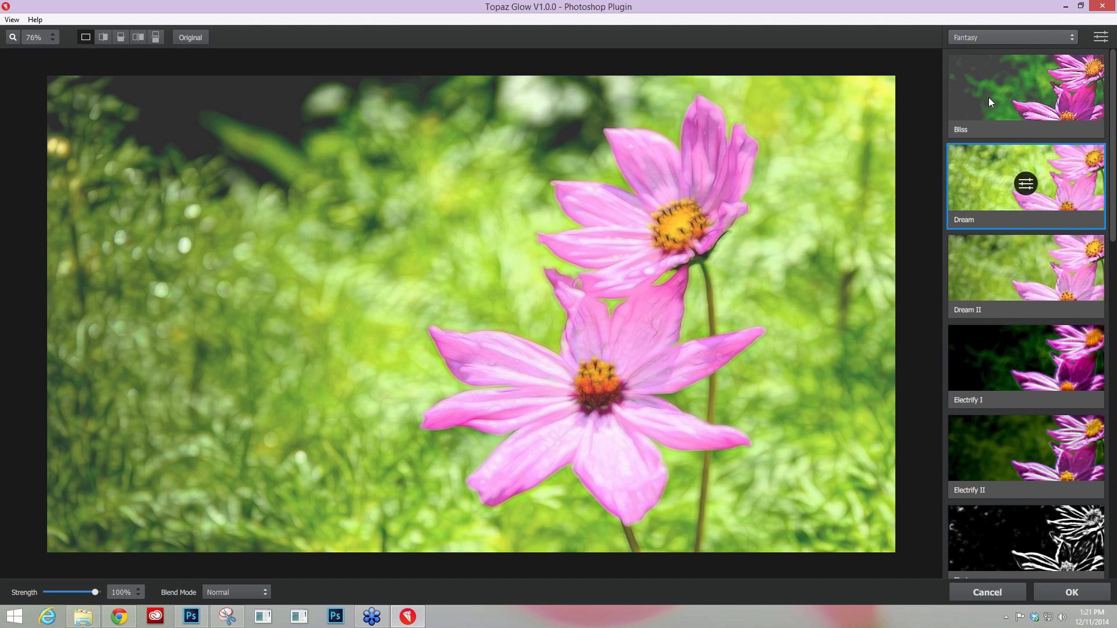
click(995, 102)
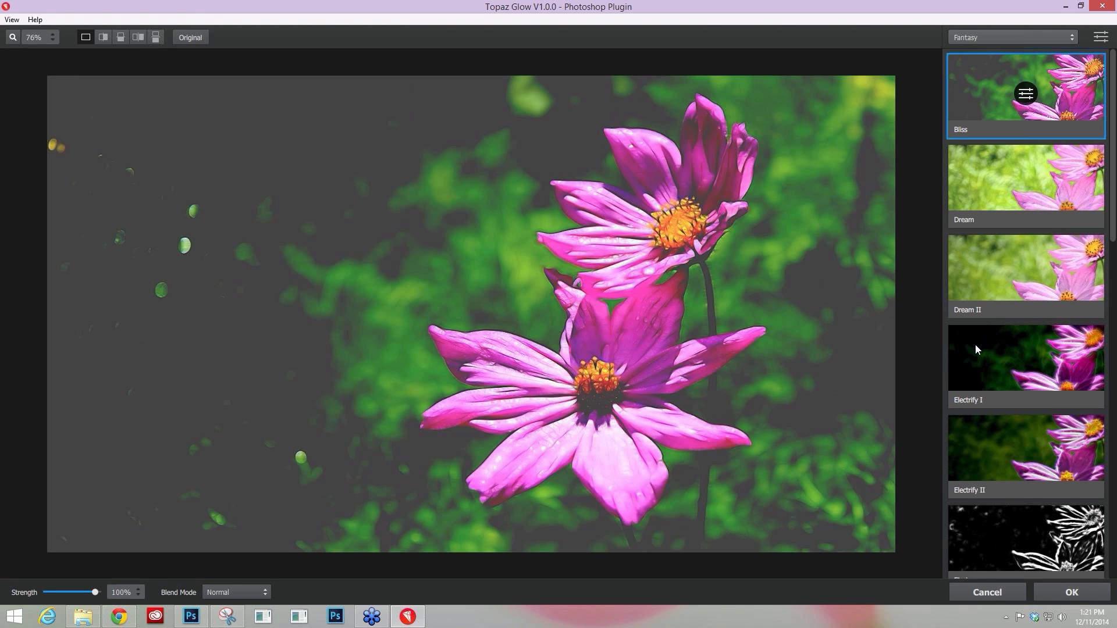
Browse further through the Fantasy collection and preview the Electrify II preset.
scroll(1010, 347, down, 2)
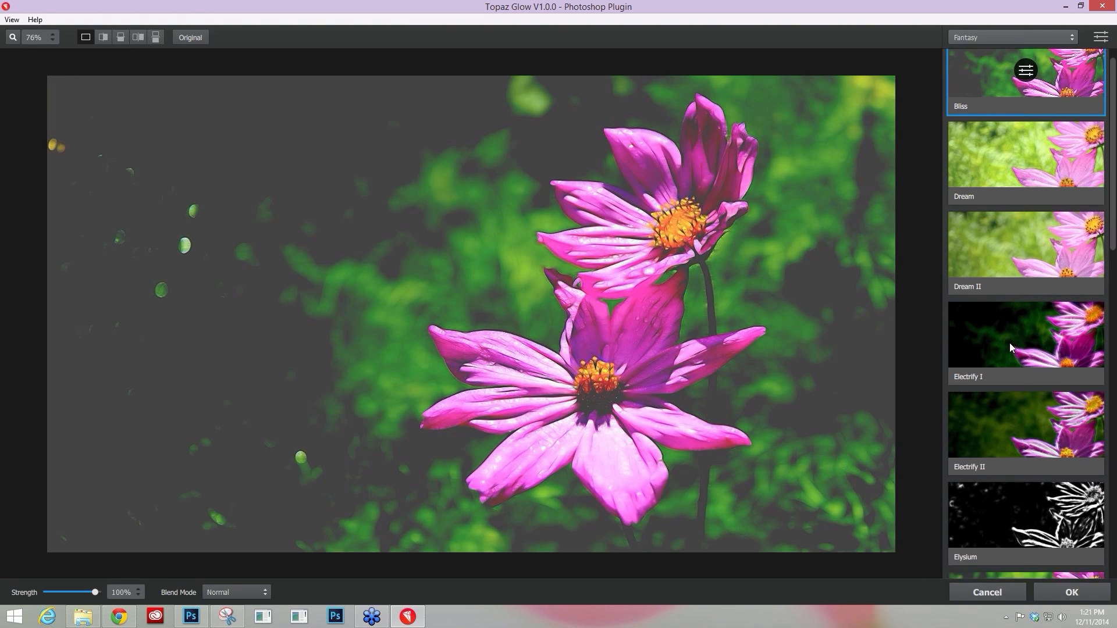
scroll(1010, 336, down, 1)
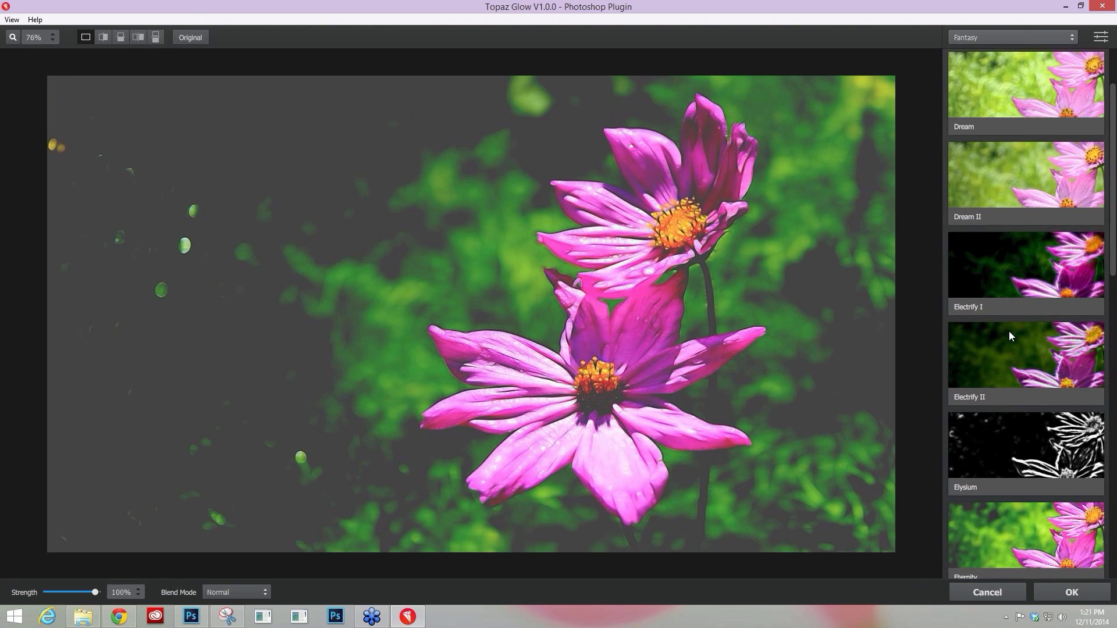
scroll(1008, 336, down, 3)
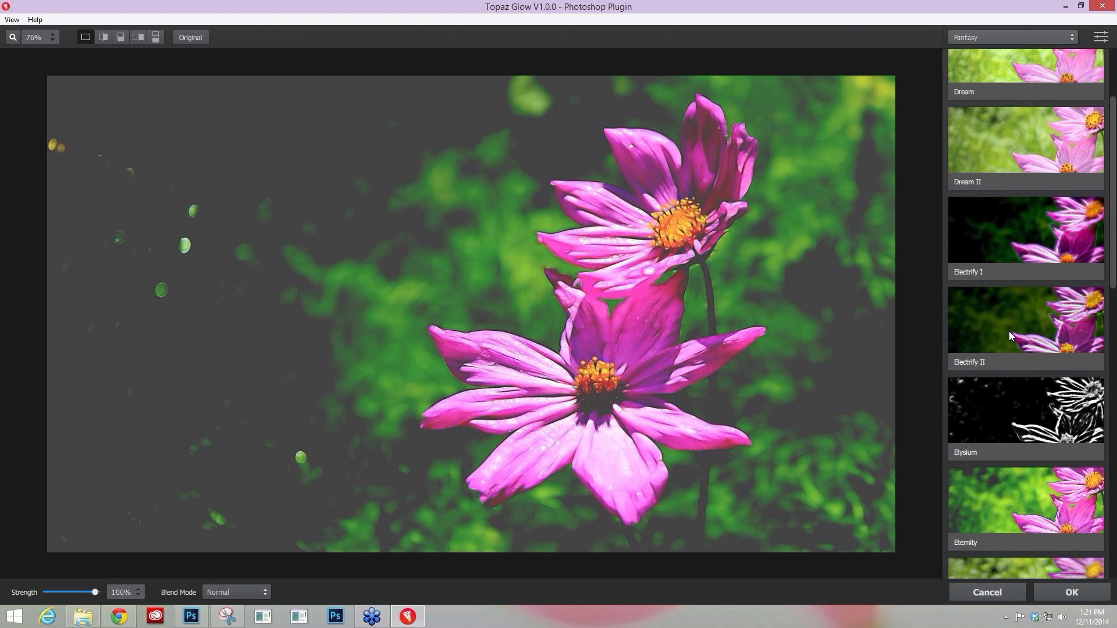
scroll(1002, 310, down, 3)
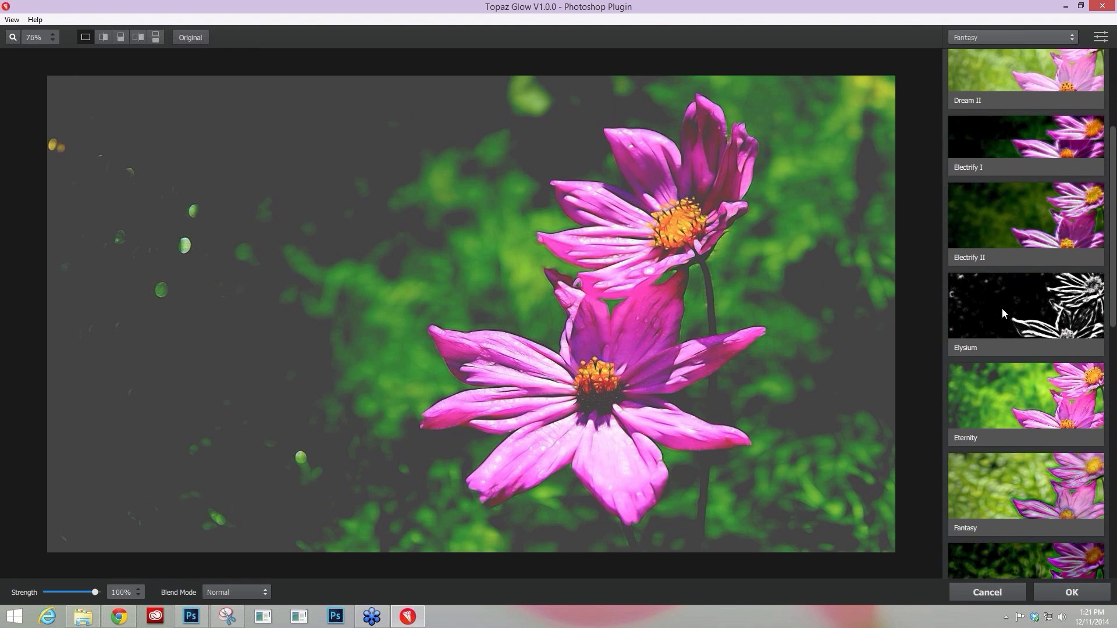
scroll(999, 218, up, 3)
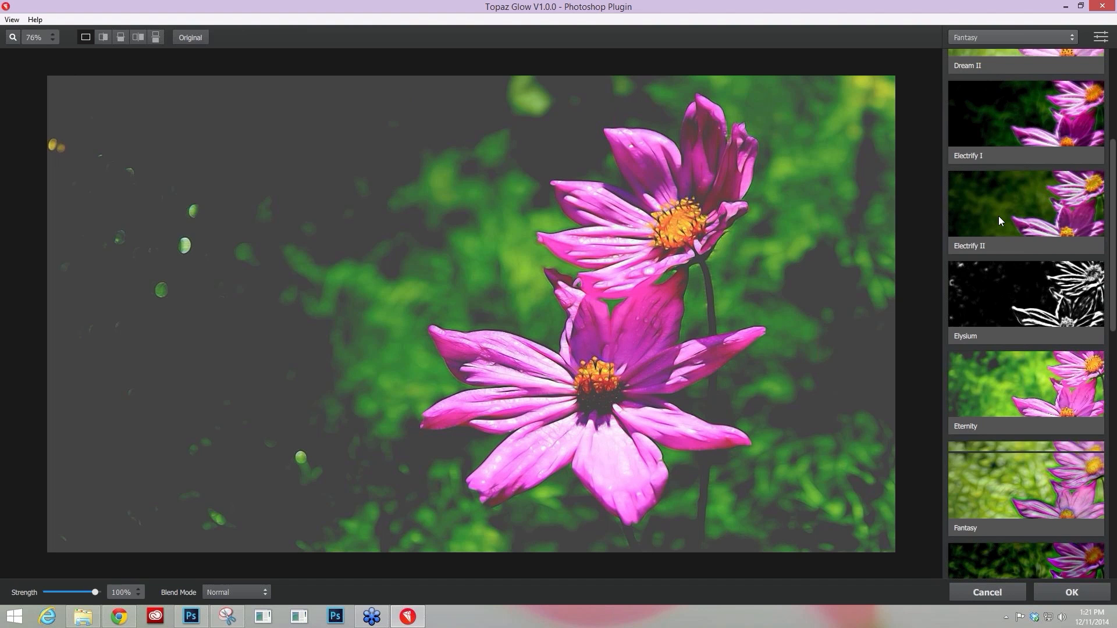
click(998, 218)
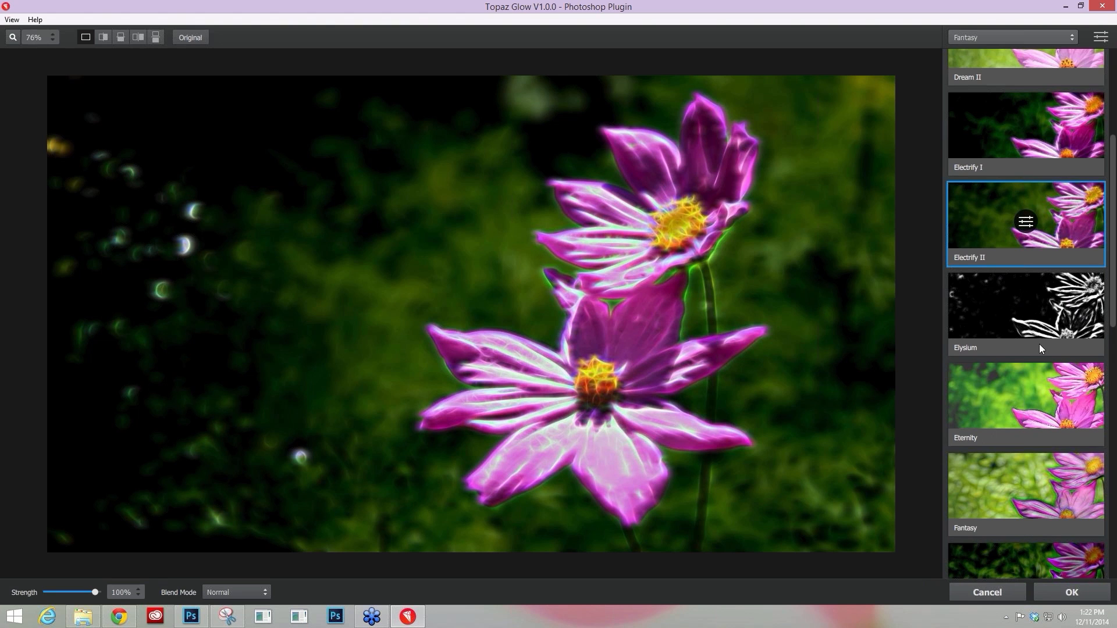
Apply the Galactic preset with the Screen blend mode and compare the effect with the original photo.
scroll(1038, 343, down, 1)
scroll(1036, 337, down, 1)
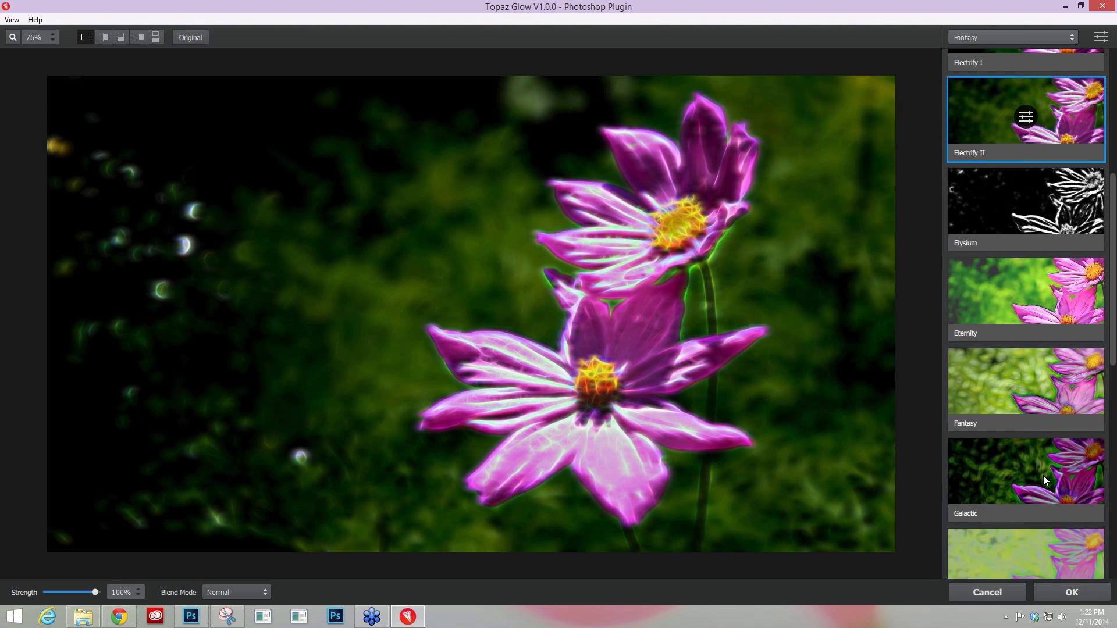
scroll(1040, 463, down, 1)
click(1019, 421)
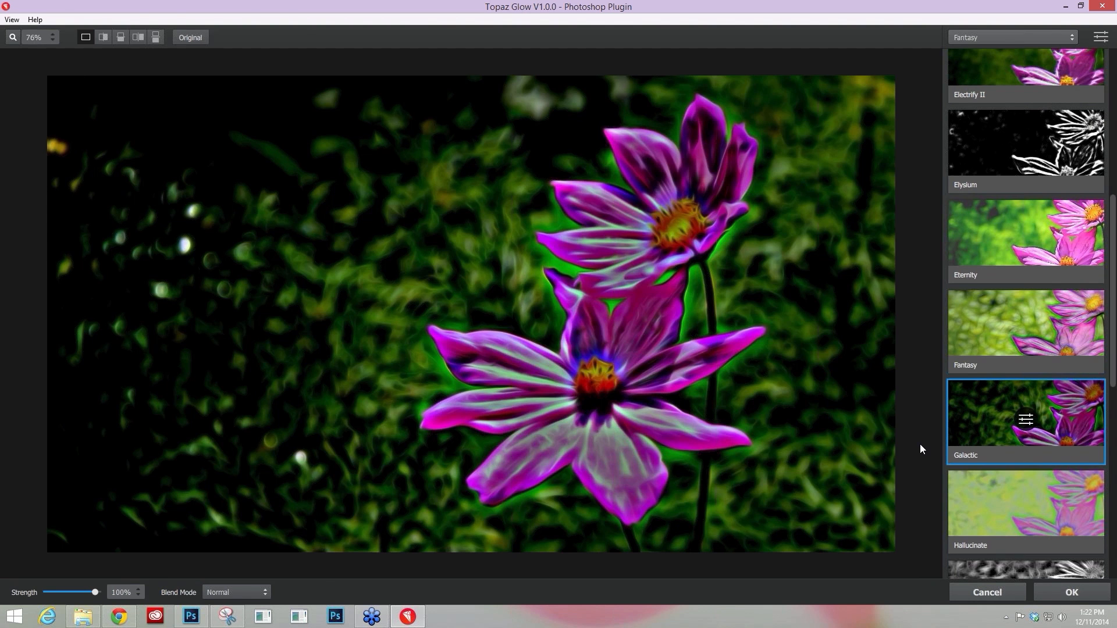
click(260, 594)
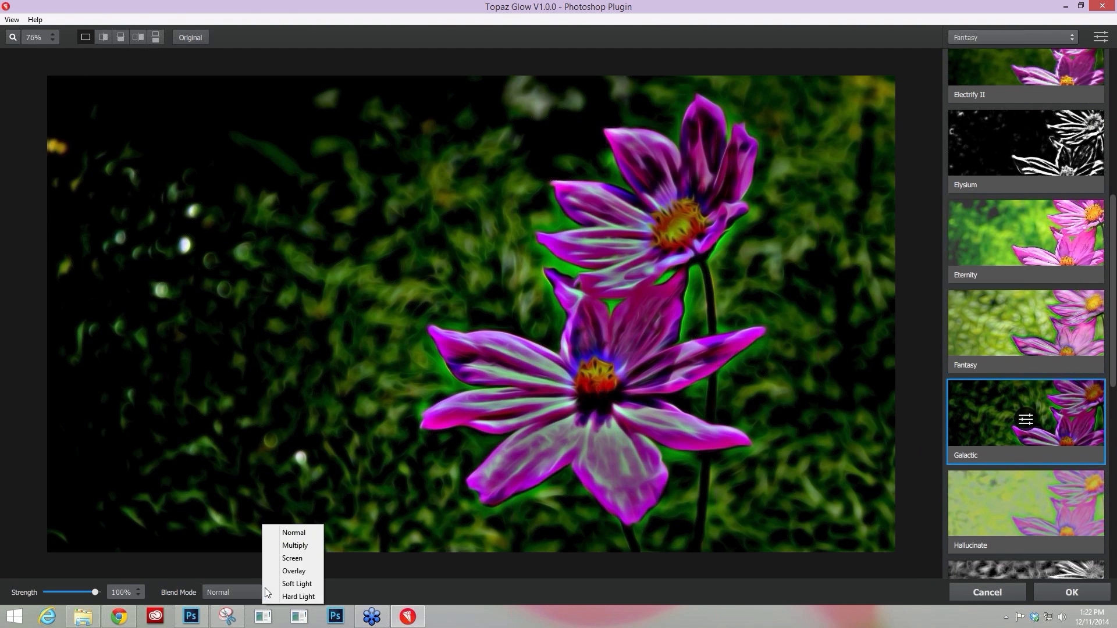
click(282, 557)
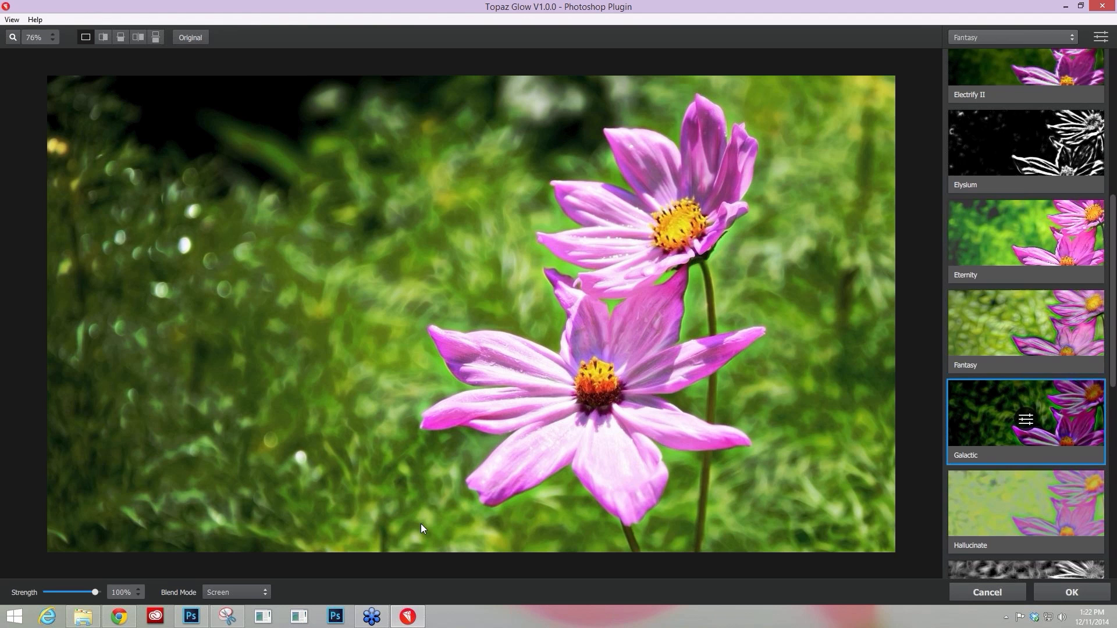
click(605, 455)
click(605, 454)
Apply the Mysterious II preset with the Screen blend mode and compare the effect with the original photo.
scroll(1067, 370, down, 1)
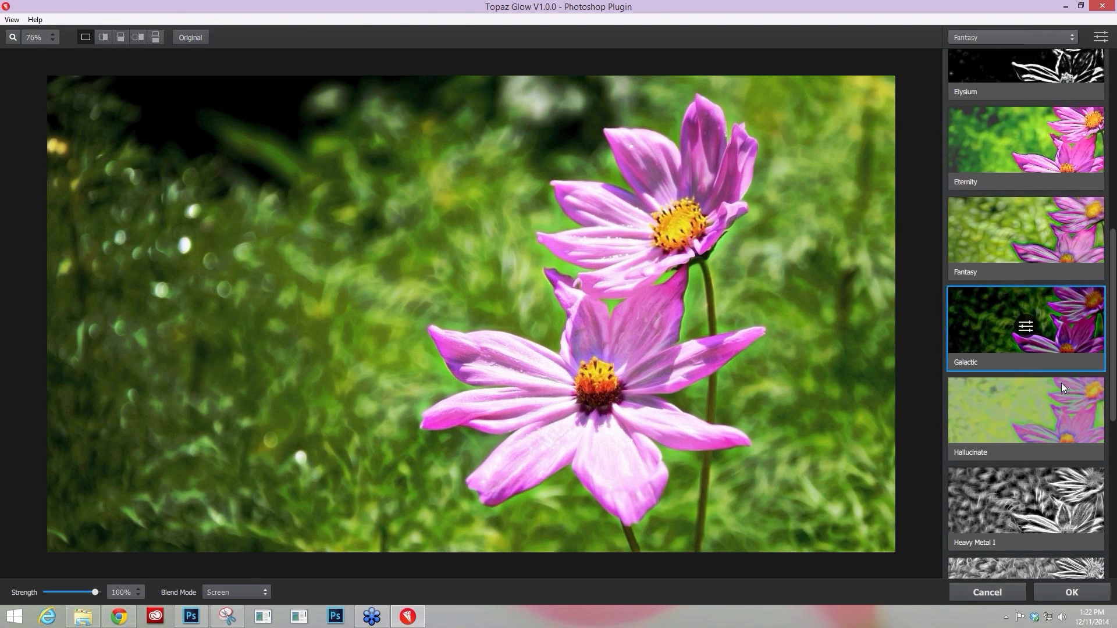
scroll(1061, 383, down, 3)
scroll(1048, 397, down, 1)
click(1031, 452)
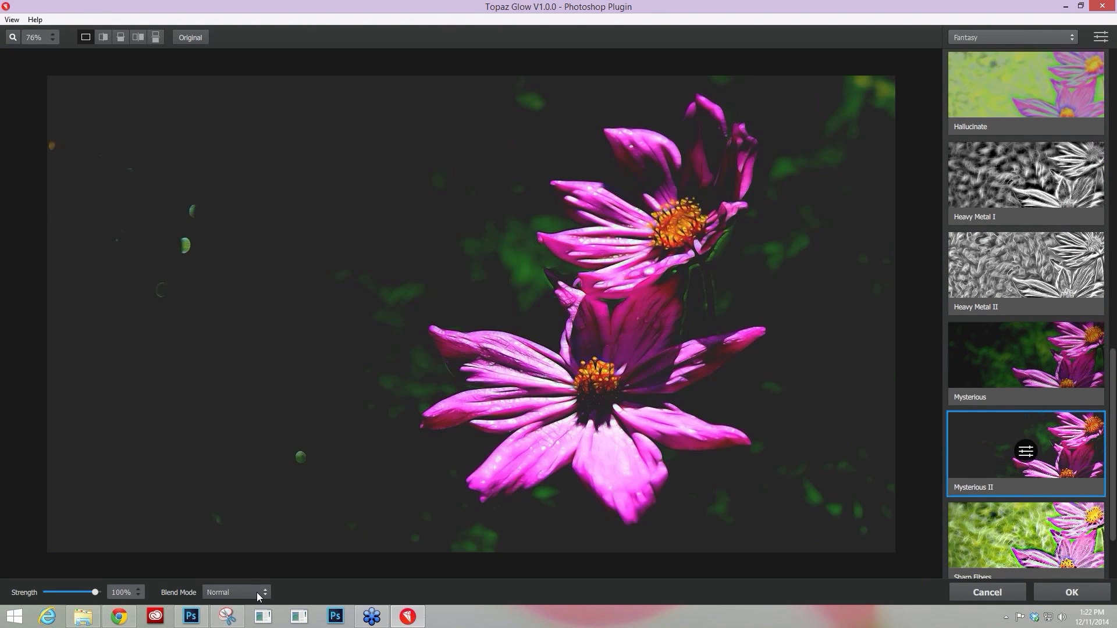
click(257, 592)
click(276, 560)
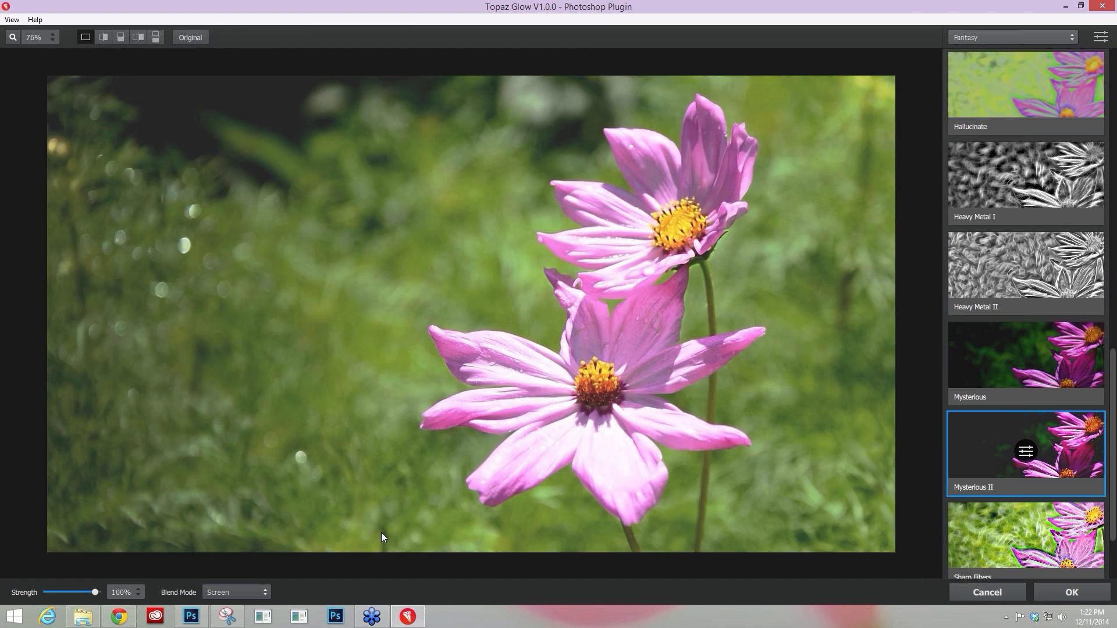
click(381, 532)
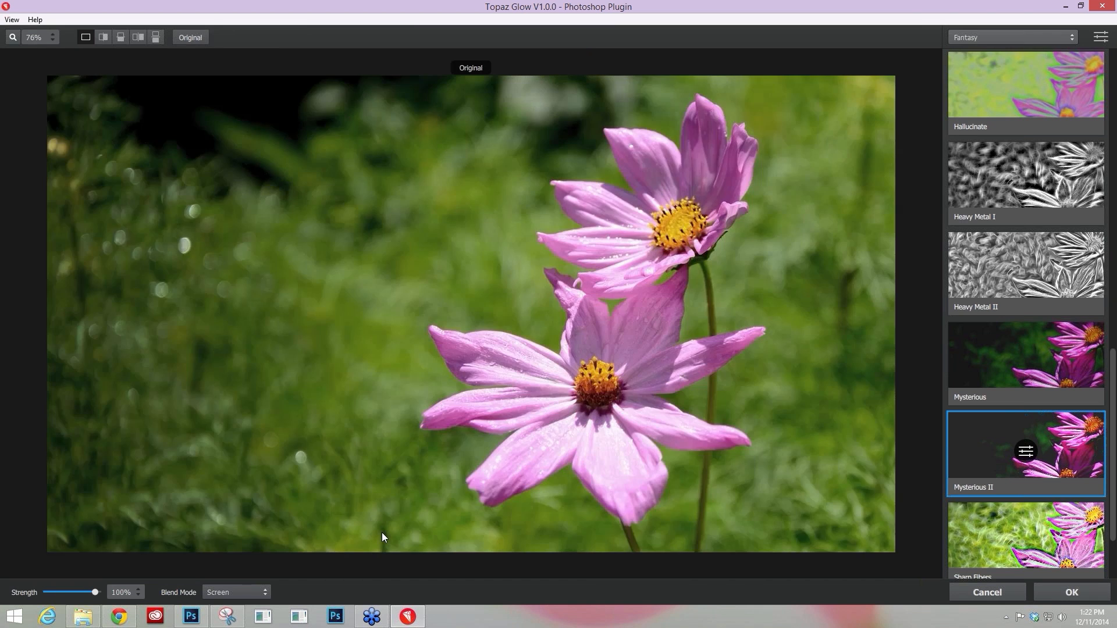
click(499, 536)
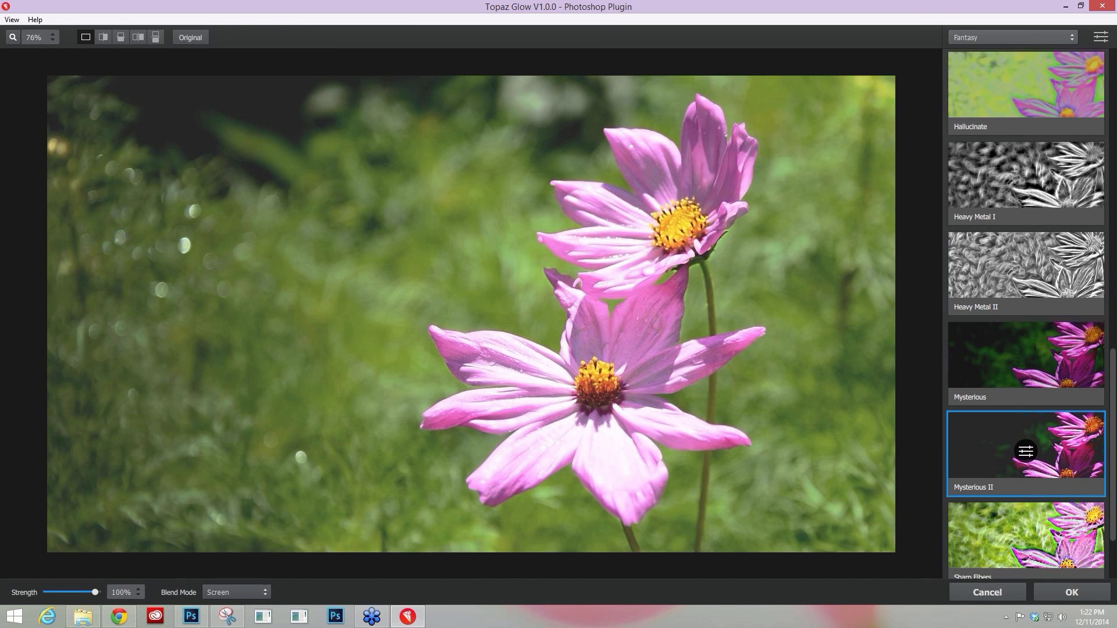
Switch to the Afterglow collection and preview its Radiate preset.
click(1001, 39)
click(986, 131)
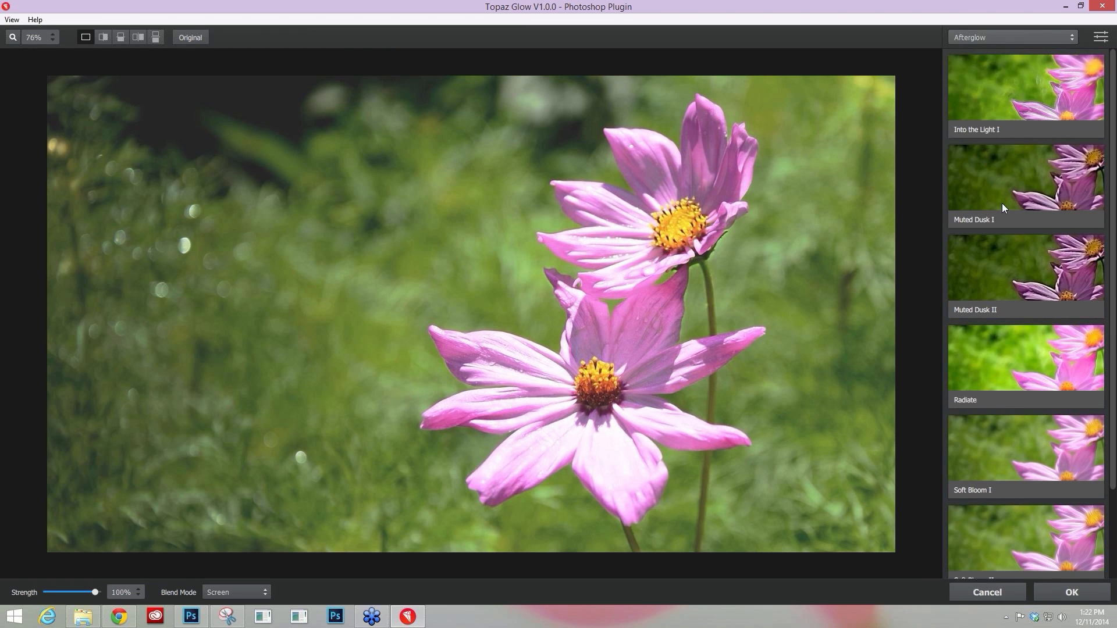
click(993, 345)
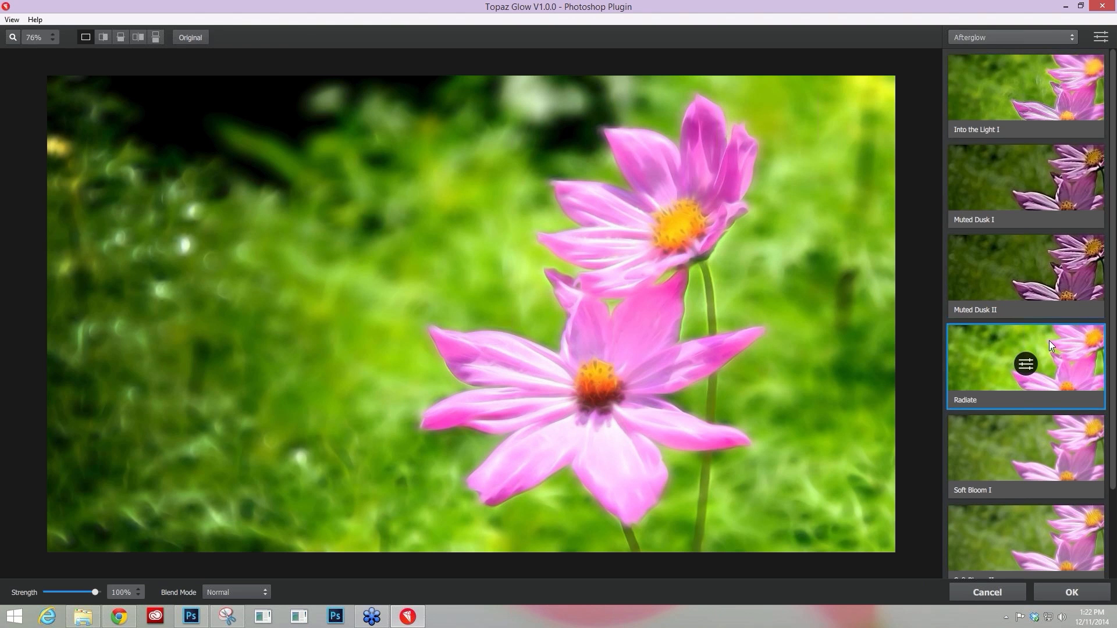
Preview the Soft Bloom I and Soft Bloom II presets and compare the latter with the original photo.
scroll(1051, 344, down, 2)
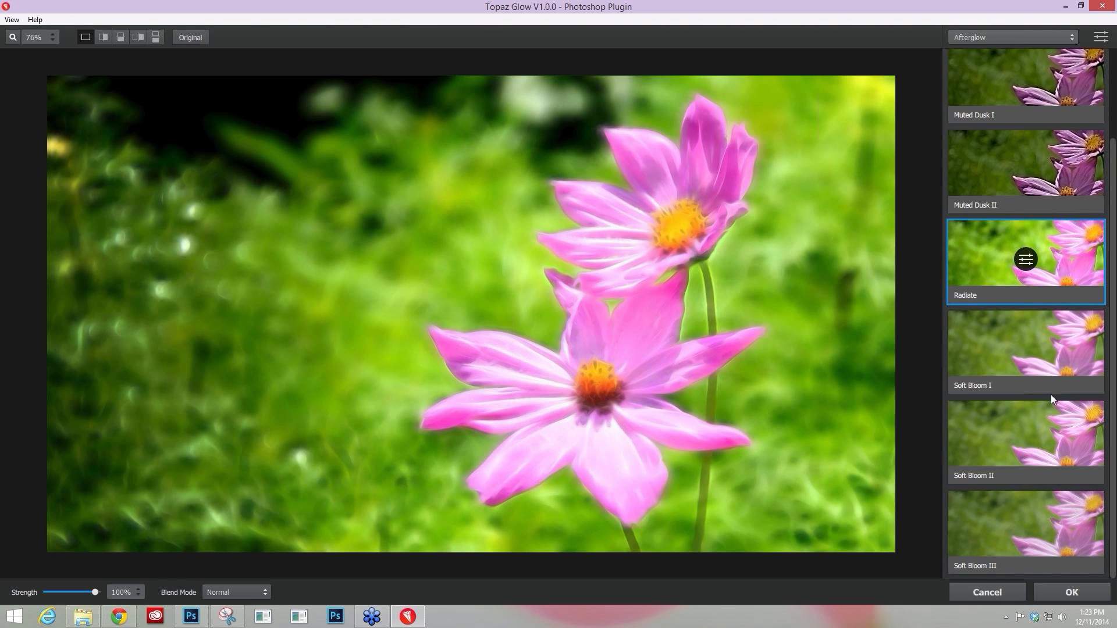
click(993, 357)
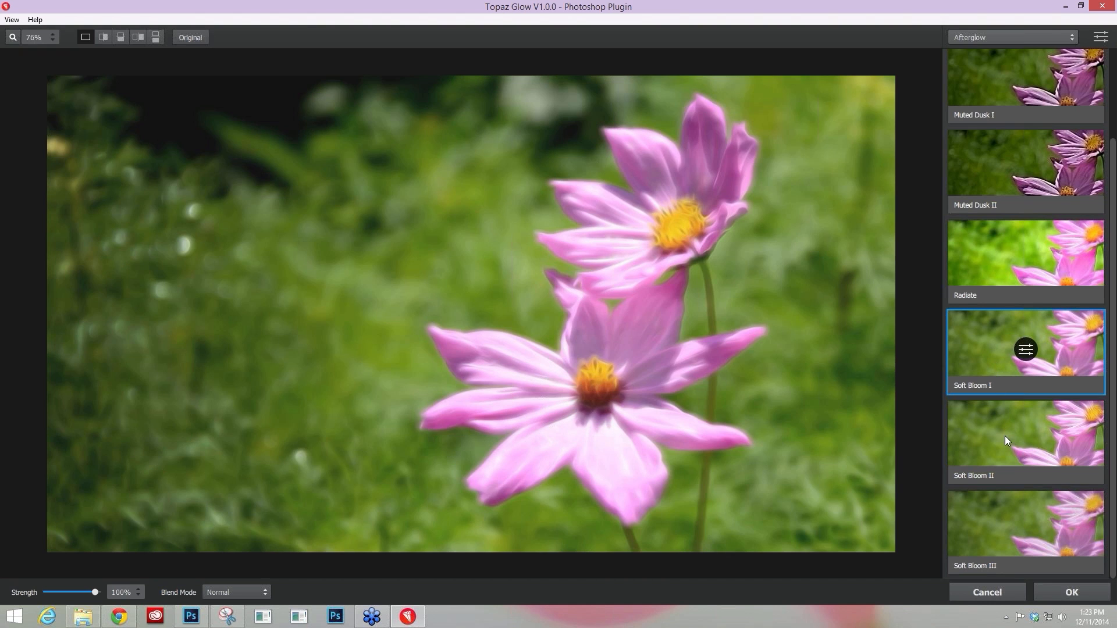
click(1006, 440)
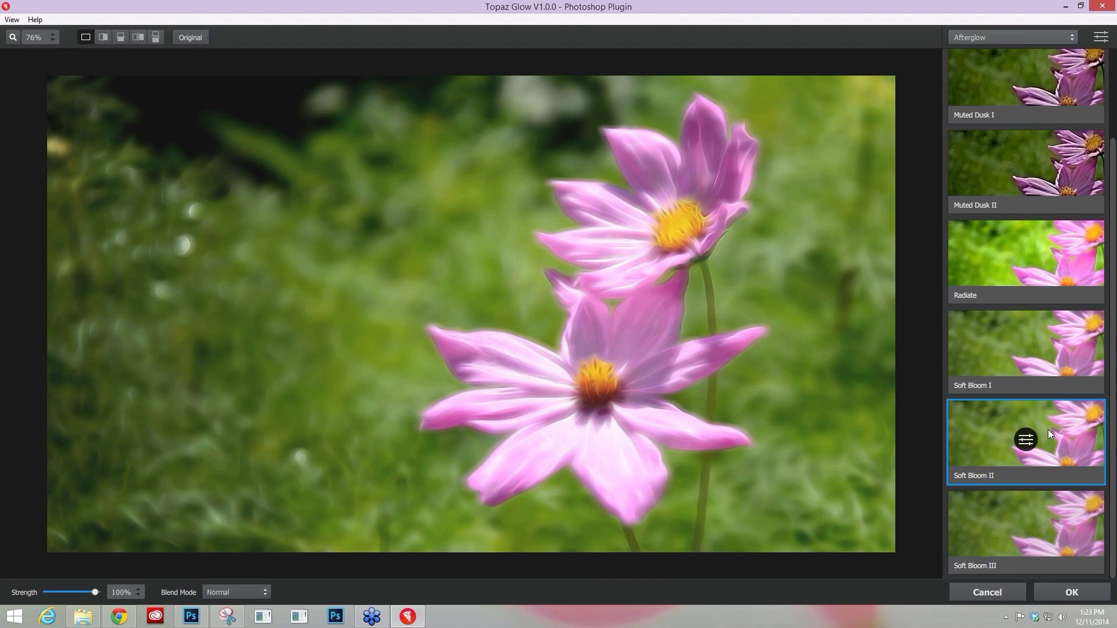
key(space)
Preview the Into the Light I preset in the Afterglow collection and compare it with the original photo.
scroll(1056, 455, up, 3)
scroll(1055, 457, up, 1)
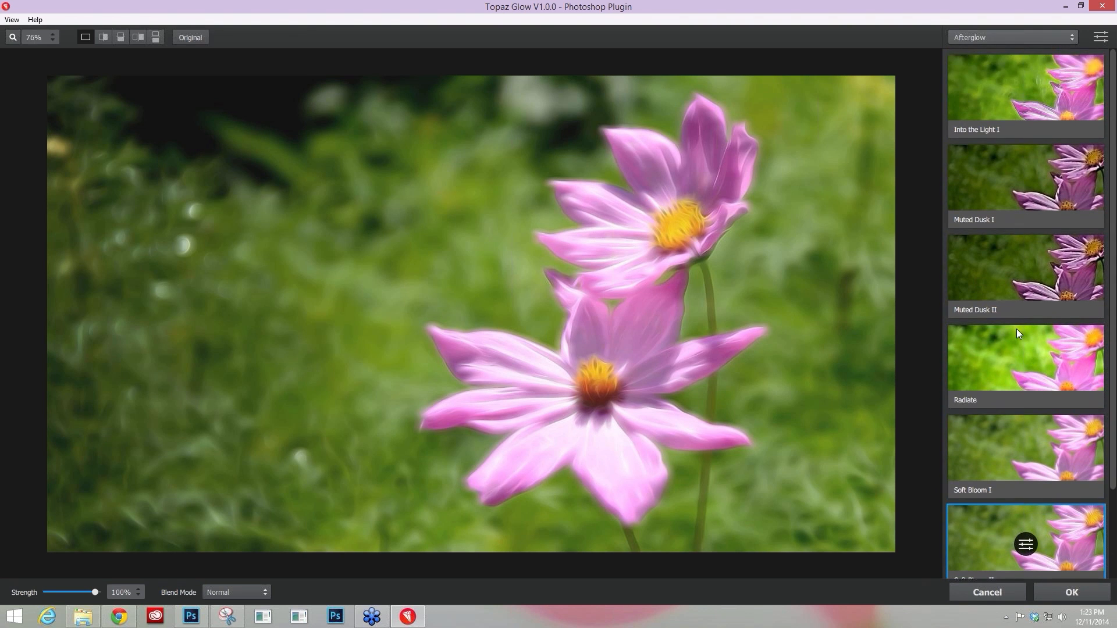
click(1007, 80)
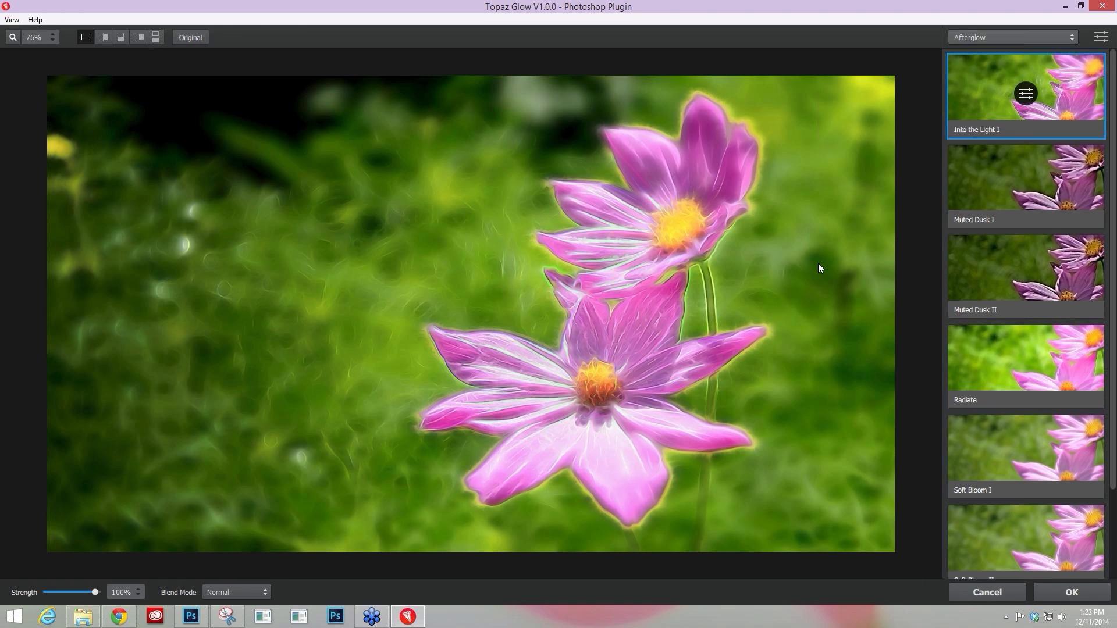
click(818, 265)
Switch to the Neon collection, browse its presets and briefly check the adjustment sliders of the current effect.
click(1065, 39)
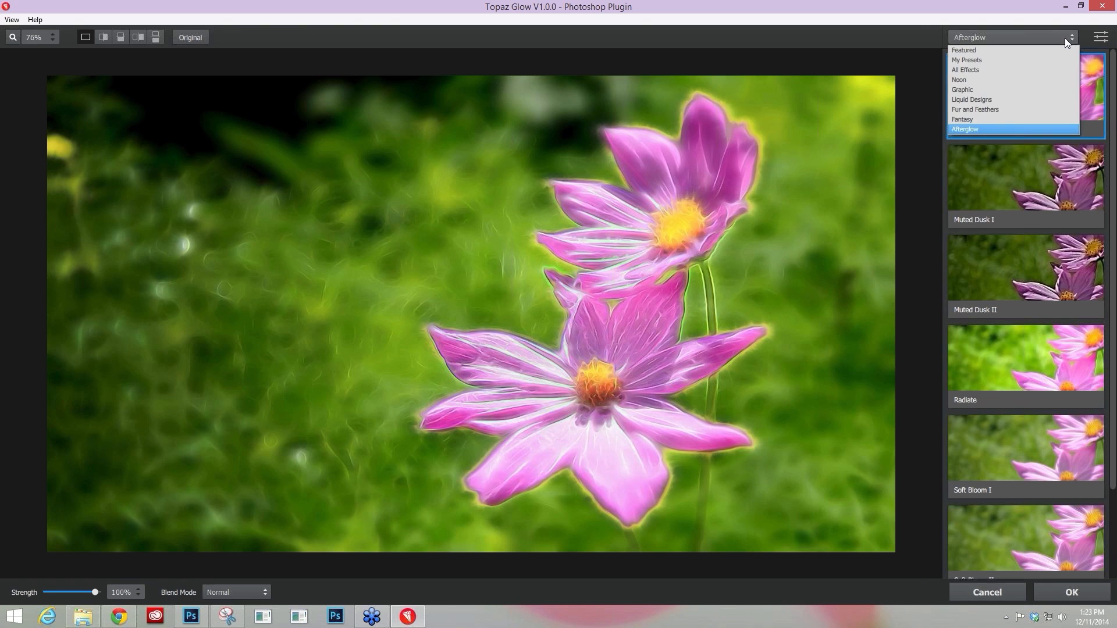
click(1050, 81)
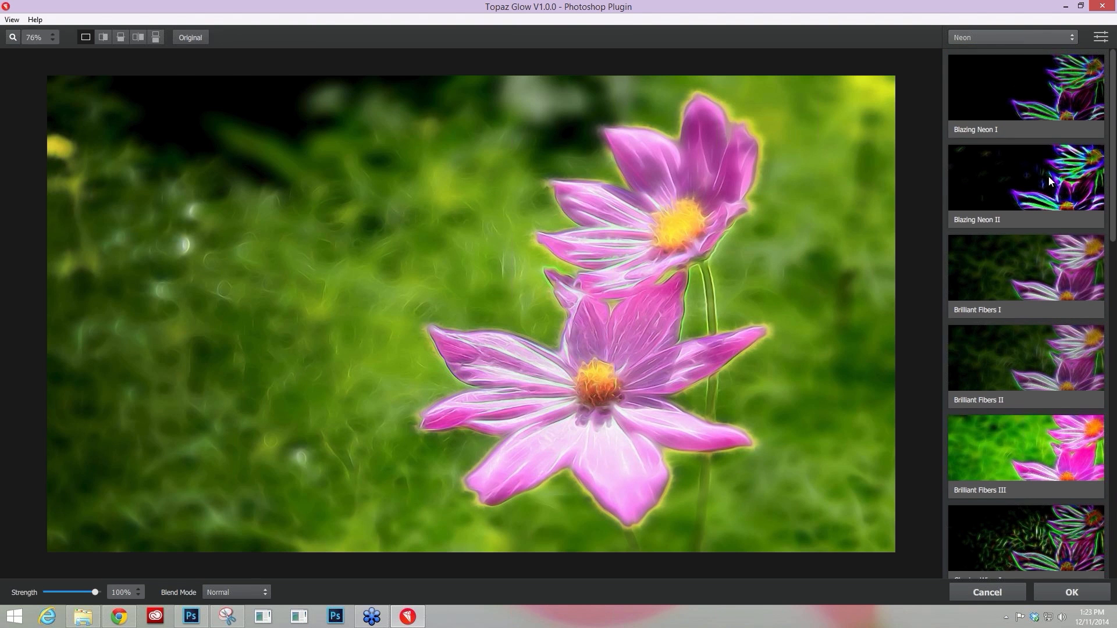
scroll(1053, 197, down, 1)
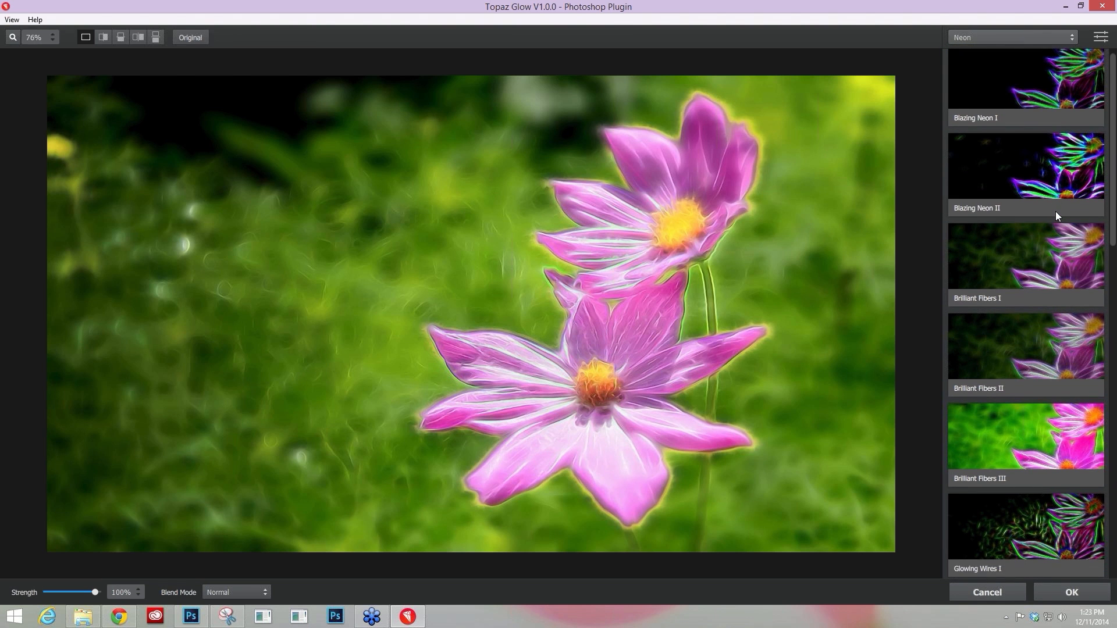
scroll(1055, 211, down, 5)
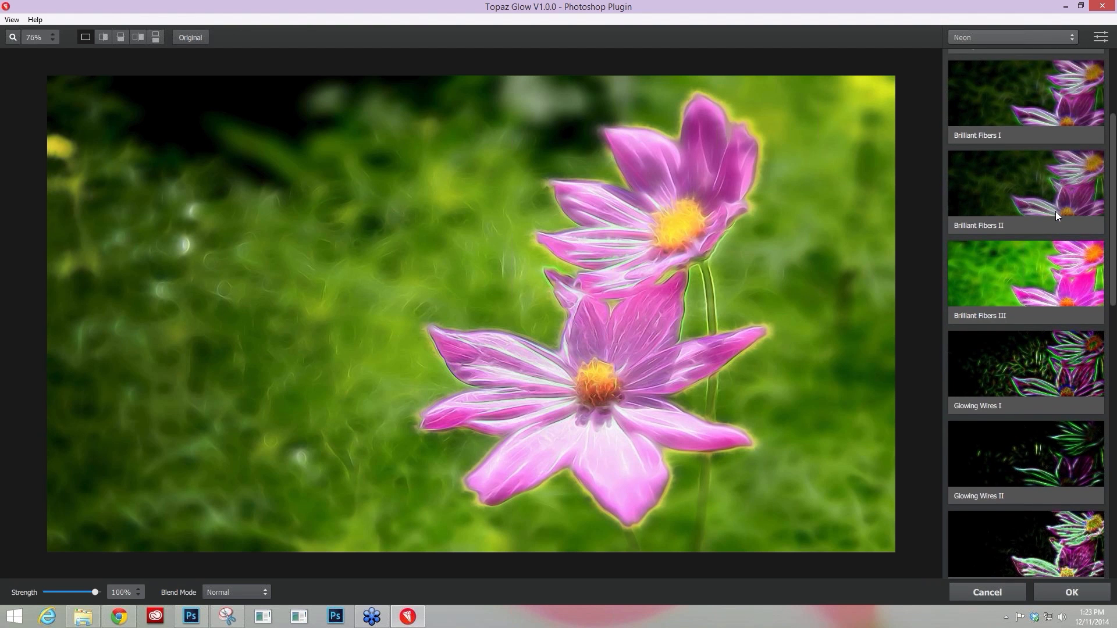
scroll(1055, 212, down, 8)
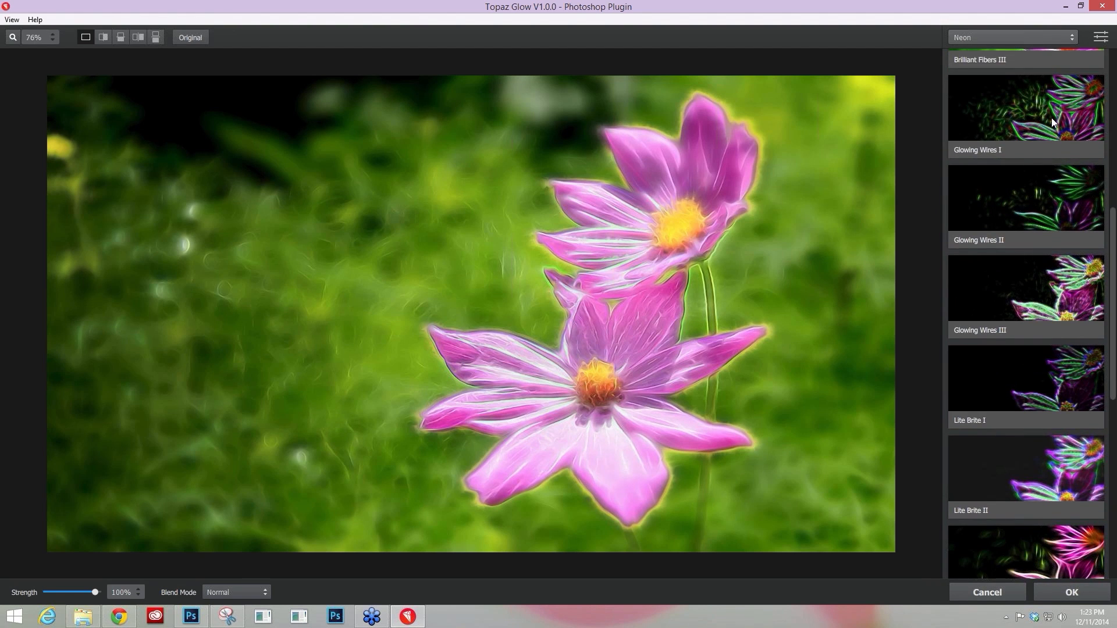
scroll(1052, 117, up, 2)
click(1101, 37)
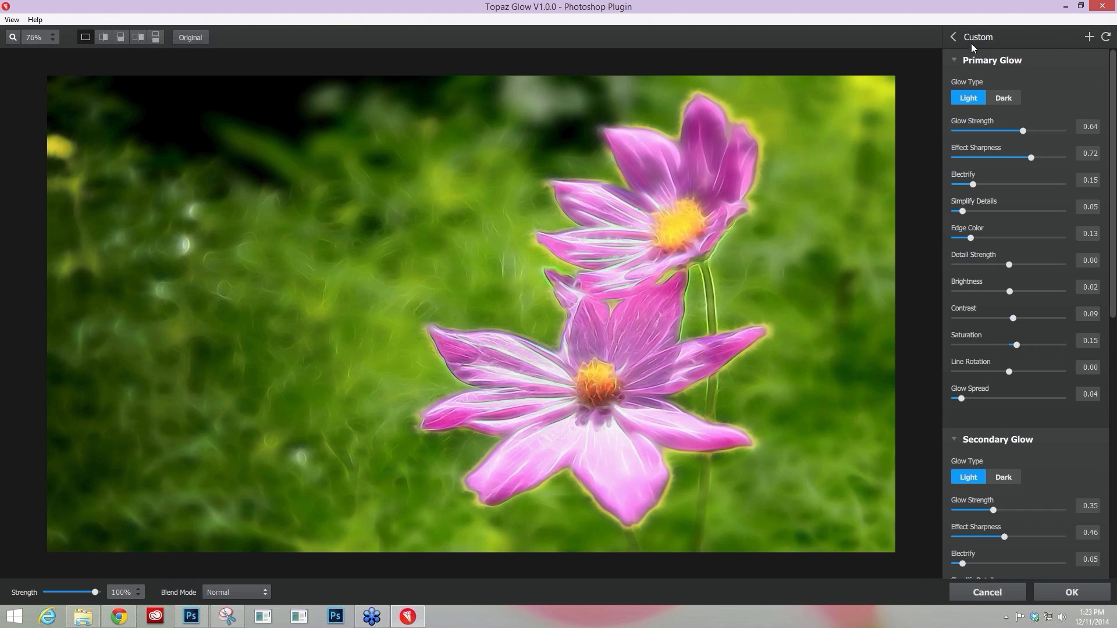
click(953, 36)
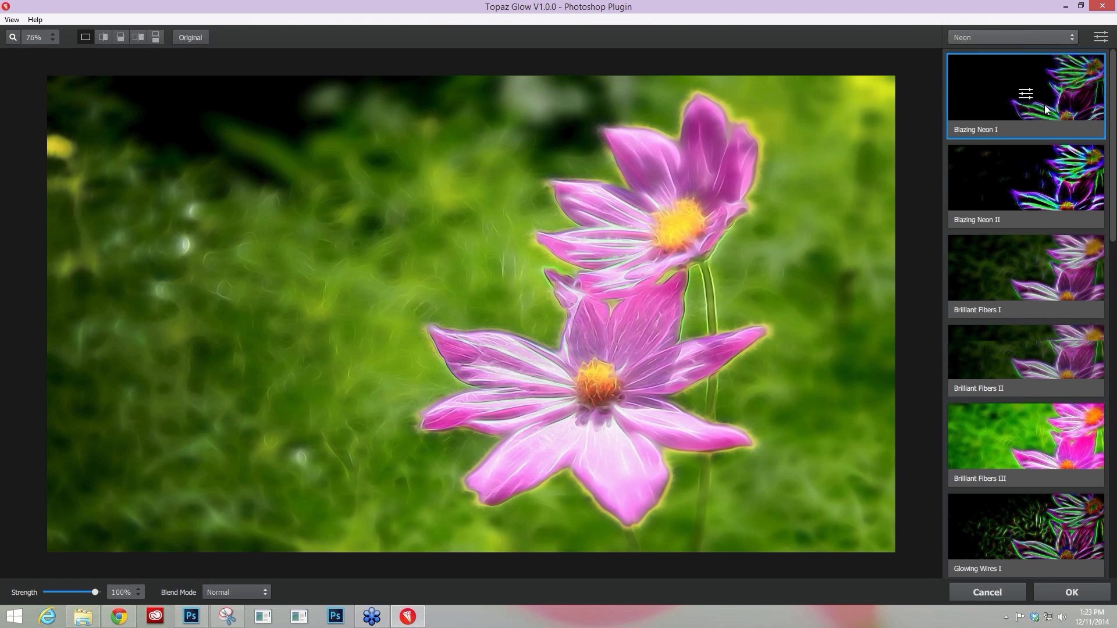
Preview the Natural Neon I, Natural Neon II and Natural Neon III presets in the Neon collection.
scroll(1044, 106, down, 1)
scroll(1044, 104, down, 4)
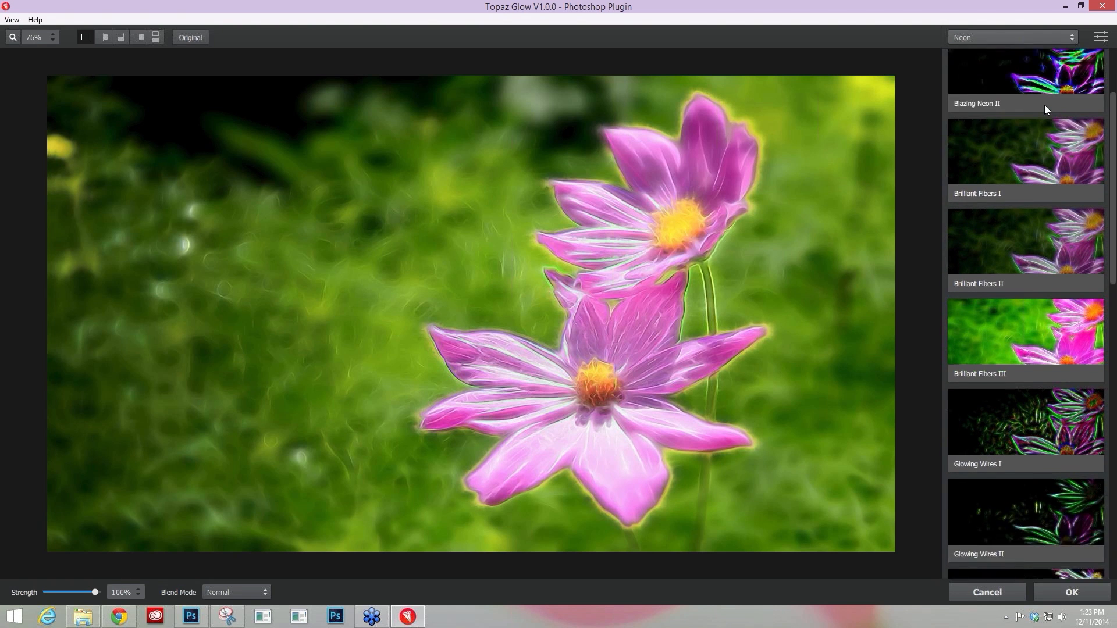
scroll(1045, 104, down, 3)
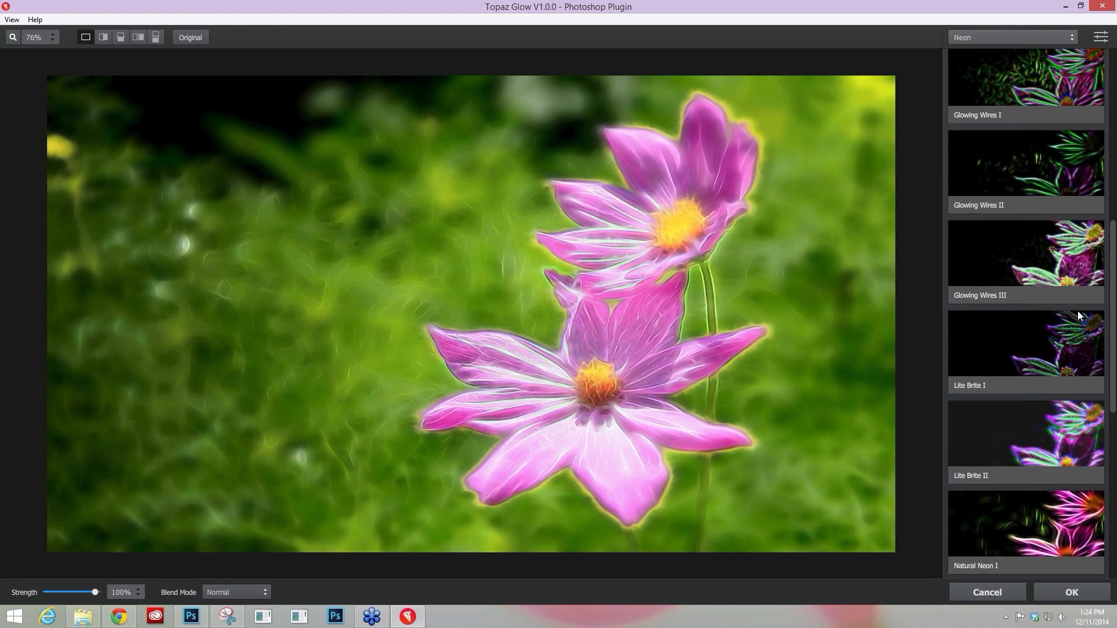
scroll(1069, 323, down, 2)
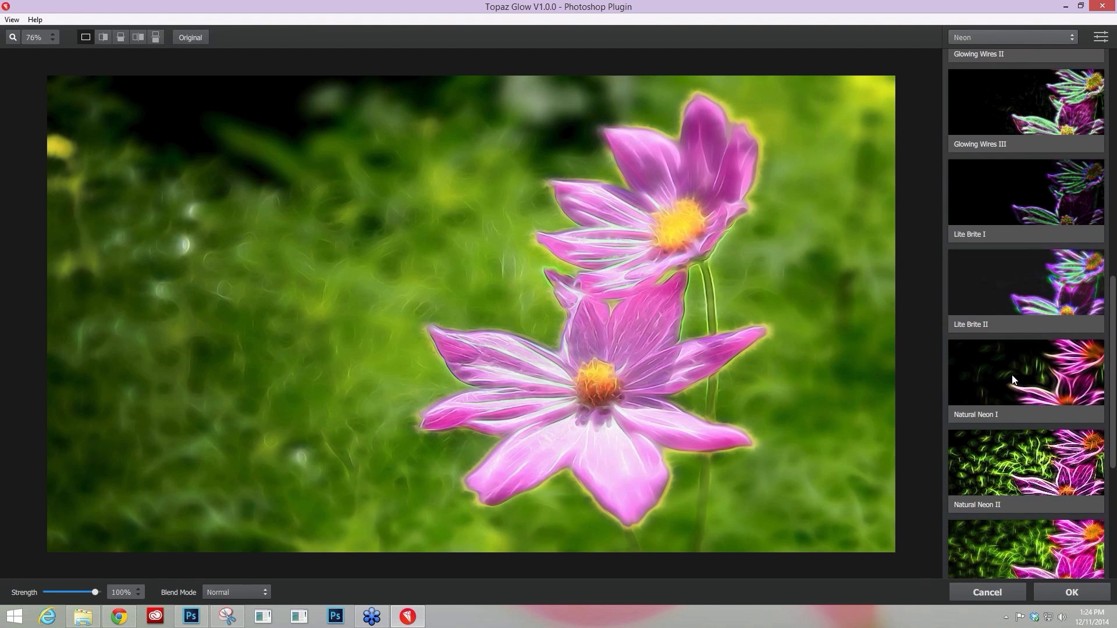
click(1002, 372)
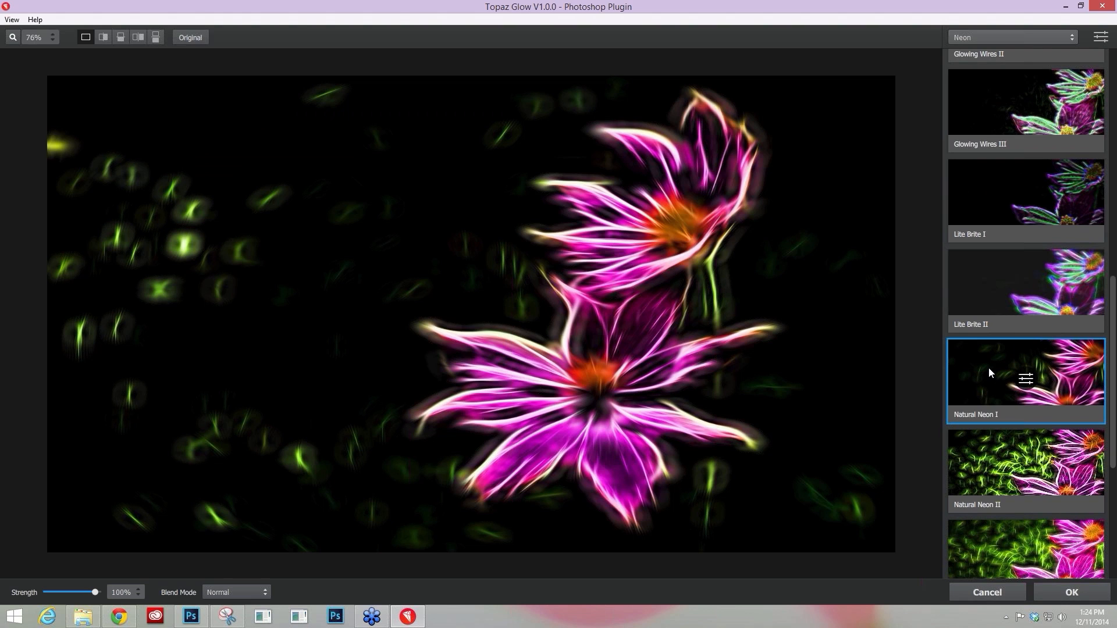
key(Down)
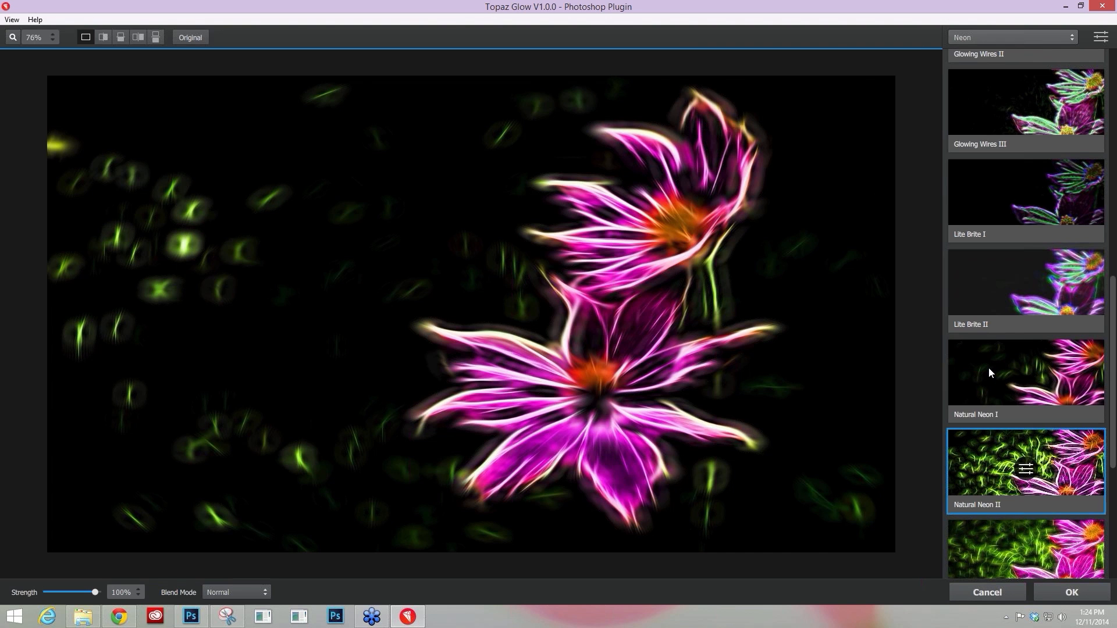
key(Down)
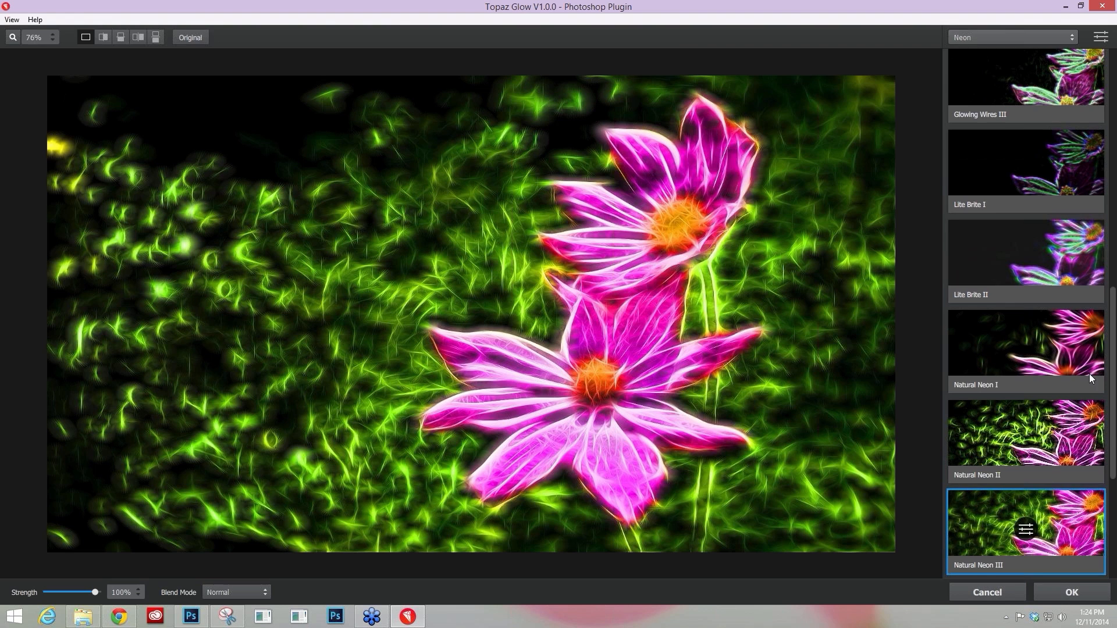
scroll(1062, 418, down, 1)
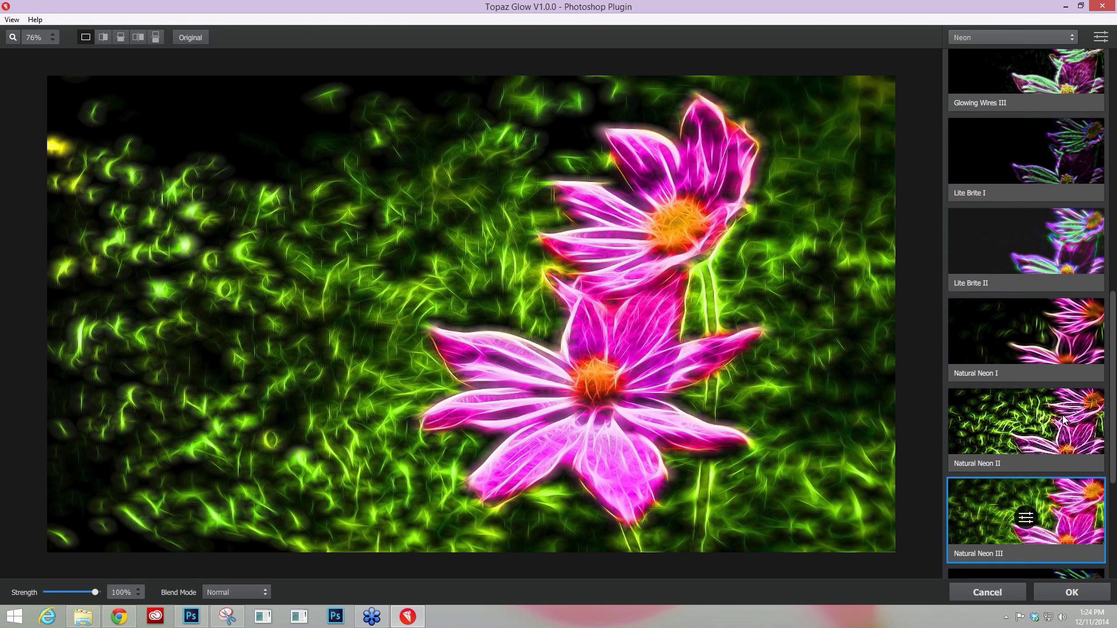
scroll(1062, 419, down, 1)
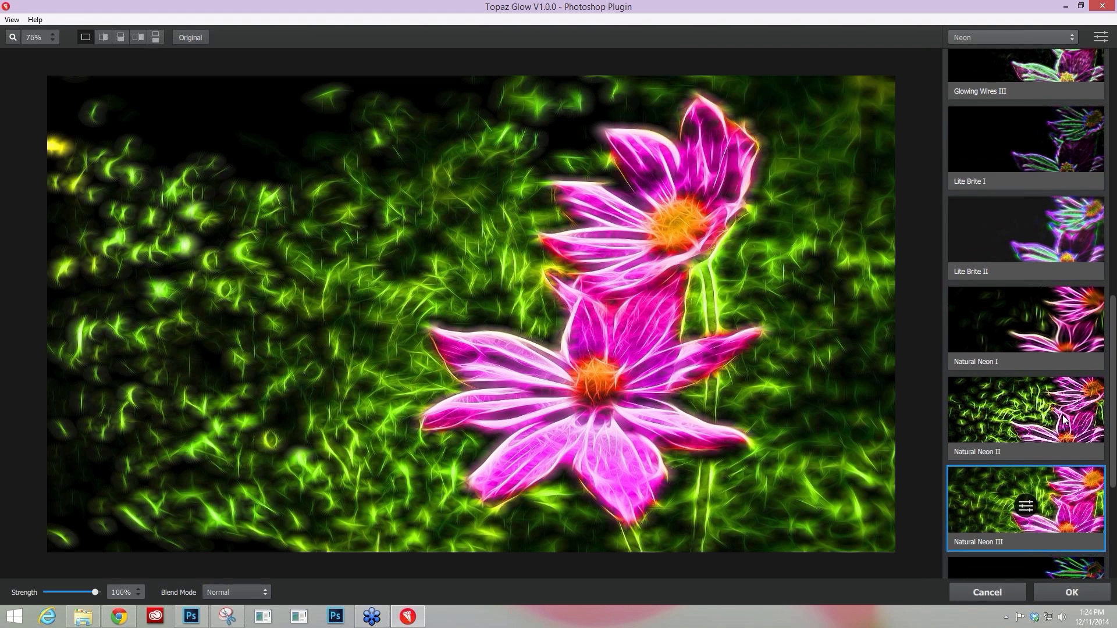
scroll(1062, 419, down, 4)
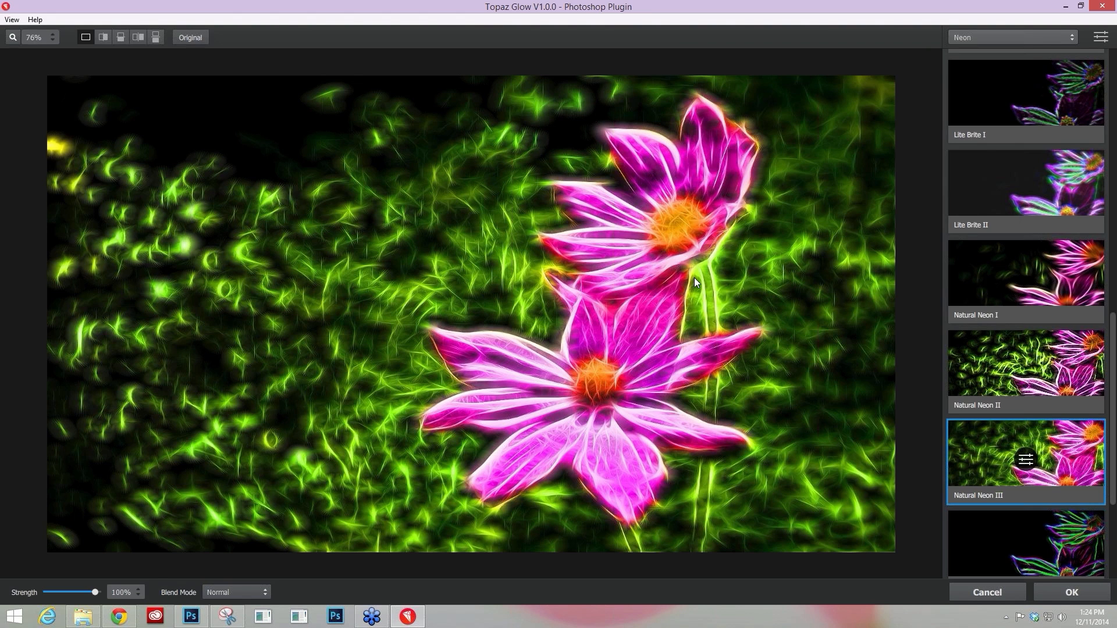
click(693, 278)
Open the settings of the Natural Neon III preset and examine its Primary Glow and Secondary Glow sliders.
click(1025, 460)
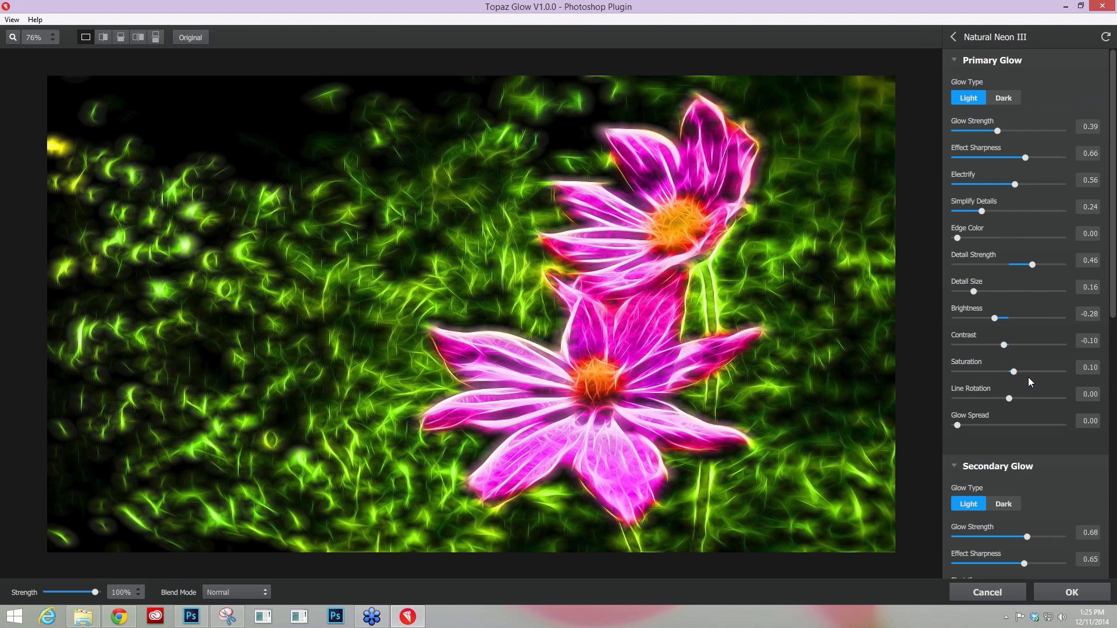
scroll(1028, 378, down, 1)
scroll(1027, 377, down, 3)
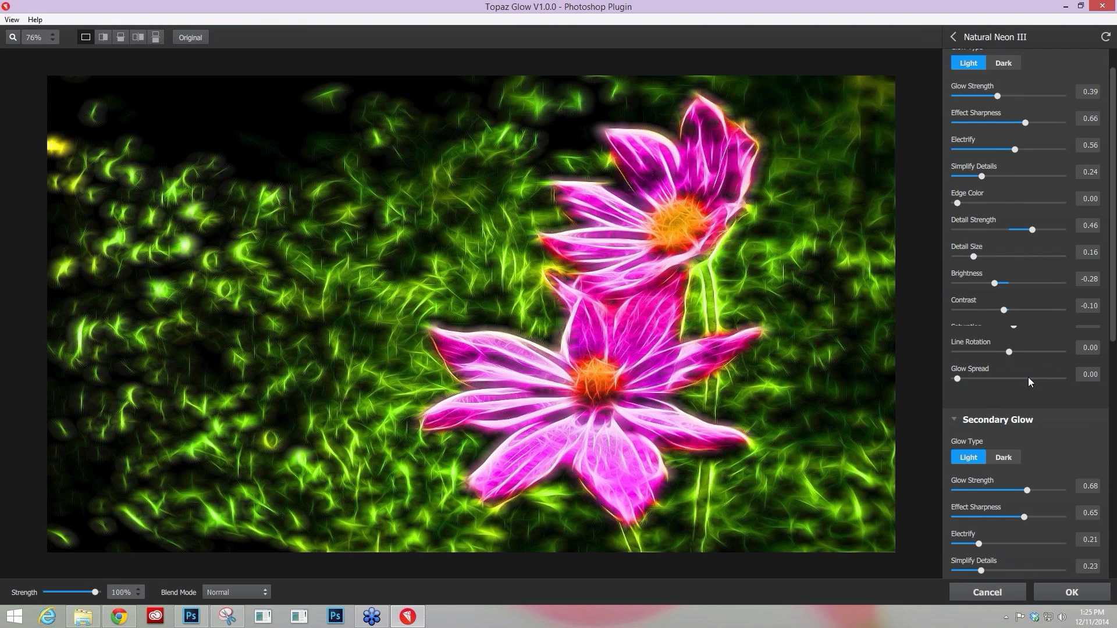
scroll(1027, 376, down, 3)
scroll(1032, 358, up, 3)
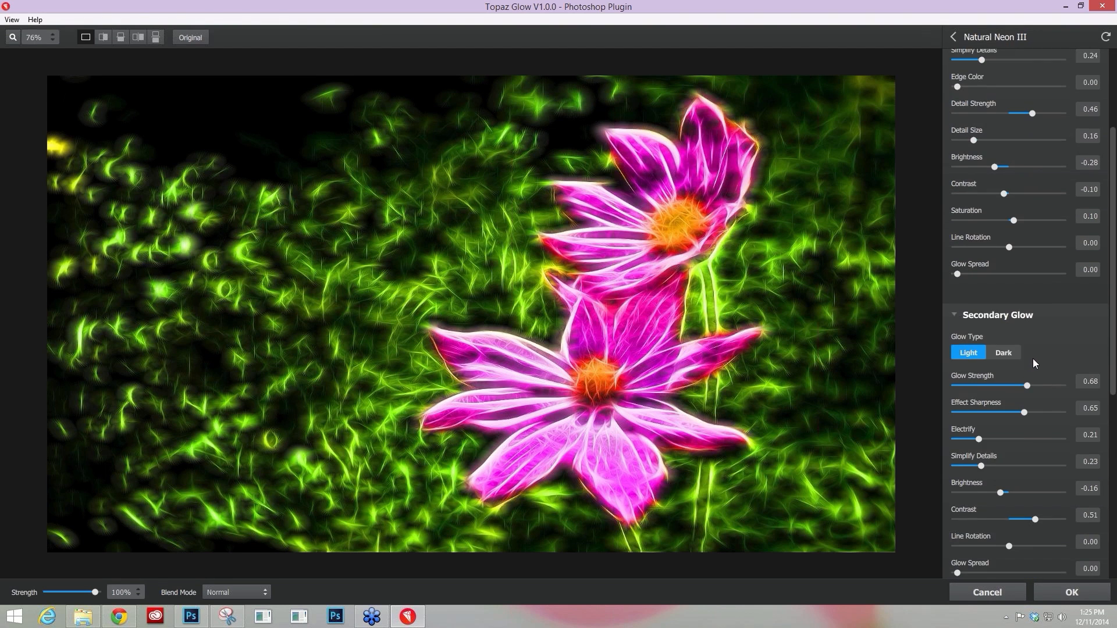
scroll(1032, 359, up, 4)
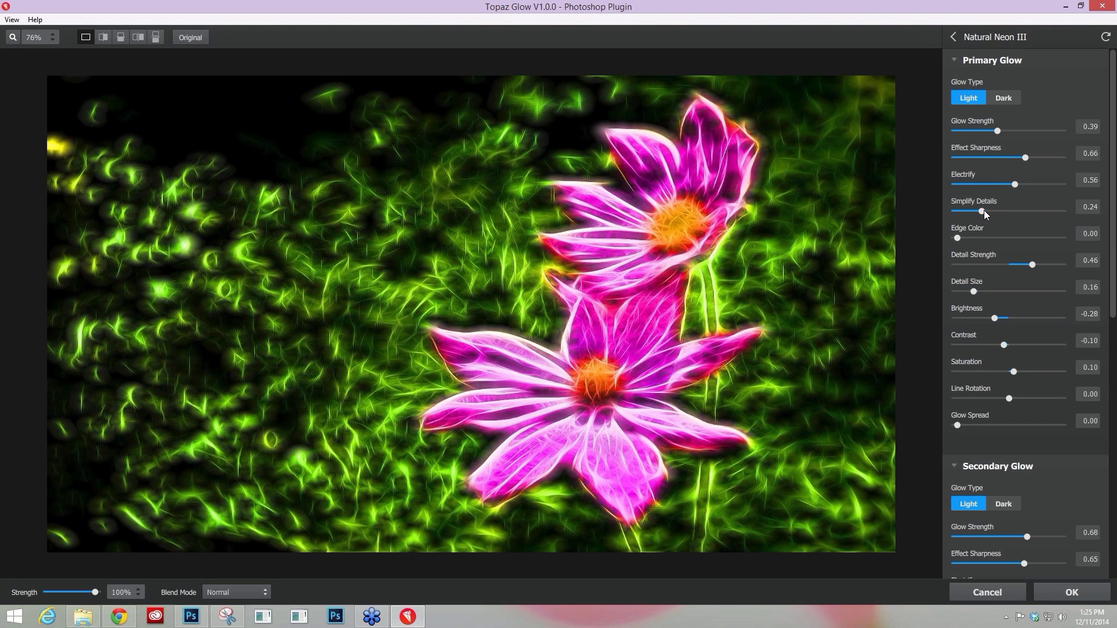
Try Simplify Details values up to 0.49 on Natural Neon III, and reset all adjustments for a custom effect.
drag(982, 211, 1008, 211)
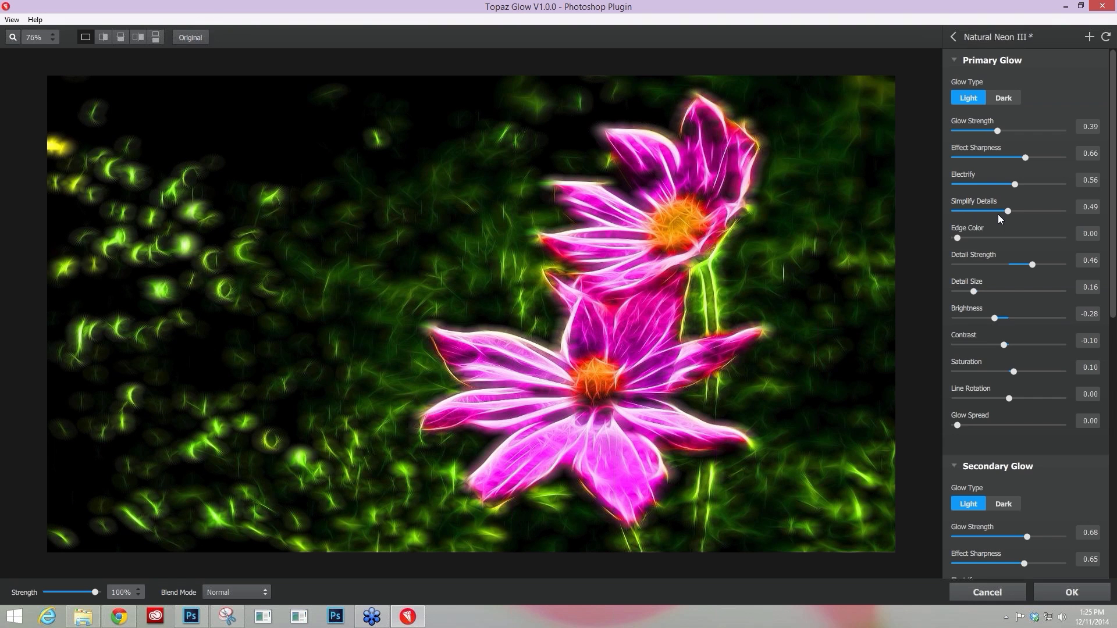
drag(1007, 211, 986, 212)
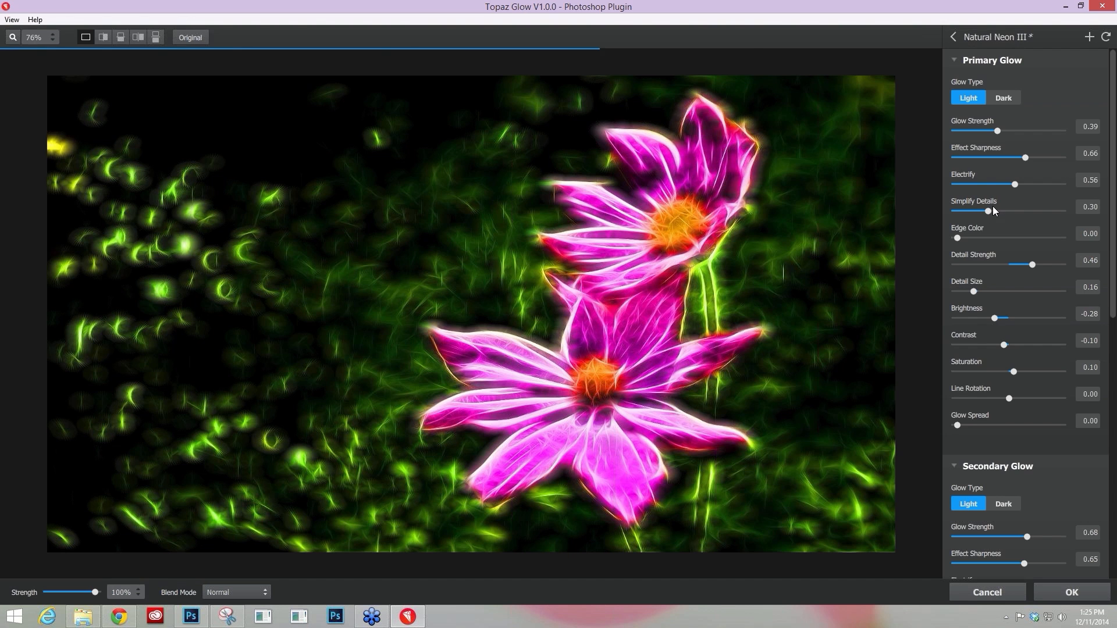
click(1106, 37)
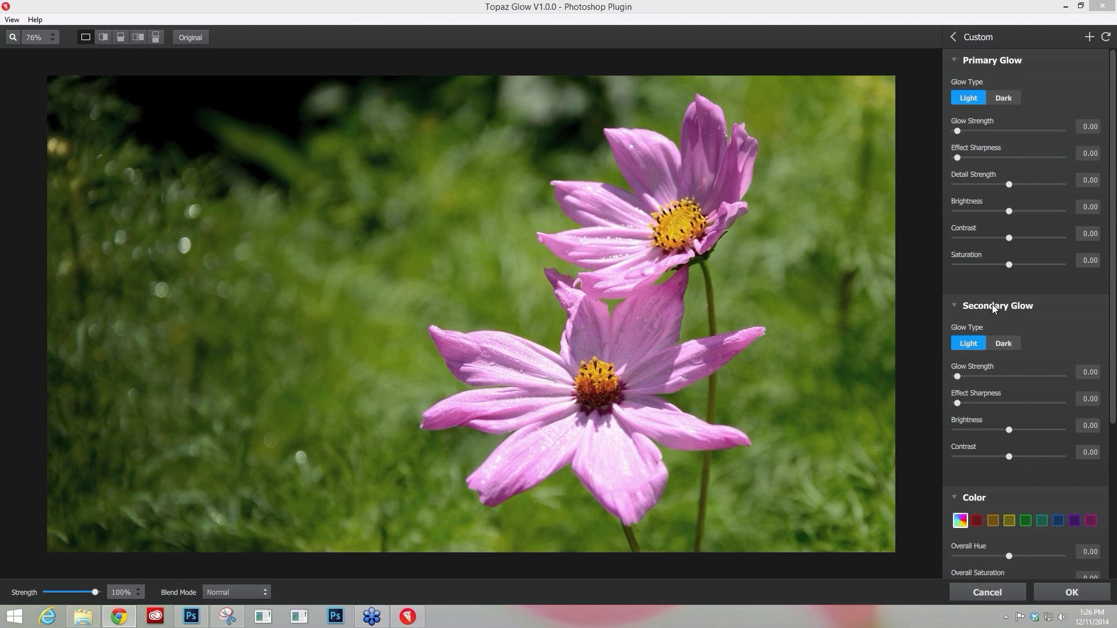
Try primary Glow Strength values up to 0.90, compare with the original photo, and settle on 0.48.
drag(957, 130, 1020, 129)
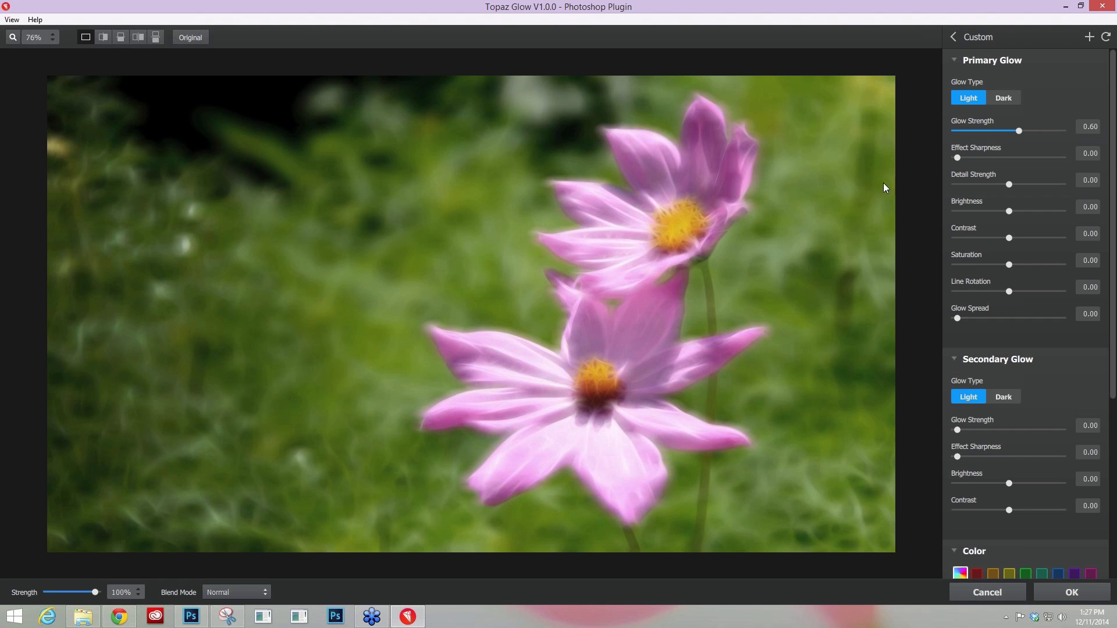
drag(1027, 130, 1052, 127)
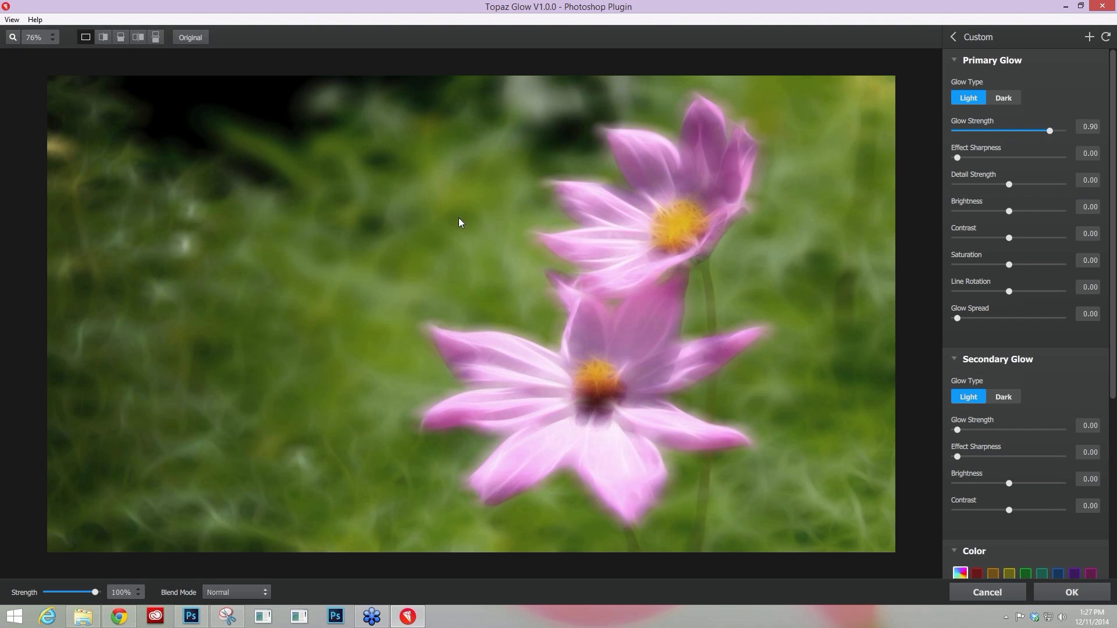
click(442, 306)
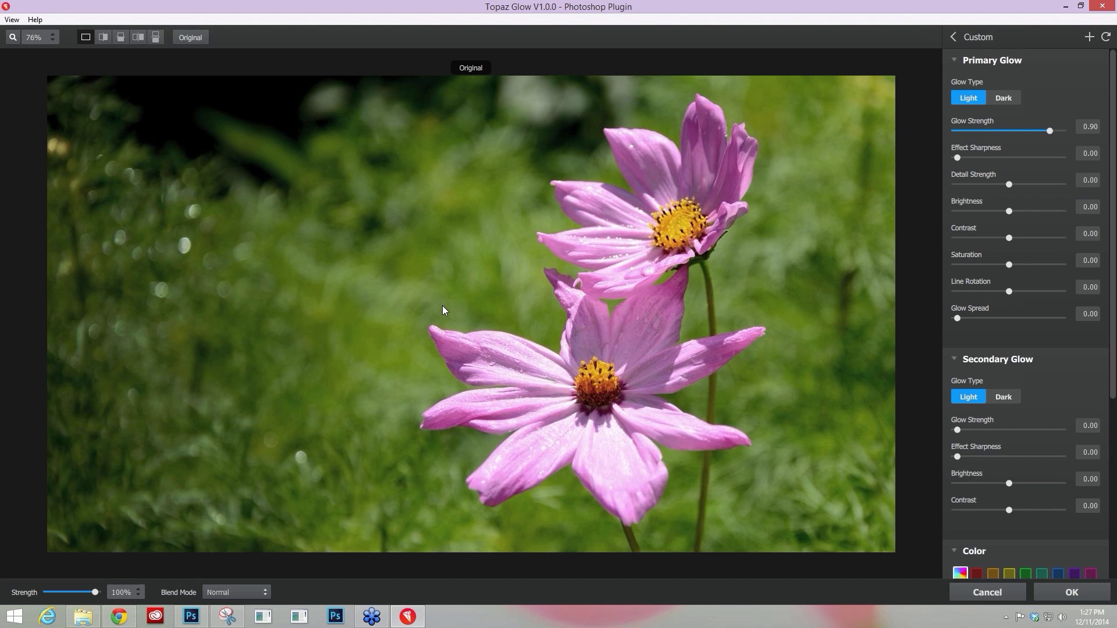
click(442, 305)
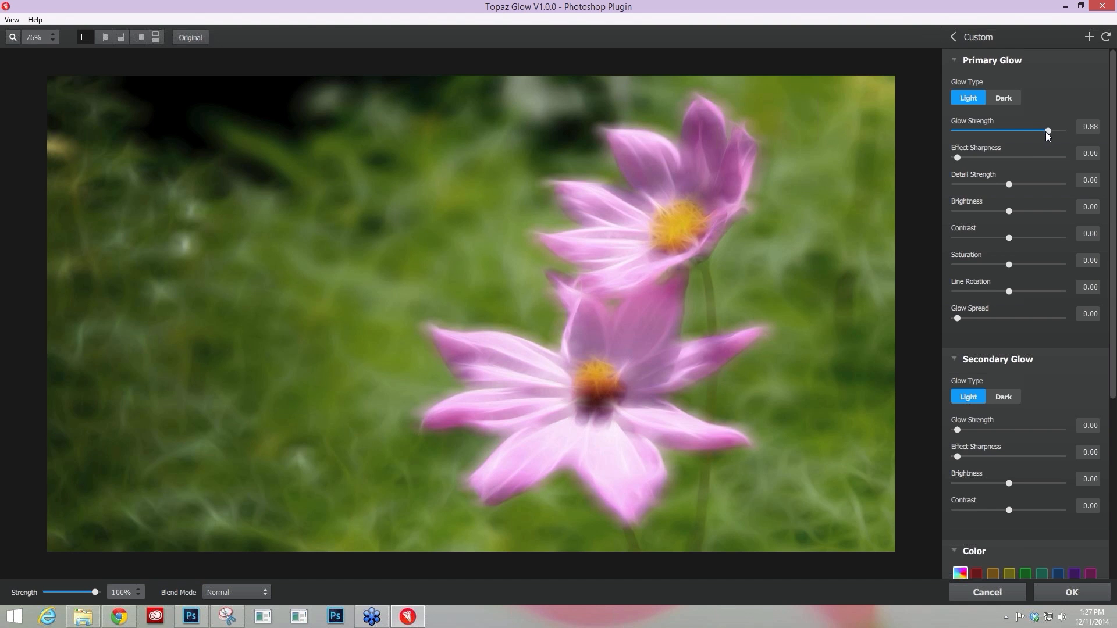
drag(1045, 131, 999, 143)
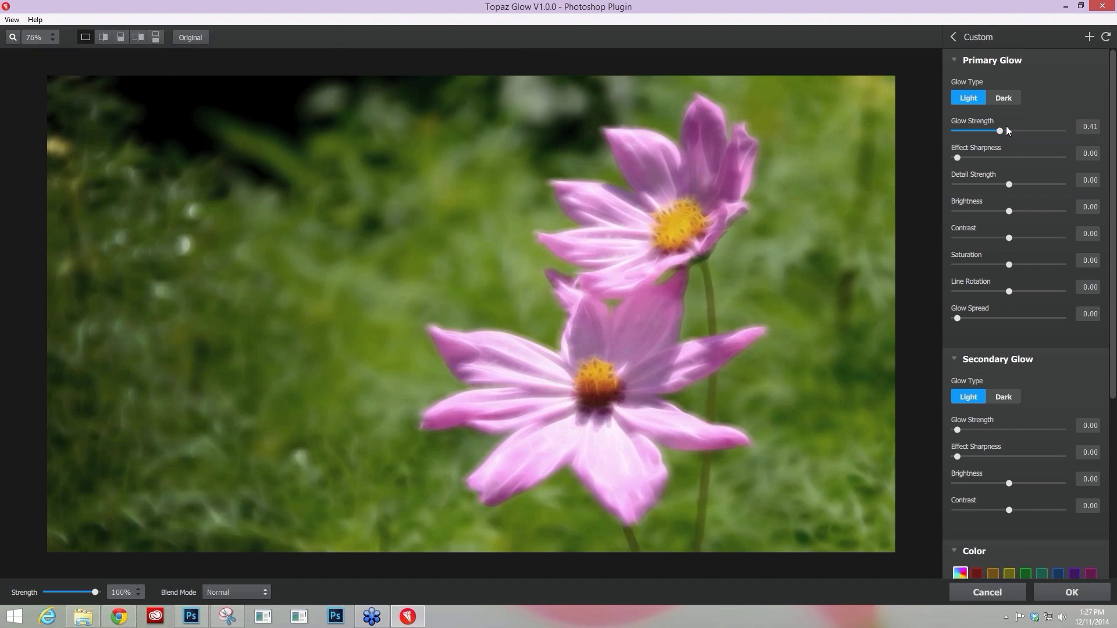
click(1008, 130)
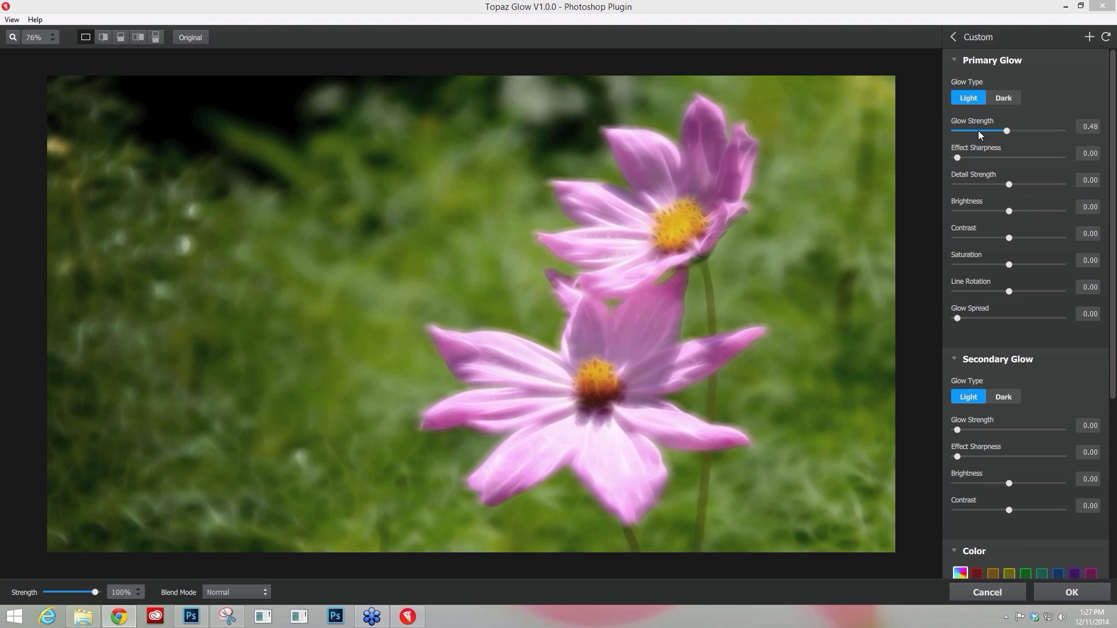
View the flowers at 100% and set the primary Effect Sharpness to 0.65 after trying 0.49, 0.00 and 0.77.
drag(963, 158, 1009, 156)
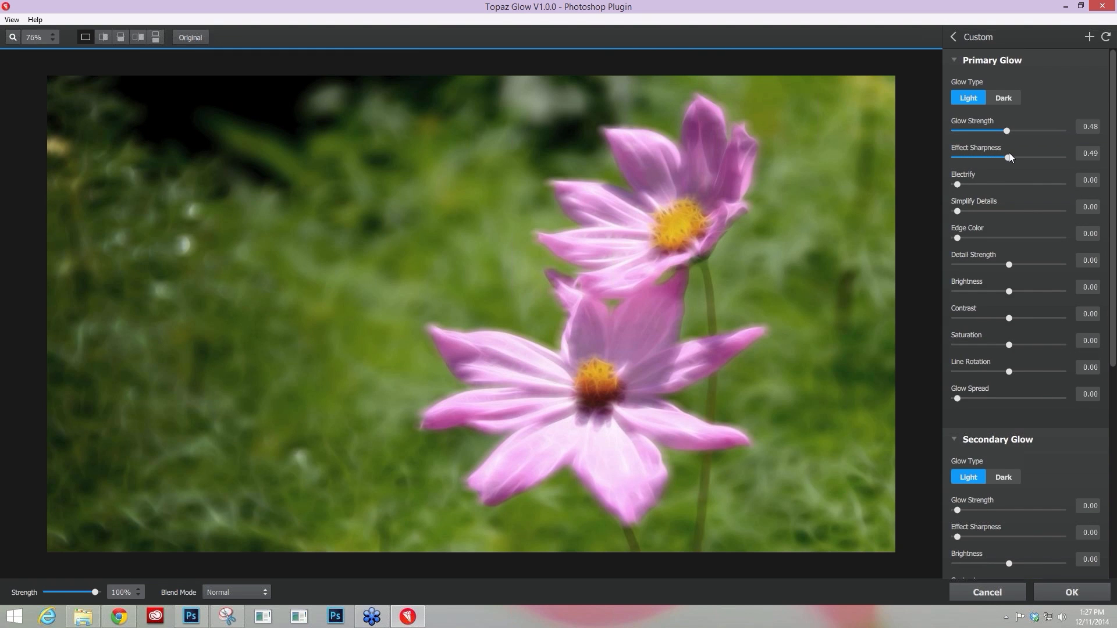
click(683, 285)
drag(1007, 157, 956, 160)
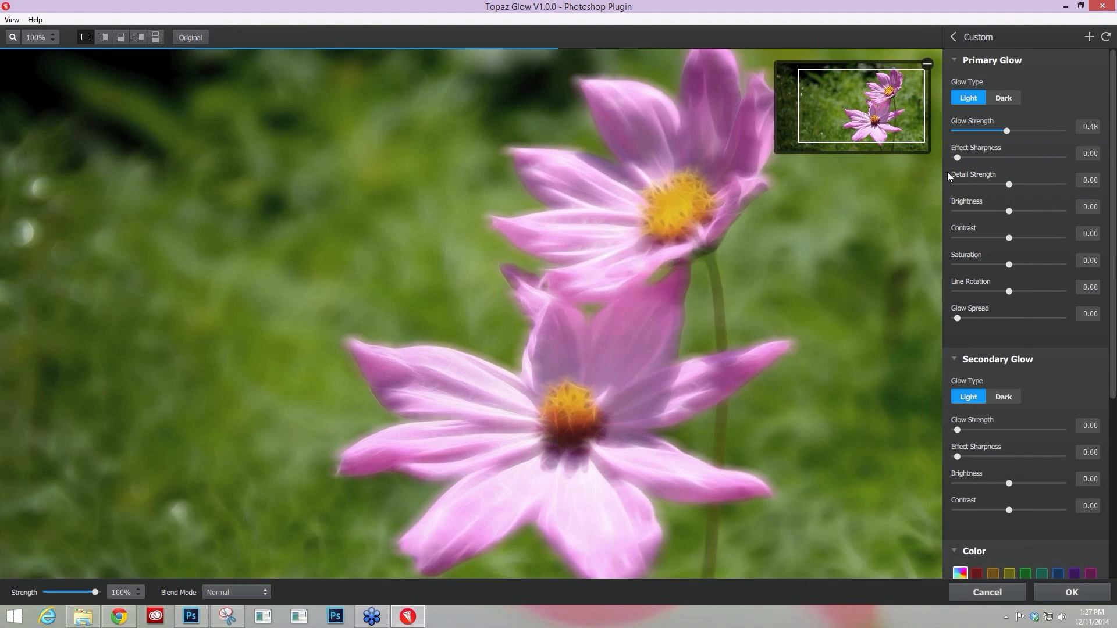
drag(958, 158, 1037, 153)
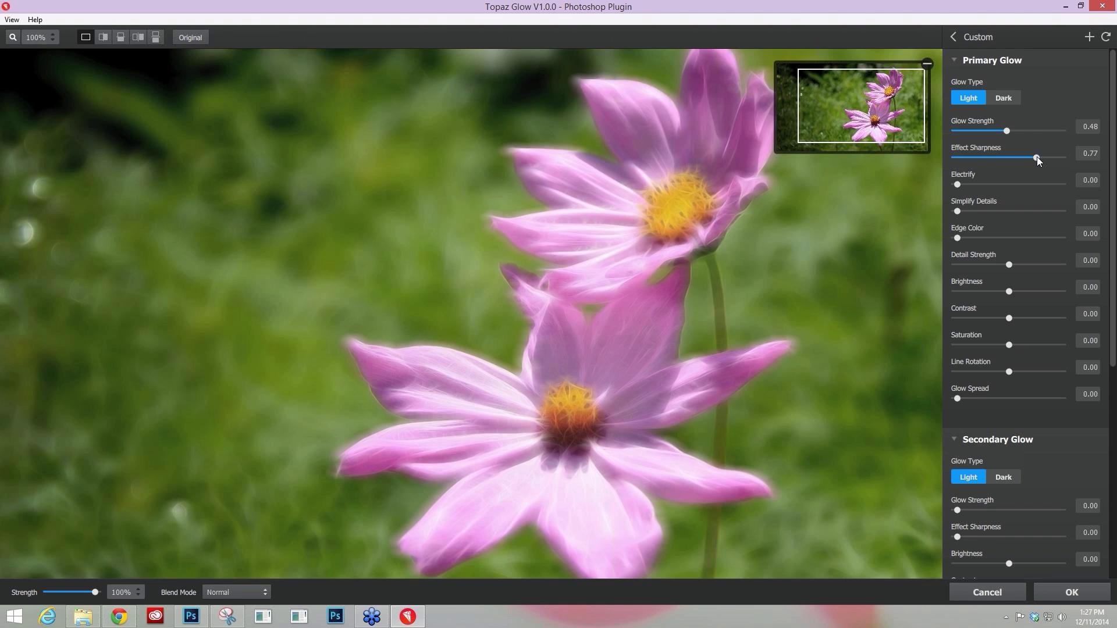
drag(1037, 157, 1023, 157)
Set the primary glow's Electrify to 0.21 after trying 0.44, and set Simplify Details to 0.07.
drag(962, 183, 1003, 177)
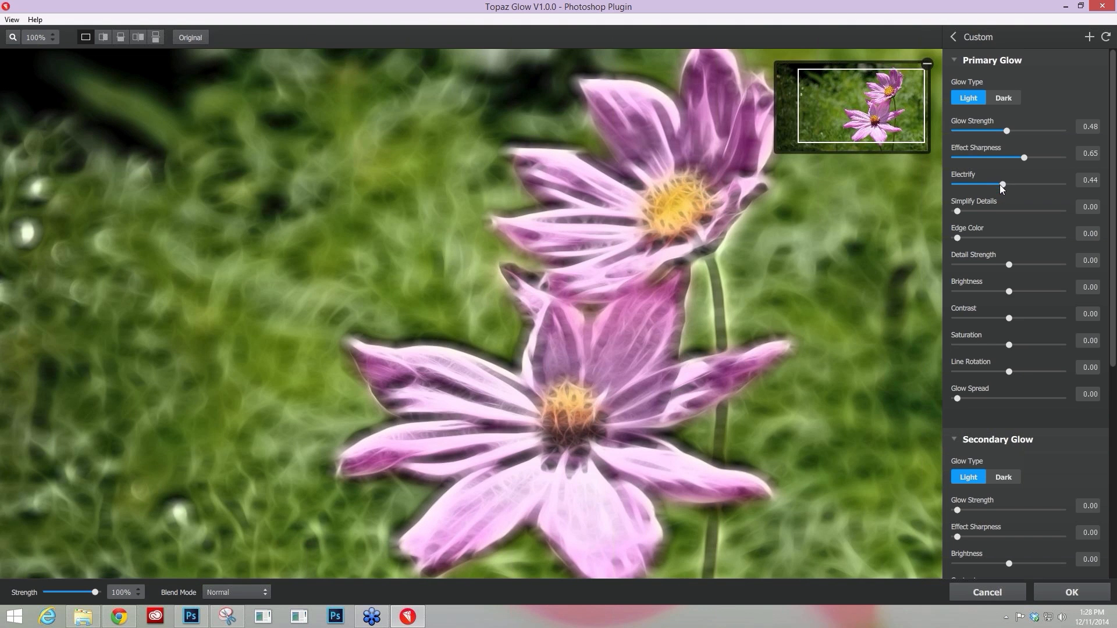
drag(999, 184, 980, 186)
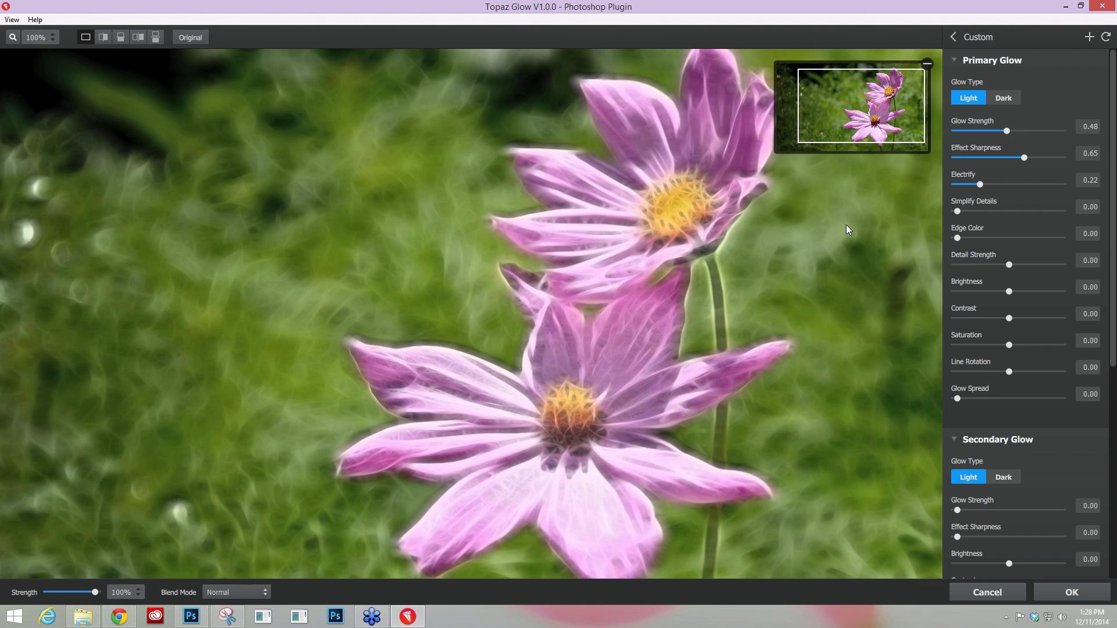
drag(976, 183, 978, 184)
drag(960, 212, 965, 211)
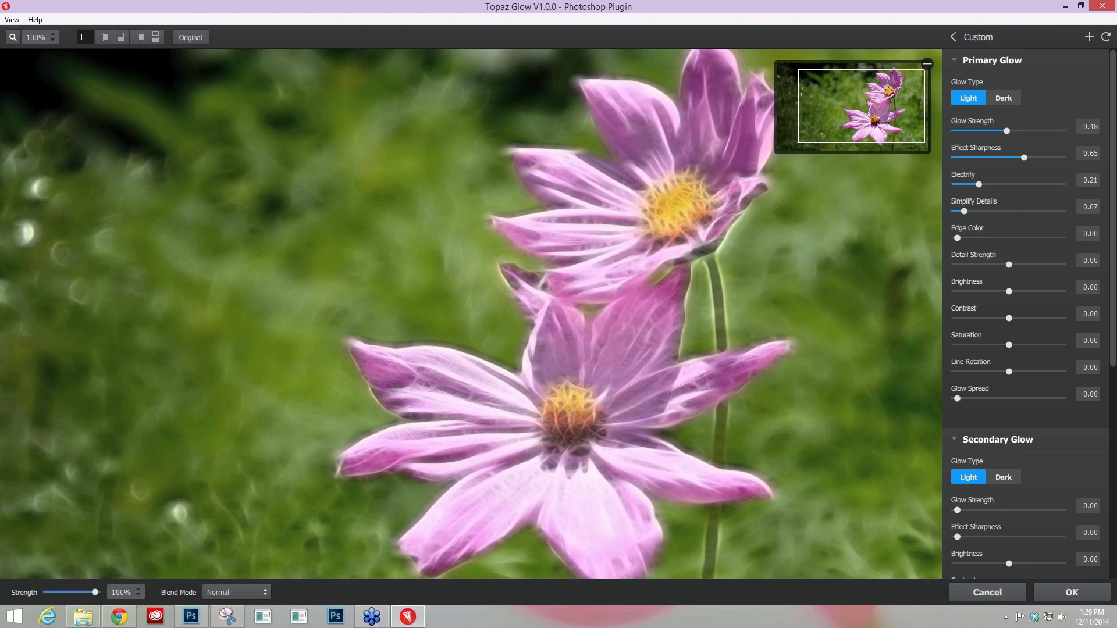
Set the primary glow's Edge Color to 0.23 after trying values from 0.04 up to 0.91.
key(alt+Tab)
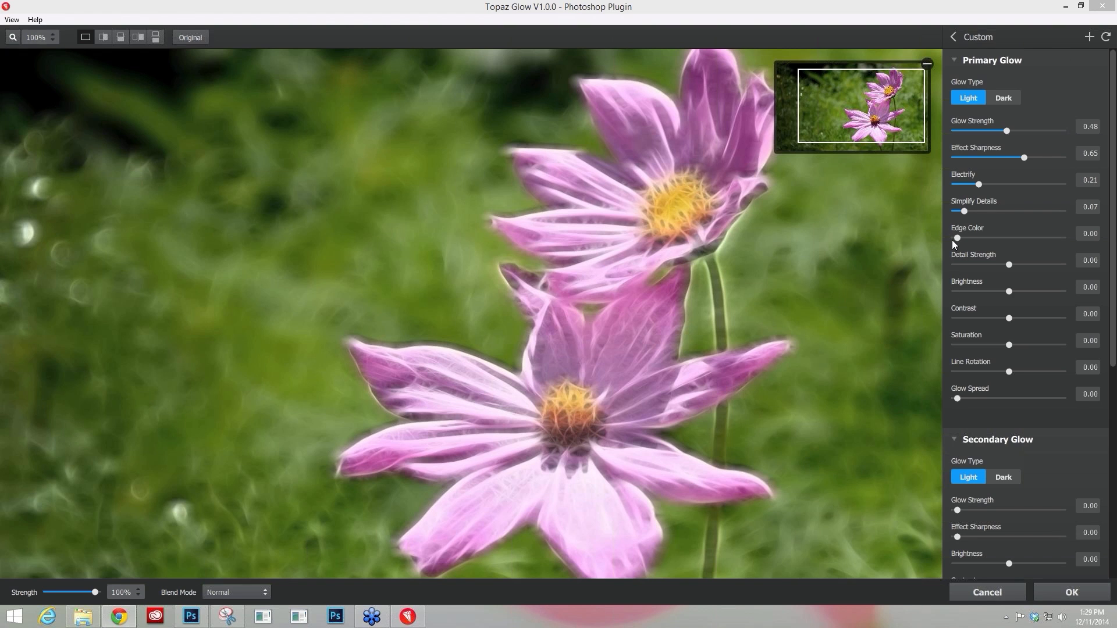
drag(957, 239, 991, 239)
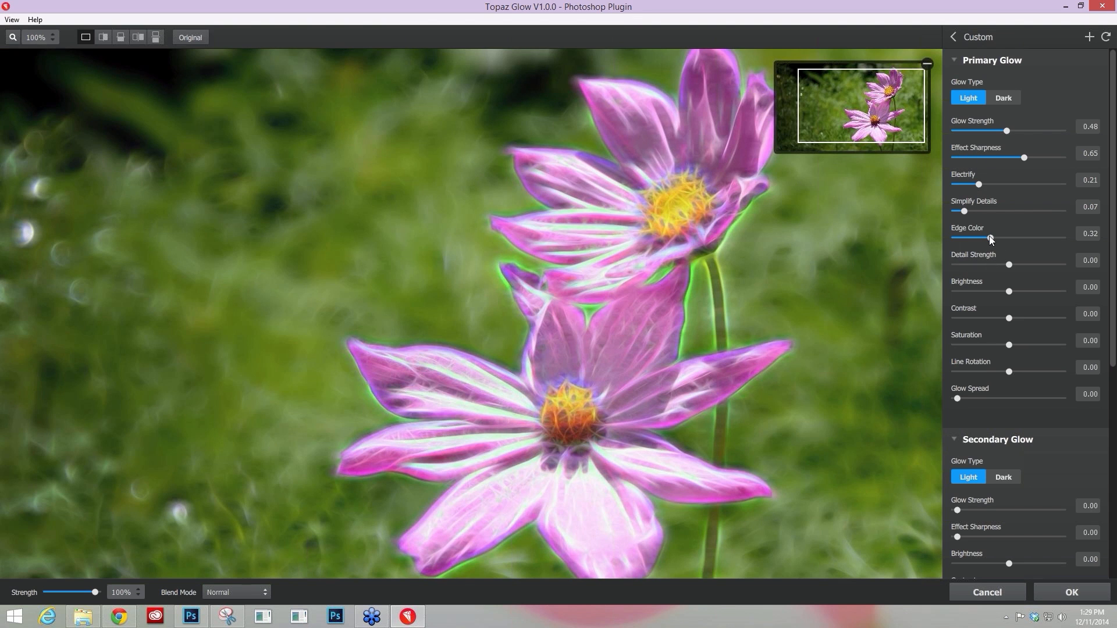
drag(989, 240, 961, 238)
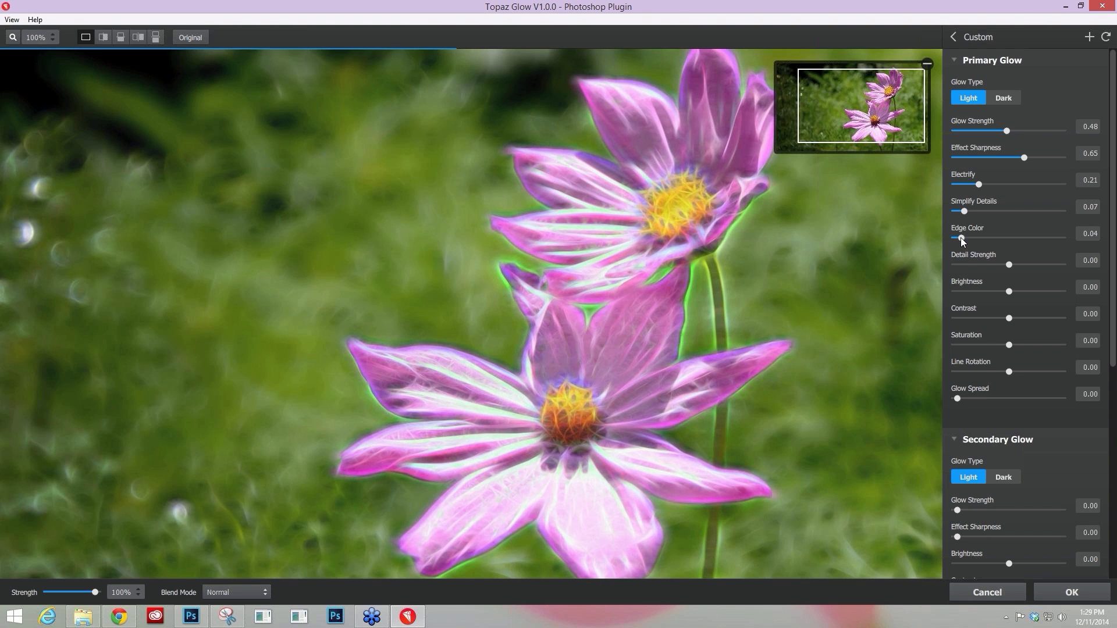
drag(960, 237, 965, 239)
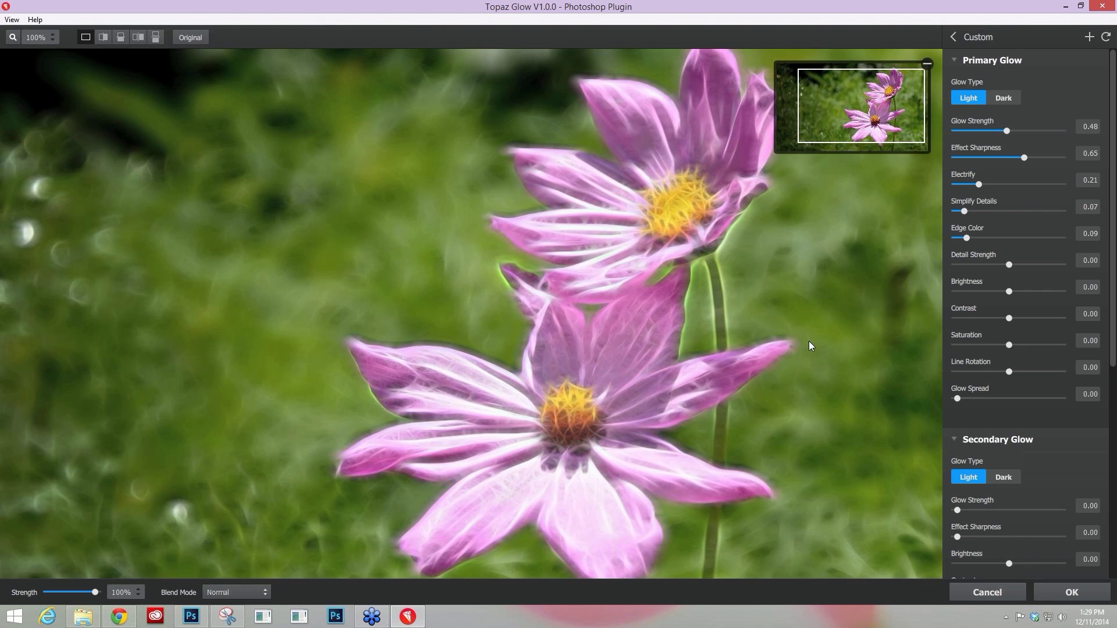
drag(966, 237, 1032, 235)
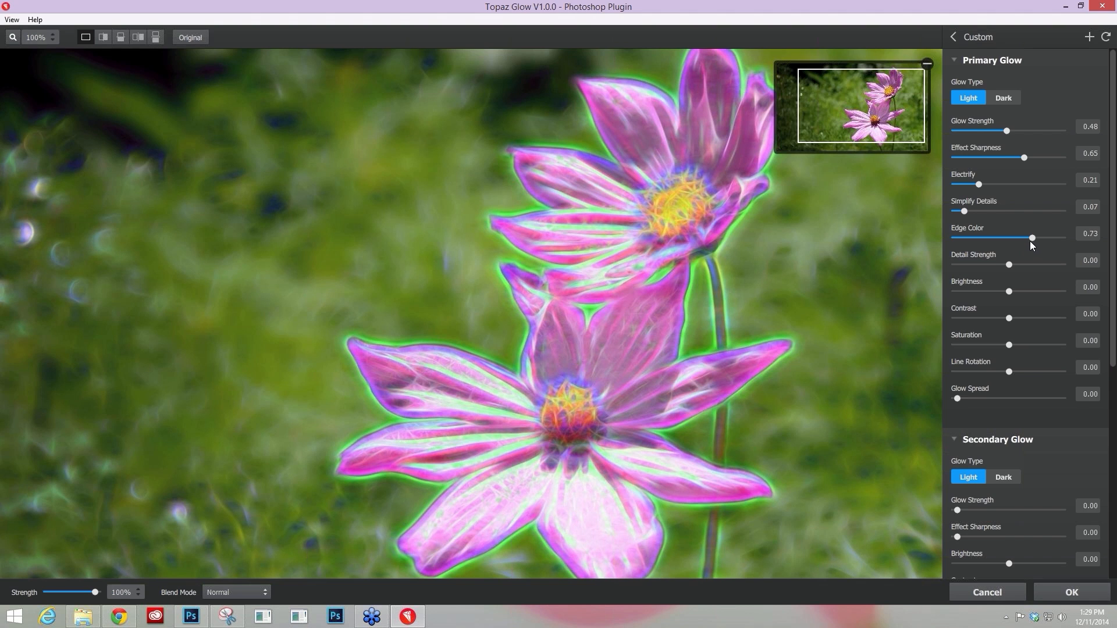
drag(1035, 238, 1049, 235)
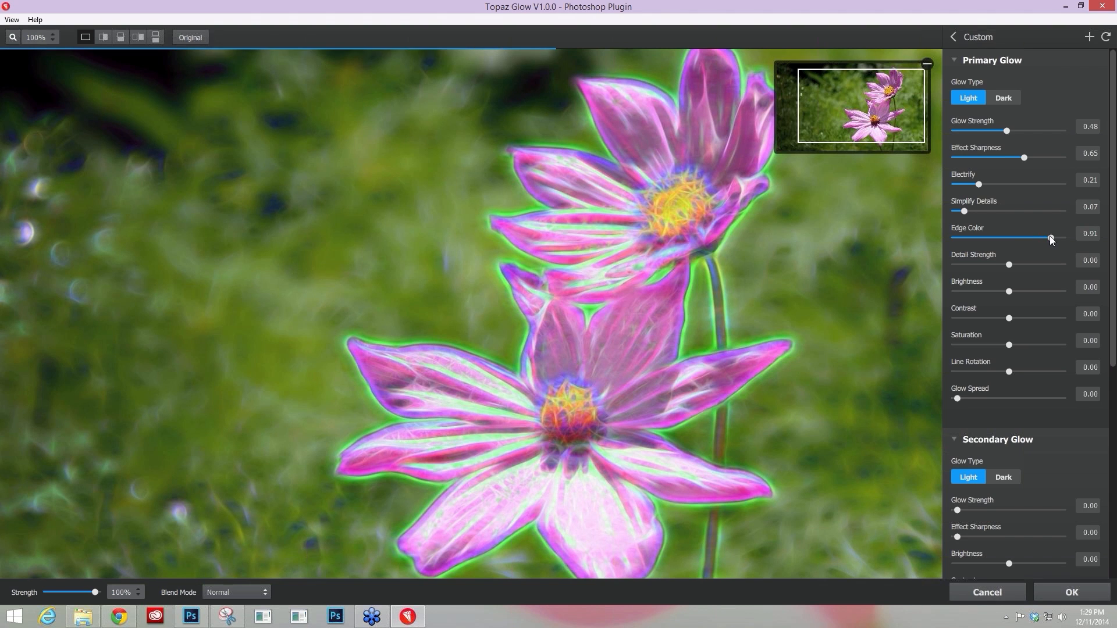
click(974, 239)
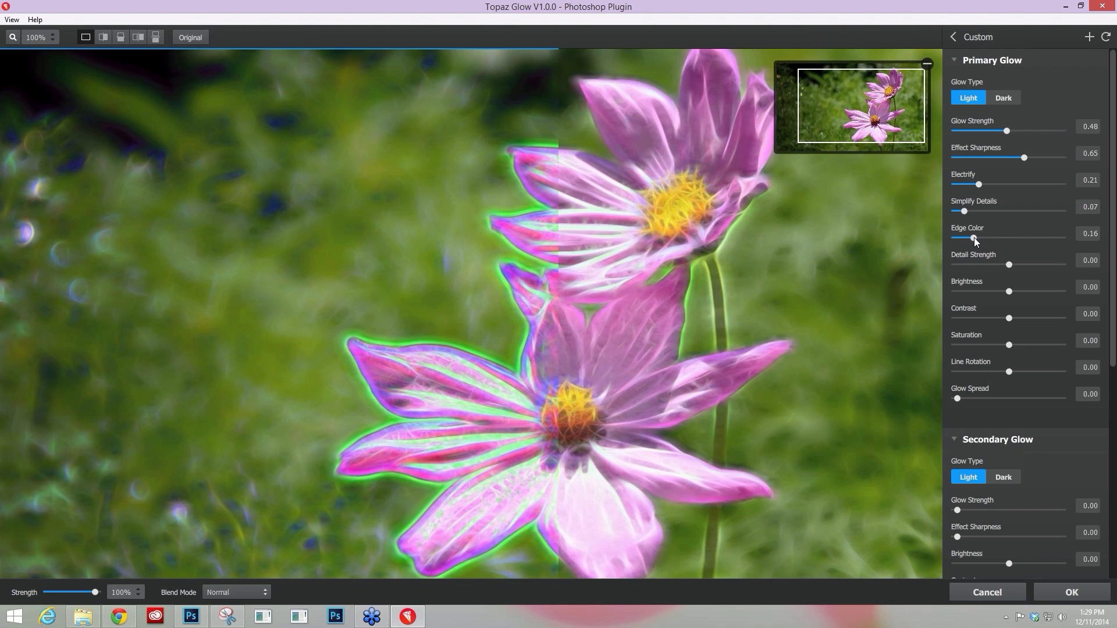
drag(973, 238, 982, 238)
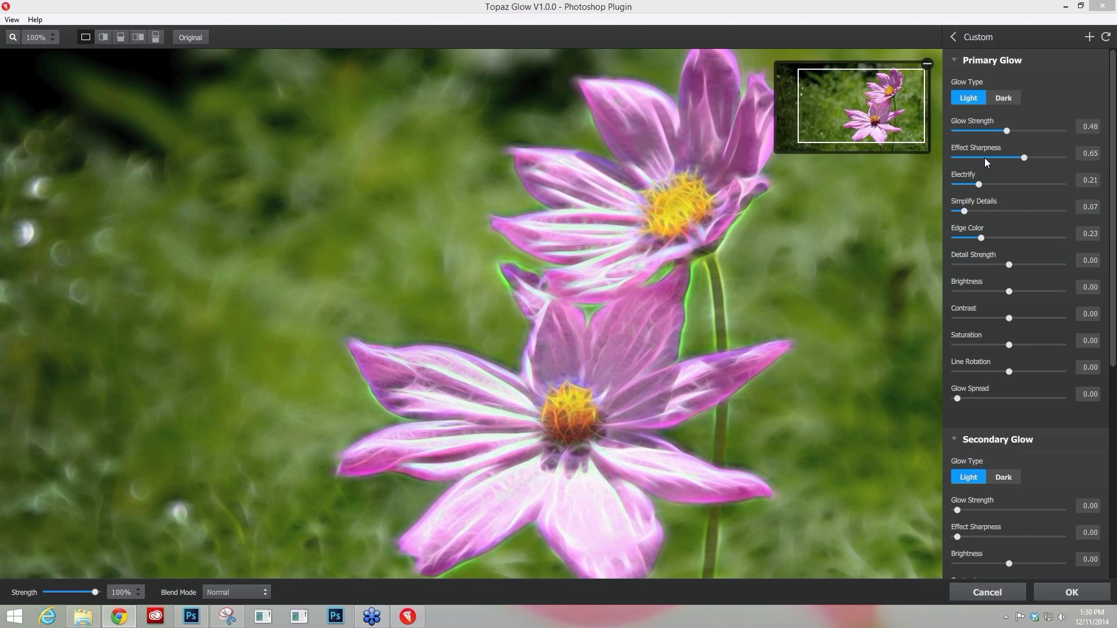
Set the primary glow's Detail Strength to 0.34 and its Detail Size to 0.08 after trying sizes between 0.06 and 0.43.
drag(1008, 266, 1026, 263)
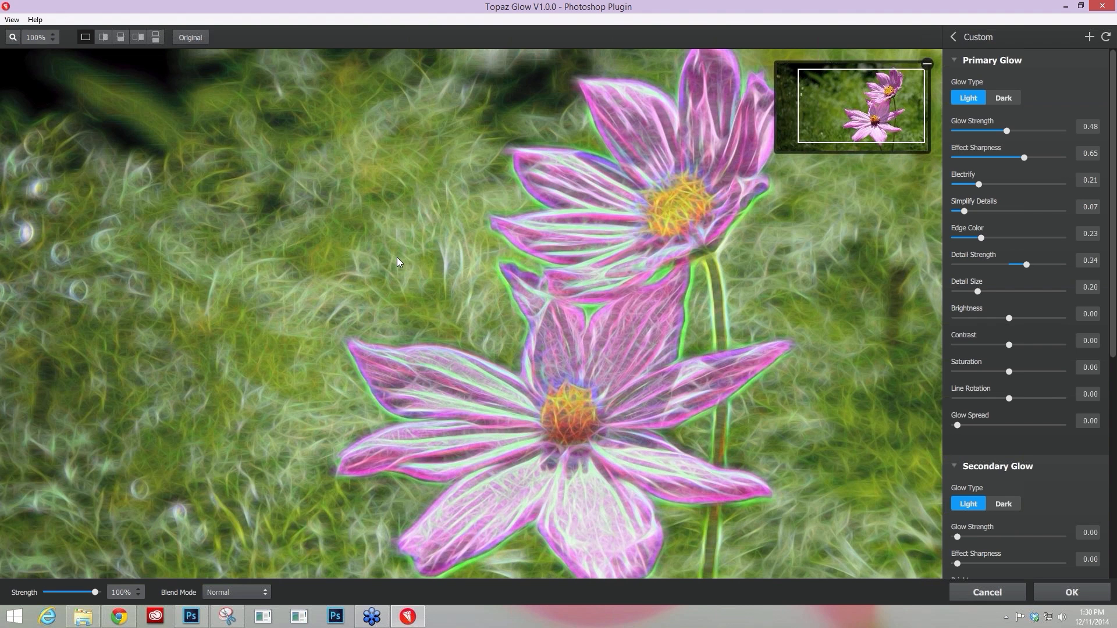
key(ctrl+0)
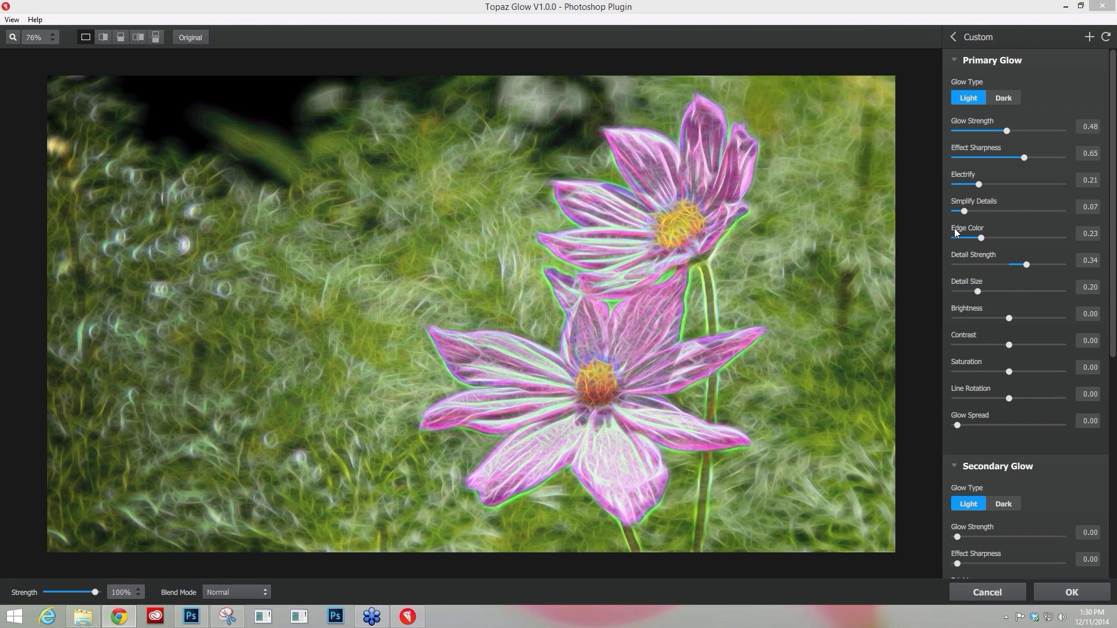
drag(976, 291, 960, 291)
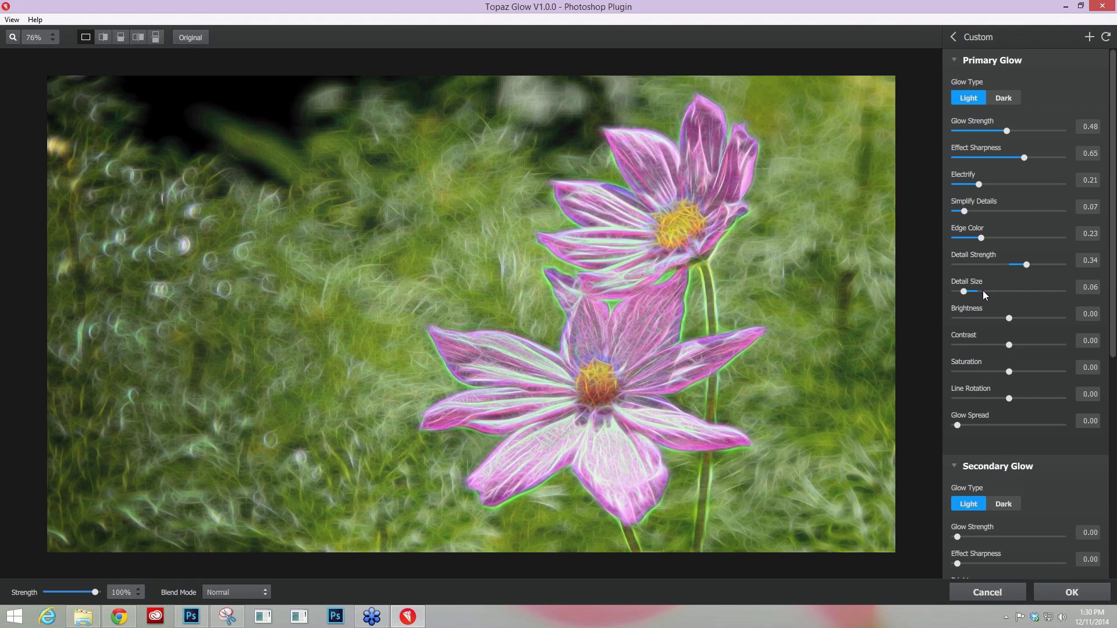
drag(963, 292, 1001, 292)
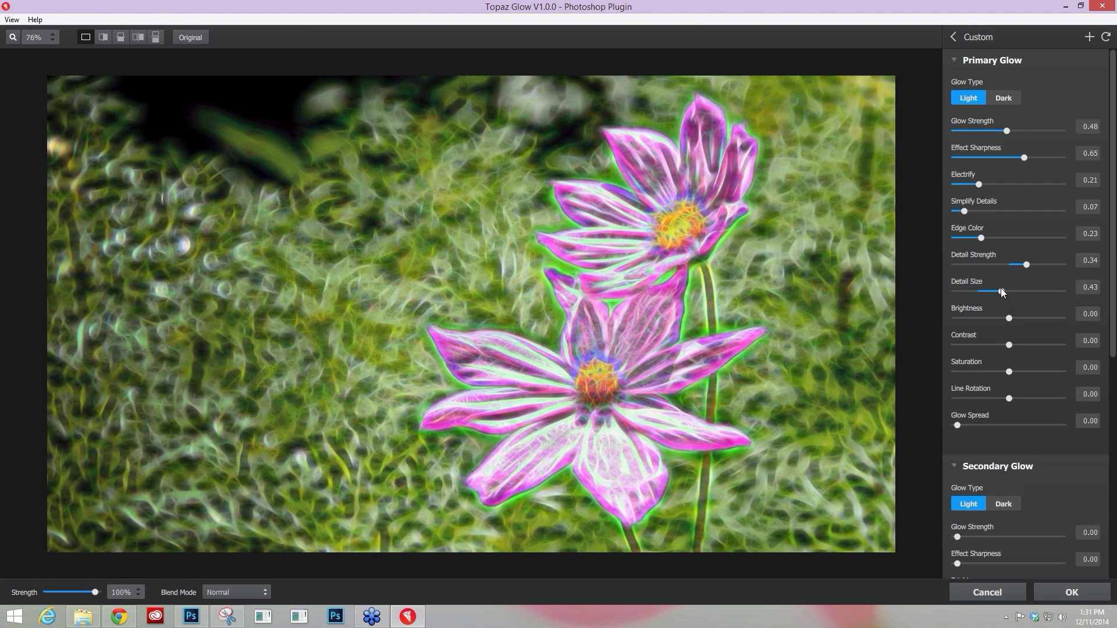
drag(979, 293, 966, 294)
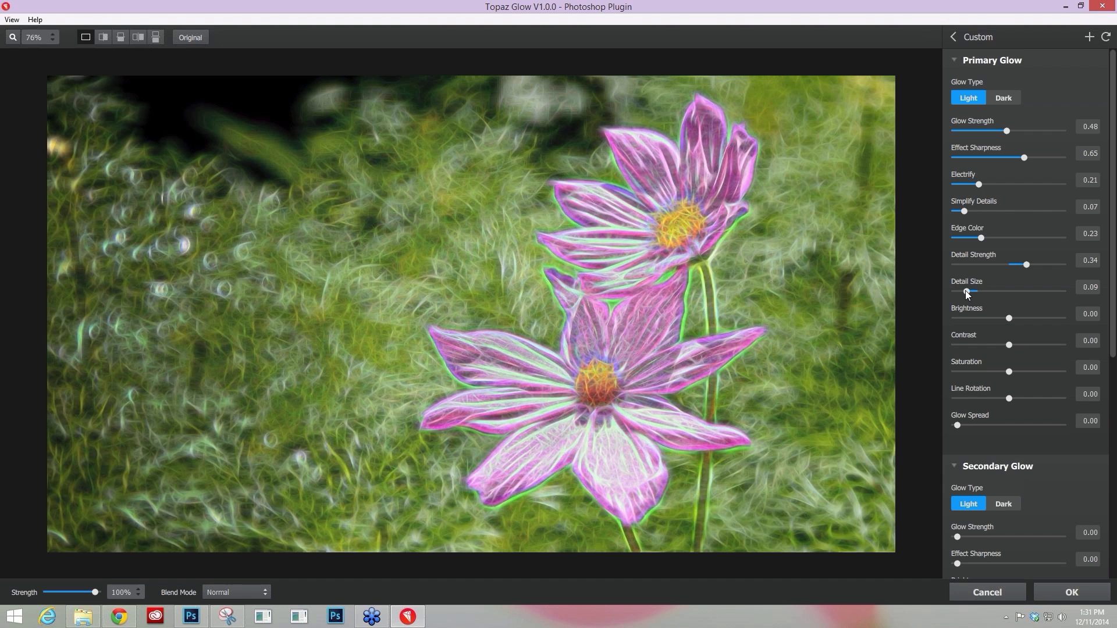
drag(968, 294, 964, 294)
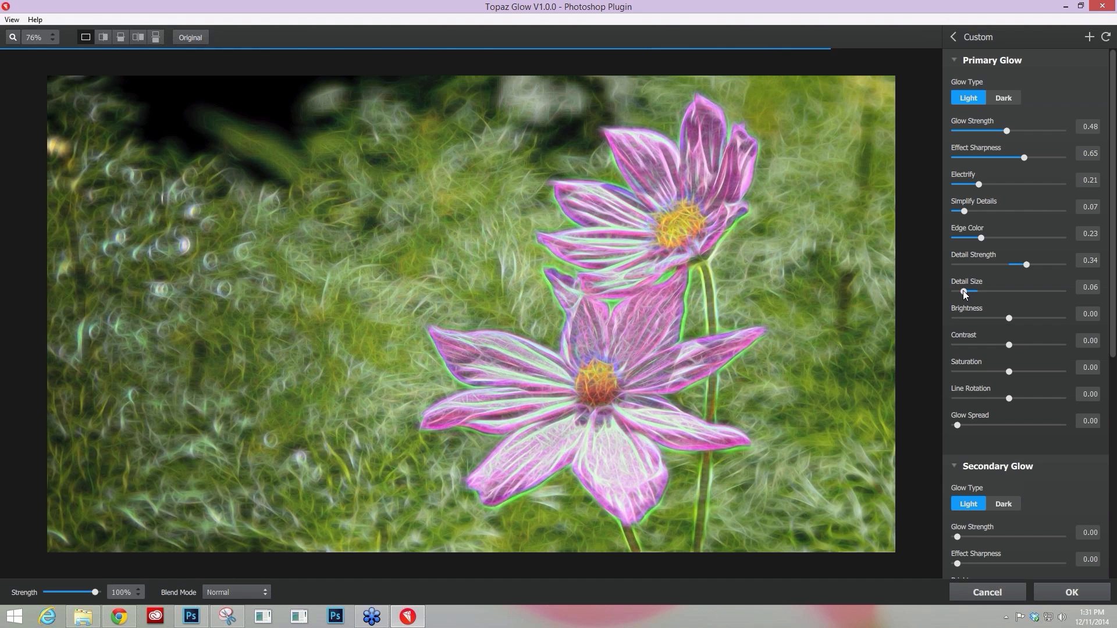
drag(964, 295, 966, 295)
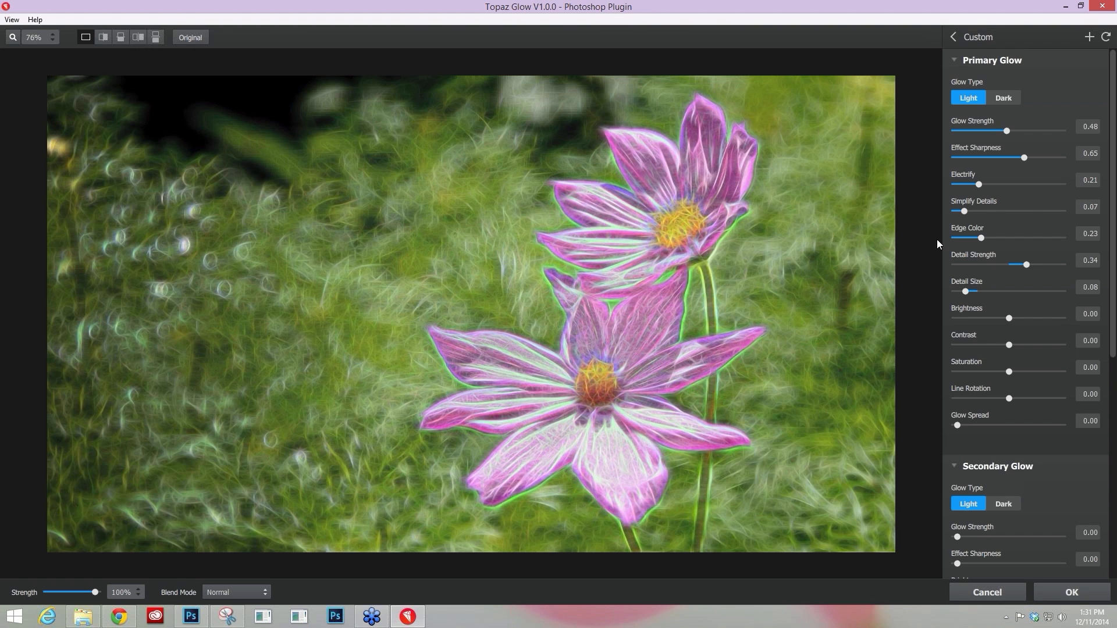
Set primary Simplify Details to 0.26, and set Brightness to -0.53 after trying values between 0.24 and -0.66.
drag(967, 210, 982, 208)
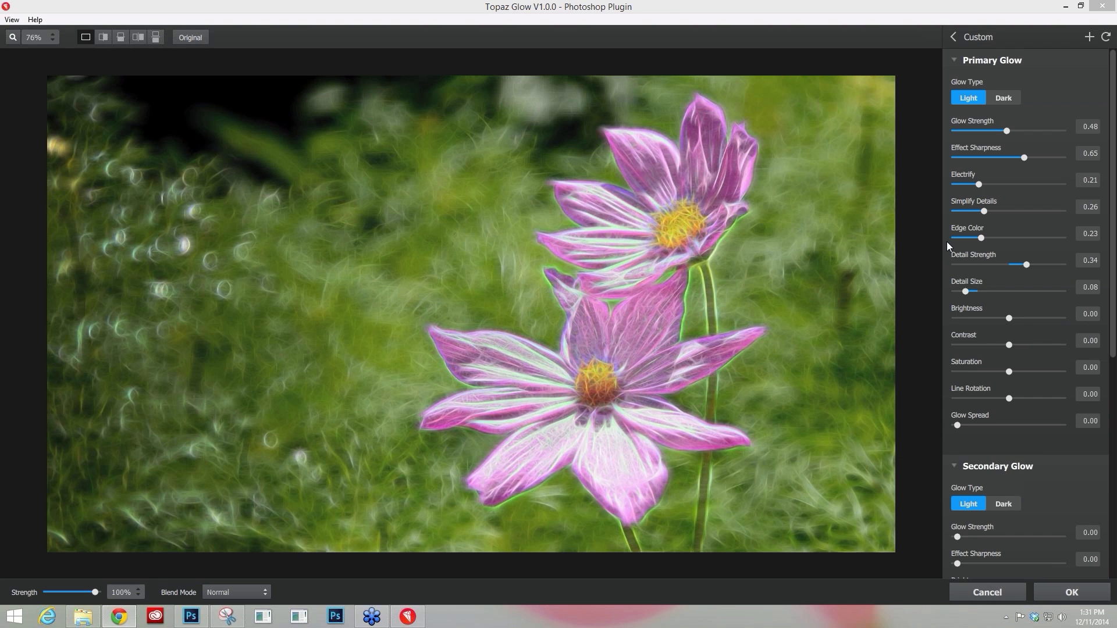
click(1008, 317)
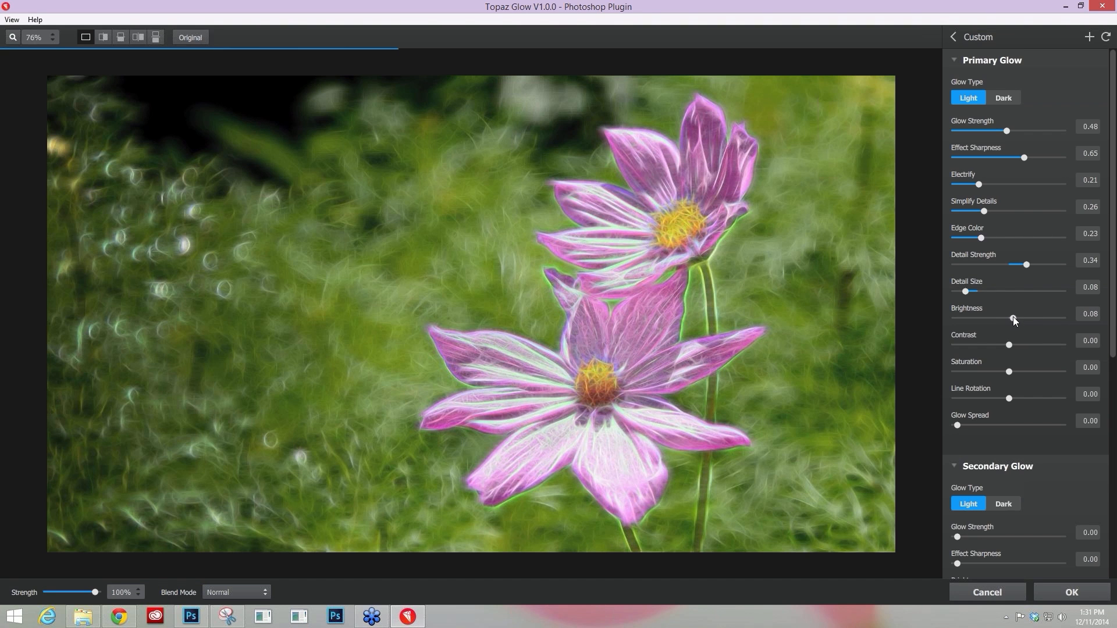
drag(1007, 317, 1021, 316)
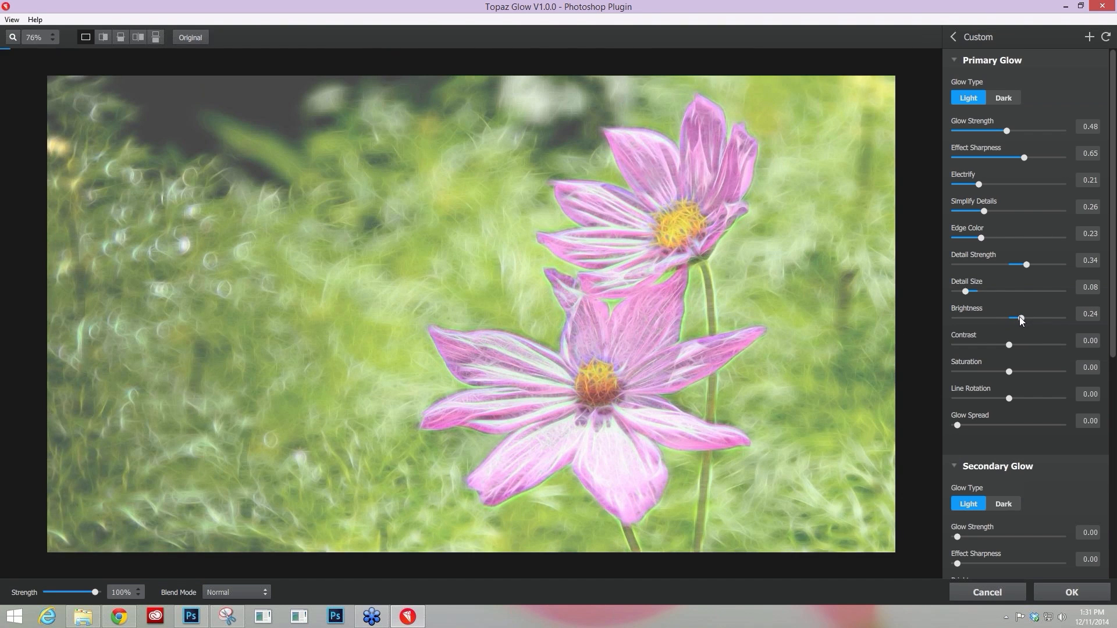
drag(1021, 317, 996, 319)
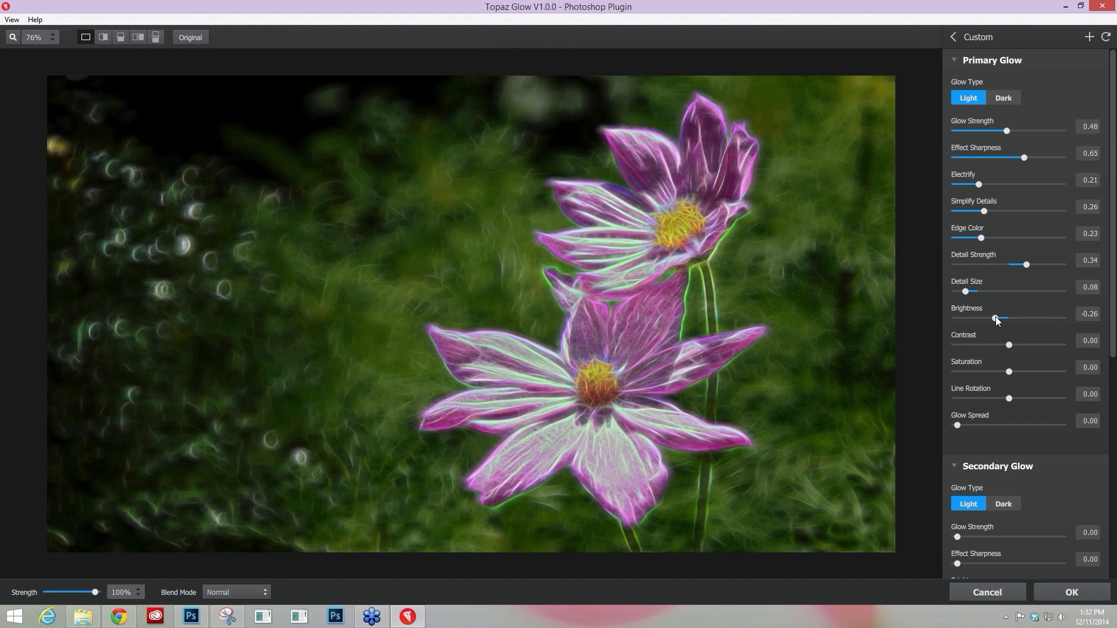
drag(996, 318, 989, 317)
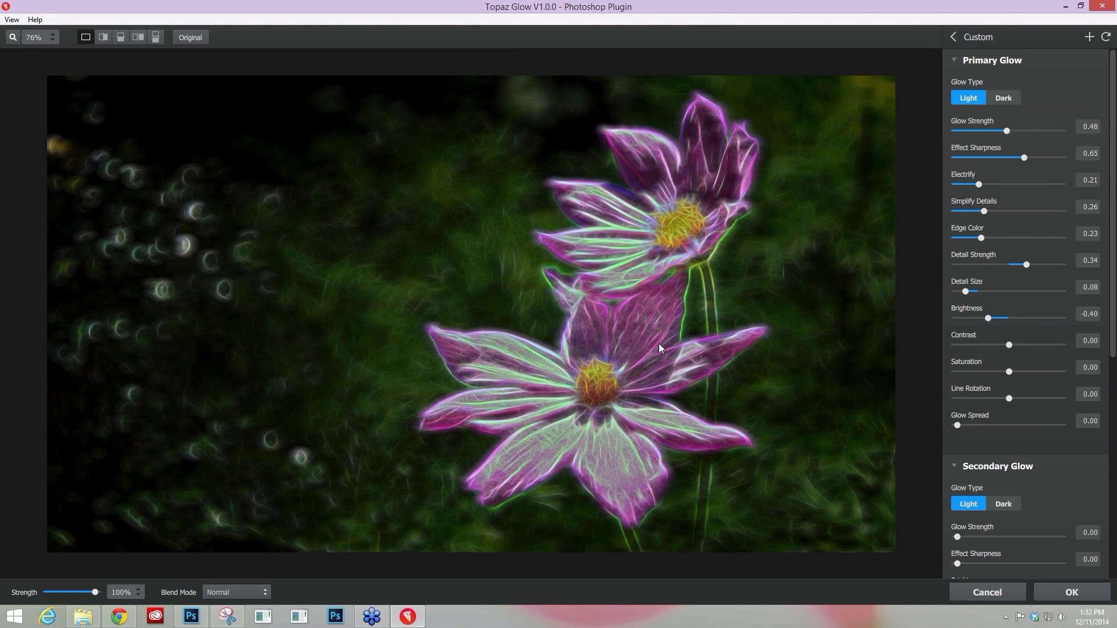
drag(987, 318, 975, 317)
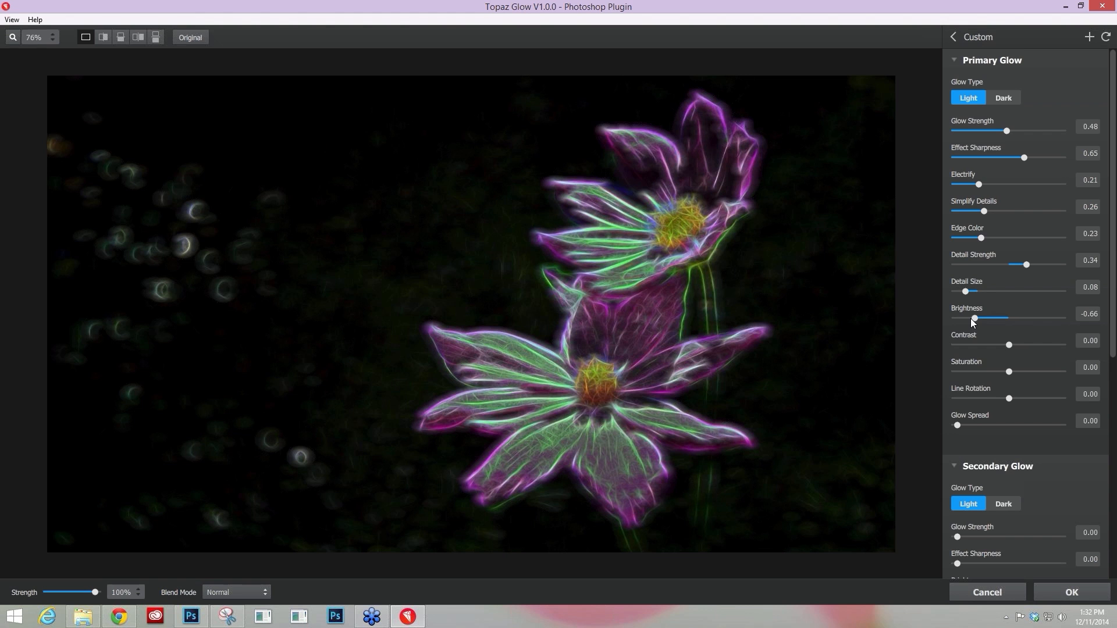
drag(973, 318, 982, 319)
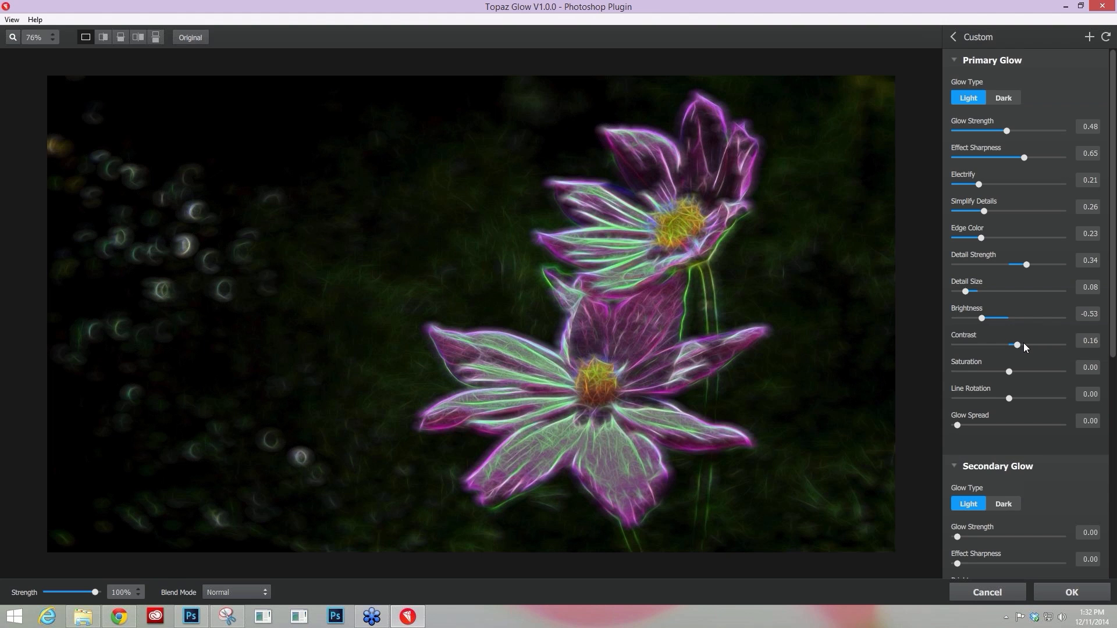
Set the primary glow's Contrast to 0.66 after trying 0.50 and 0.70.
drag(1023, 344, 1035, 341)
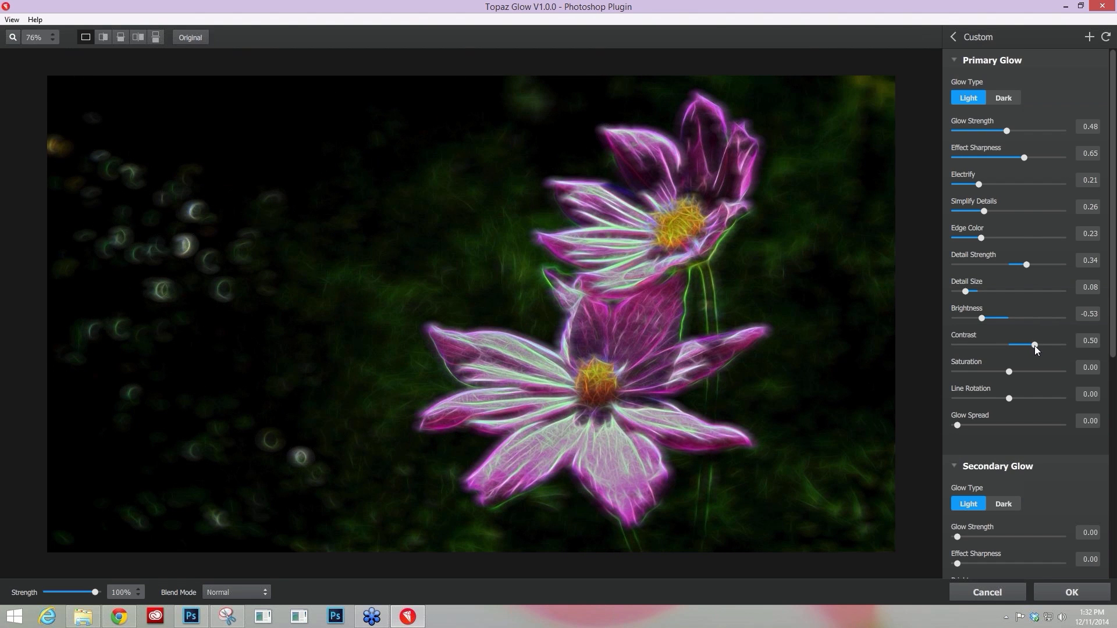
drag(1041, 344, 1043, 344)
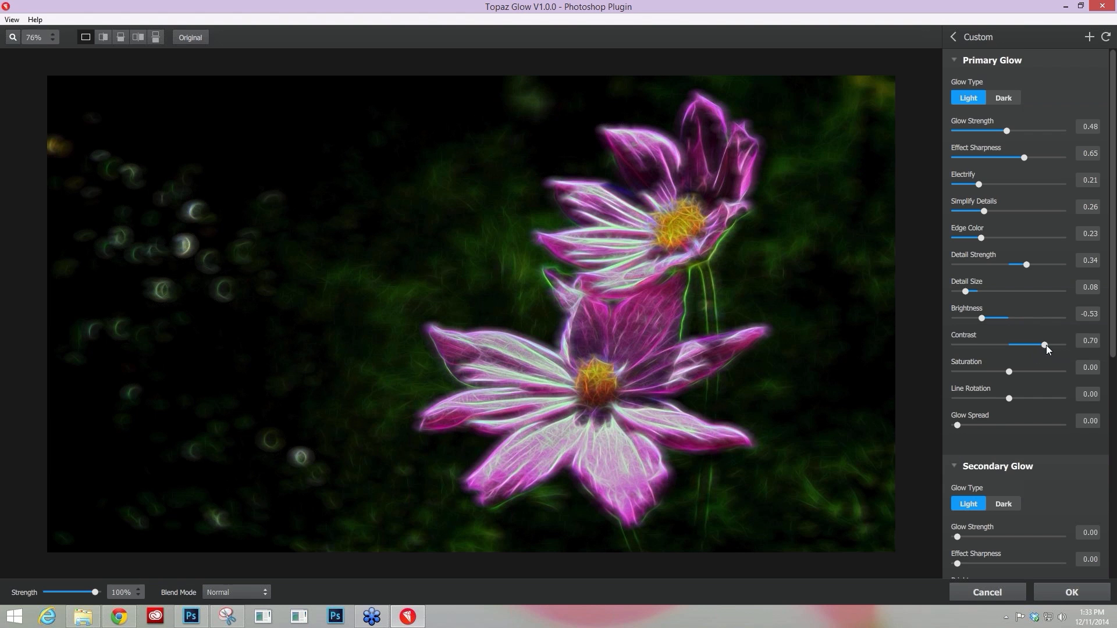
drag(1056, 343, 1043, 347)
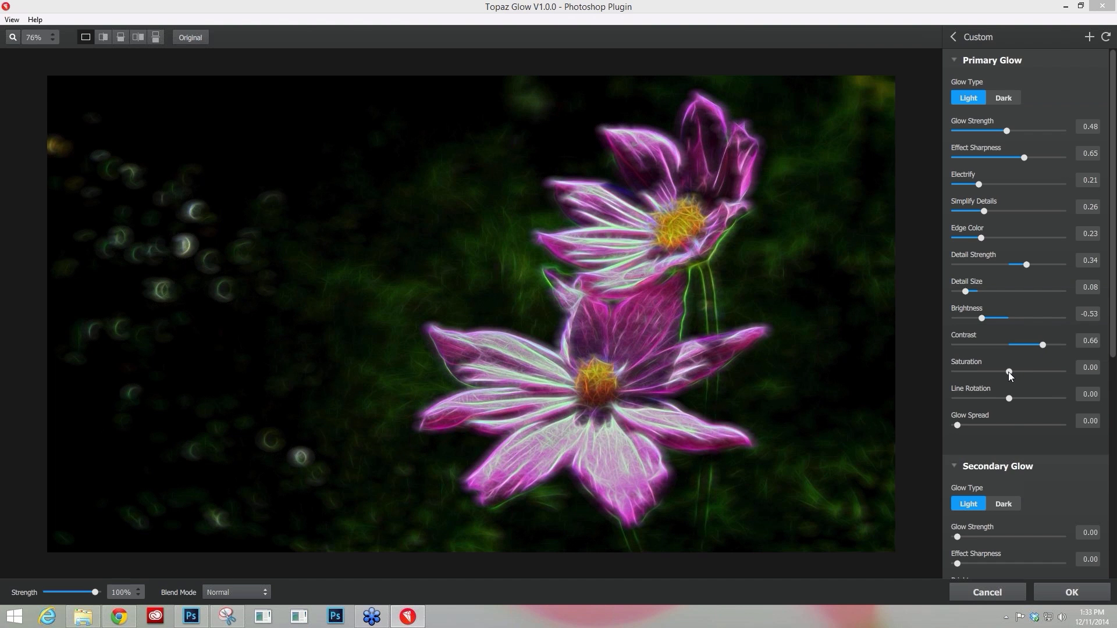
Set primary Saturation to 0.29 after trying 0.26 and -1.00, and set Edge Color to 0.21 after trying 0.00.
drag(1008, 372, 1023, 372)
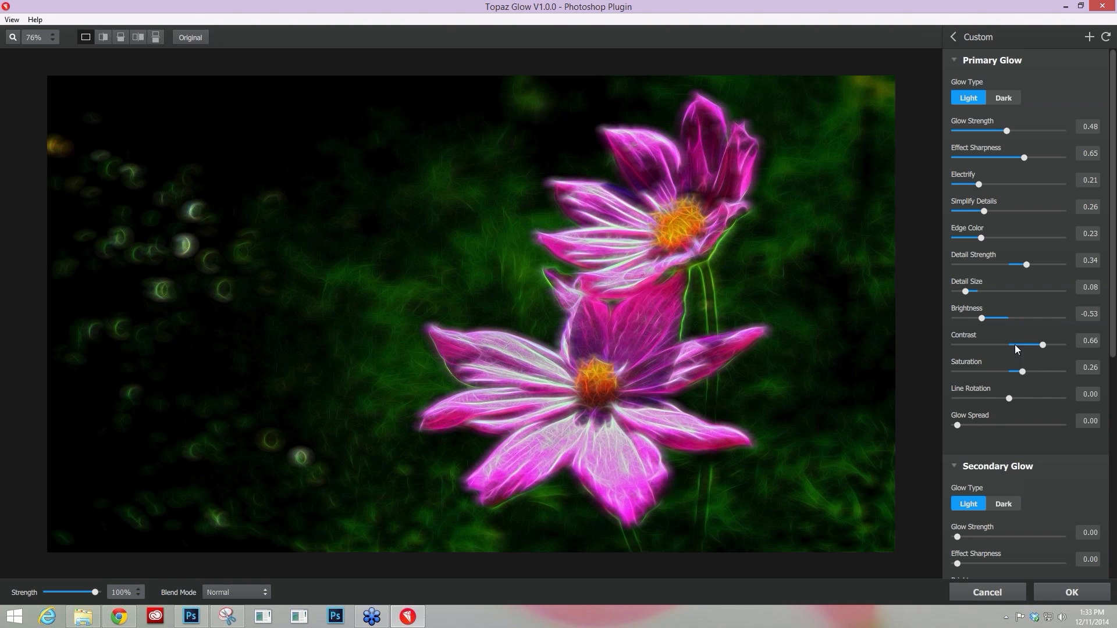
drag(1025, 371, 937, 375)
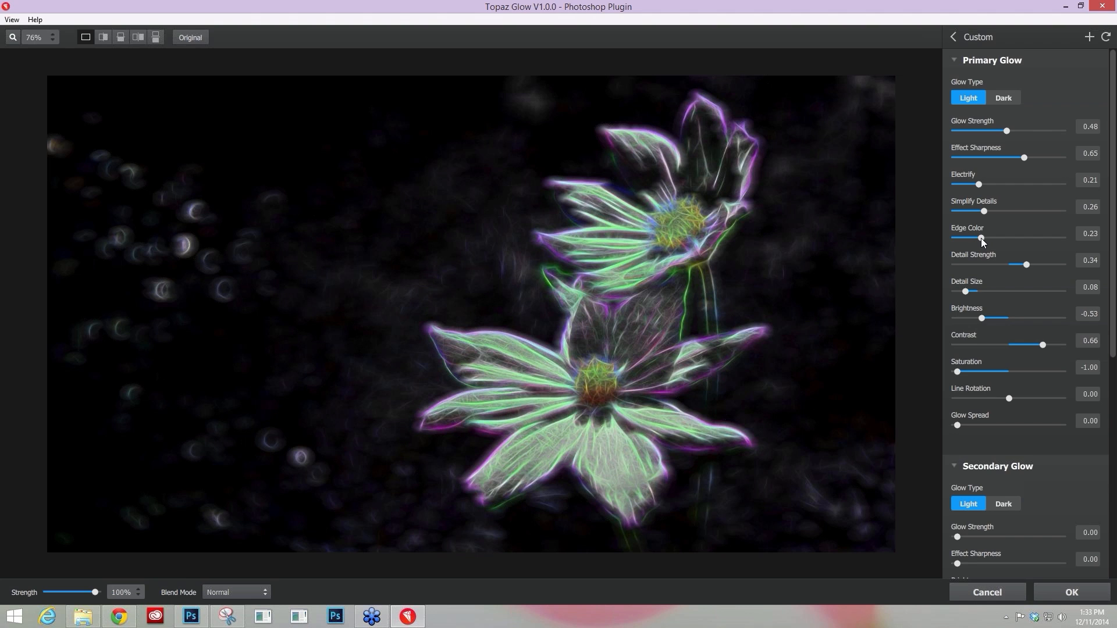
drag(981, 238, 944, 246)
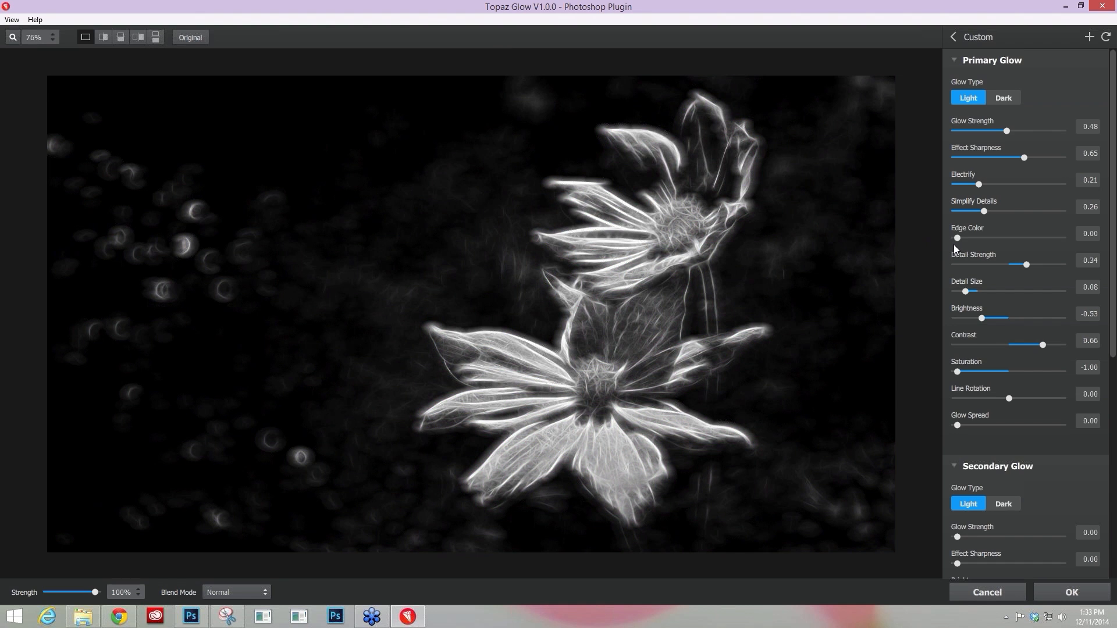
drag(961, 236, 976, 236)
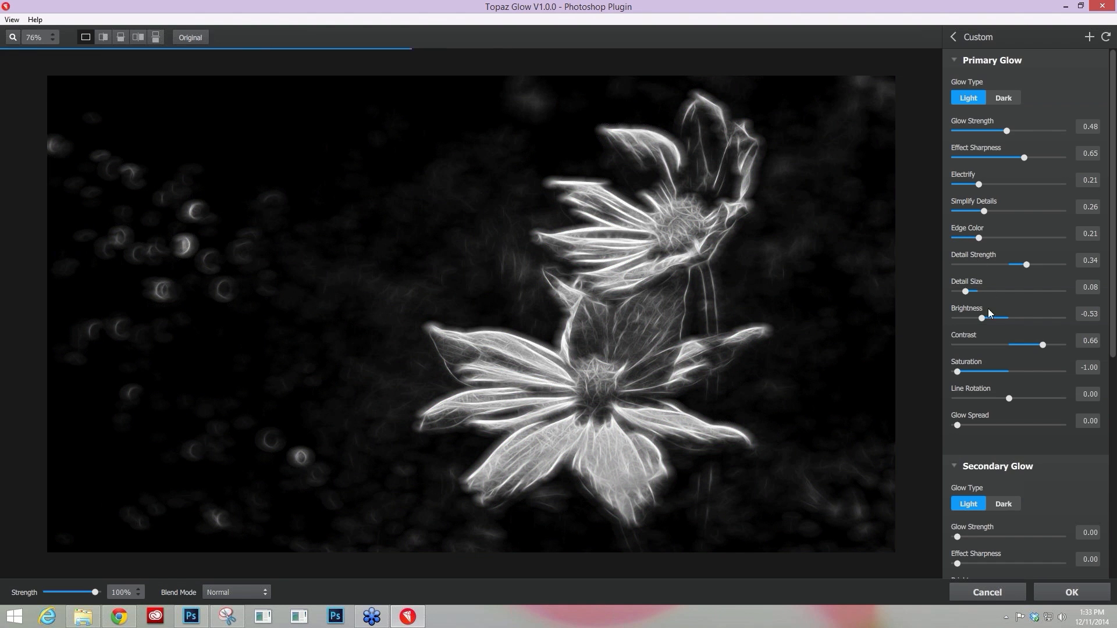
drag(958, 370, 1023, 369)
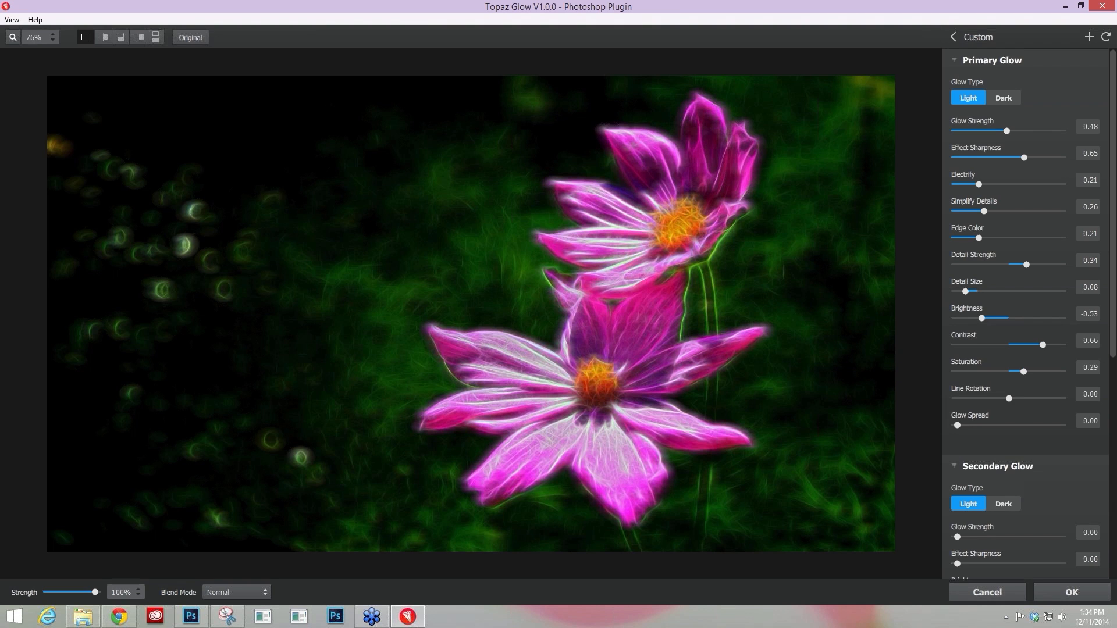
Try the primary glow's Line Rotation at -0.14 on the flowers at 100% zoom, and return it to 0.00.
key(alt+Tab)
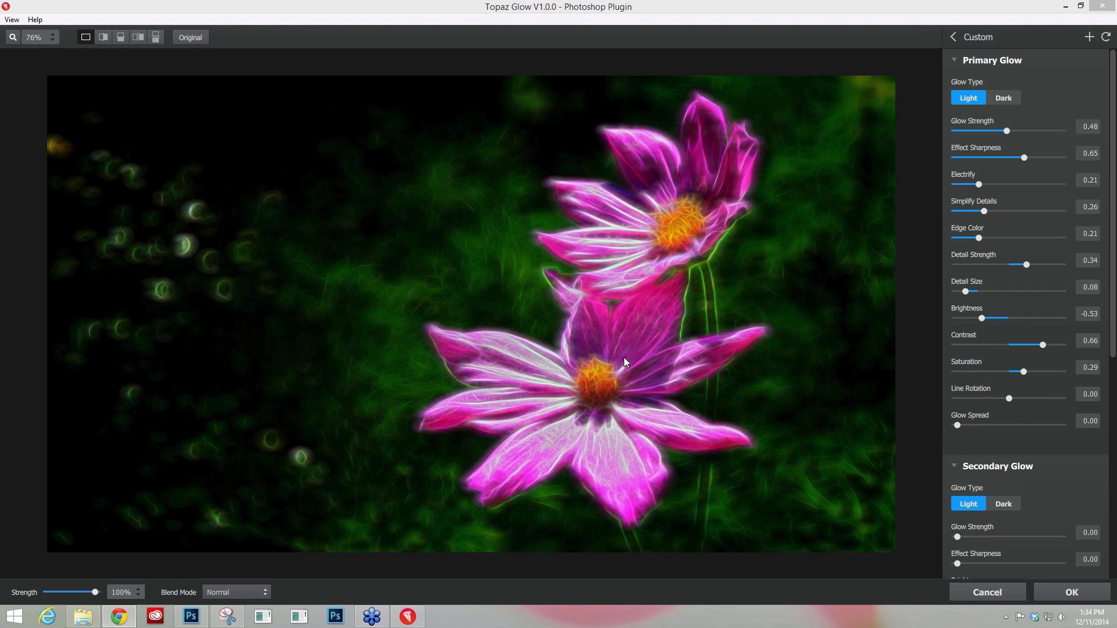
click(684, 362)
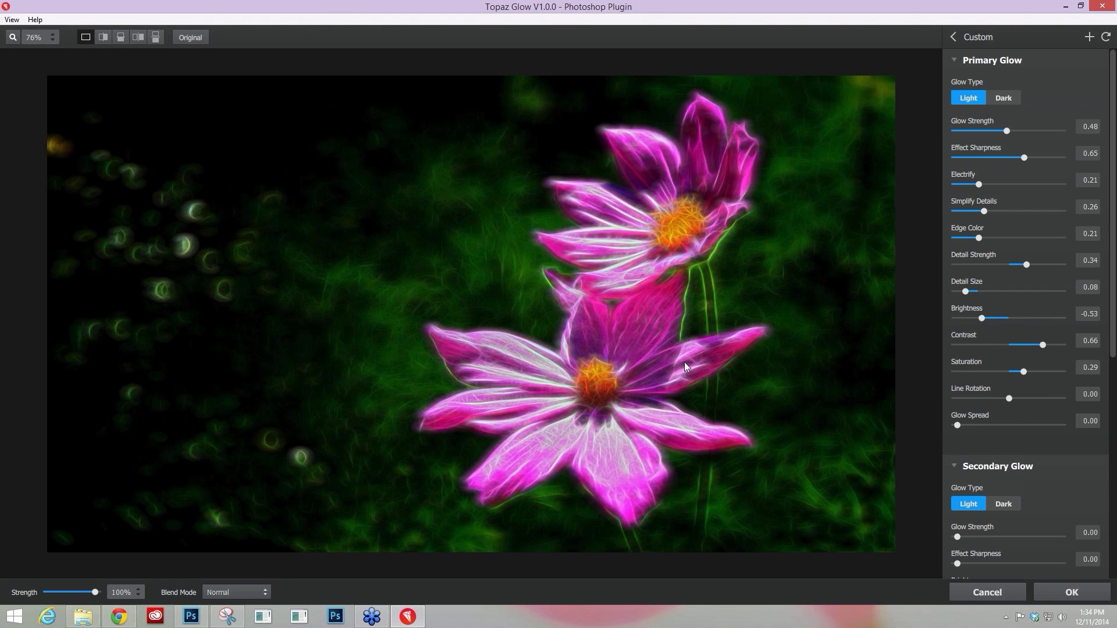
click(684, 362)
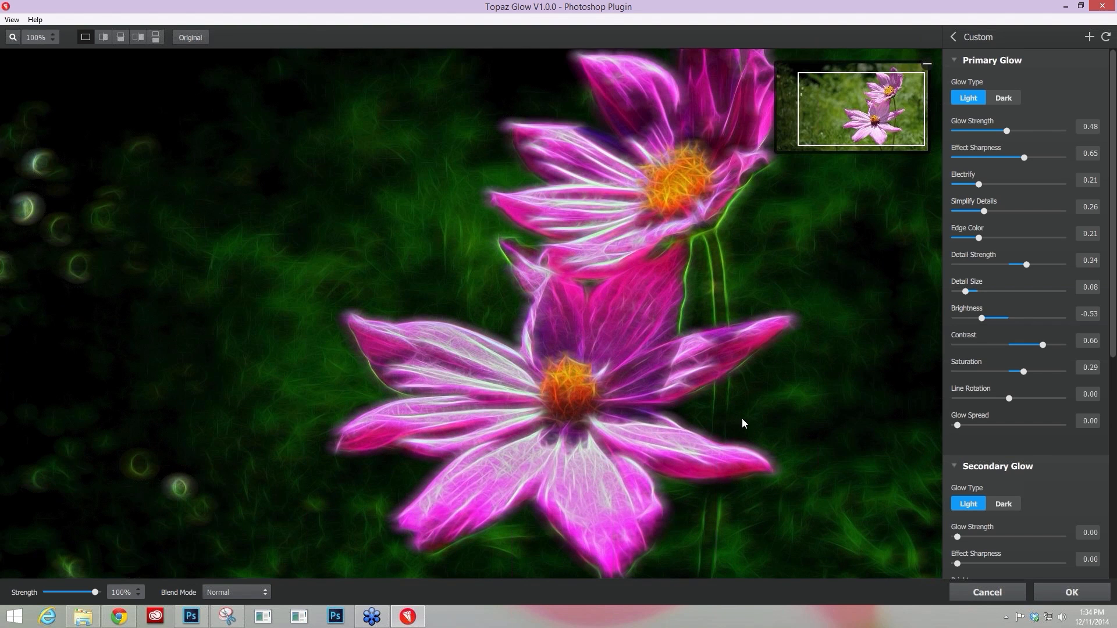
click(783, 453)
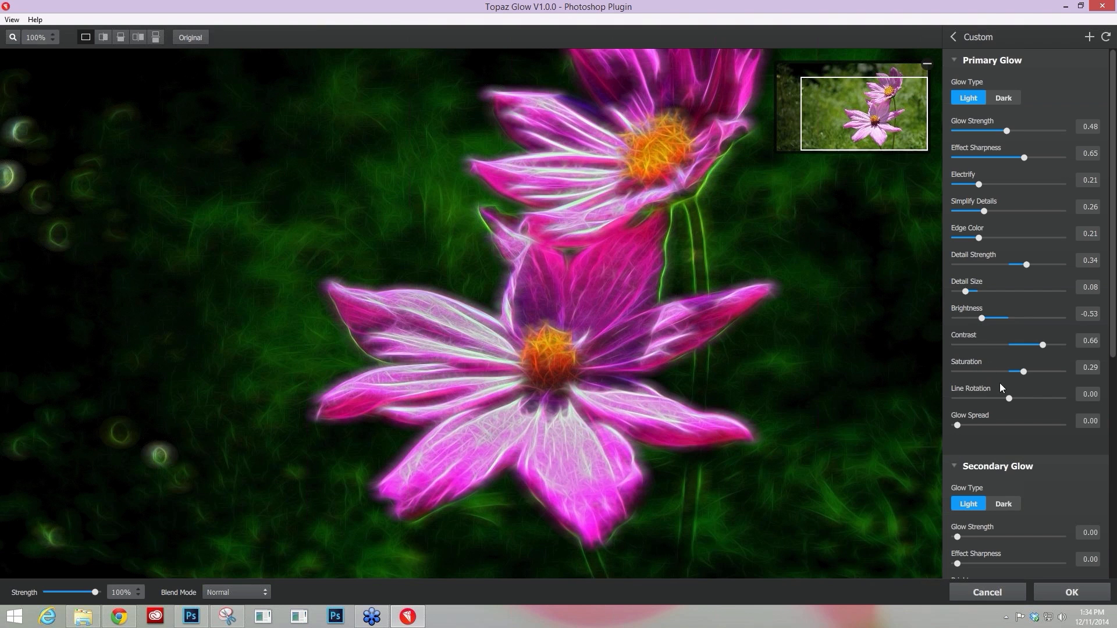
mouse_move(1008, 395)
mouse_down()
mouse_move(1052, 396)
mouse_move(975, 404)
mouse_move(987, 396)
mouse_up()
mouse_move(997, 398)
mouse_down()
mouse_move(1016, 398)
mouse_move(1002, 398)
mouse_up()
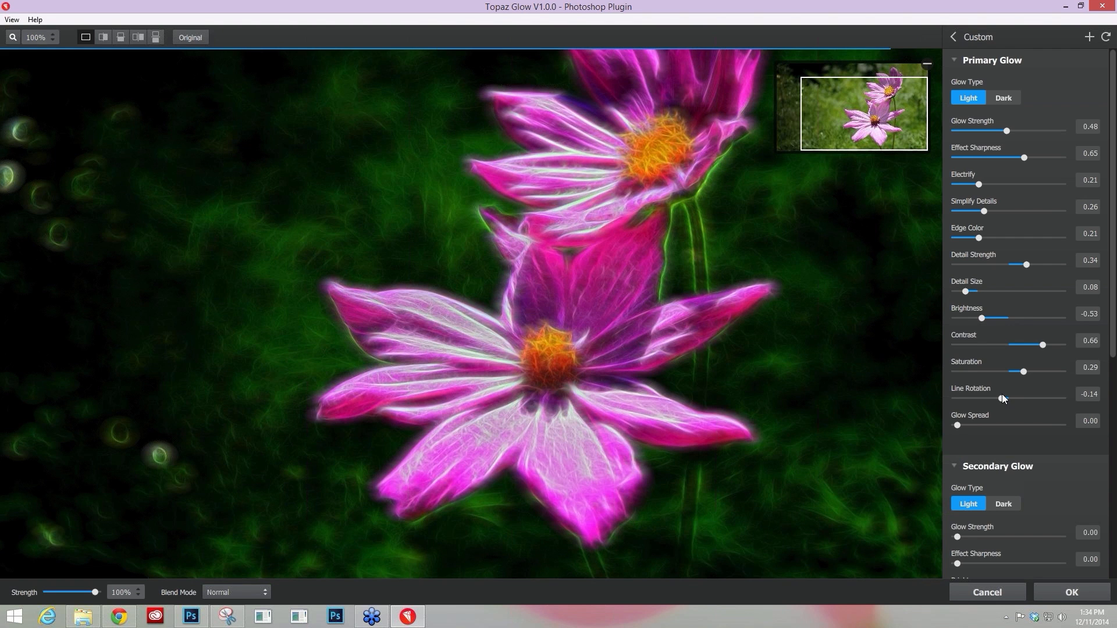
mouse_move(1002, 399)
mouse_down()
mouse_move(1023, 398)
mouse_move(998, 398)
mouse_up()
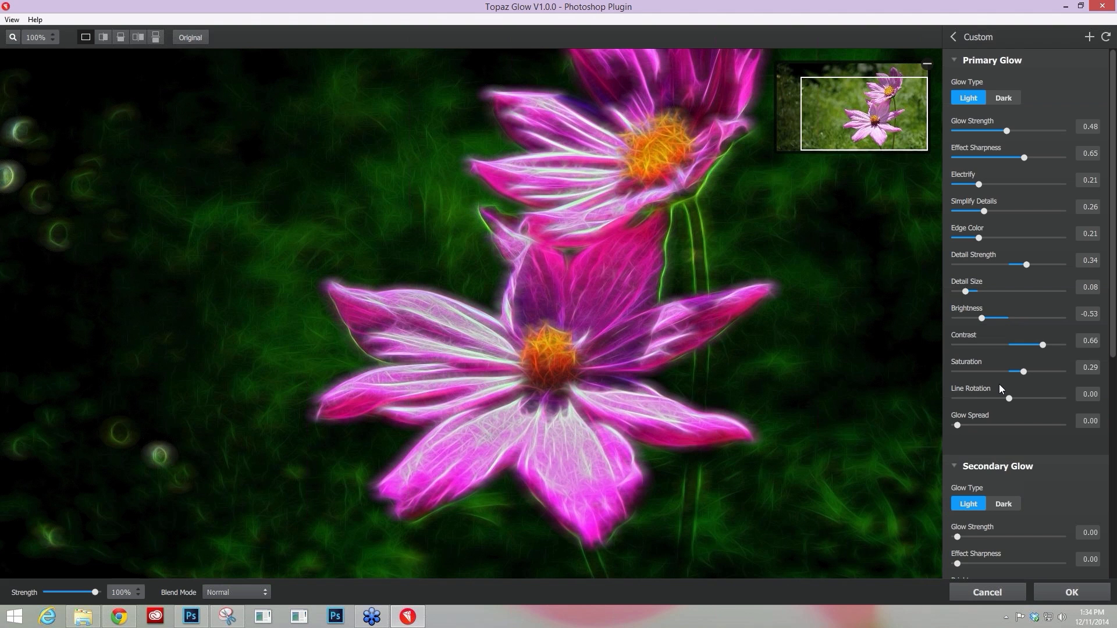
Set the primary glow's Glow Spread to 0.21 after trying 0.49 and 0.78, judging it on the whole photo.
drag(954, 425, 1008, 424)
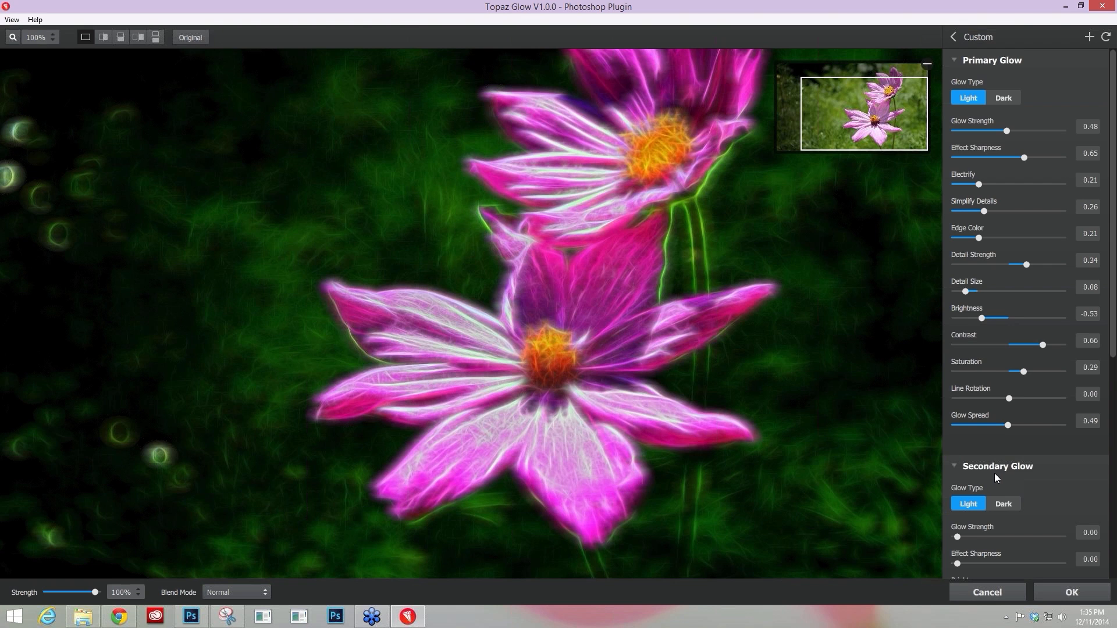
drag(1007, 421, 1037, 417)
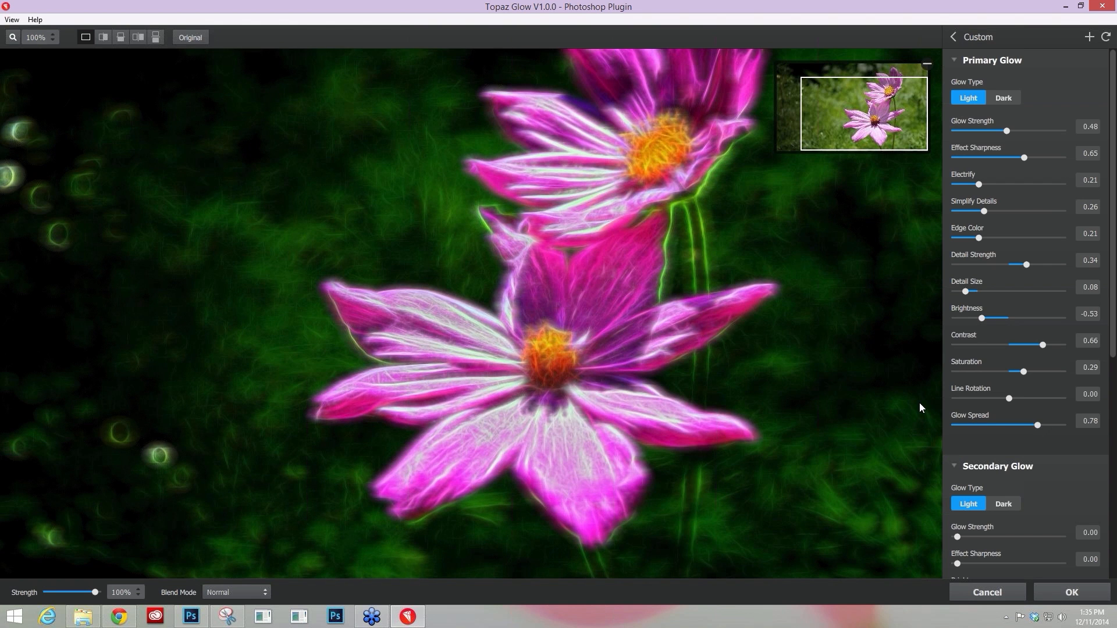
scroll(919, 403, down, 3)
click(979, 425)
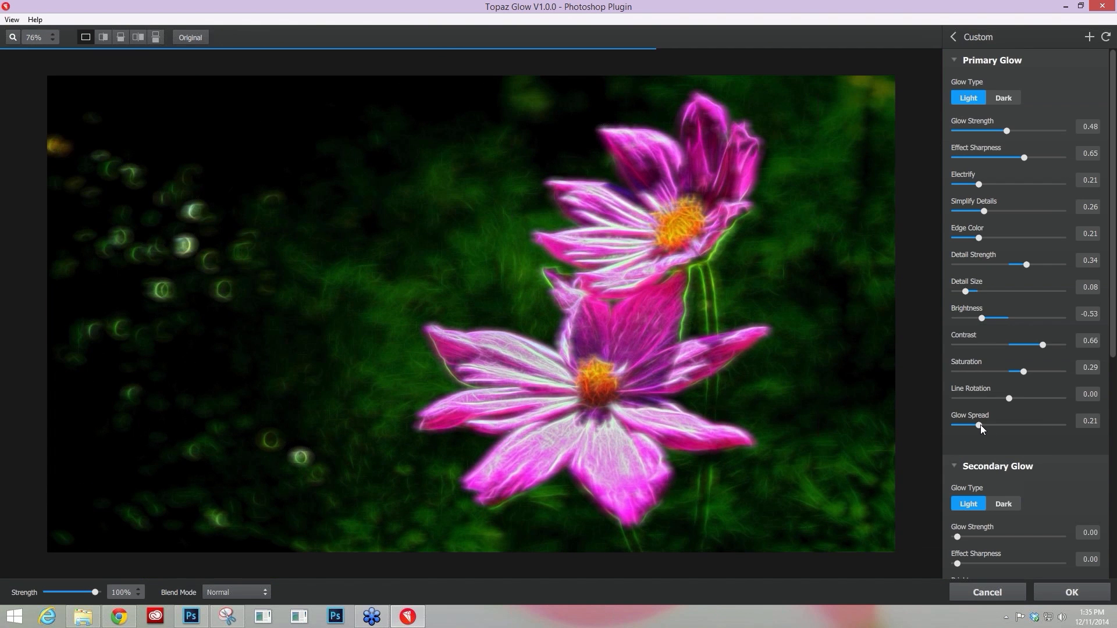
scroll(965, 326, down, 1)
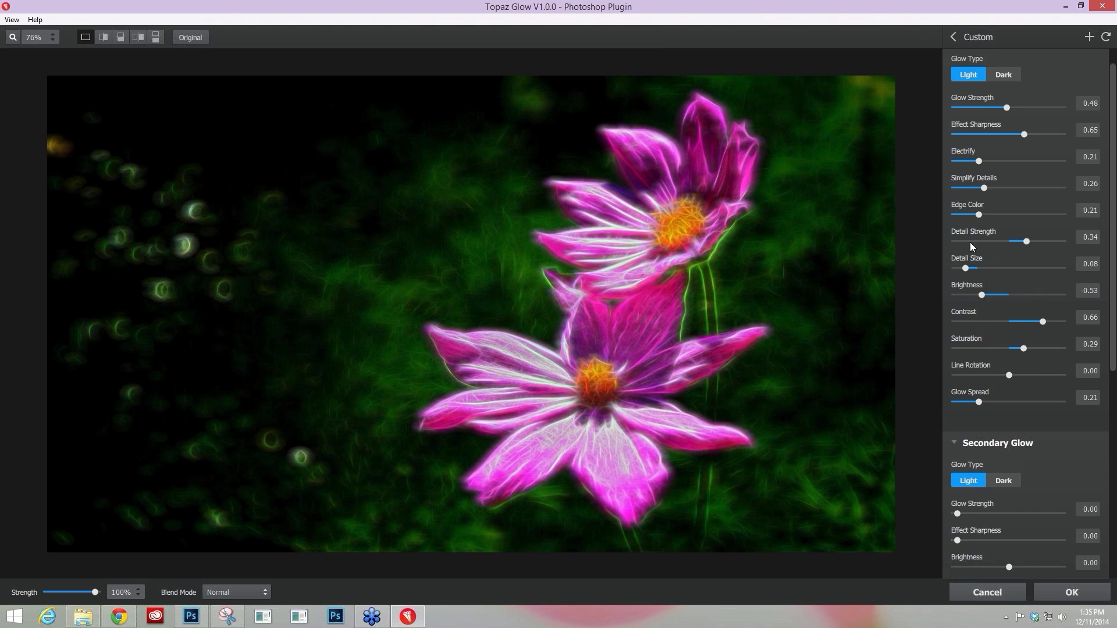
Try the Dark glow type for the primary glow, and switch it back to Light.
scroll(966, 145, up, 1)
click(951, 60)
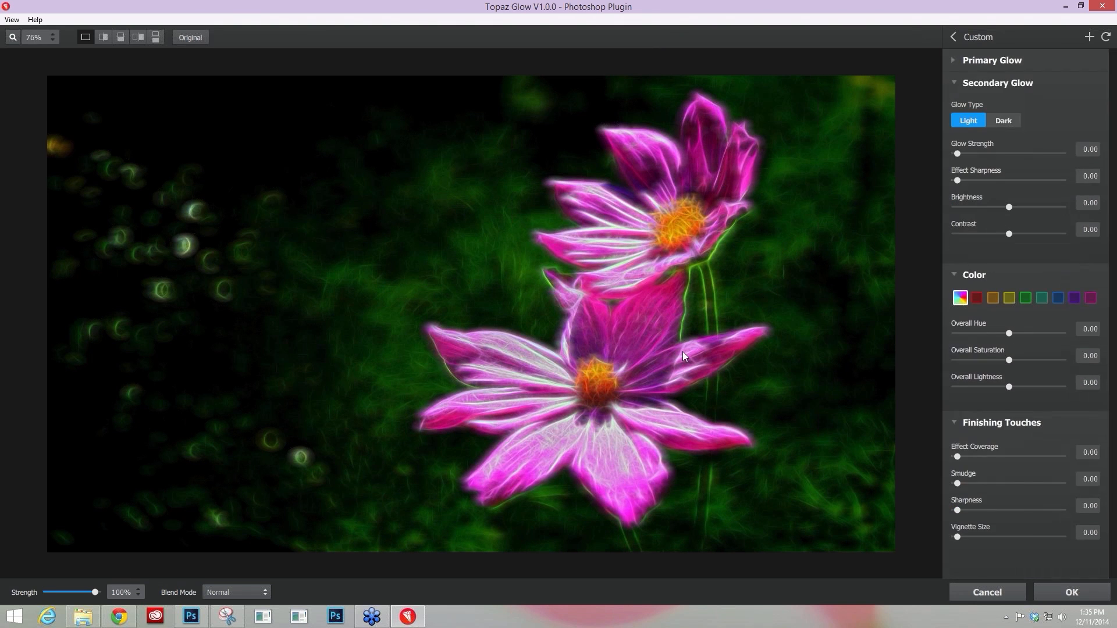
drag(705, 363, 731, 357)
click(953, 61)
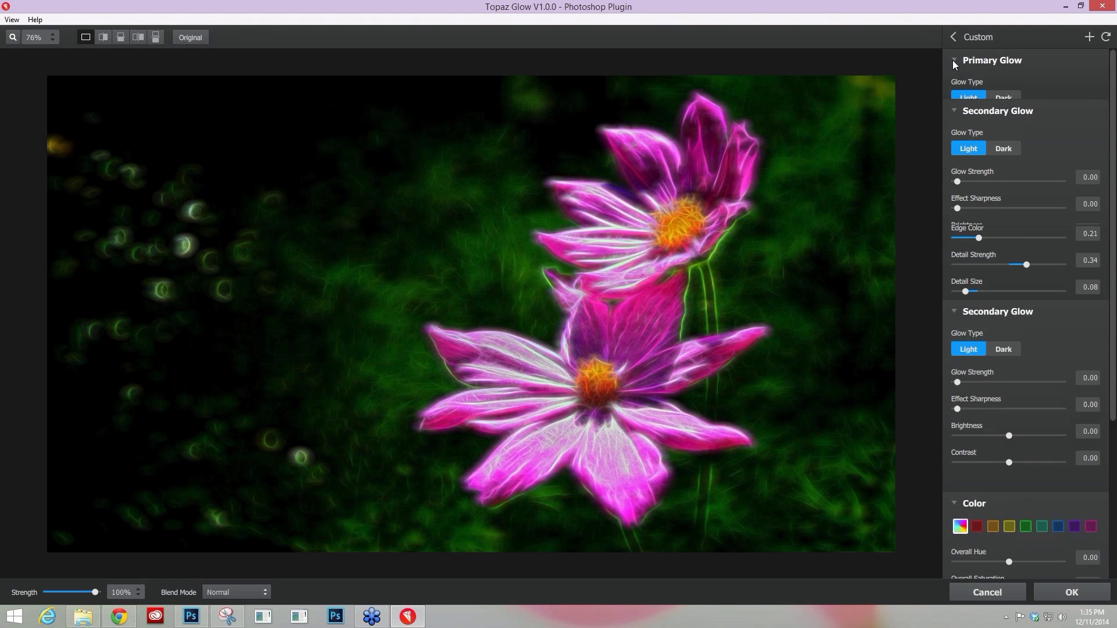
click(1005, 98)
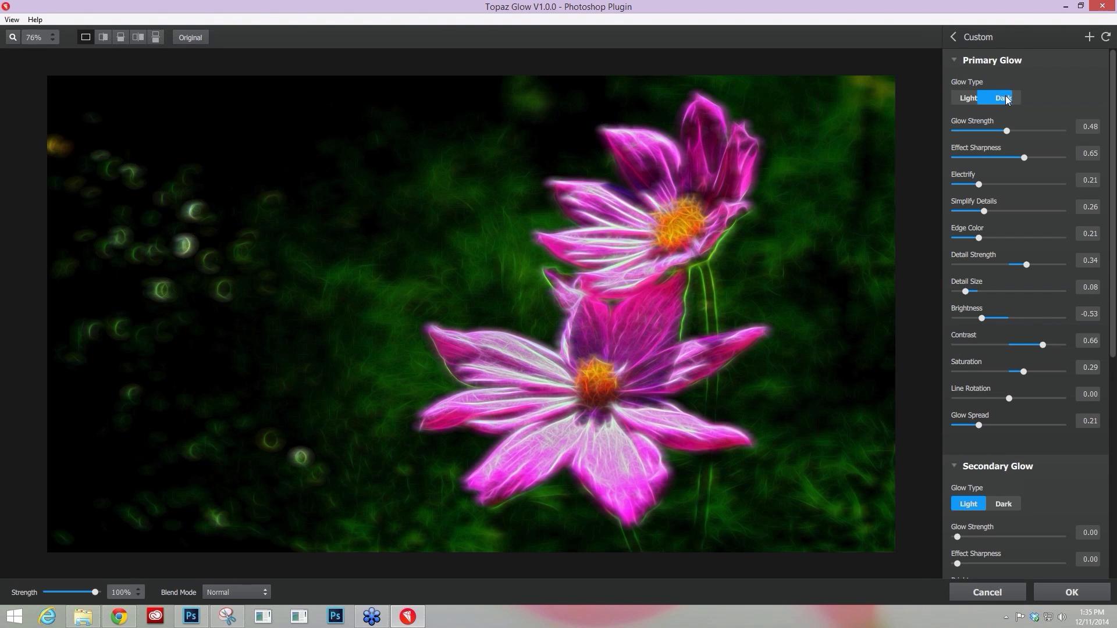
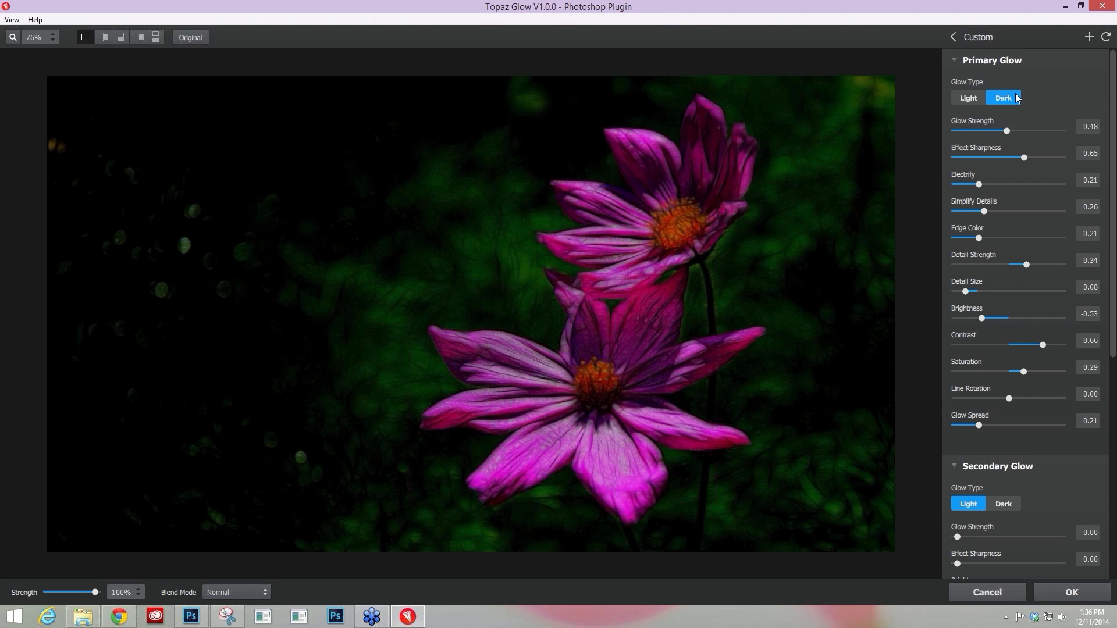
click(966, 99)
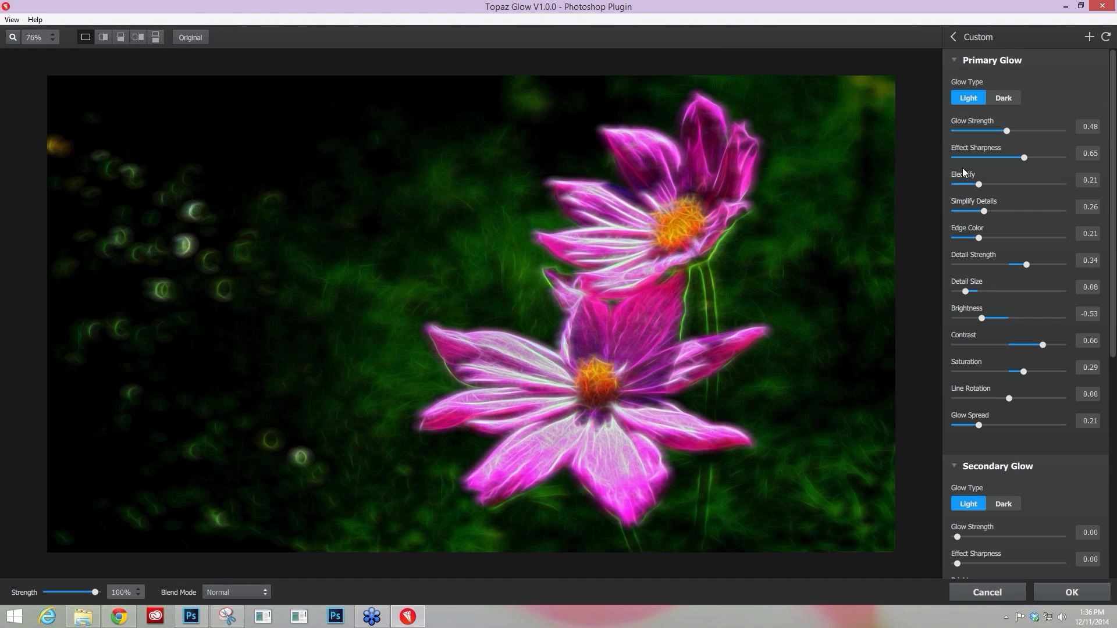
Collapse the Primary Glow settings, and set the secondary glow's Glow Strength to 0.44 and Effect Sharpness to 0.37.
click(953, 60)
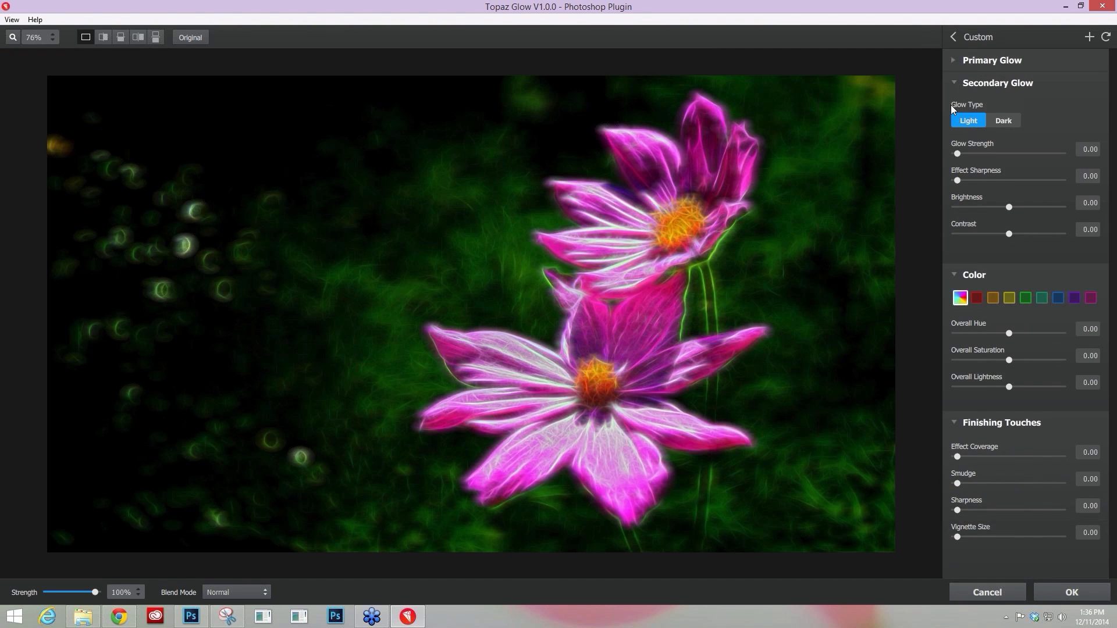
click(955, 84)
click(955, 84)
drag(995, 152, 1002, 153)
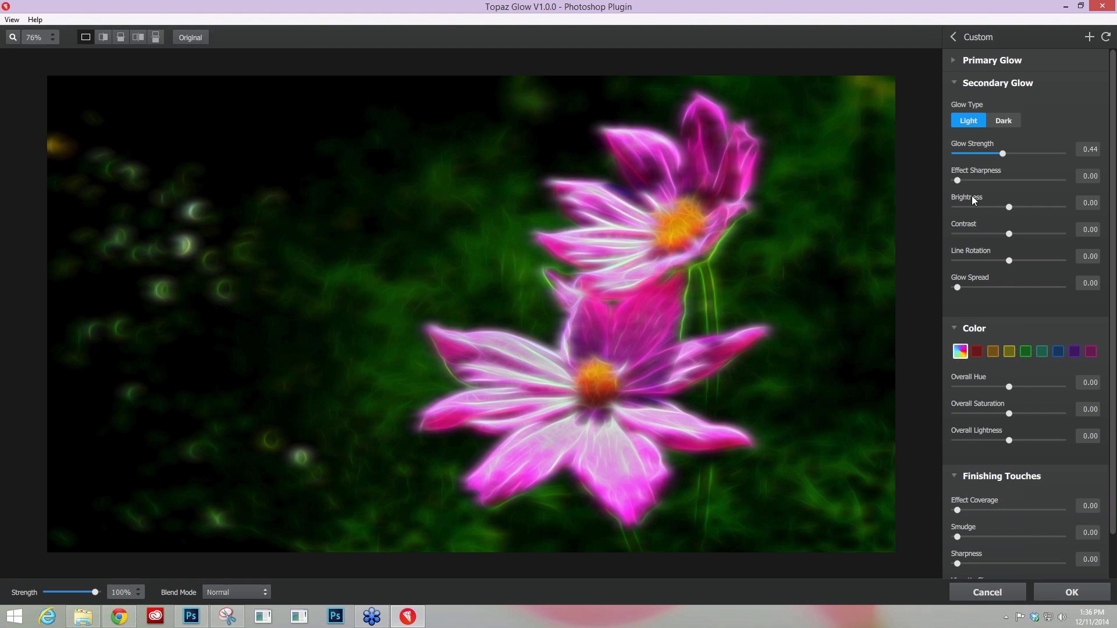
drag(960, 180, 994, 180)
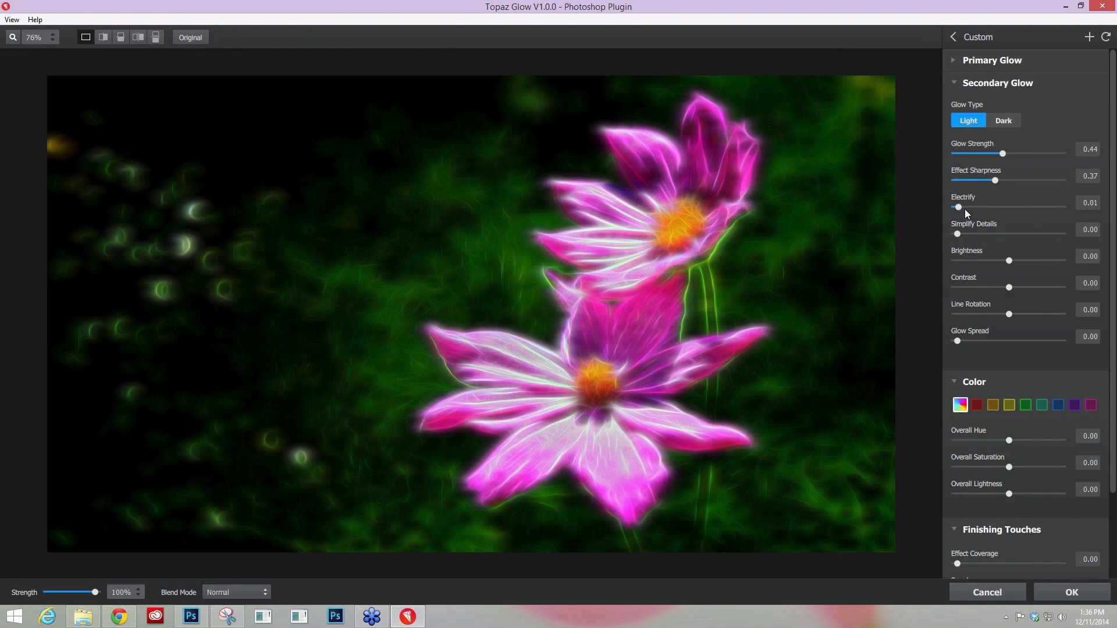
Set the secondary glow's Electrify to 0.09 after trying 0.17, and its Simplify Details to 0.11.
drag(964, 209, 976, 209)
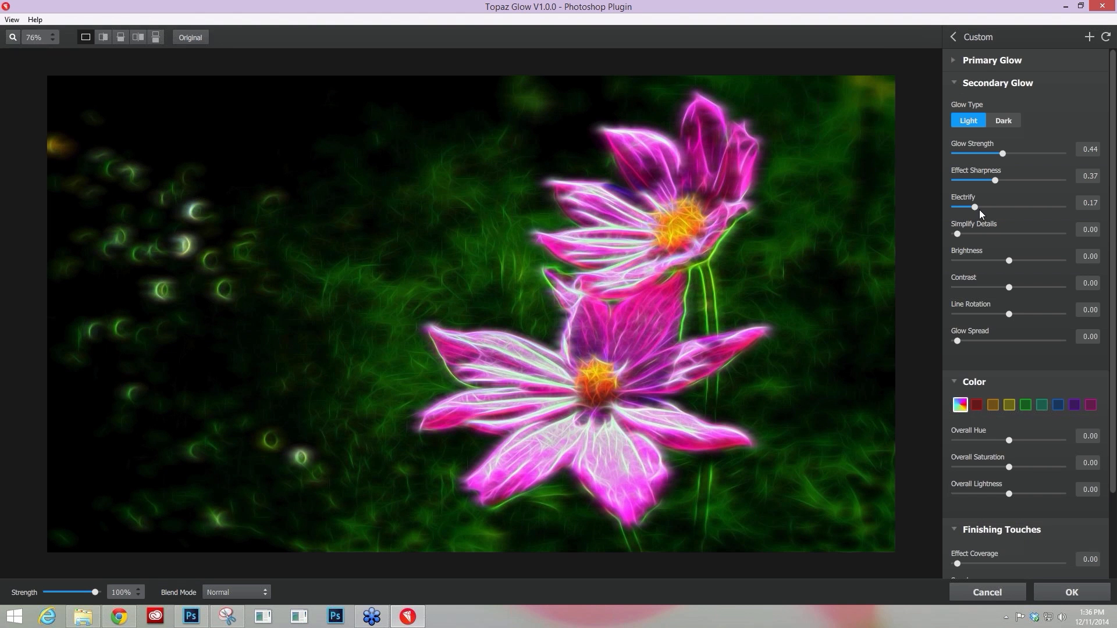
mouse_move(975, 200)
mouse_down()
mouse_move(985, 202)
mouse_move(969, 202)
mouse_up()
drag(969, 204, 964, 205)
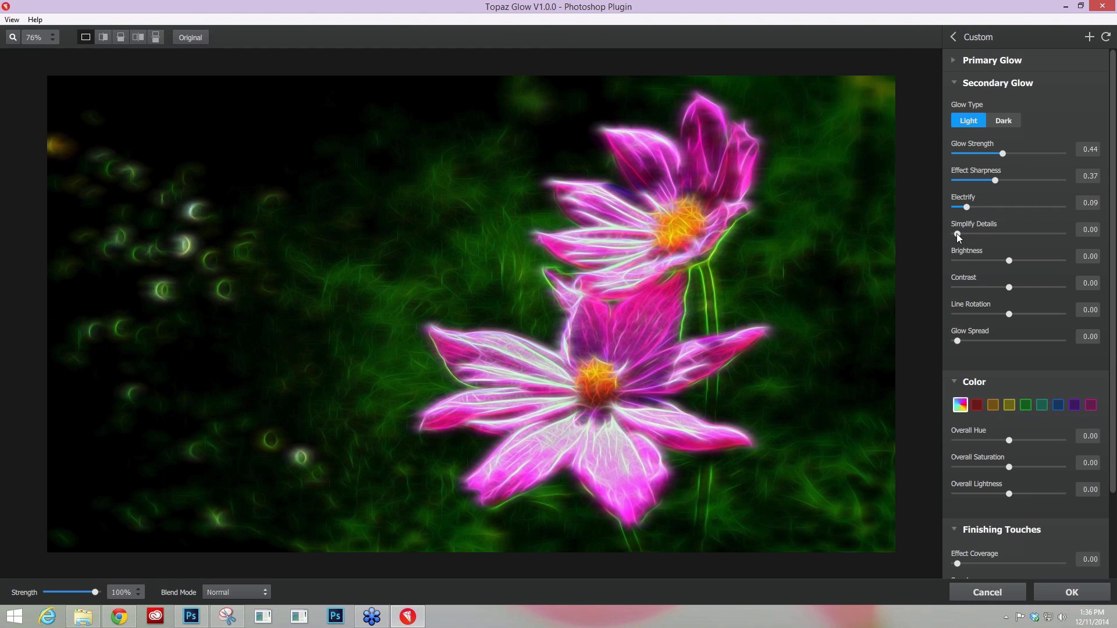
drag(965, 235, 968, 235)
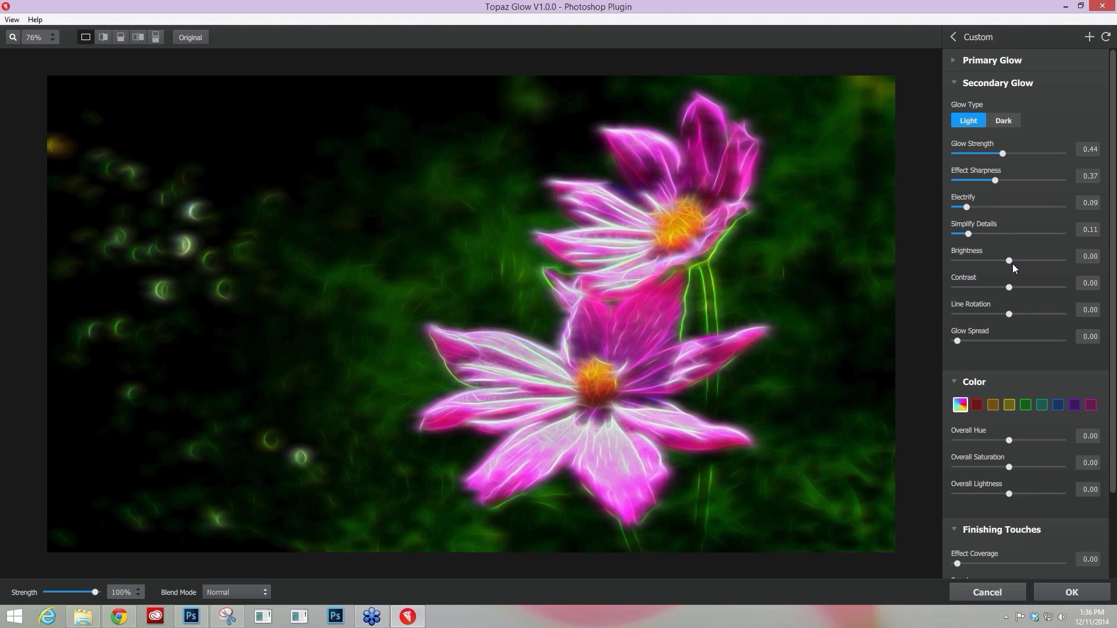
Balance the secondary glow with Brightness at 0.18 and Contrast at 0.42, and reduce its Simplify Details to 0.05.
drag(1005, 260, 1025, 287)
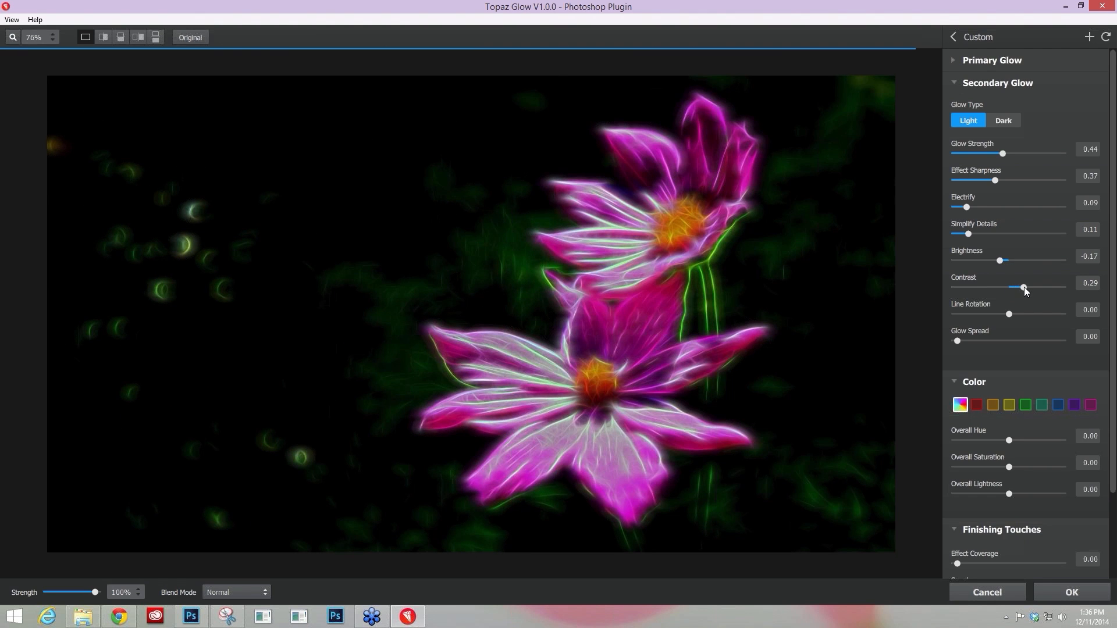
drag(1026, 287, 1036, 287)
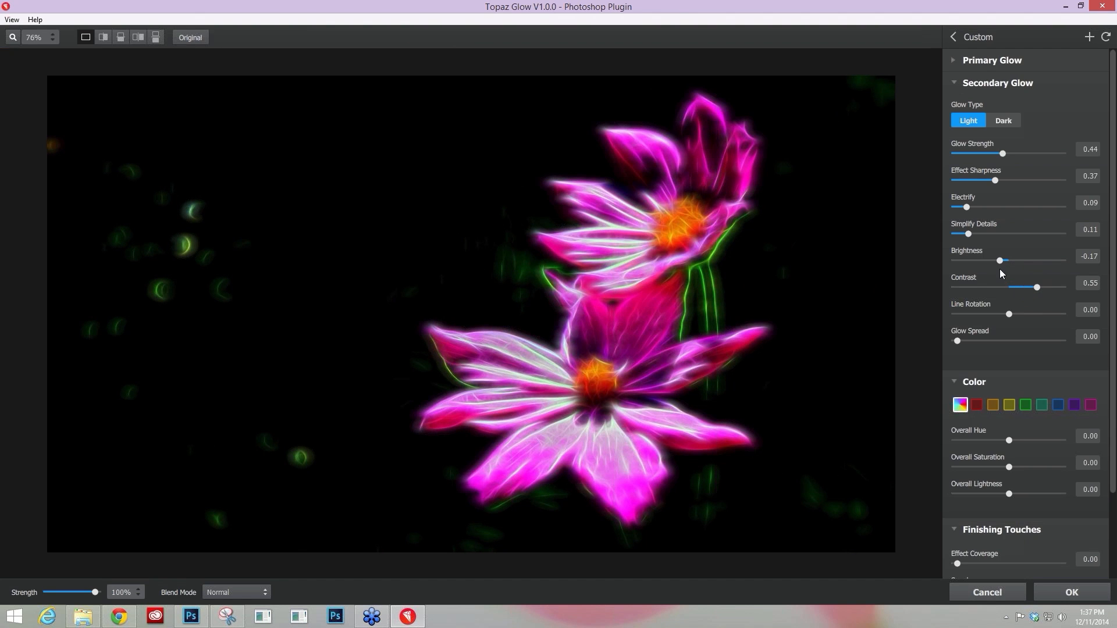
drag(999, 260, 1021, 260)
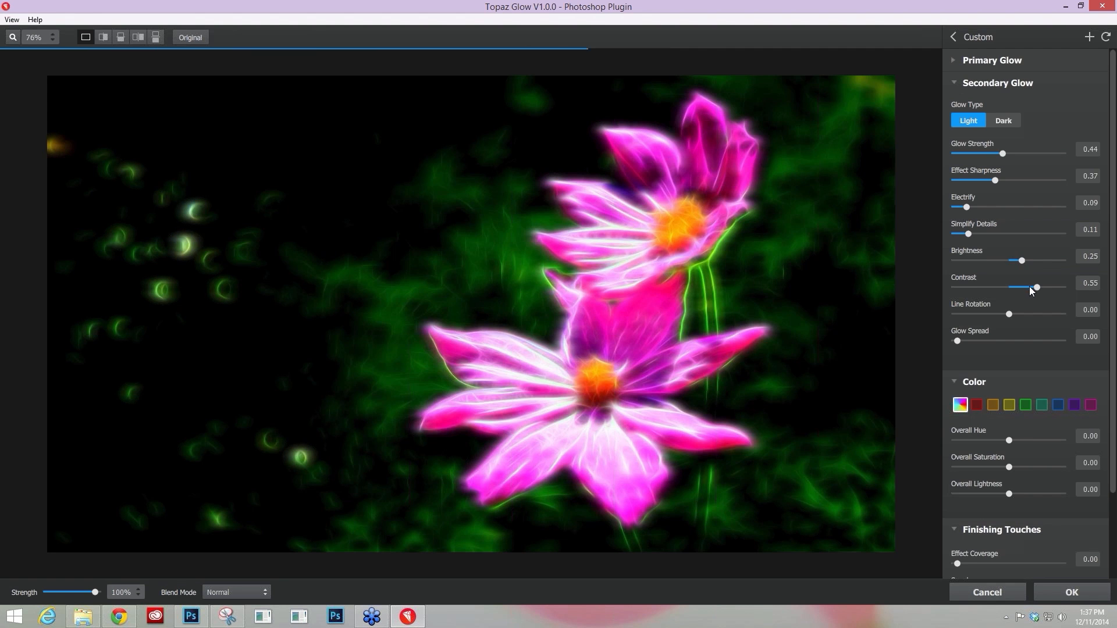
click(1029, 287)
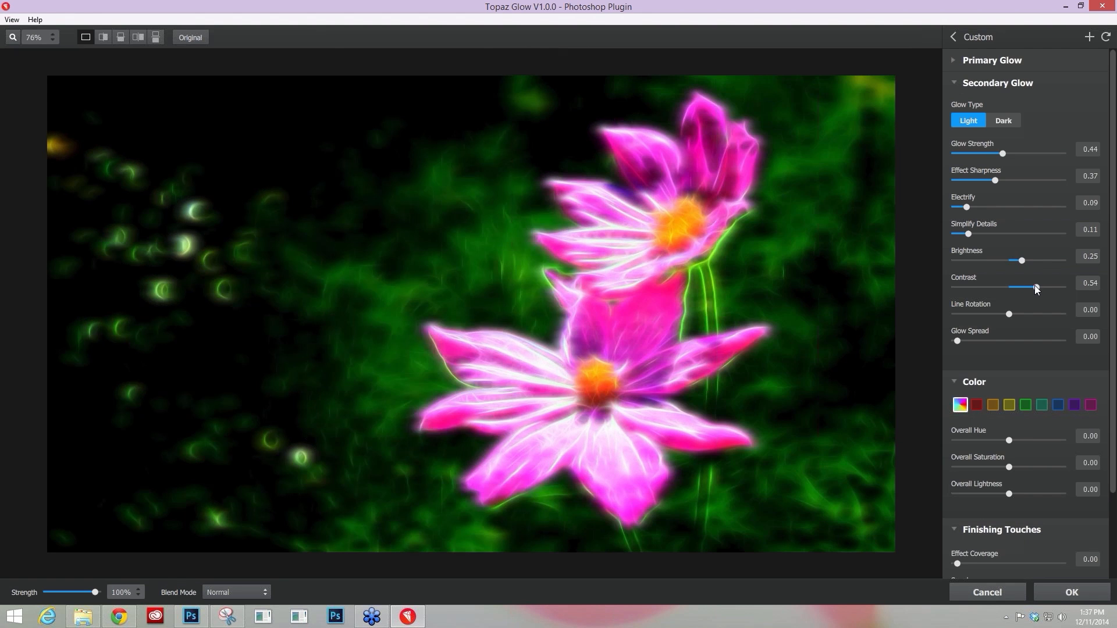
drag(1020, 261, 1016, 260)
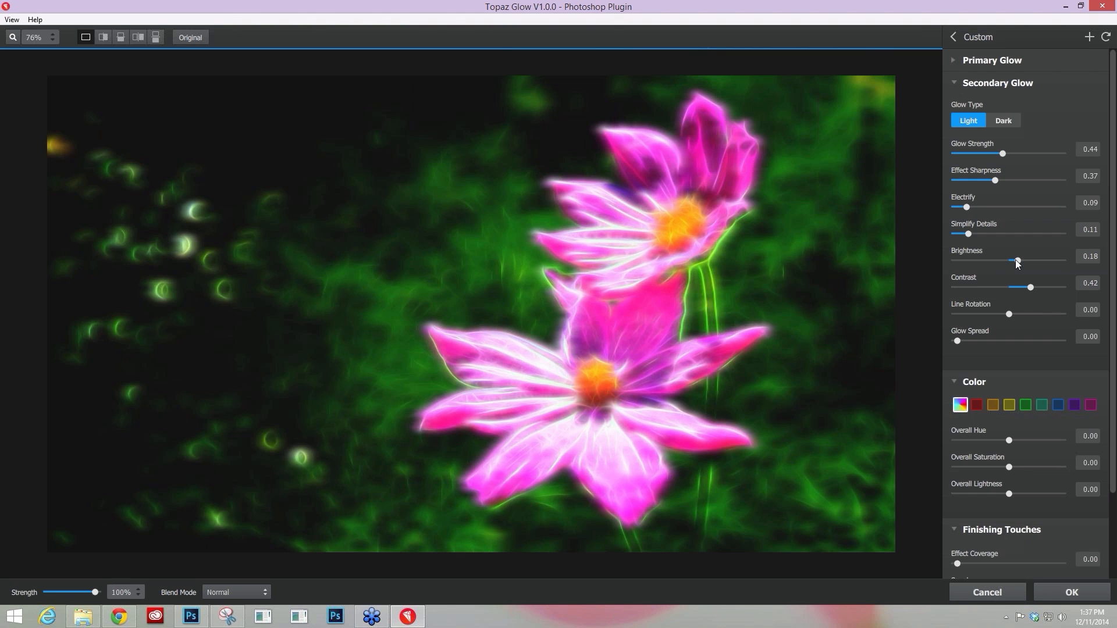
drag(967, 233, 961, 233)
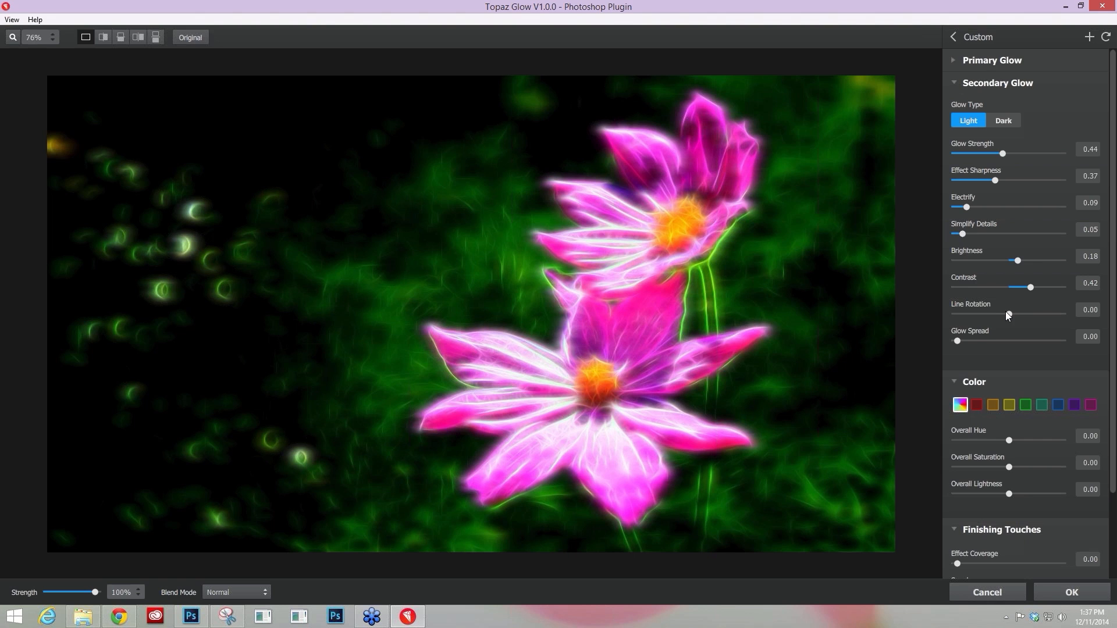
drag(956, 340, 931, 335)
Try the Dark glow type for the secondary glow, and switch it back to Light.
click(954, 83)
click(955, 82)
click(1012, 120)
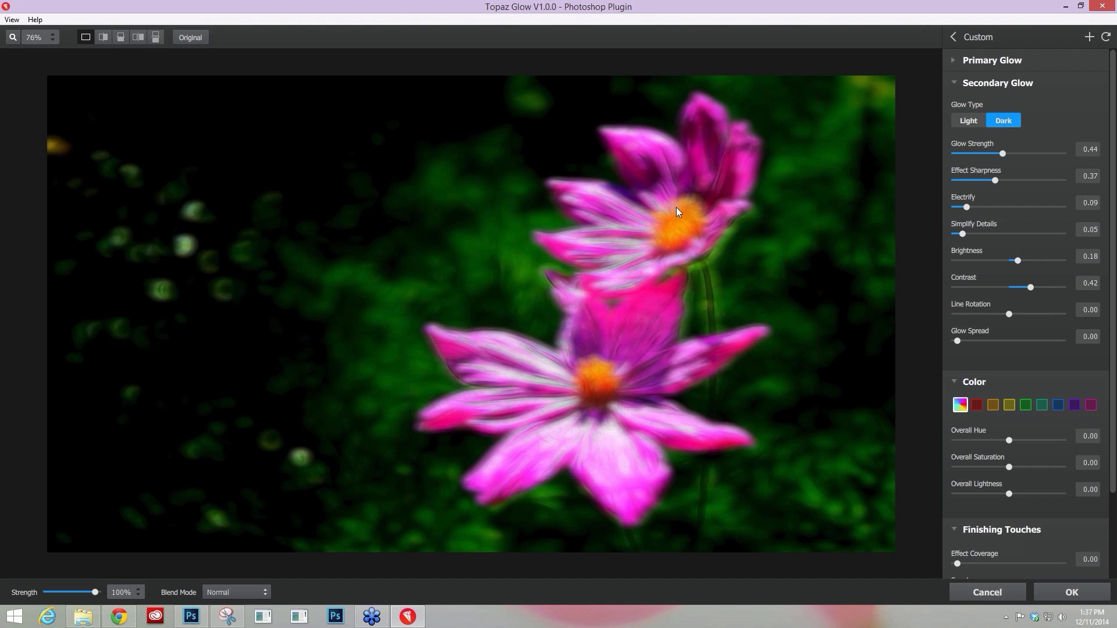
click(955, 83)
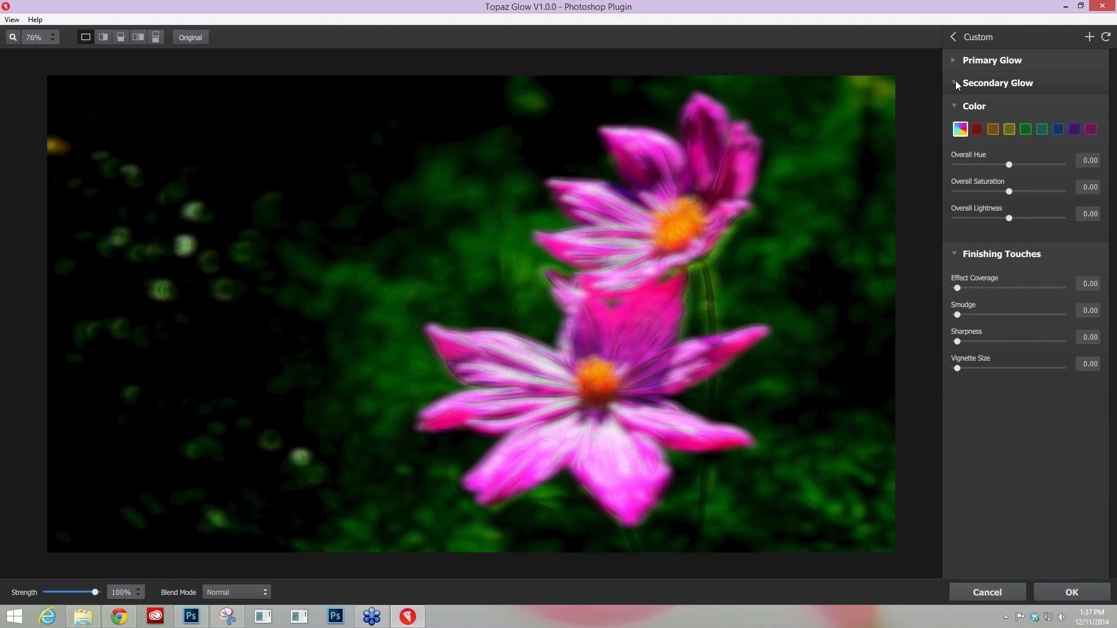
click(955, 83)
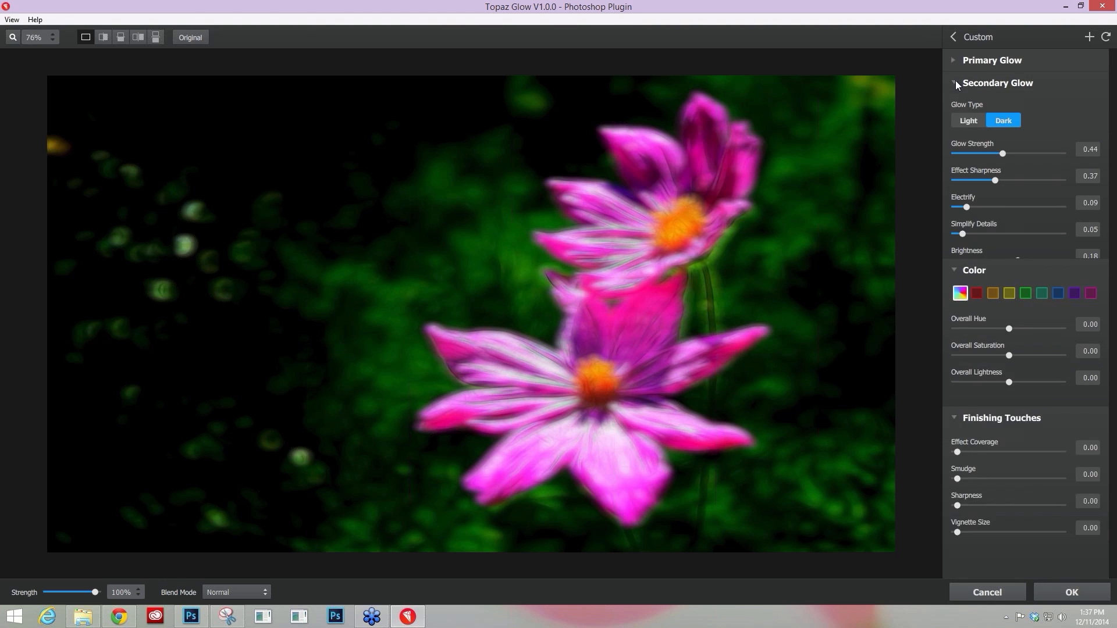
click(967, 121)
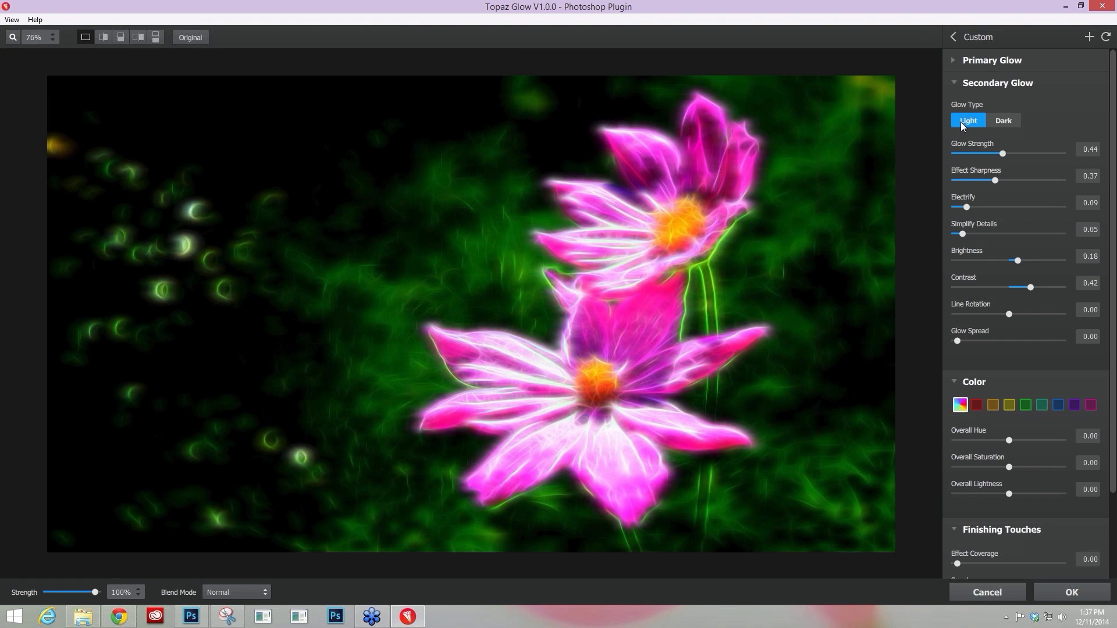
Collapse the Secondary Glow settings, and raise the green color channel's Saturation to 0.50.
click(954, 85)
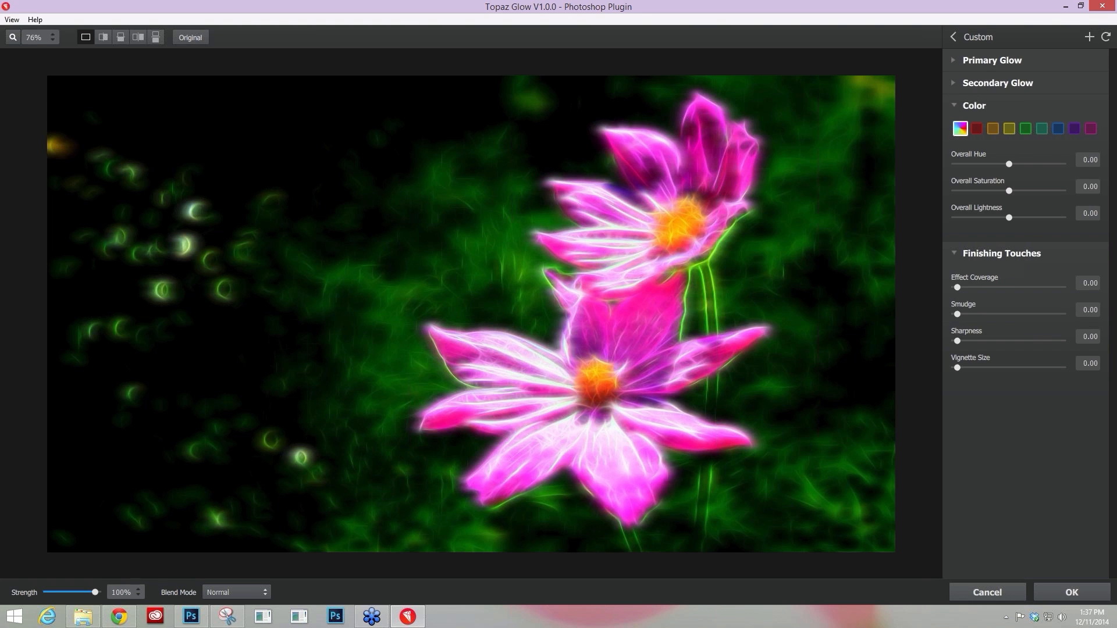
key(alt+Tab)
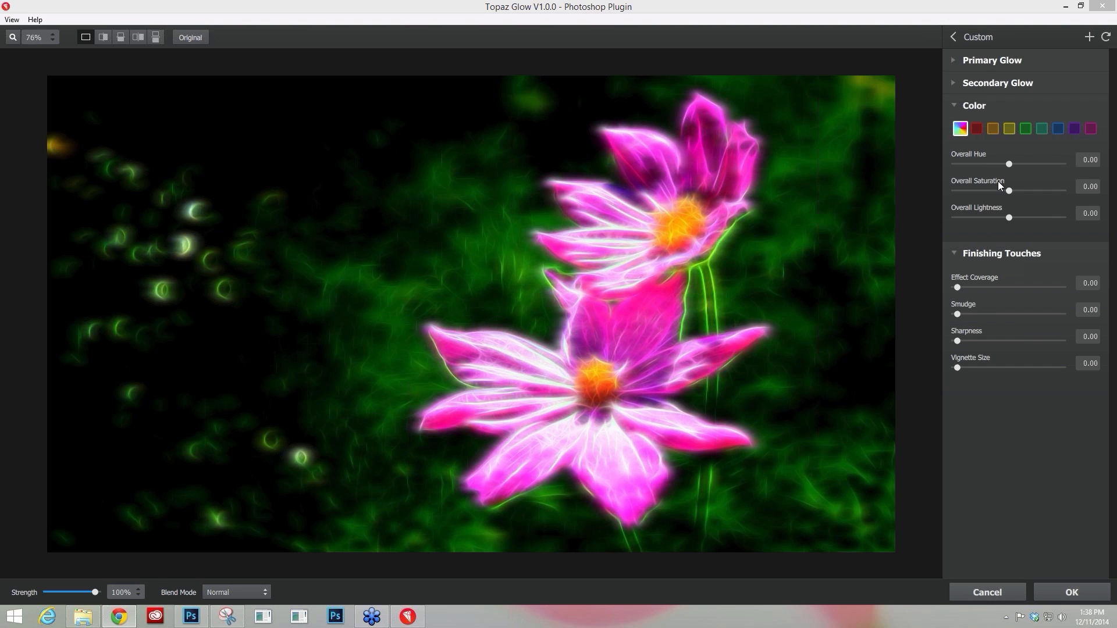
click(1024, 128)
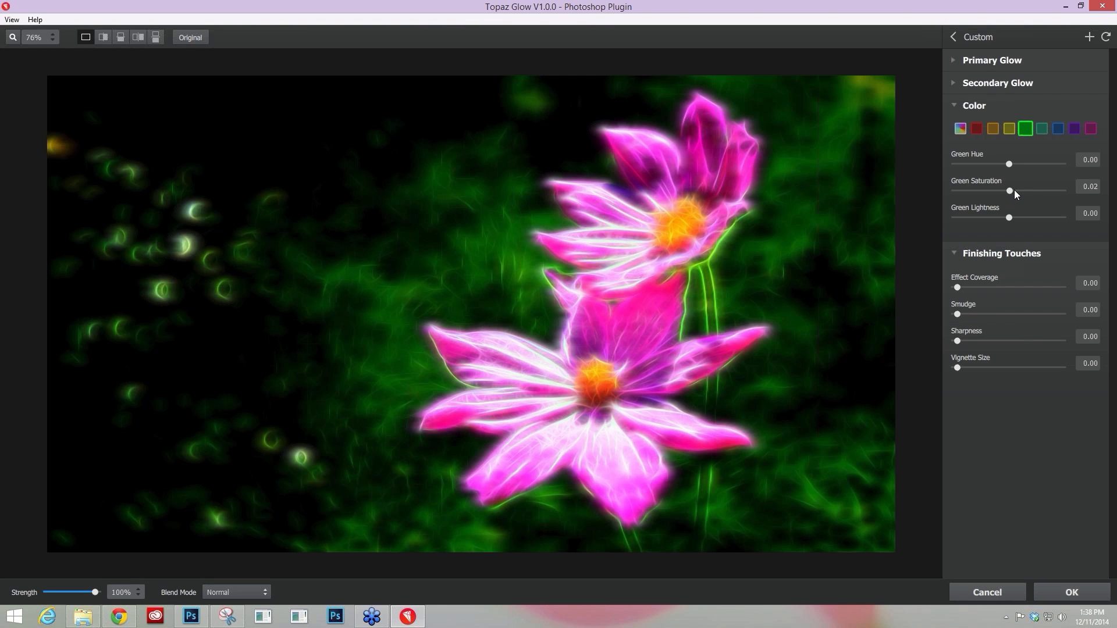
drag(1014, 191, 1035, 193)
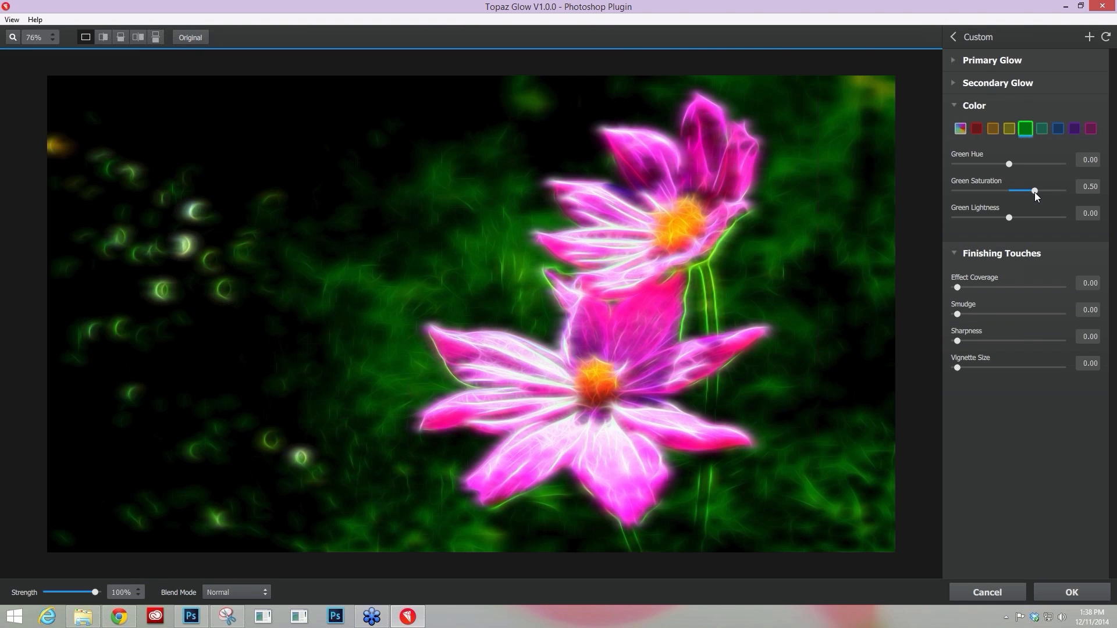
Set the green channel's Lightness to 0.08, and the magenta channel's Saturation to 0.27 and Lightness to 0.05.
mouse_move(1010, 218)
mouse_down()
mouse_move(1043, 217)
mouse_move(1013, 218)
mouse_up()
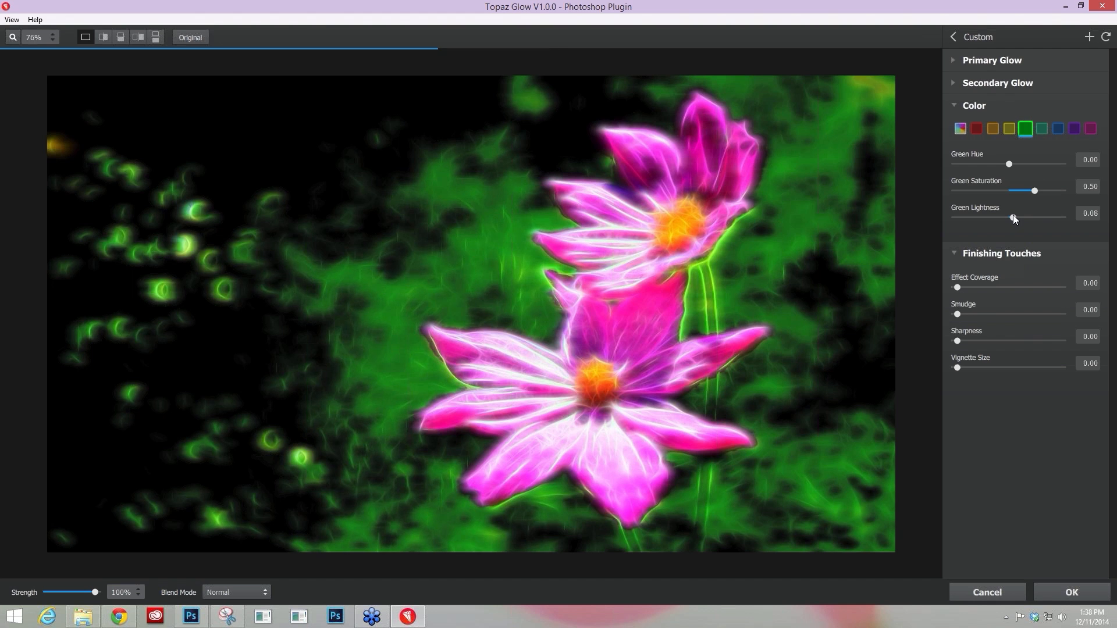
click(1091, 129)
drag(1008, 190, 1011, 215)
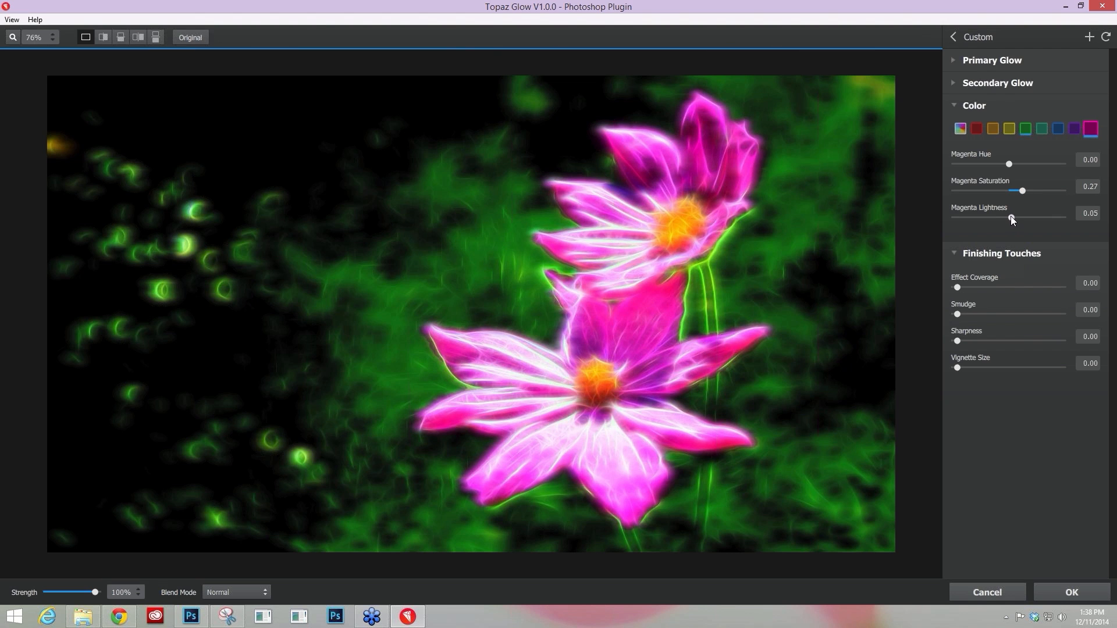
Try shifting the magenta Hue to -0.35, and reset it to 0.00.
click(1000, 163)
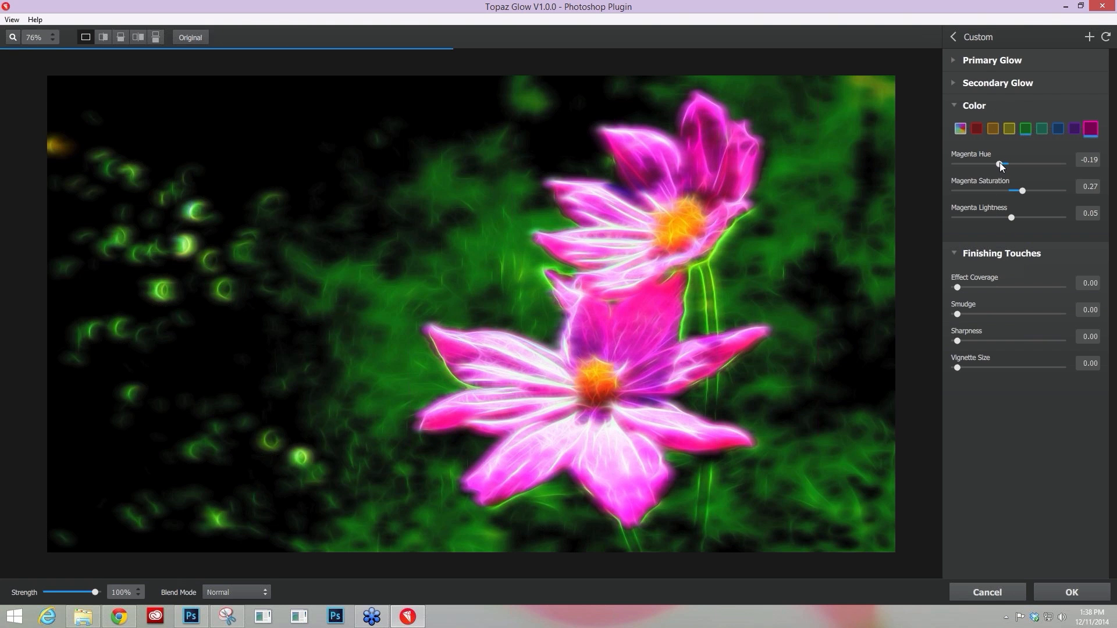
click(989, 164)
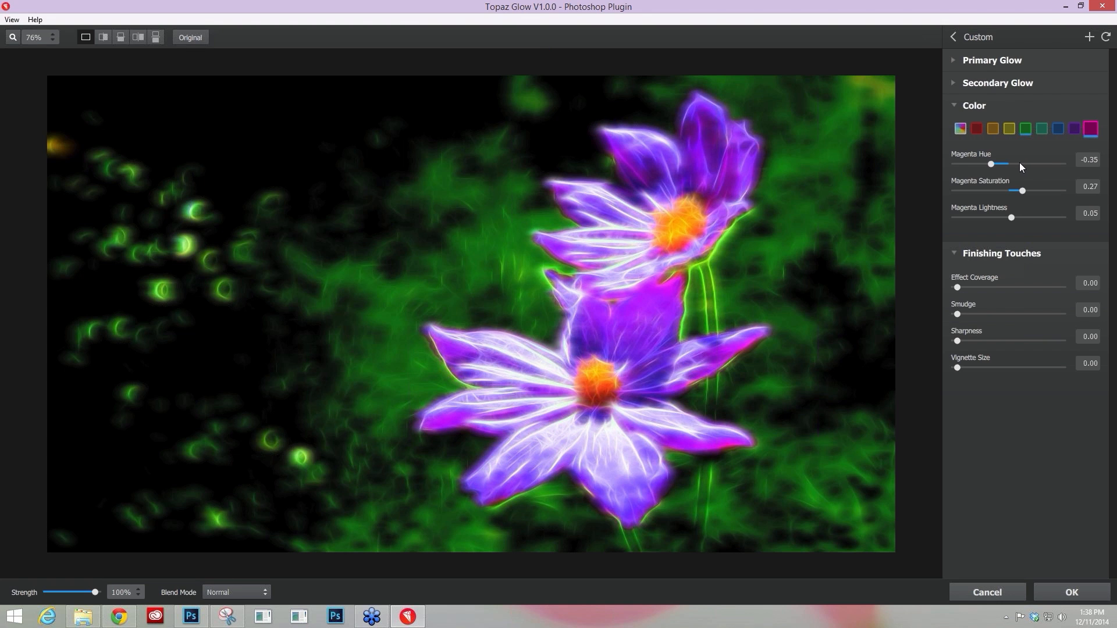
double_click(979, 154)
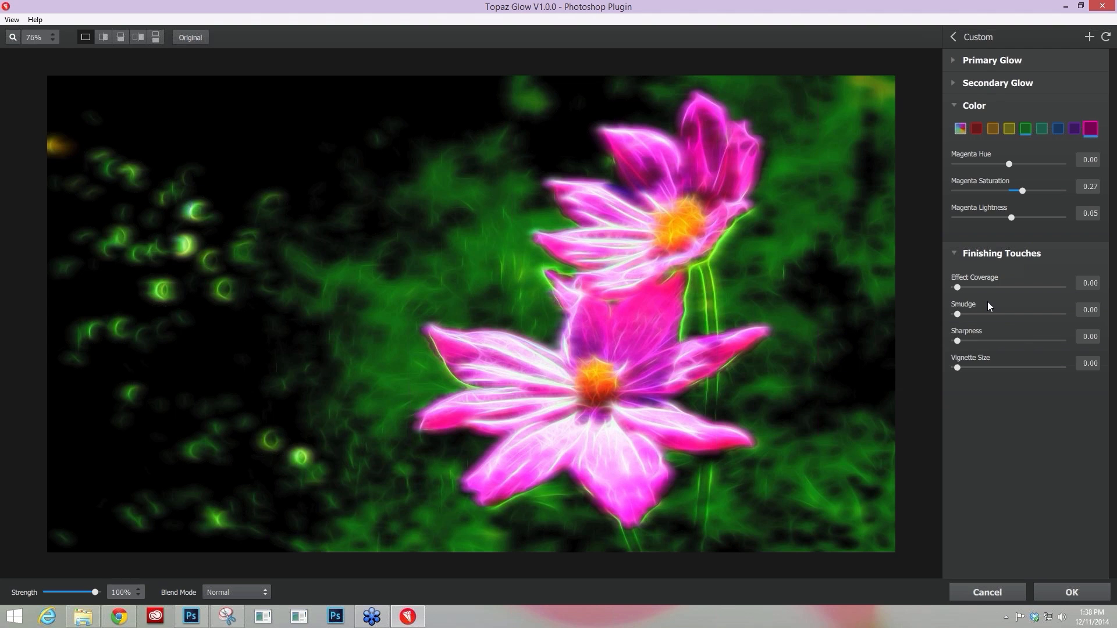
Raise the Overall Saturation to 0.15 and collapse the Color settings.
click(960, 128)
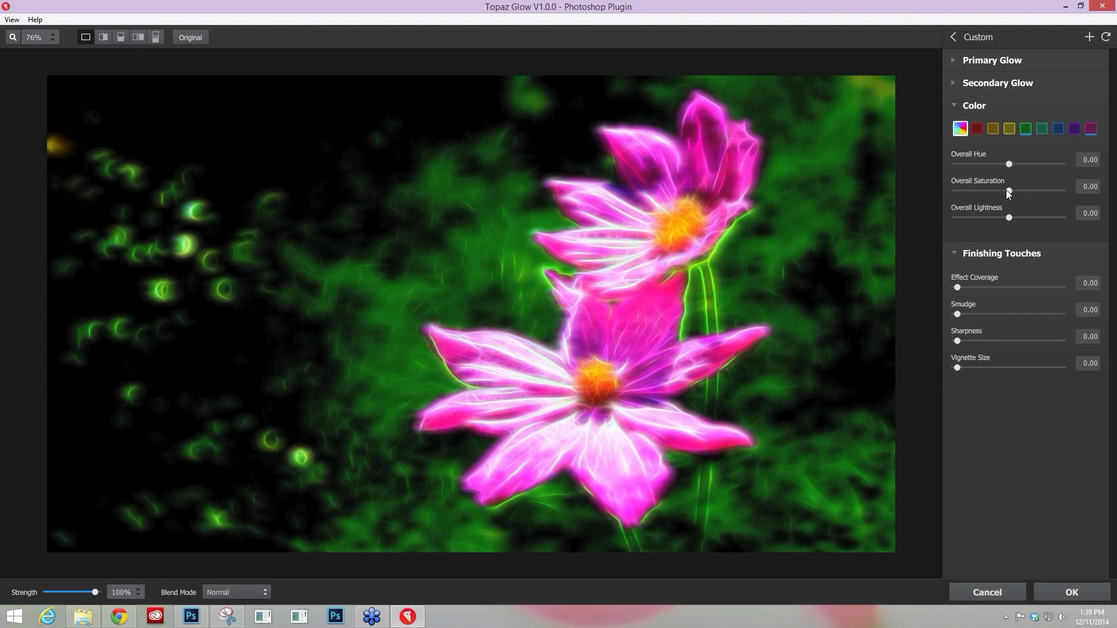
drag(1008, 189, 1012, 190)
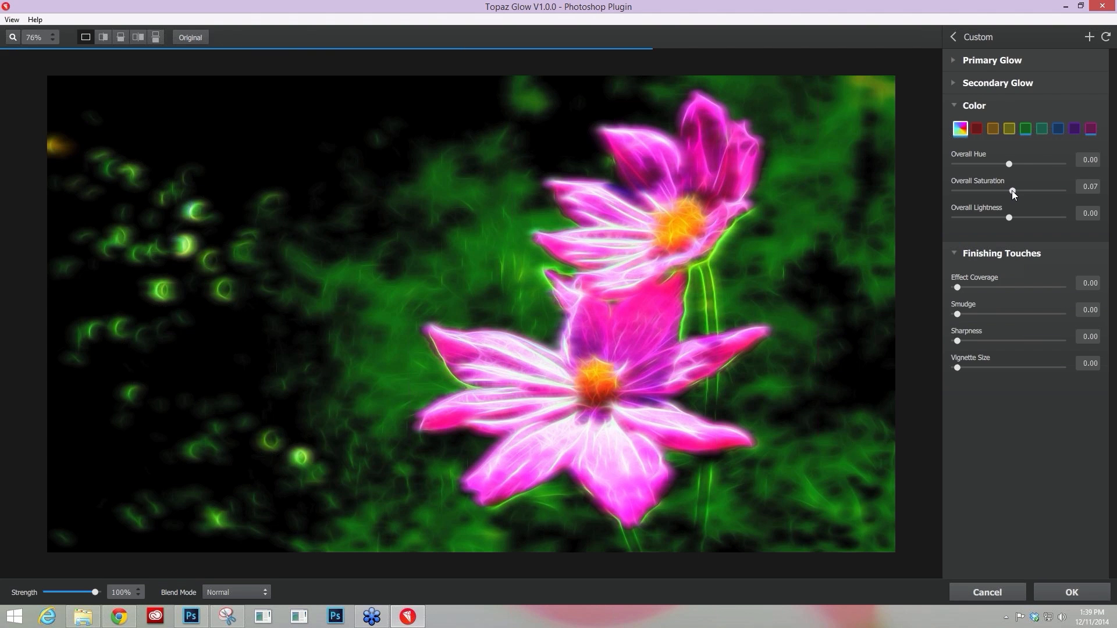
drag(1012, 190, 1014, 192)
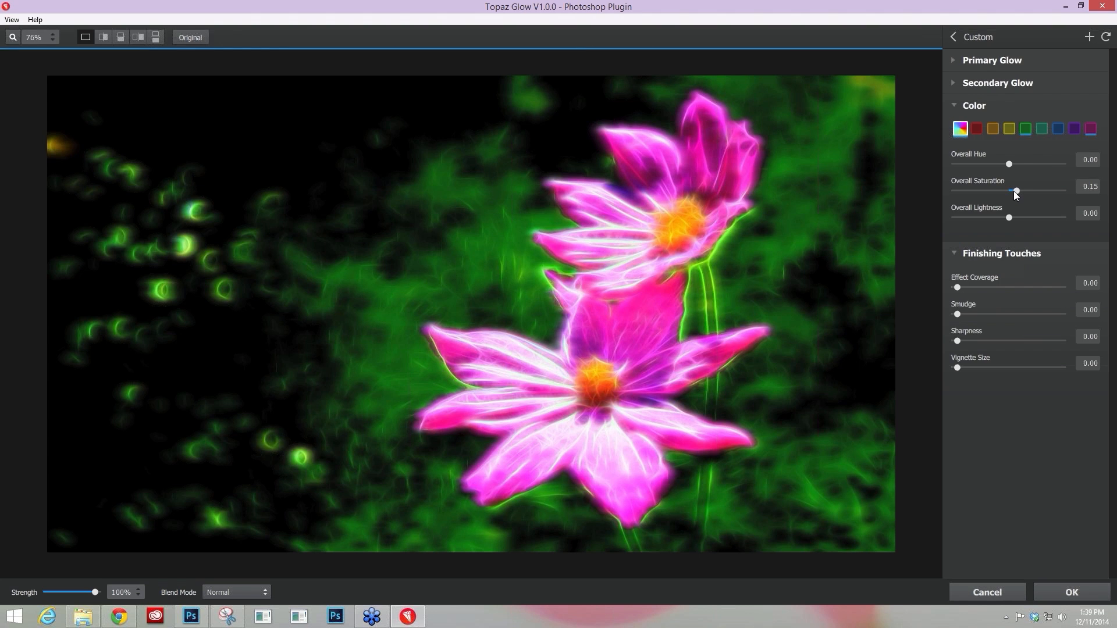
click(957, 105)
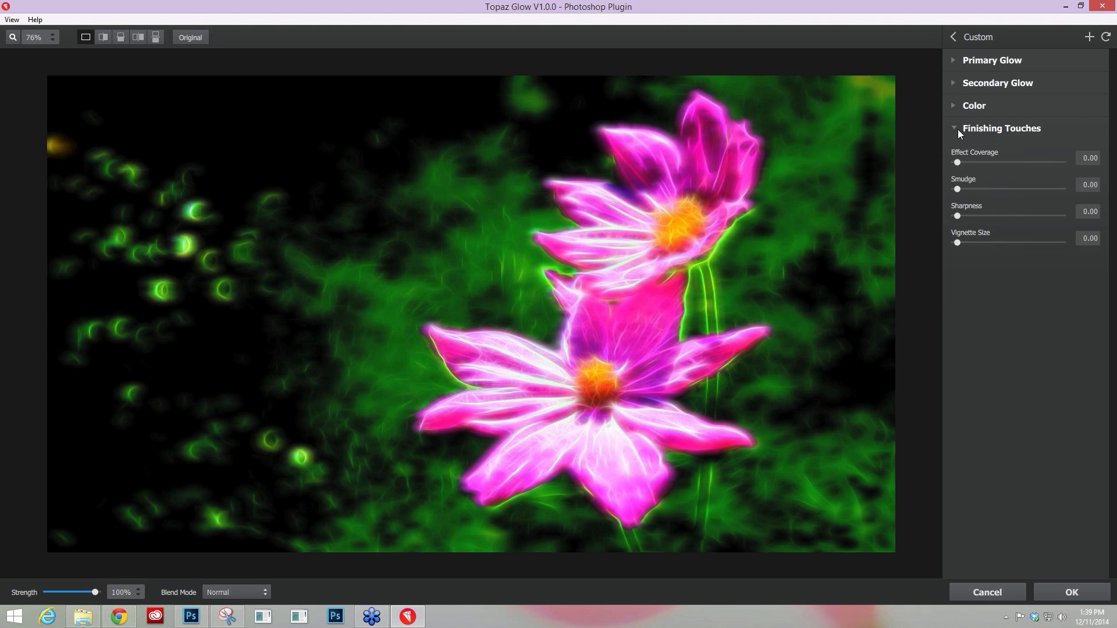
key(alt+Tab)
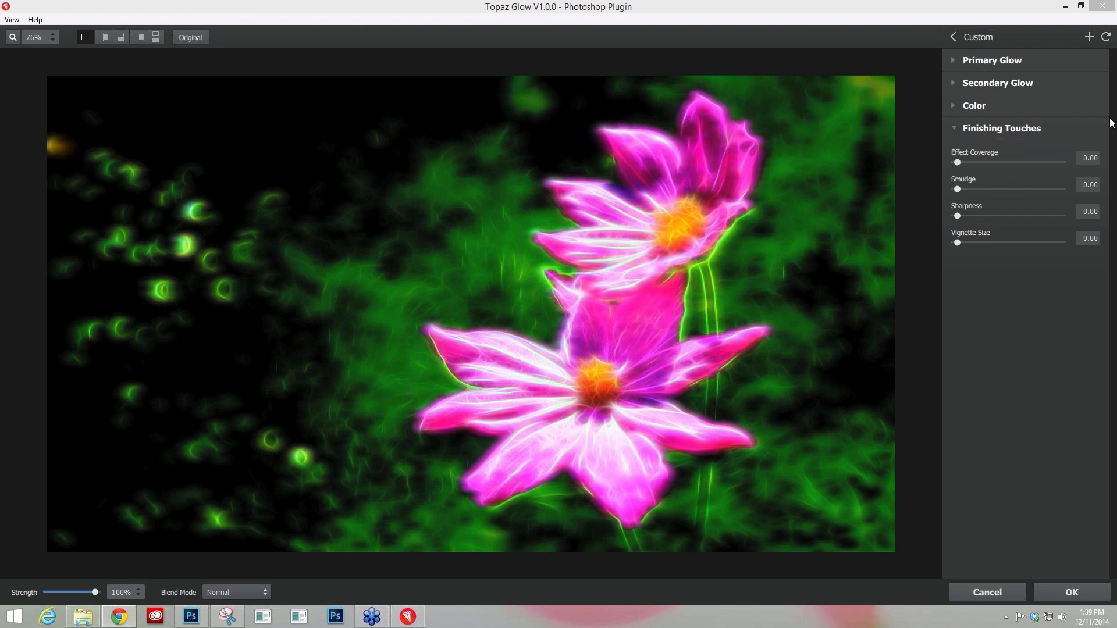
Set the Effect Coverage to 0.75 and its Coverage Transition to 0.39 after trying 0.09 and 0.58.
click(959, 163)
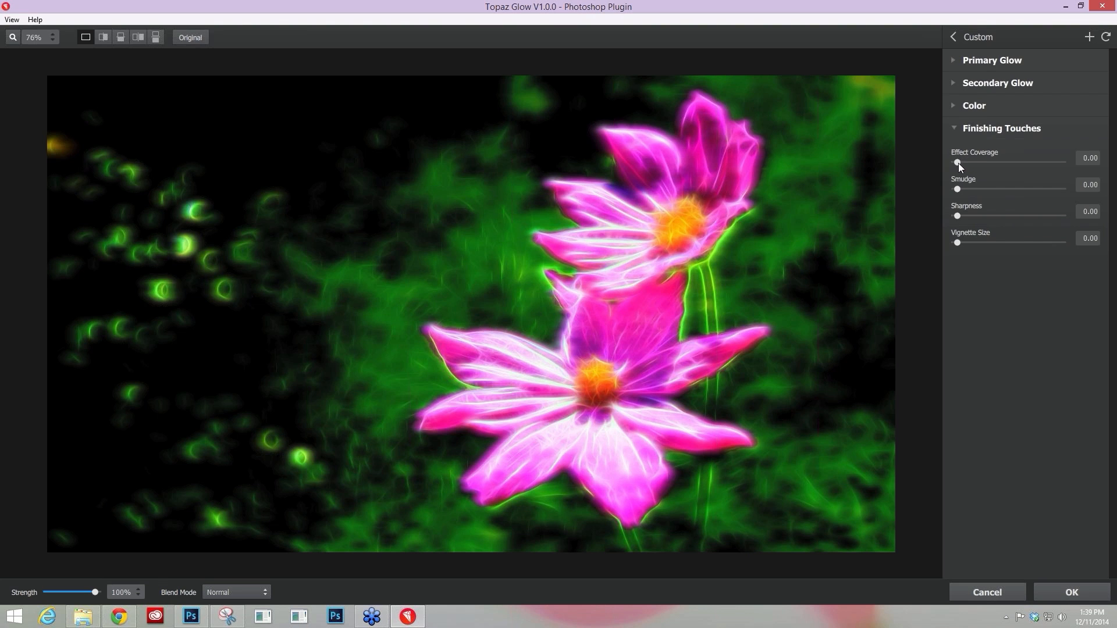
drag(958, 163, 1033, 167)
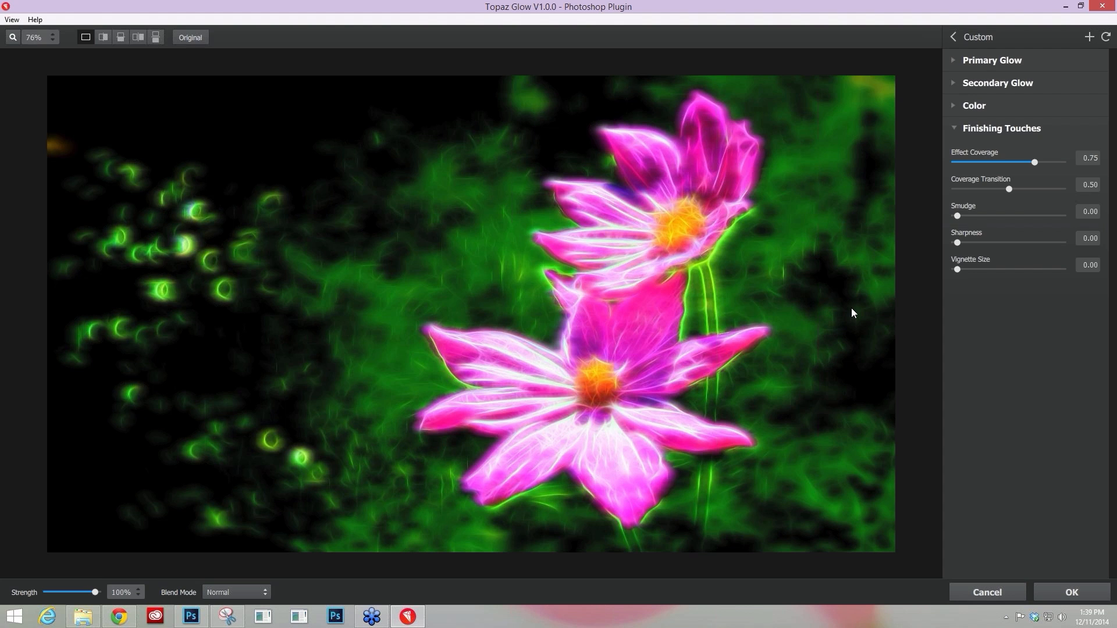
click(1006, 189)
drag(1005, 187, 965, 188)
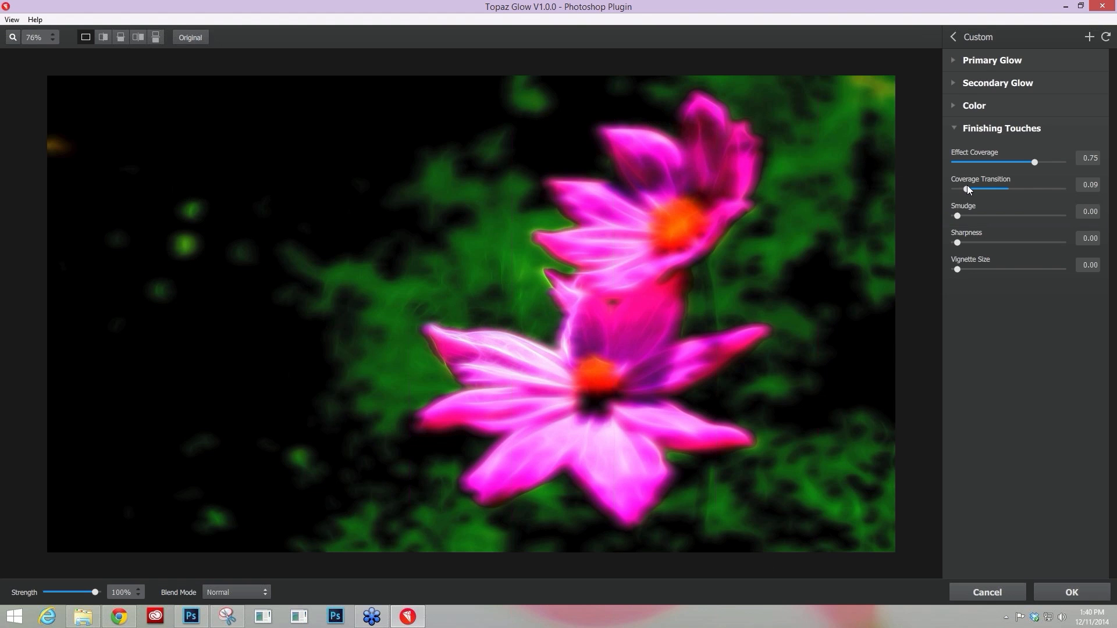
drag(966, 189, 1002, 189)
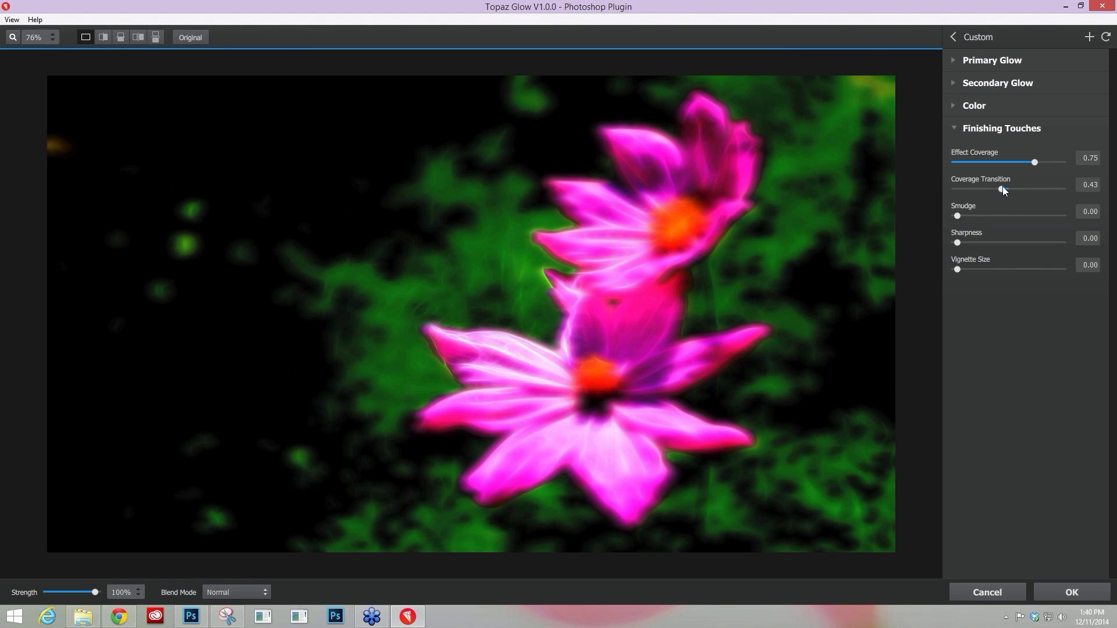
drag(1003, 187, 1019, 187)
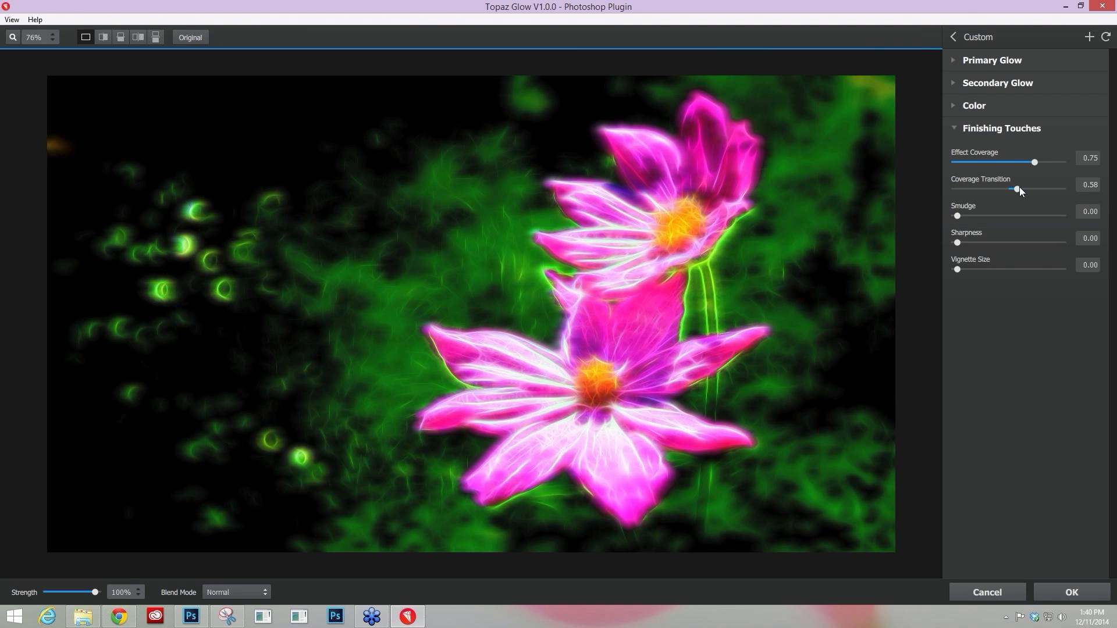
drag(1014, 187, 996, 189)
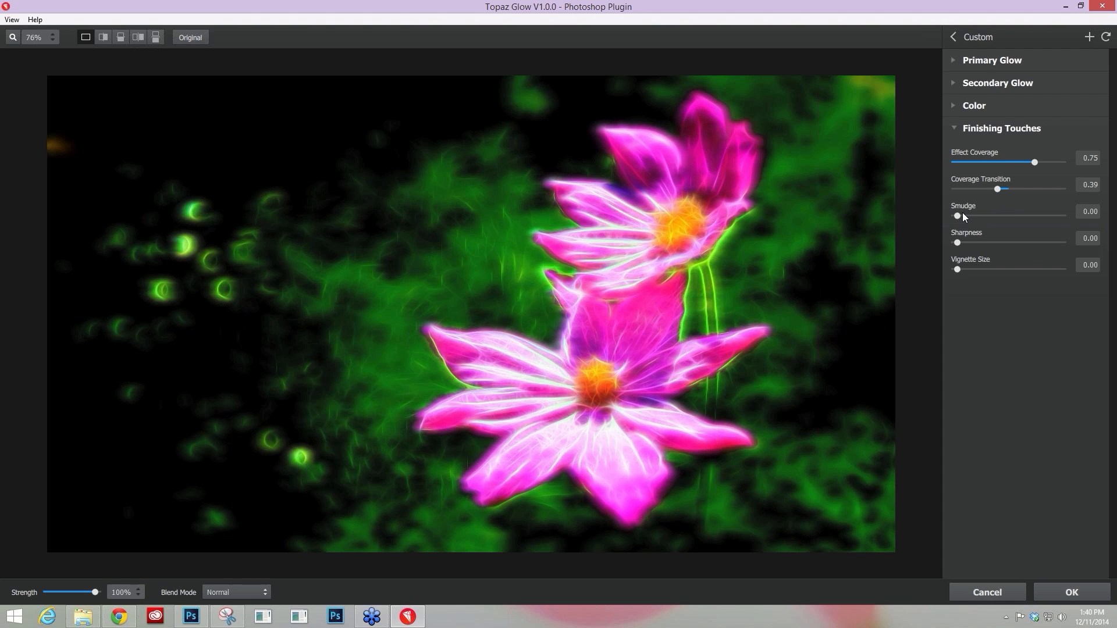
Try Smudge strengths of 0.35 and 0.64 on the glow effect, clearing the smudge in between.
drag(958, 217, 996, 219)
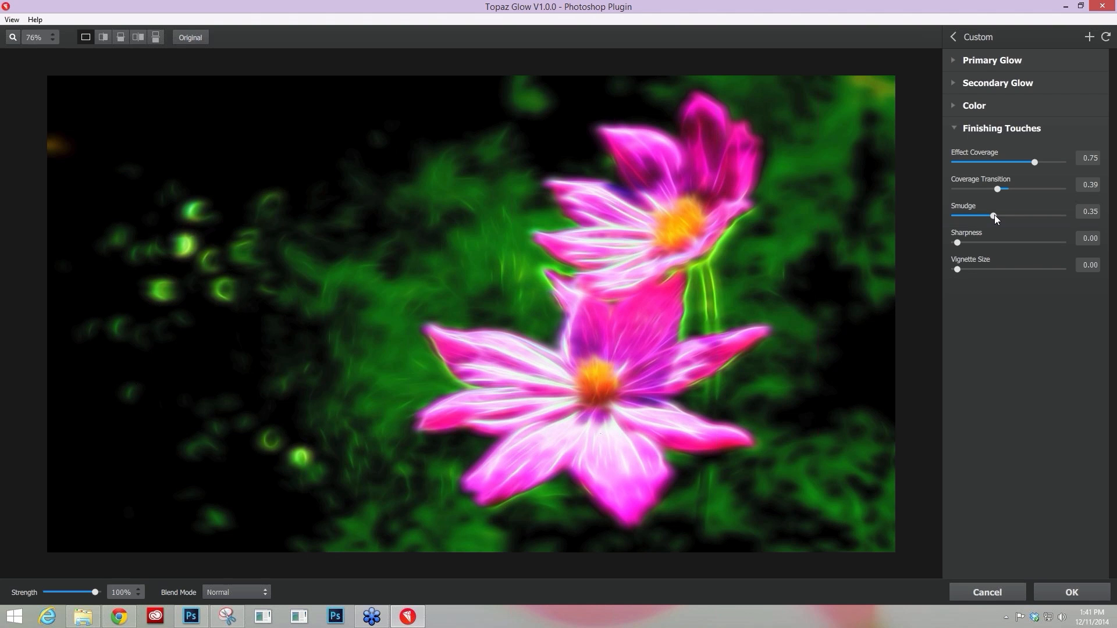
drag(995, 217, 1011, 218)
drag(1007, 218, 941, 221)
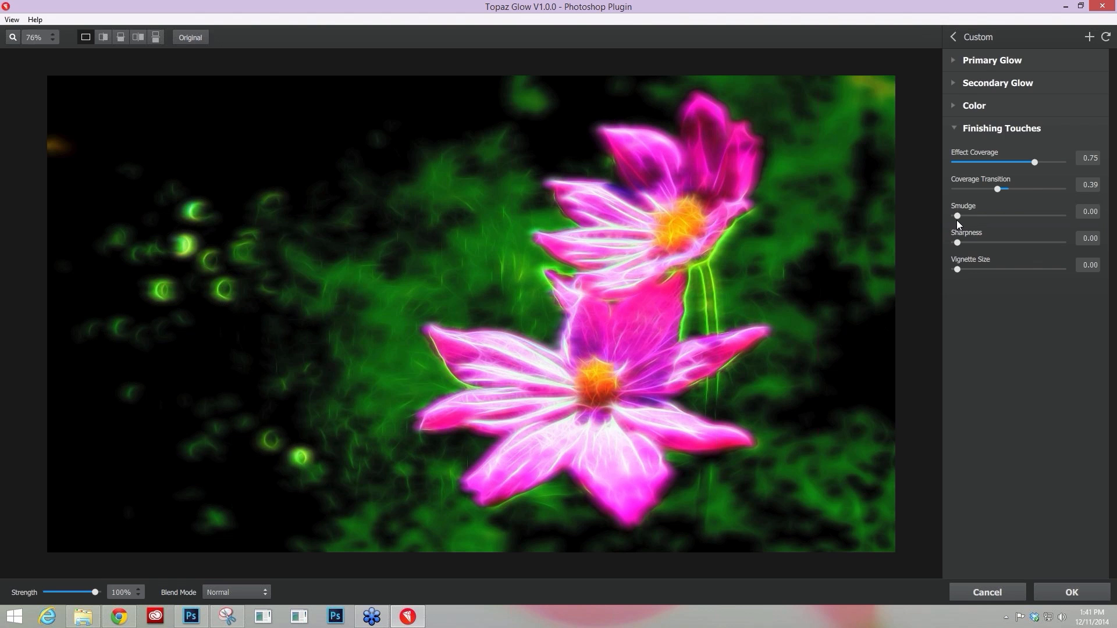
drag(957, 216, 1026, 216)
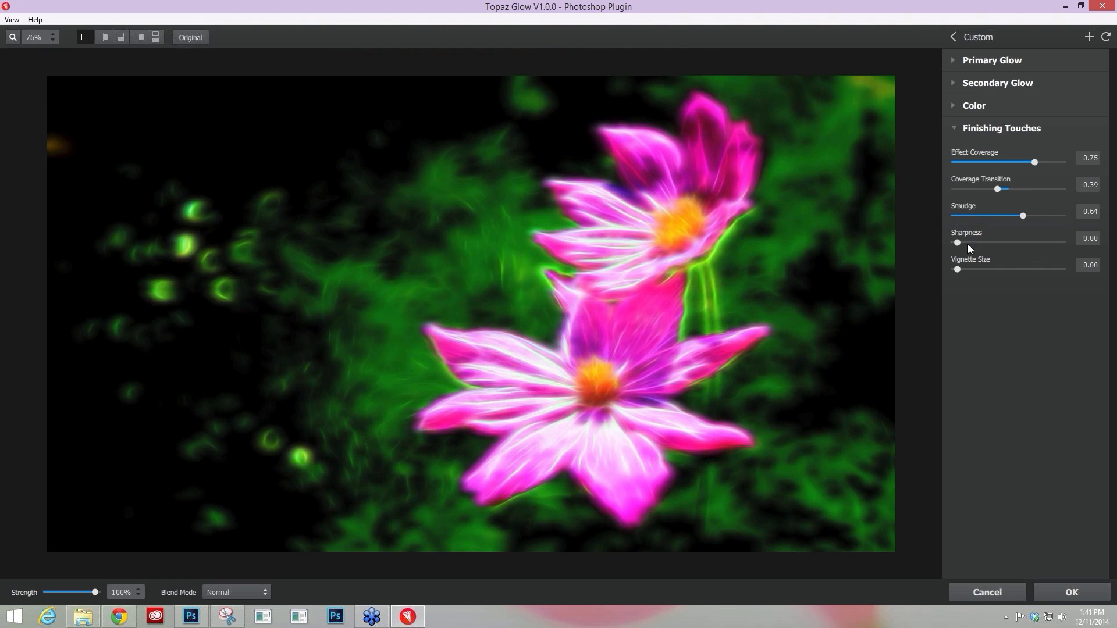
Sharpen the effect with Sharpness at 0.16 and Sharp Radius at 0.09, and set Smudge to 0.34.
drag(959, 243, 994, 244)
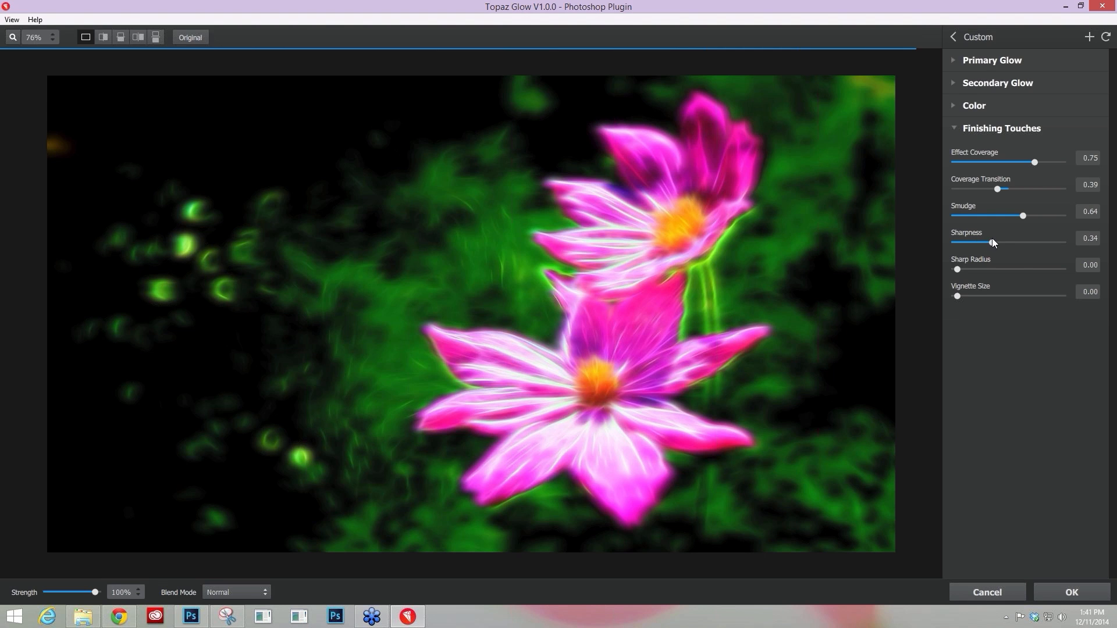
mouse_move(958, 272)
mouse_down()
mouse_move(995, 270)
mouse_move(966, 271)
mouse_move(973, 243)
mouse_up()
drag(1022, 216, 991, 216)
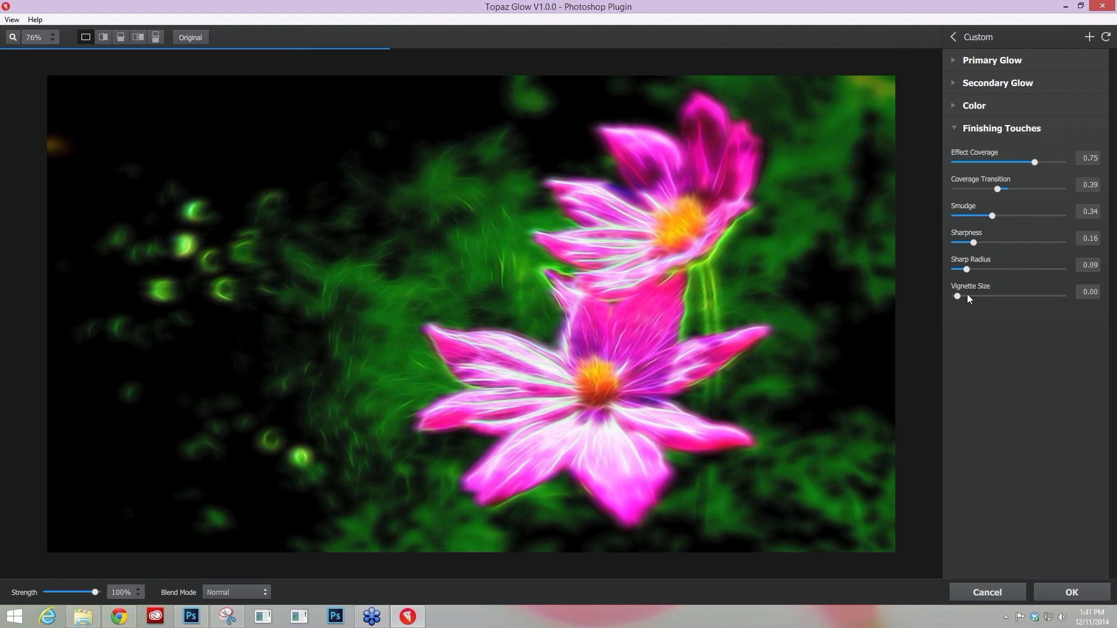
Add a vignette with a Size of 0.59, and try its Shade at 1.00 before returning it to 0.00.
drag(966, 295, 1018, 294)
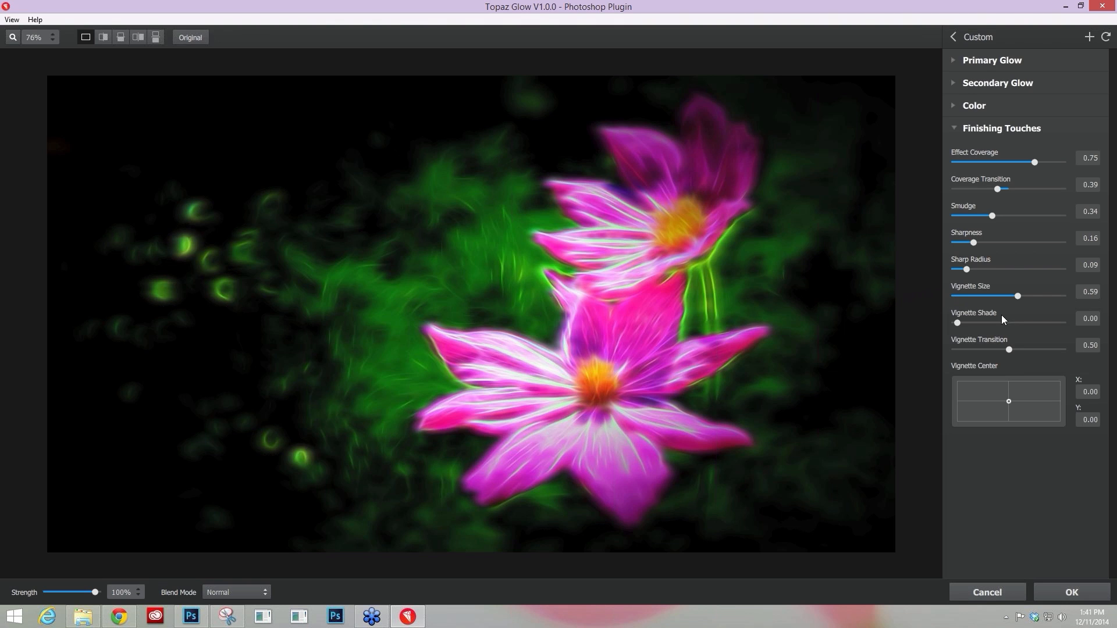
drag(958, 323, 1062, 321)
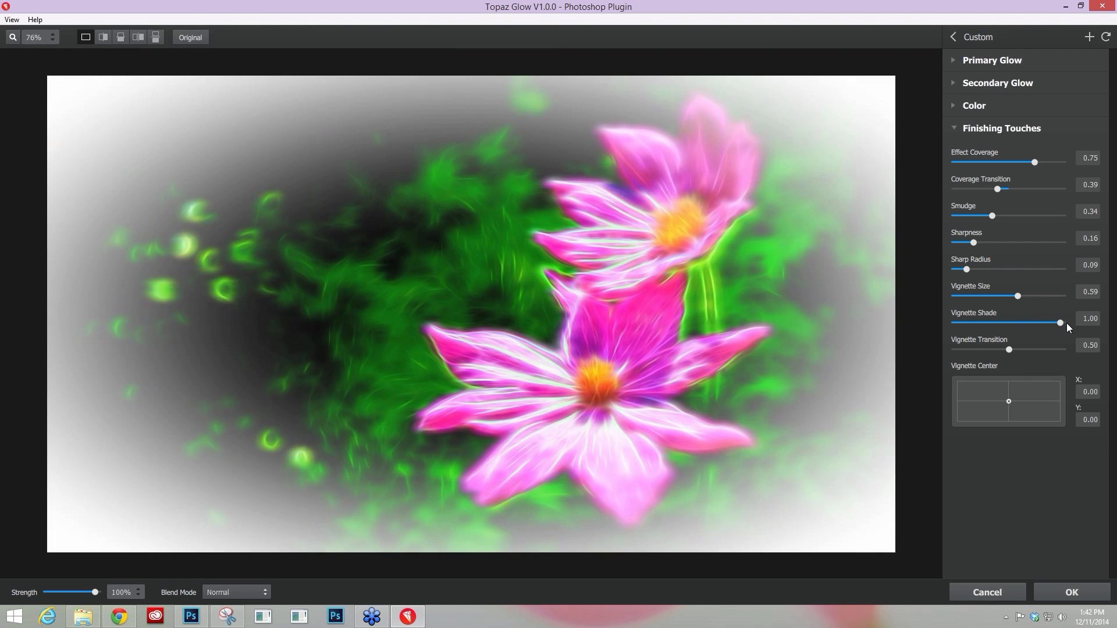
drag(1067, 327, 937, 325)
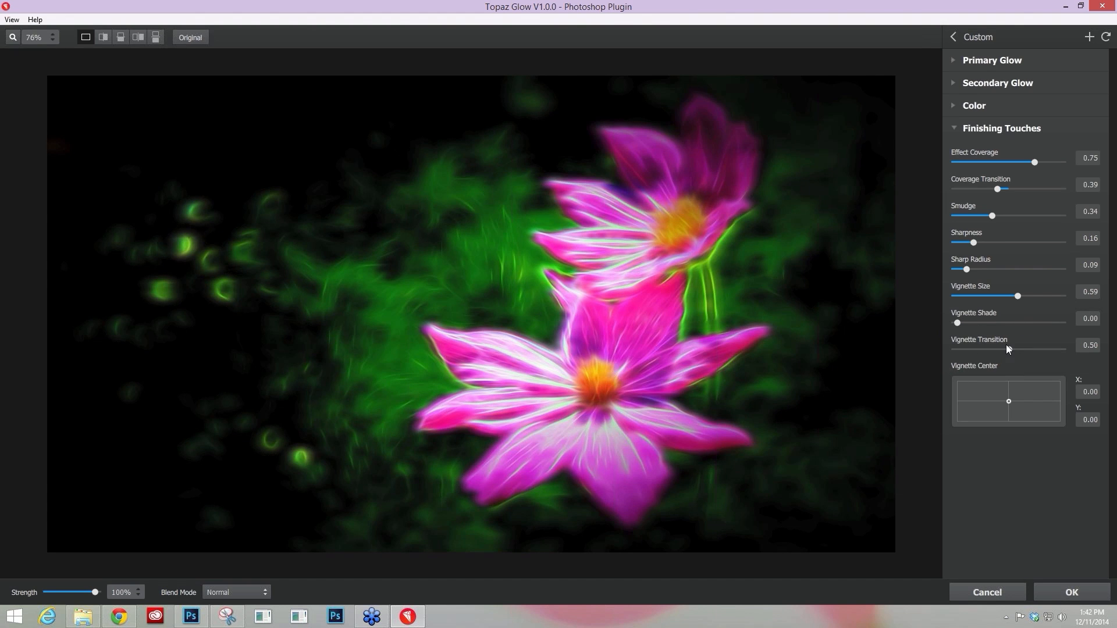
Try Vignette Transition values of 0.01 and 0.85, and set it to 0.42.
drag(1009, 349, 958, 347)
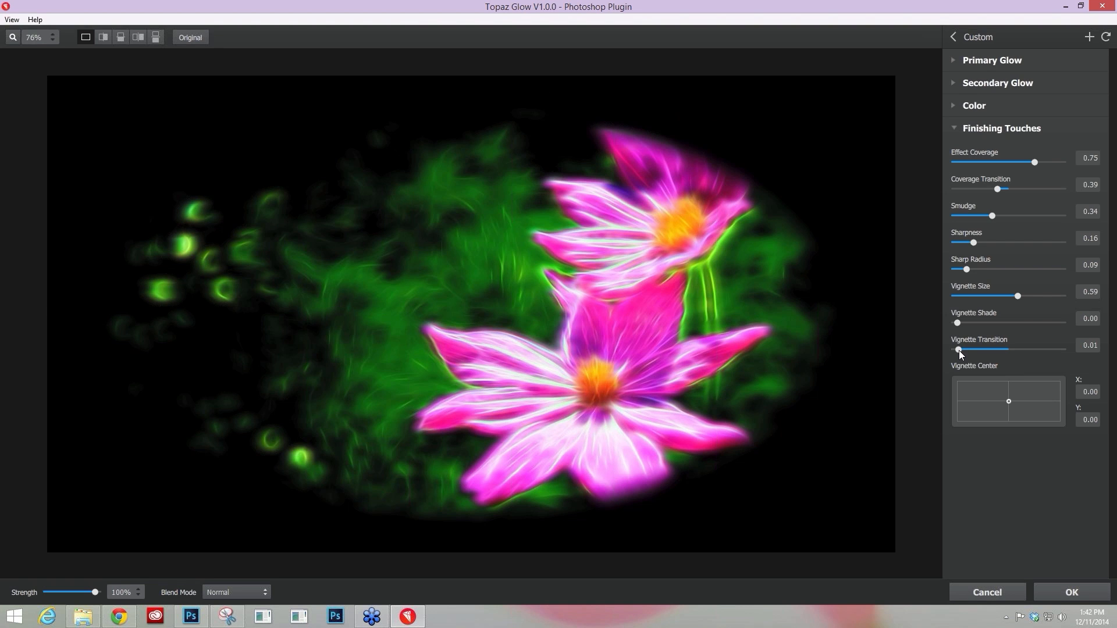
drag(958, 350, 1044, 348)
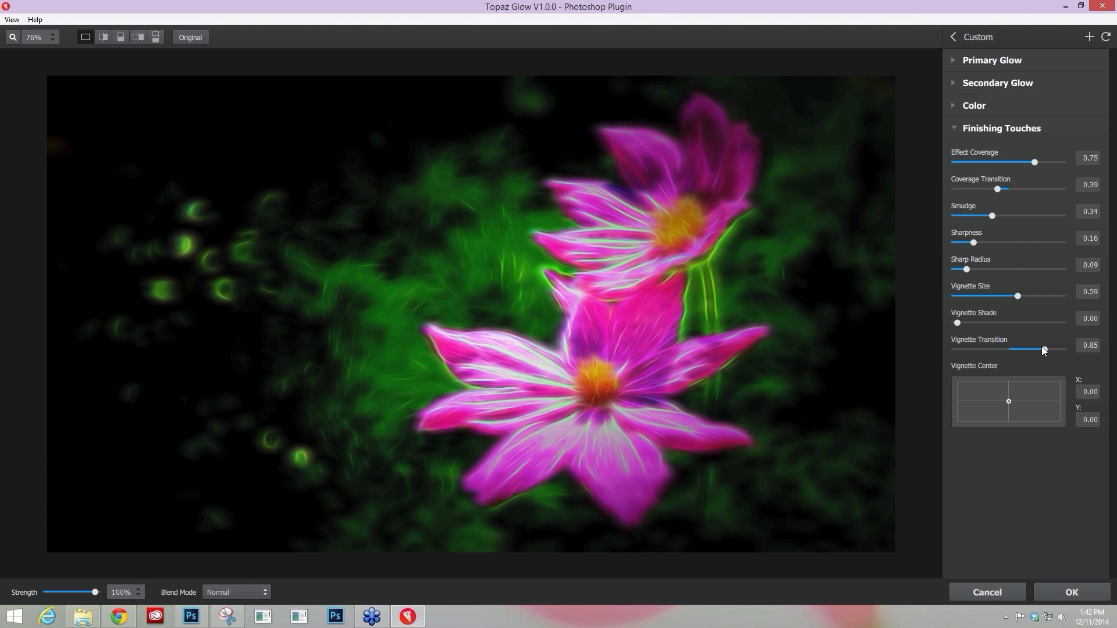
drag(1041, 347, 1001, 348)
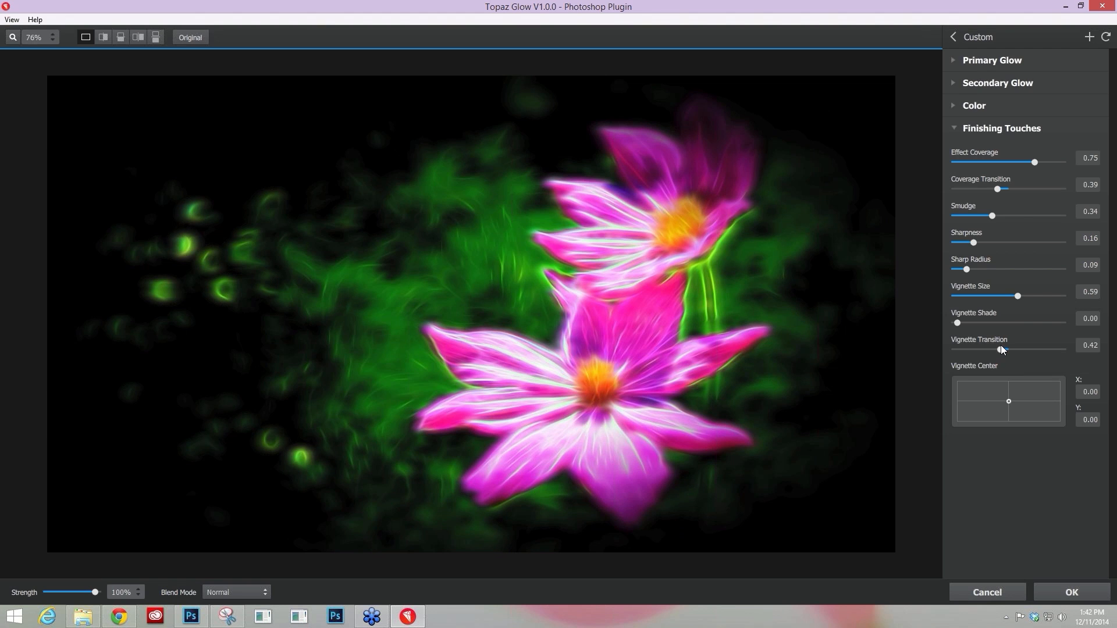
Move the Vignette Center to X 0.19 and Y 0.29.
click(1008, 400)
drag(1007, 400, 1017, 396)
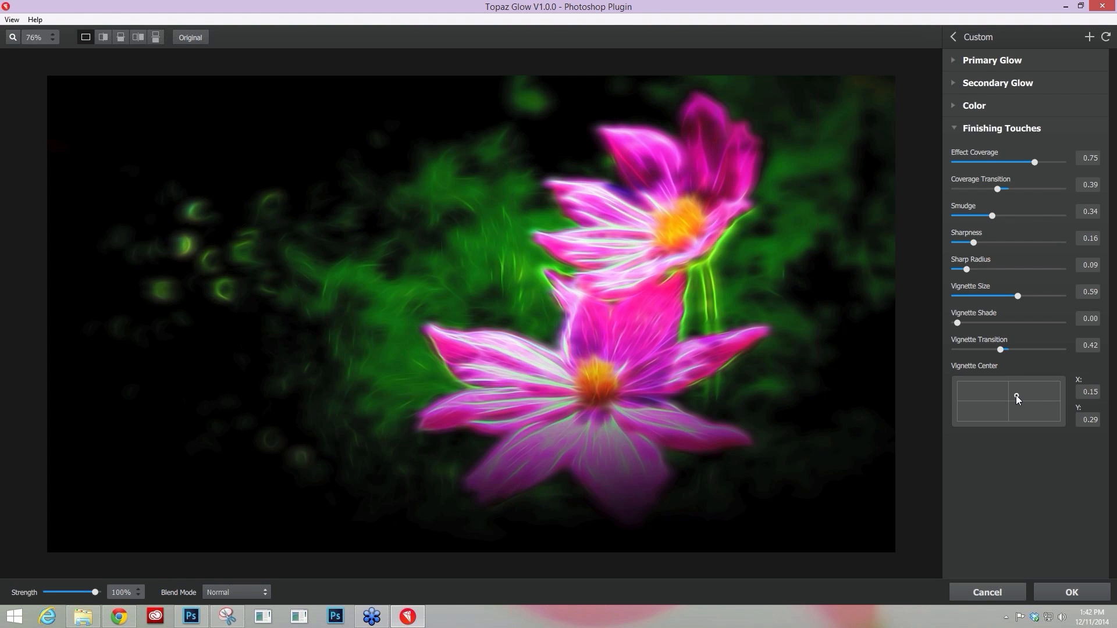
drag(1015, 395, 1018, 395)
Refine the vignette with a Size of 0.47 and a Transition of 0.25.
drag(1012, 295, 994, 294)
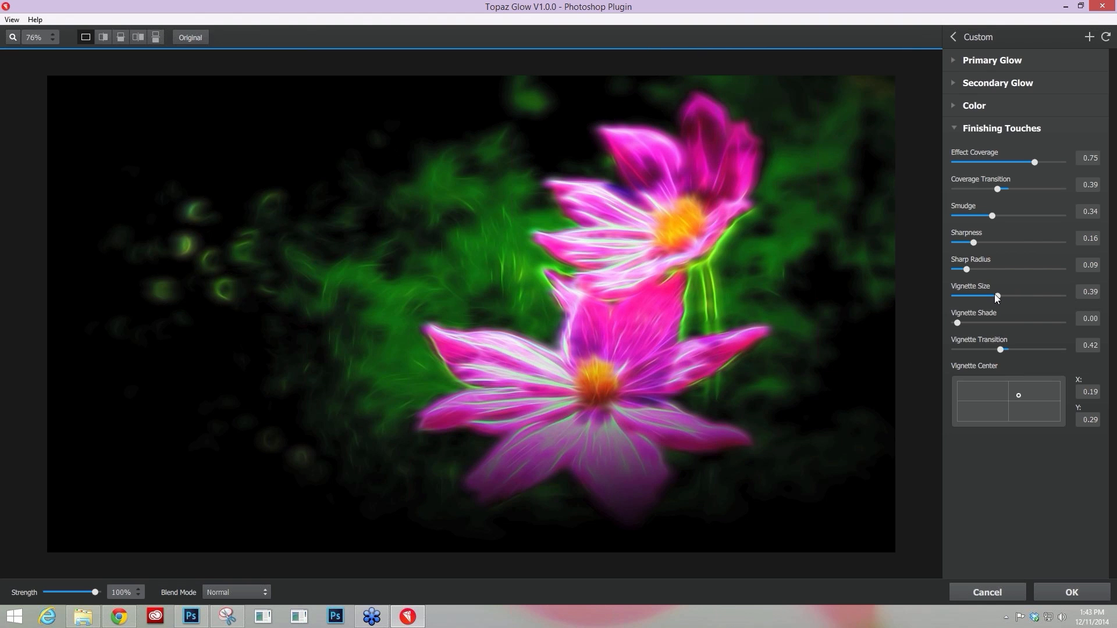
drag(989, 349, 980, 349)
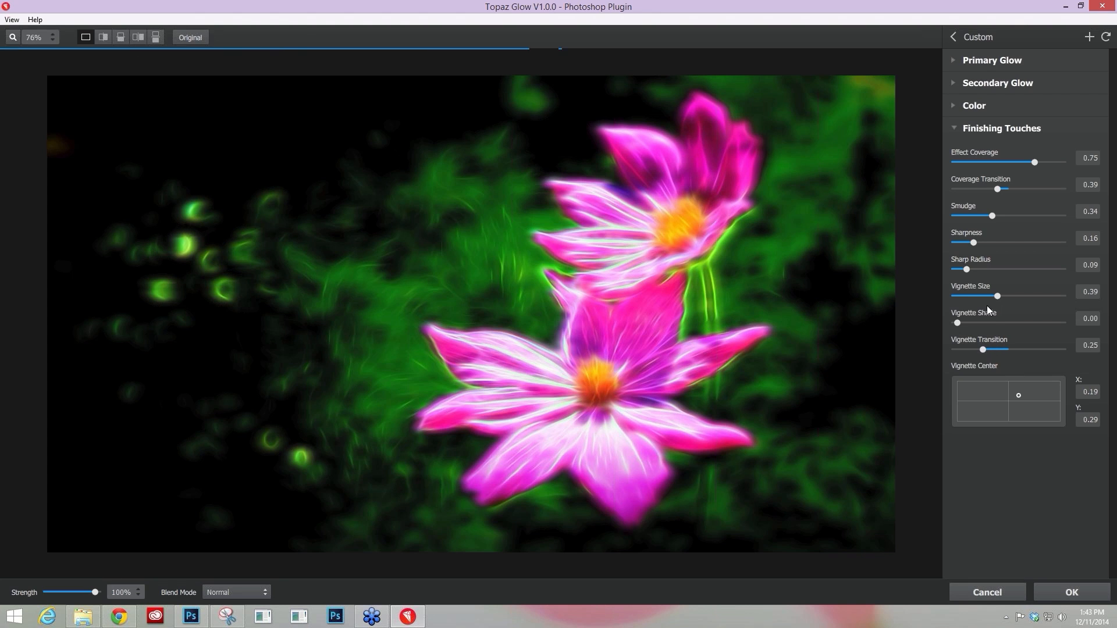
mouse_move(996, 295)
mouse_down()
mouse_move(986, 295)
mouse_move(1004, 295)
mouse_up()
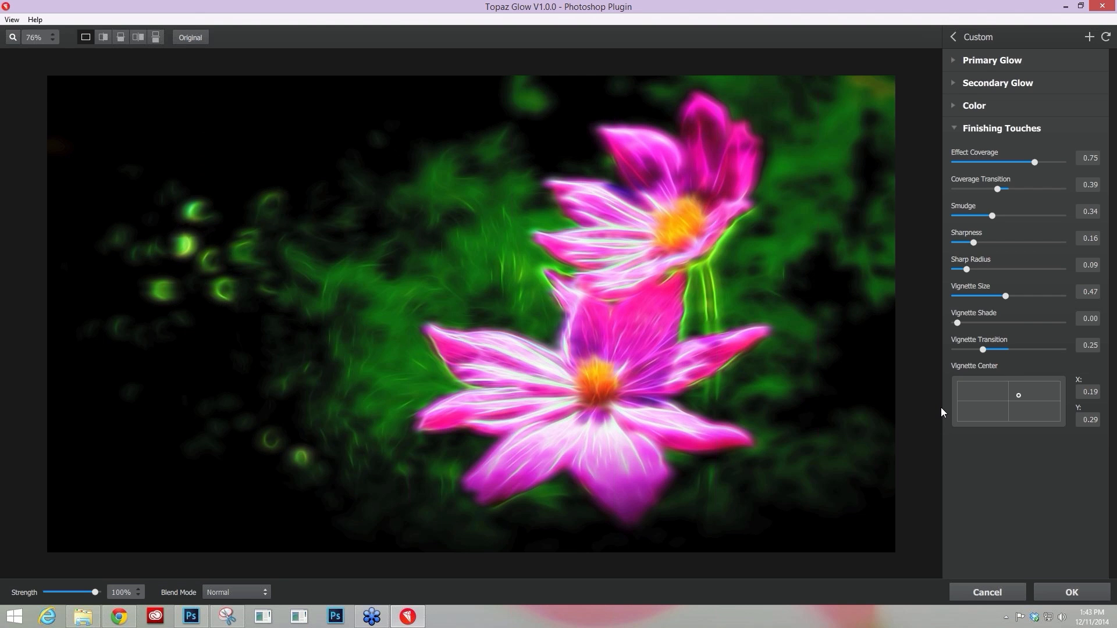
Apply the glow effect back in Photoshop, and hide and show the Background copy layer to compare it with the original photo.
click(1070, 593)
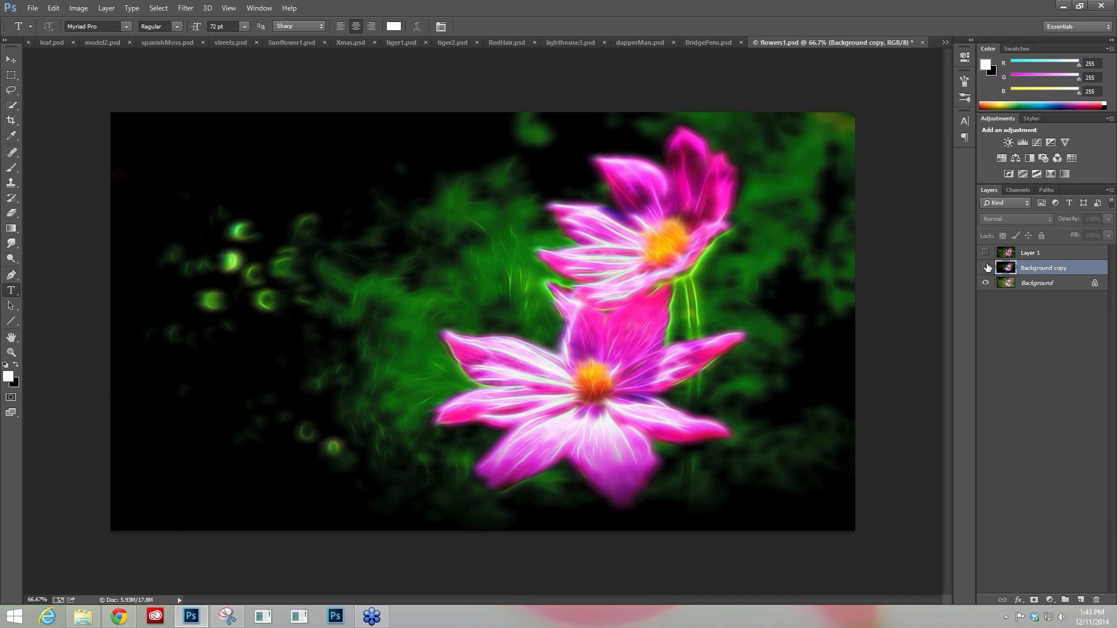
click(986, 267)
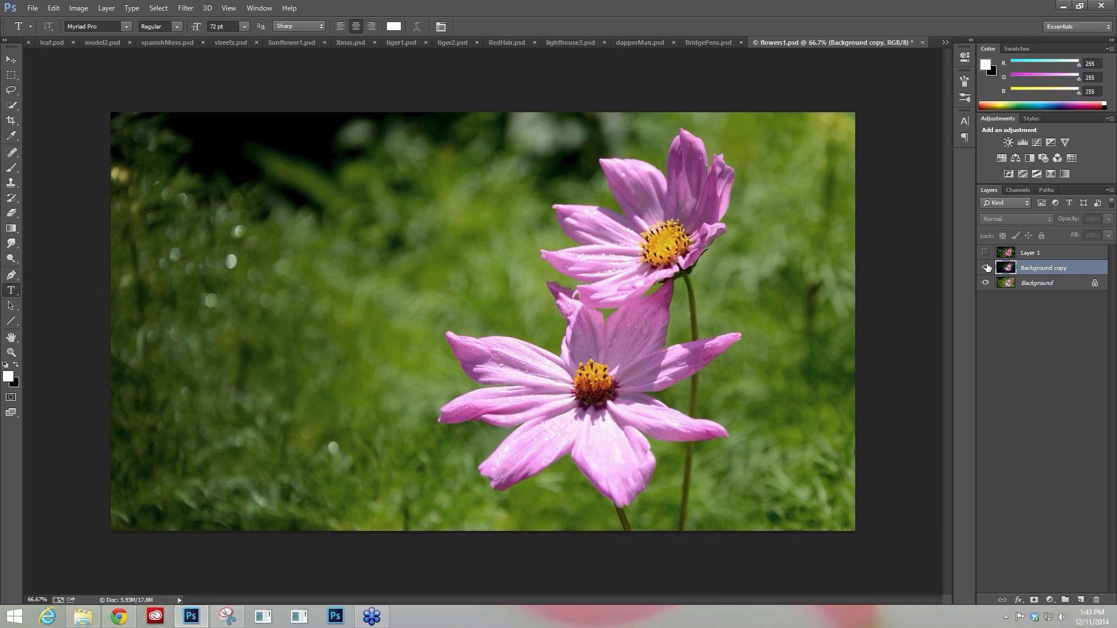
click(985, 267)
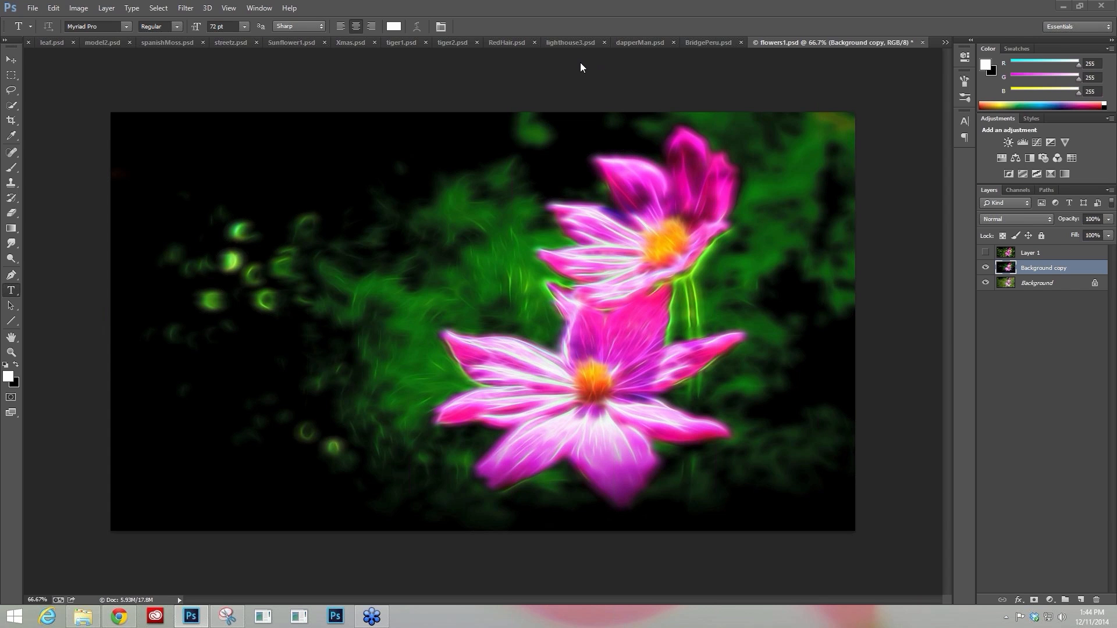
Switch to RedHair.psd, hide every layer except the Background, and duplicate the Background layer.
click(945, 43)
click(986, 281)
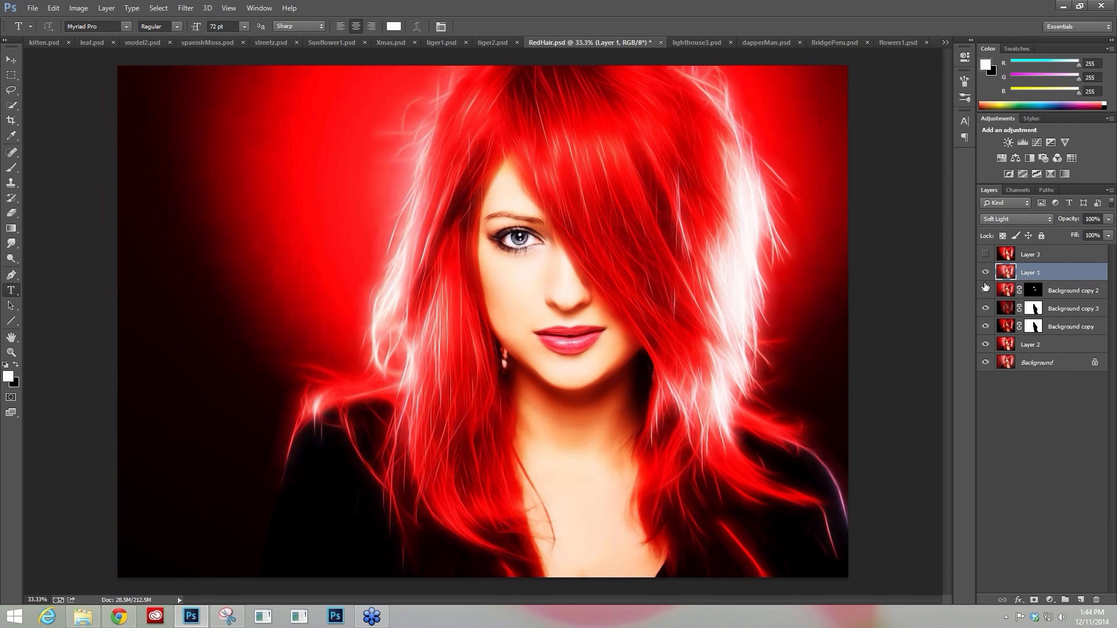
alt+click(988, 363)
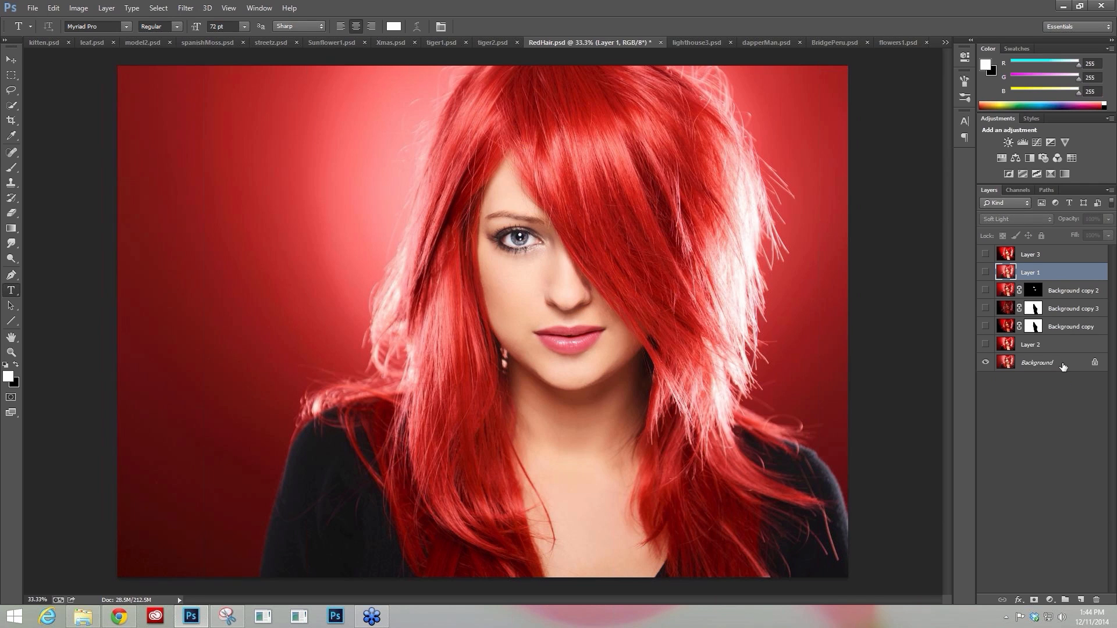
click(1059, 363)
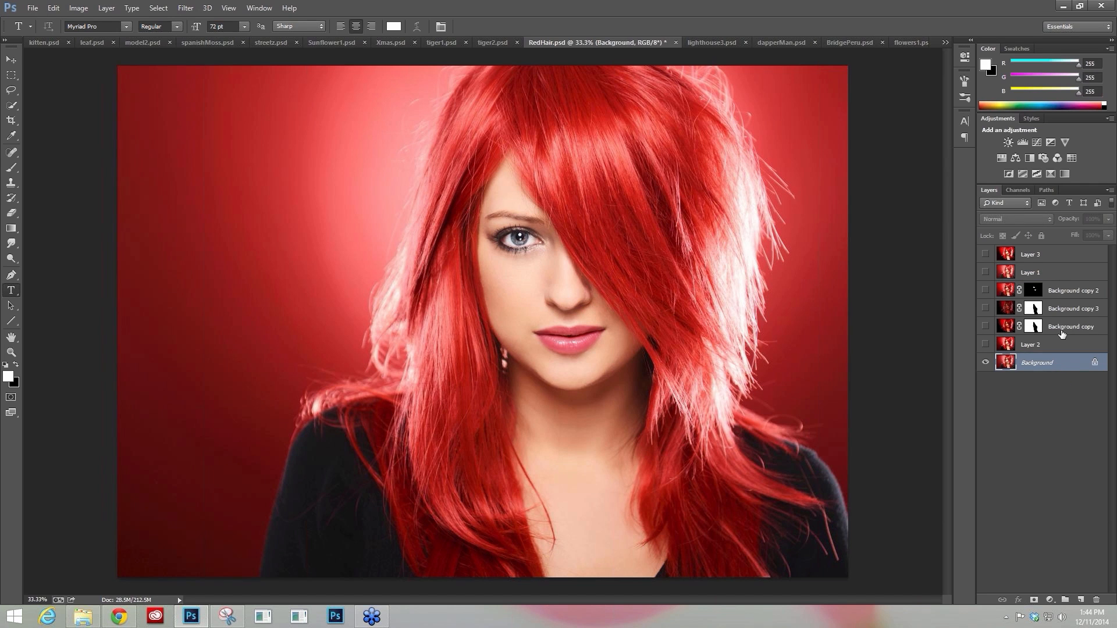
key(ctrl+j)
Launch the Topaz Glow filter from Topaz Labs on the duplicated portrait layer.
click(186, 8)
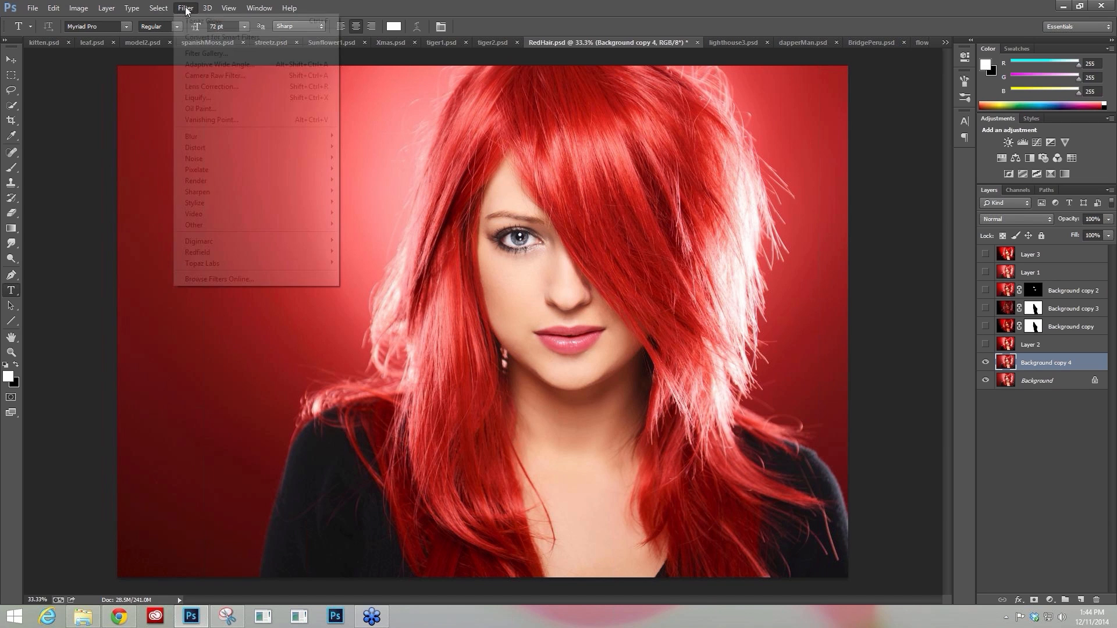
mouse_move(250, 264)
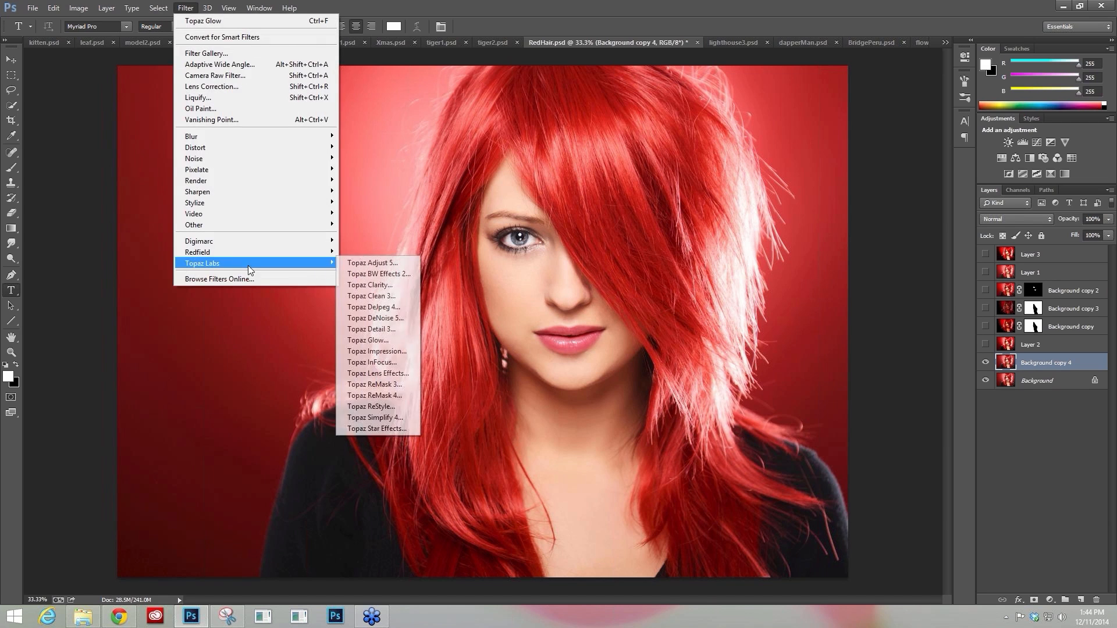
click(384, 342)
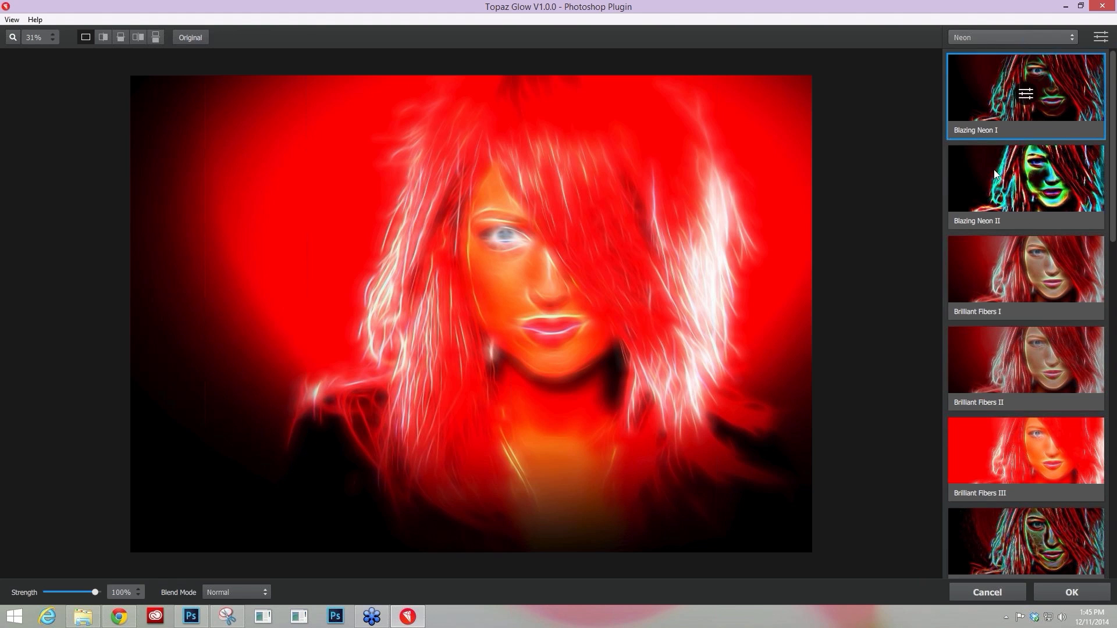
Browse the Neon presets, preview Brilliant Fibers I, and choose Brilliant Fibers II for the portrait.
scroll(1051, 385, down, 1)
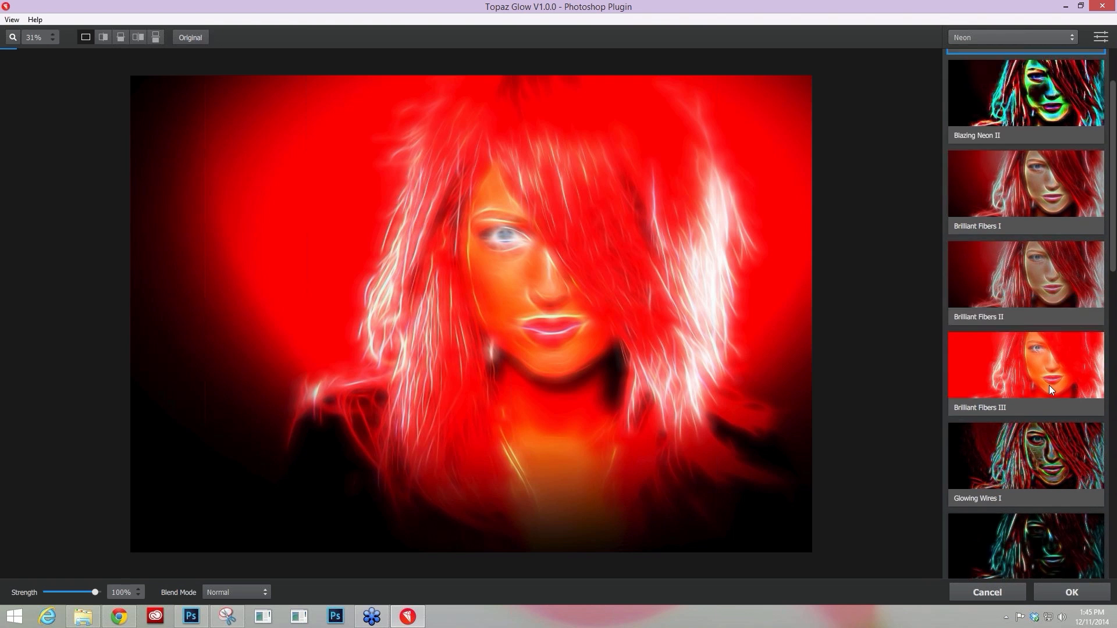
scroll(1049, 385, down, 2)
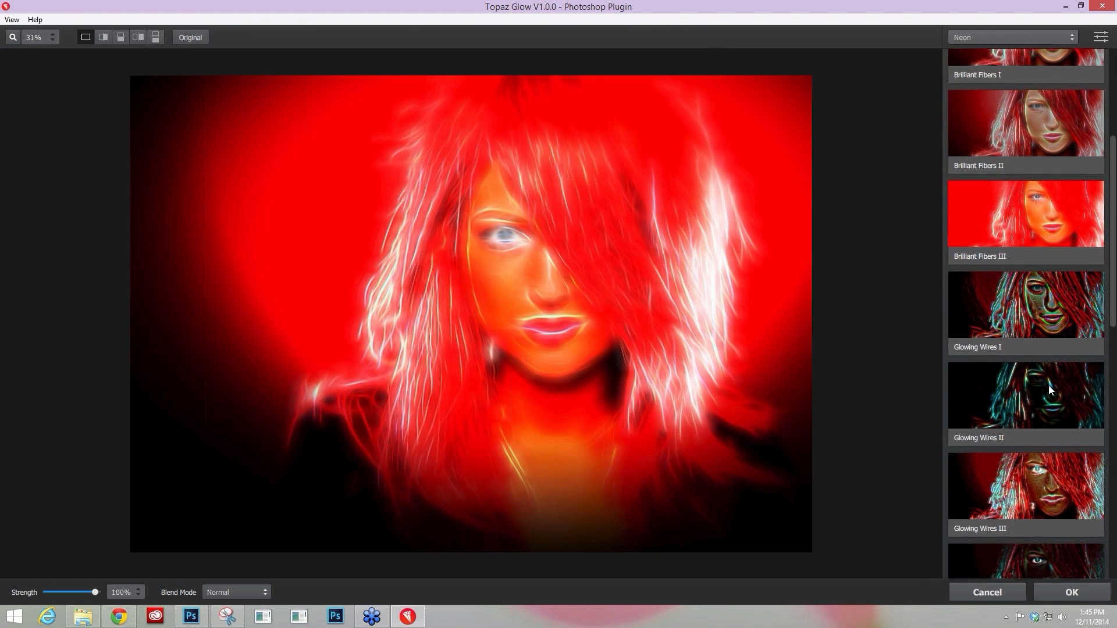
scroll(1048, 385, up, 1)
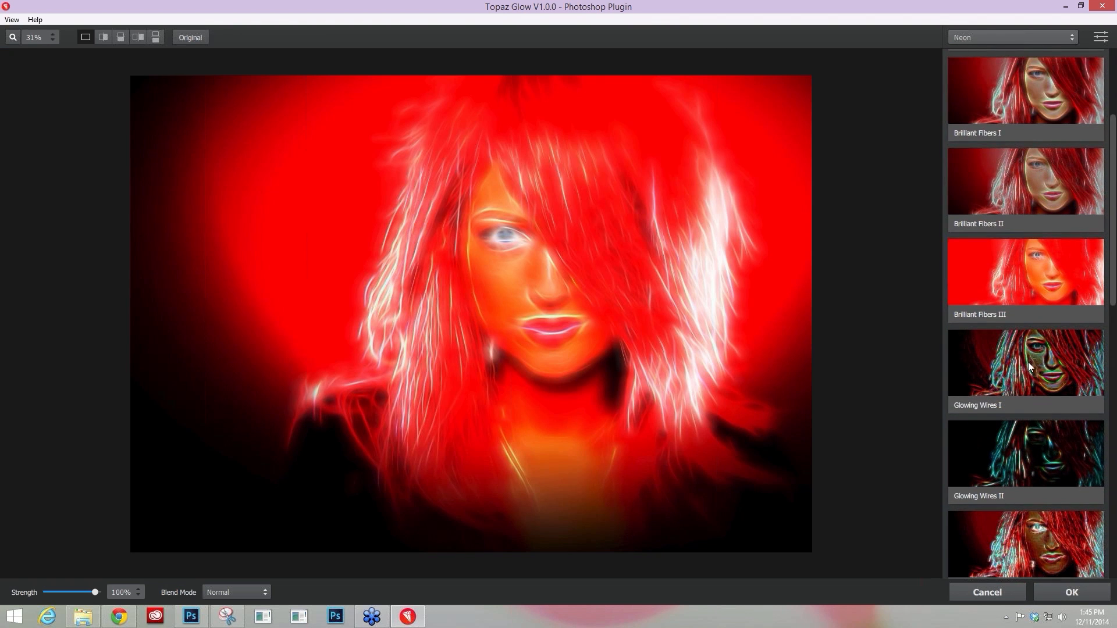
scroll(1024, 364, up, 1)
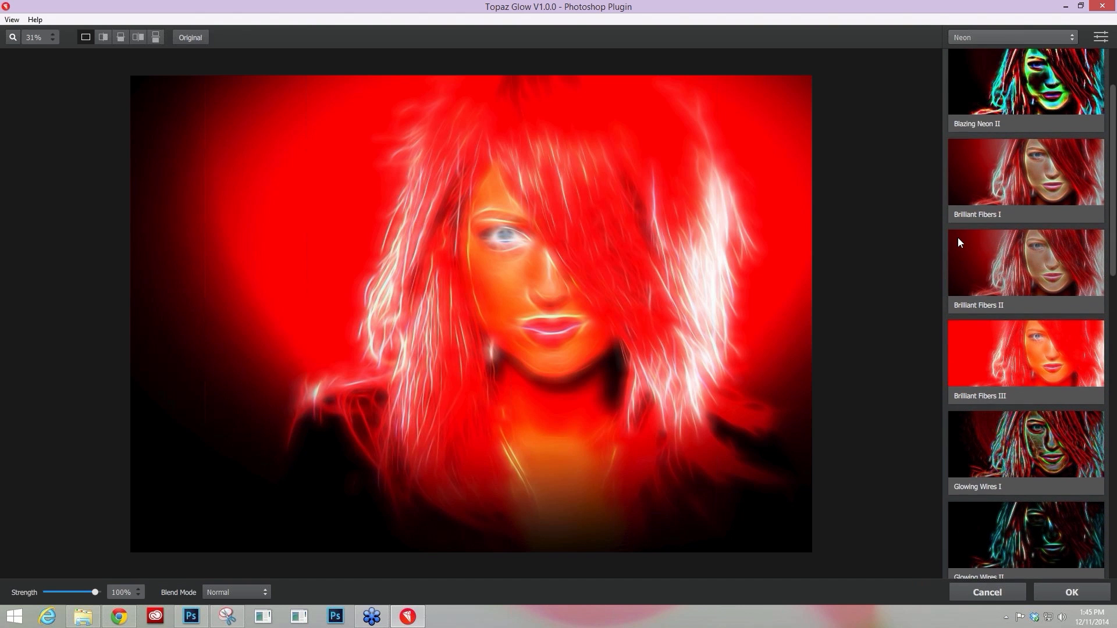
click(1014, 199)
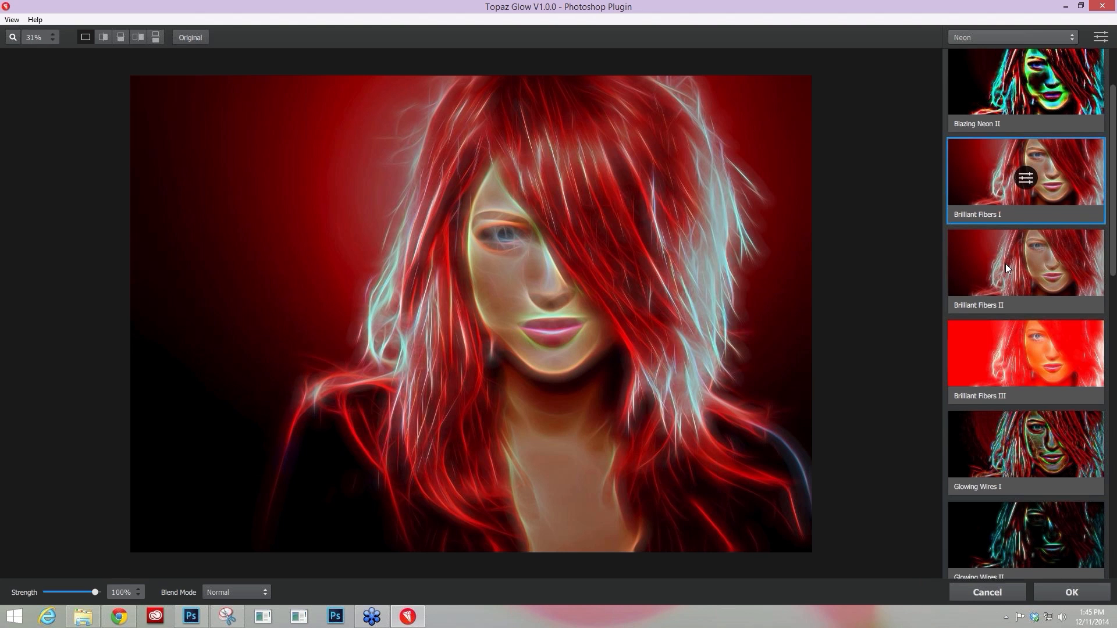
click(1007, 268)
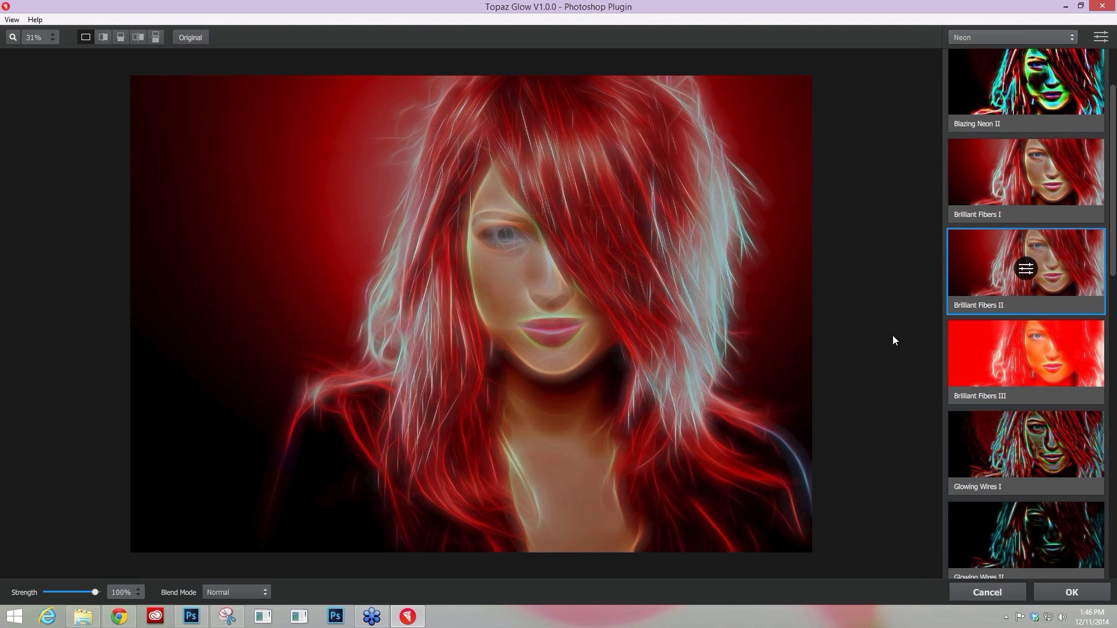
Try the Multiply blend mode, set the glow's blend mode to Overlay, and compare it with the original portrait.
click(264, 592)
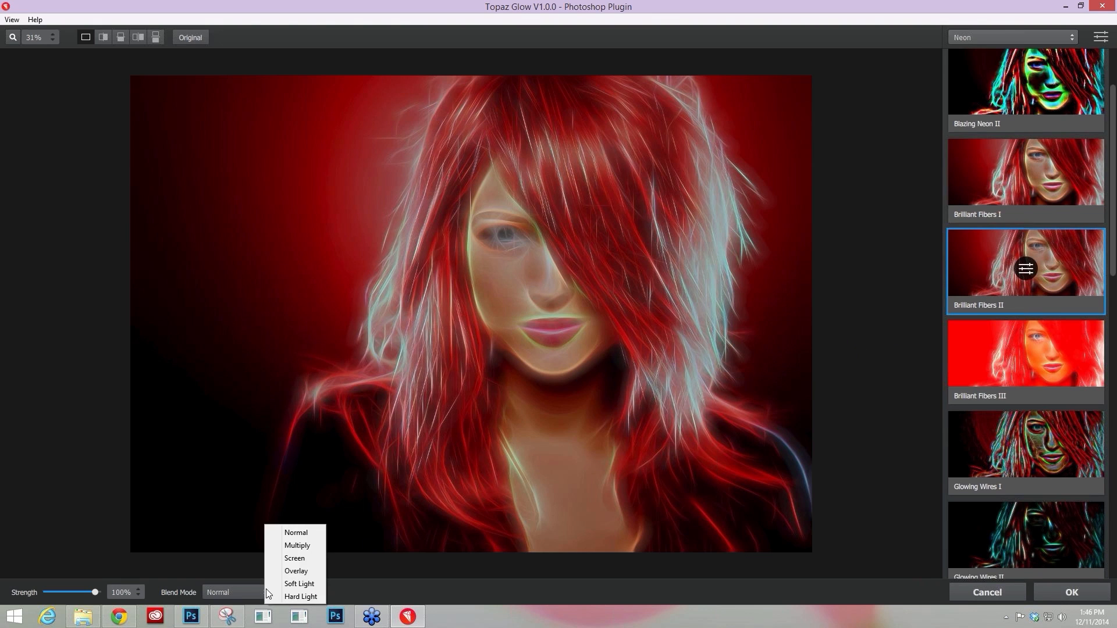
click(294, 546)
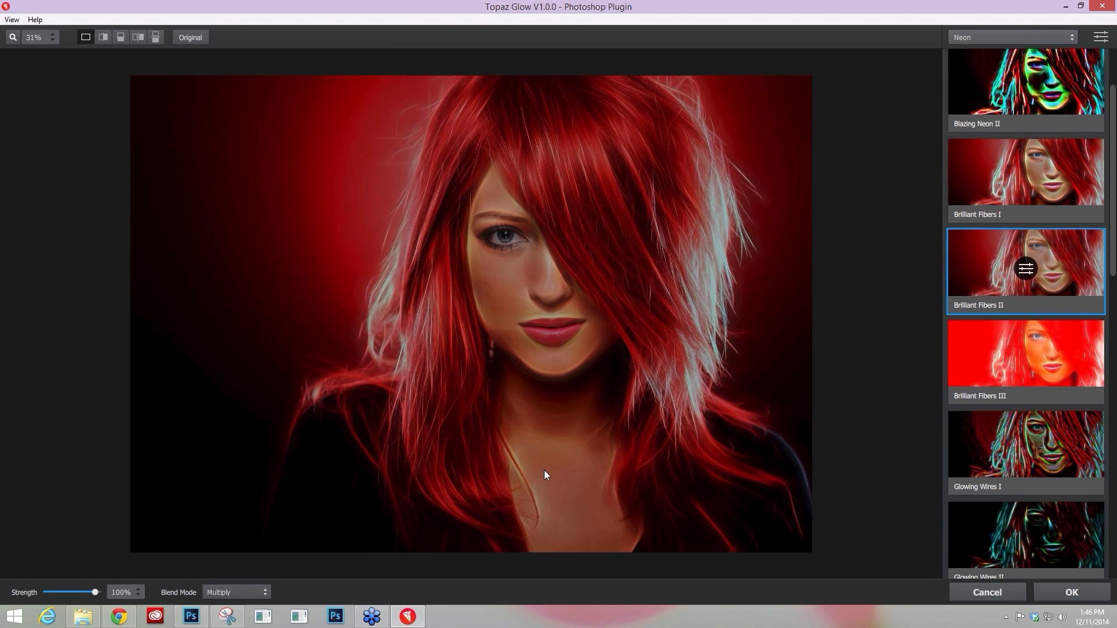
drag(543, 470, 605, 476)
click(264, 592)
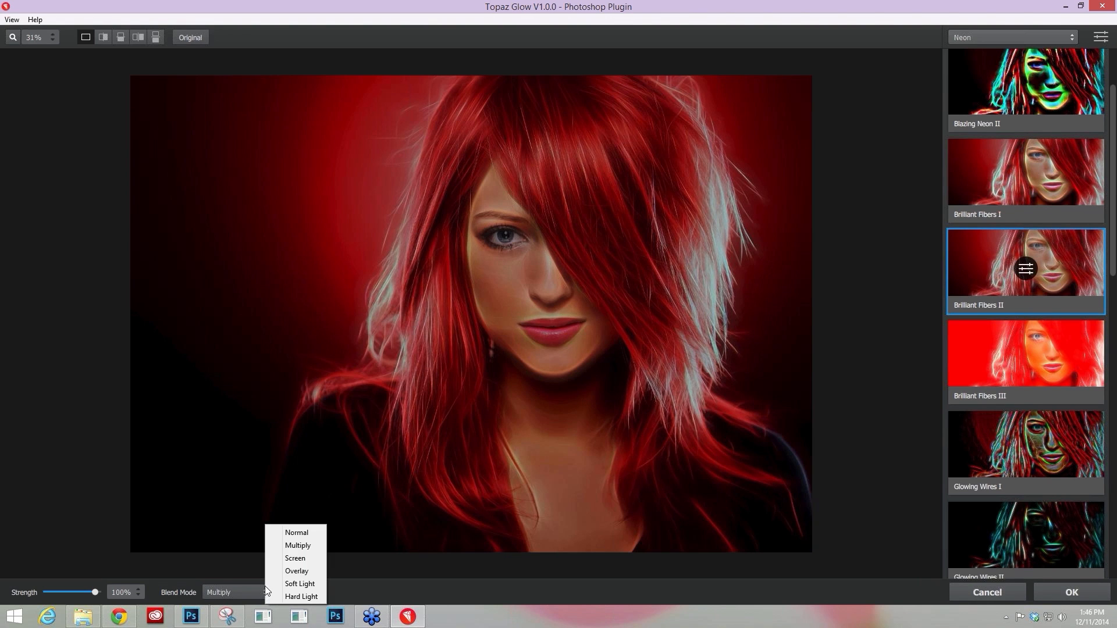
click(297, 571)
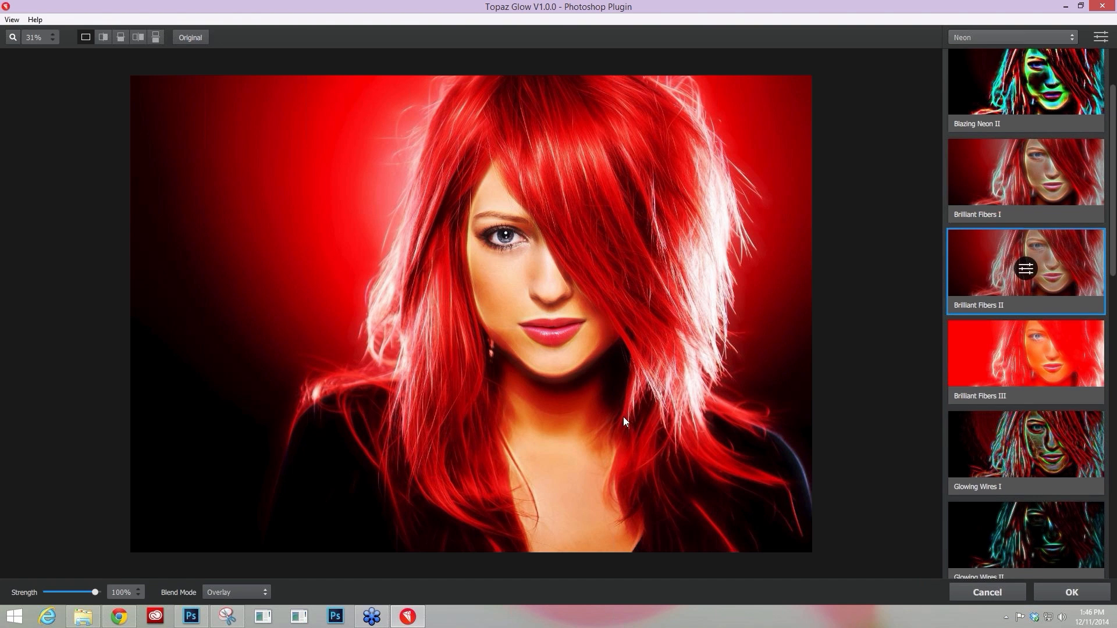
click(562, 422)
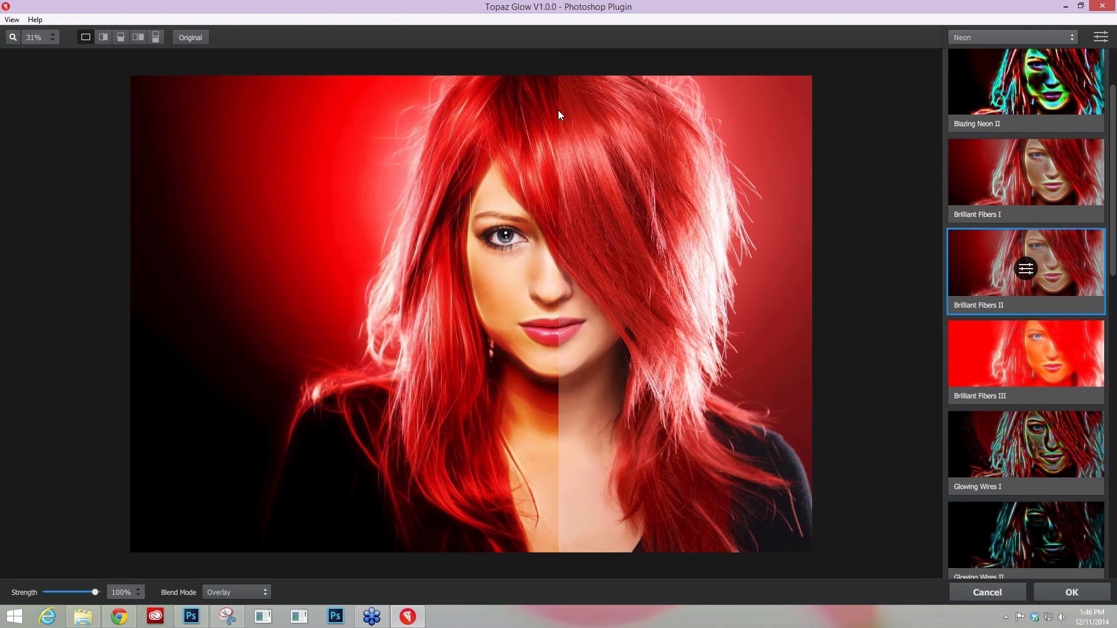
click(560, 130)
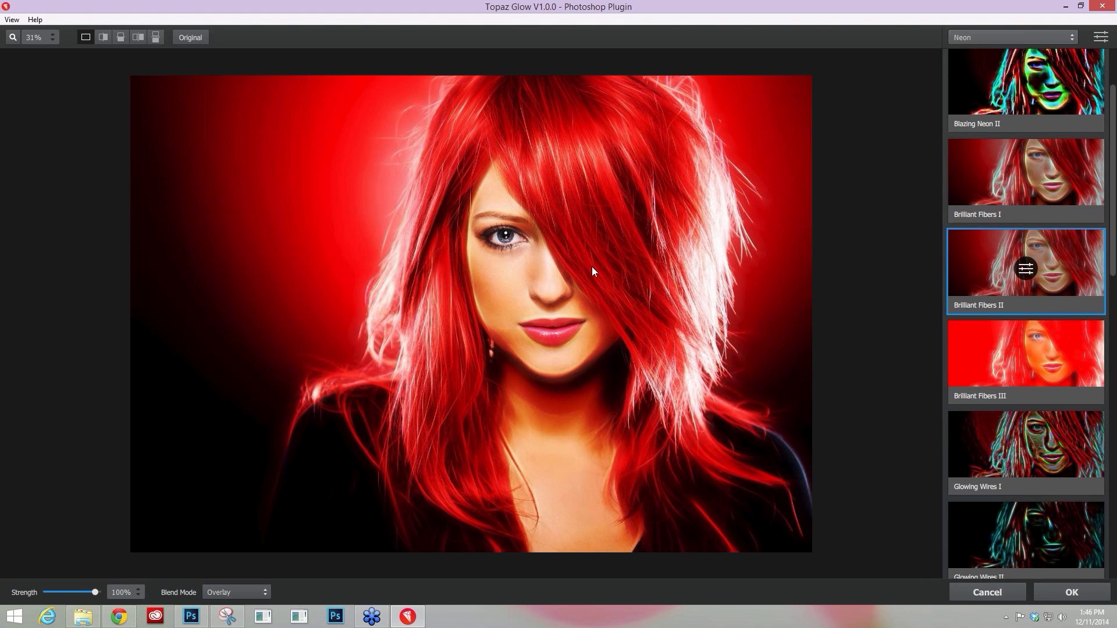
Try the Soft Light and Screen blend modes for the glow, and return to Overlay.
click(264, 594)
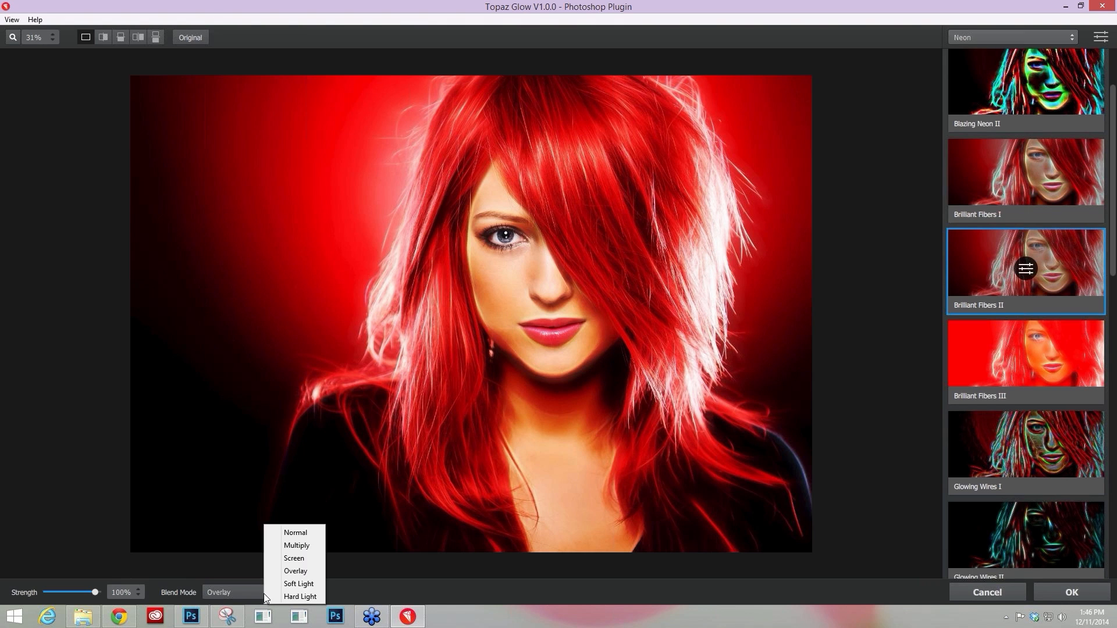
click(285, 583)
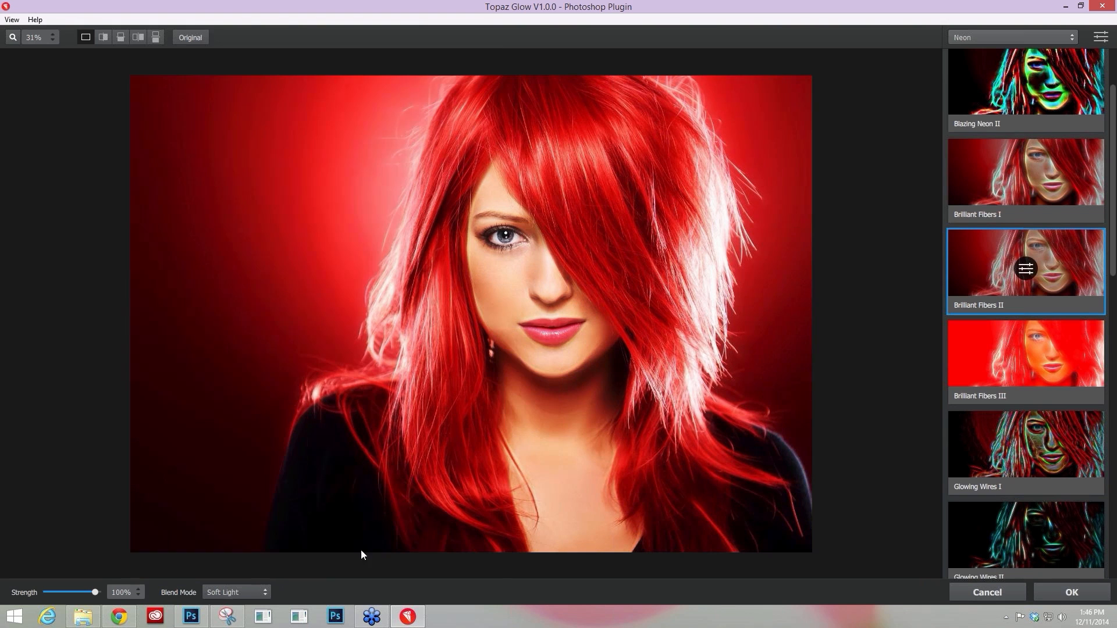
click(462, 508)
click(259, 596)
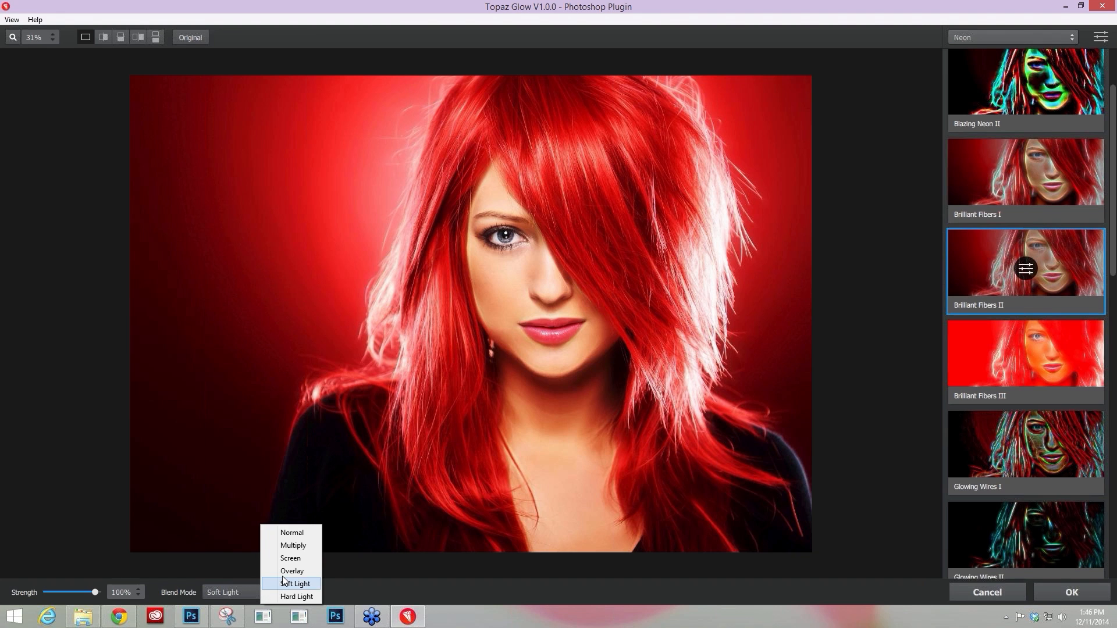
click(289, 558)
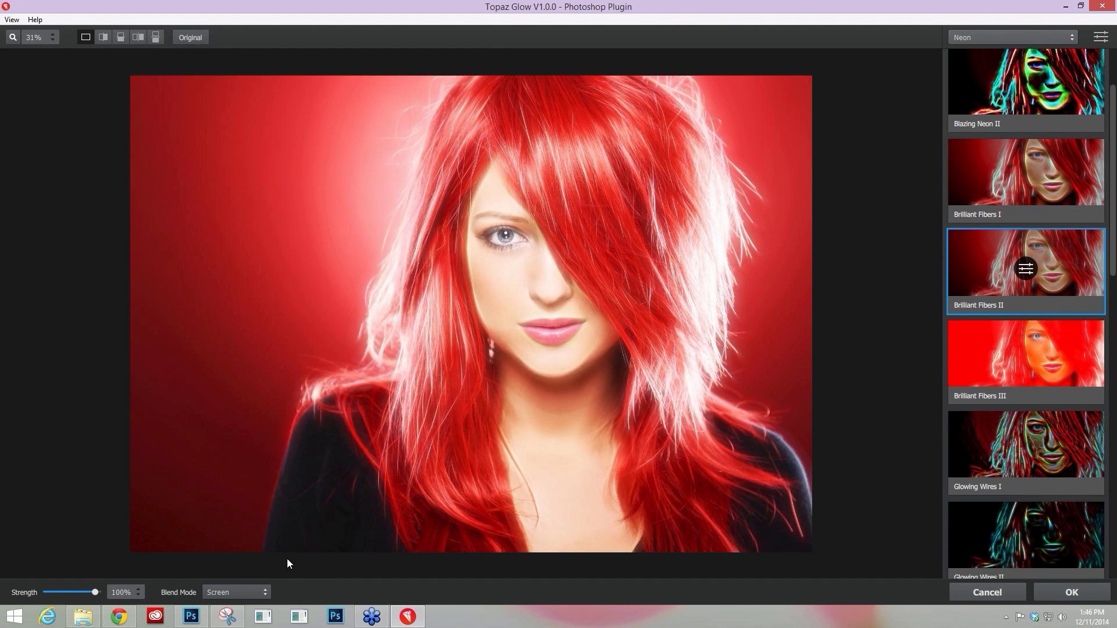
click(263, 589)
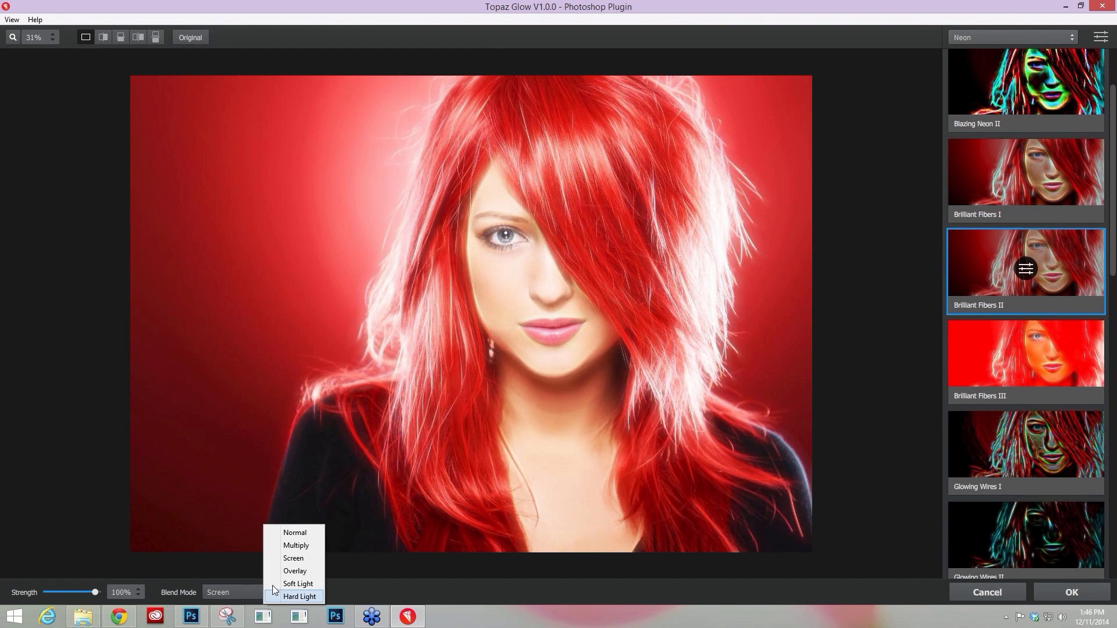
click(305, 583)
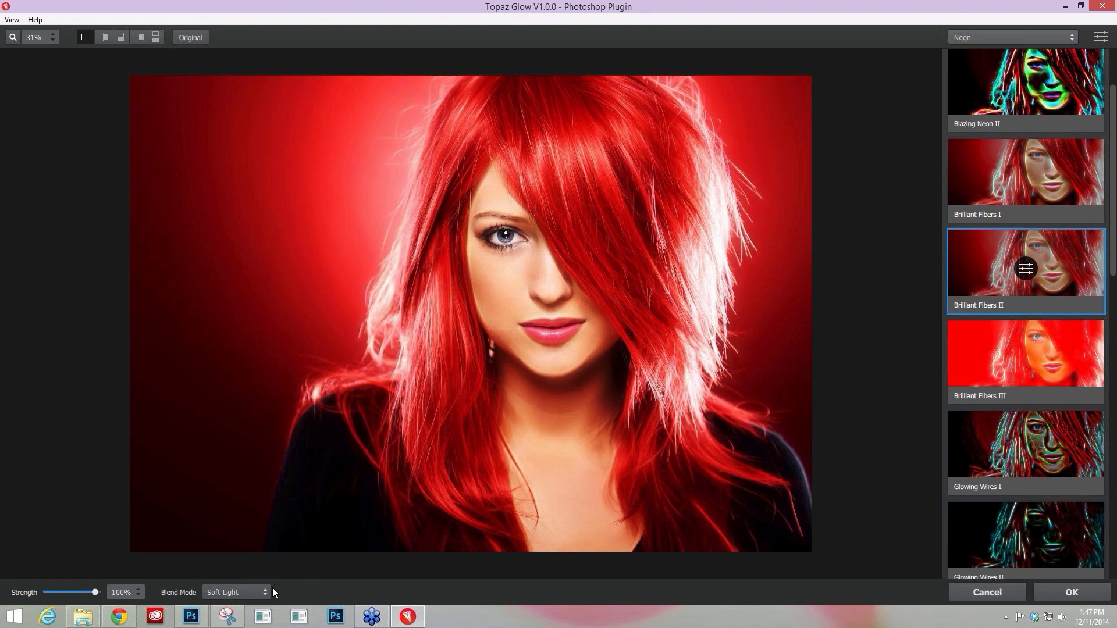
click(272, 589)
click(284, 571)
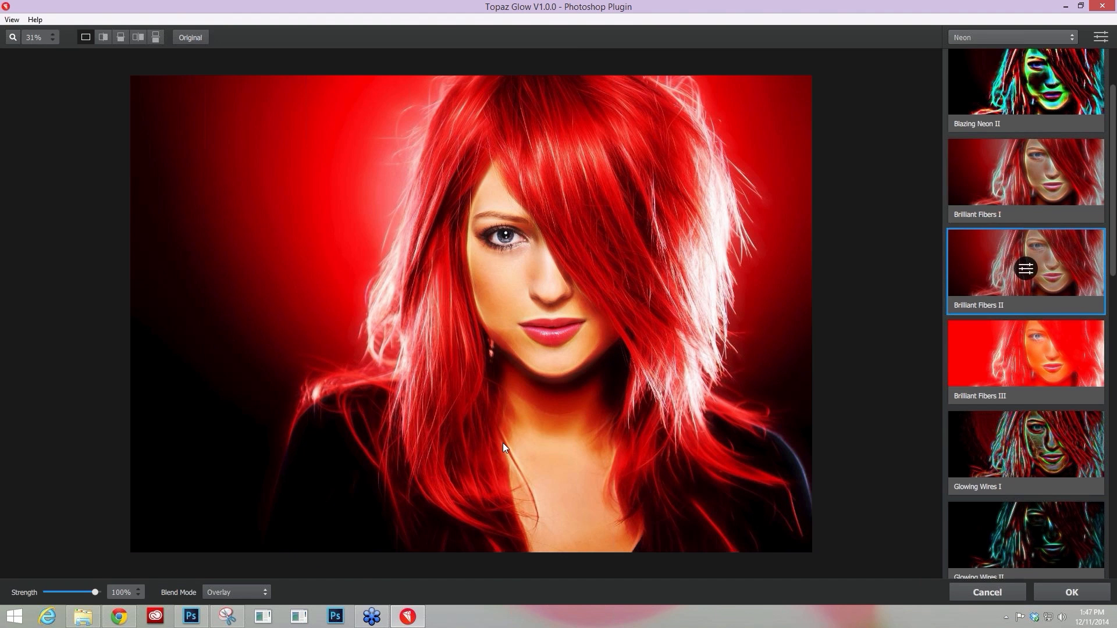
Compare the Overlay glow with the original portrait, and apply the effect back in Photoshop.
drag(497, 438, 277, 376)
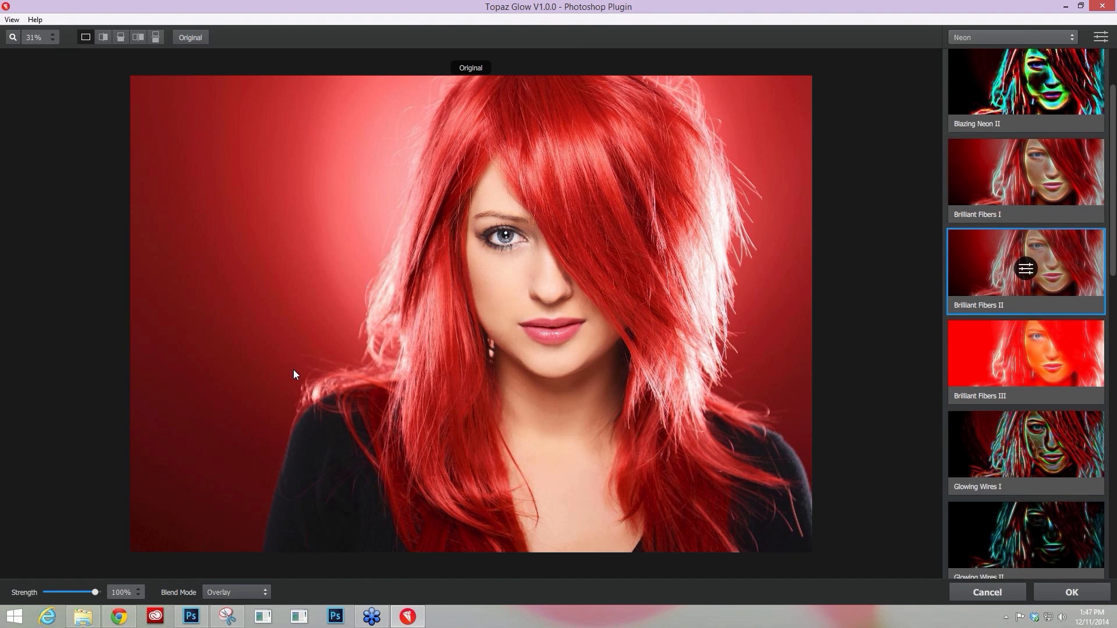
drag(254, 267, 288, 284)
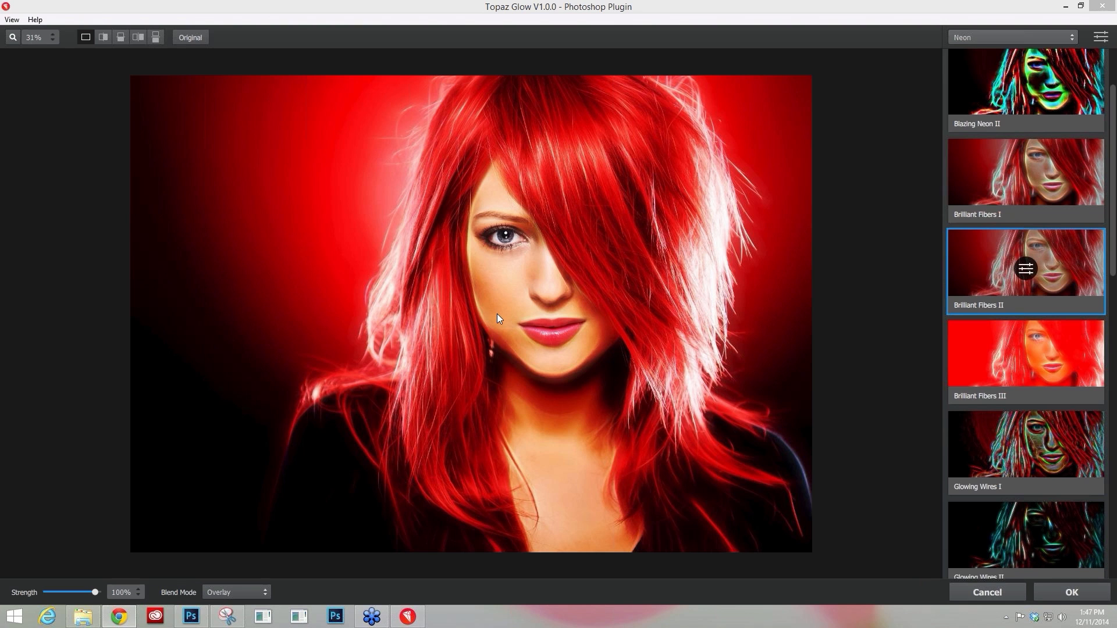
click(569, 355)
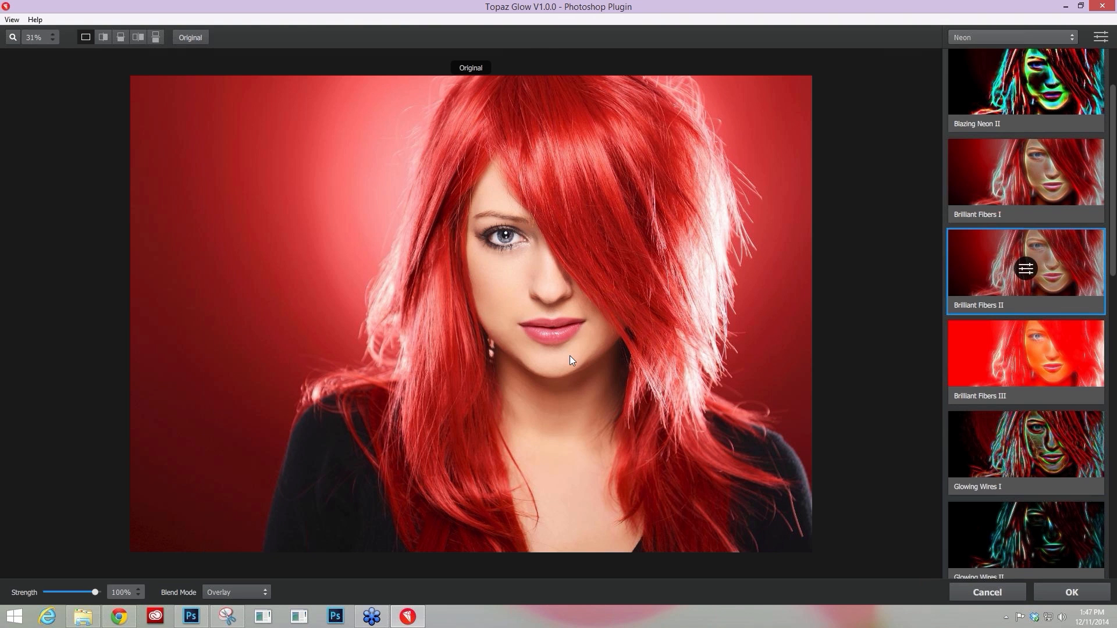
click(570, 355)
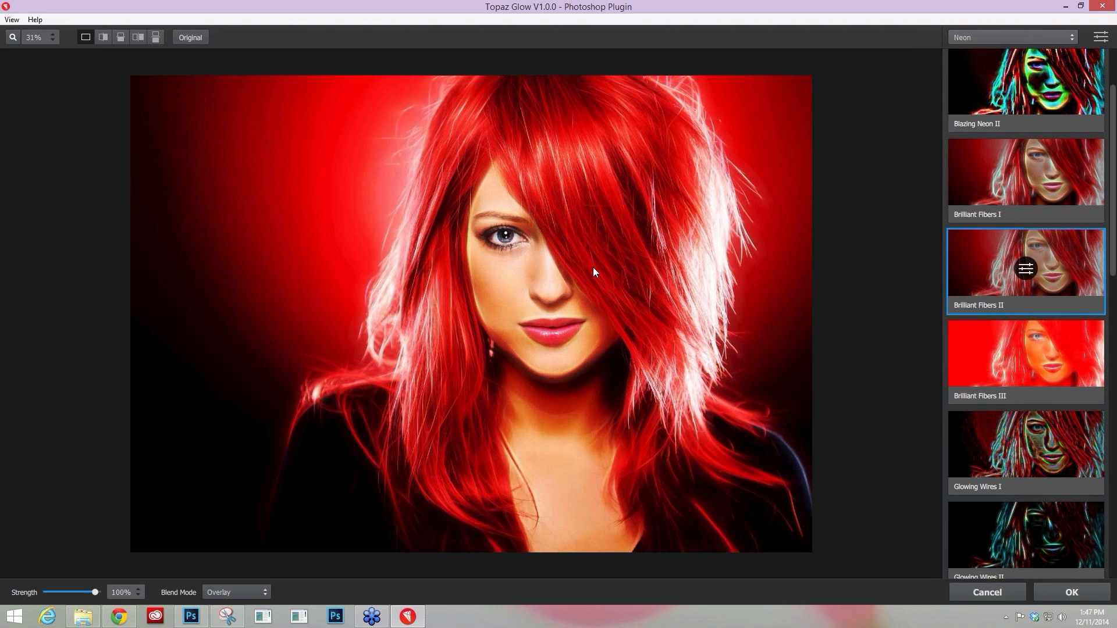
click(1072, 588)
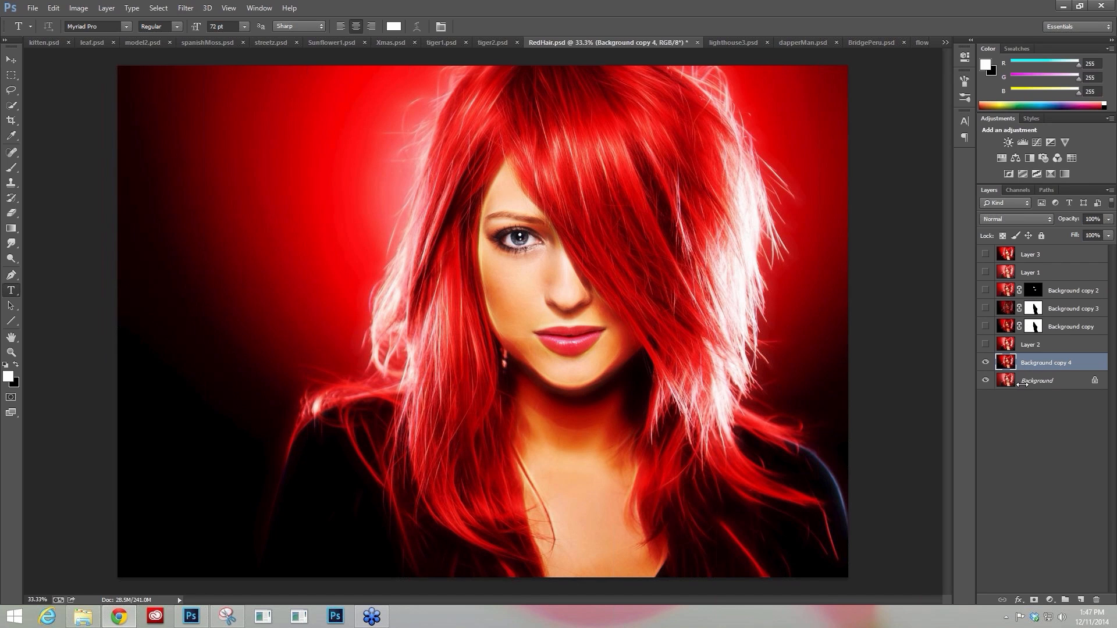
Copy the Background copy layer's mask onto Background copy 4, and hide and show Background copy 4 to compare with the original.
click(1034, 327)
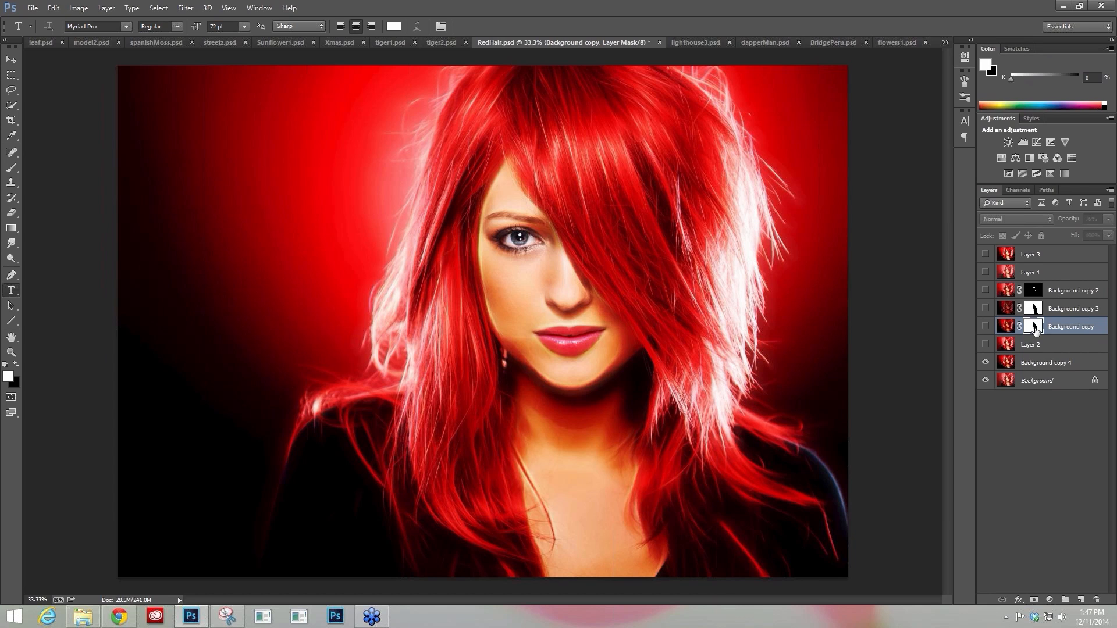
drag(1034, 329, 1024, 377)
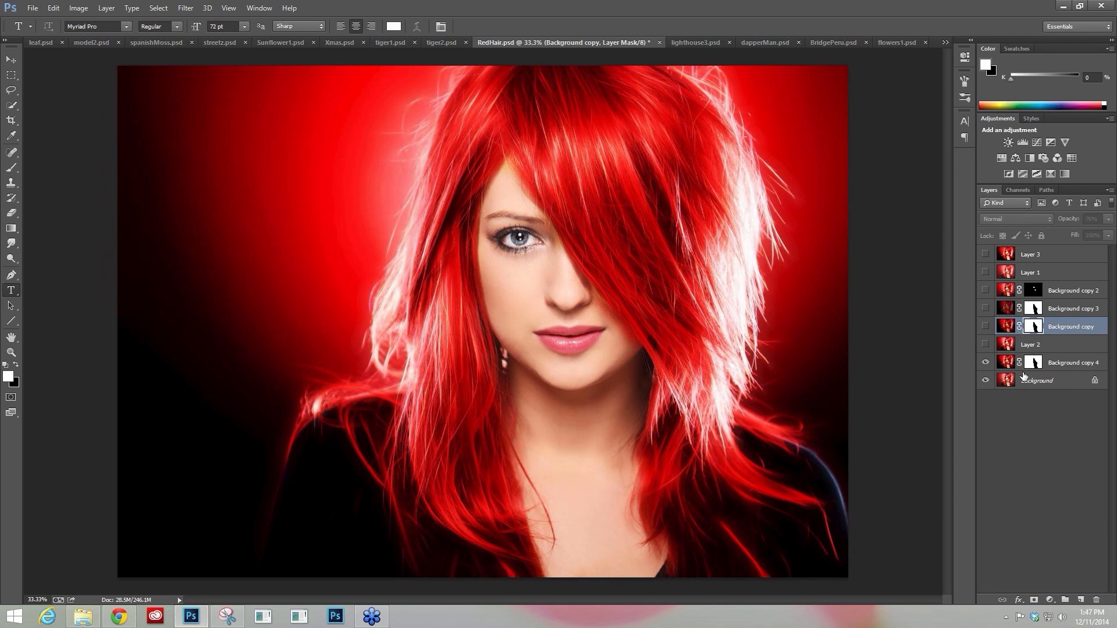
click(985, 364)
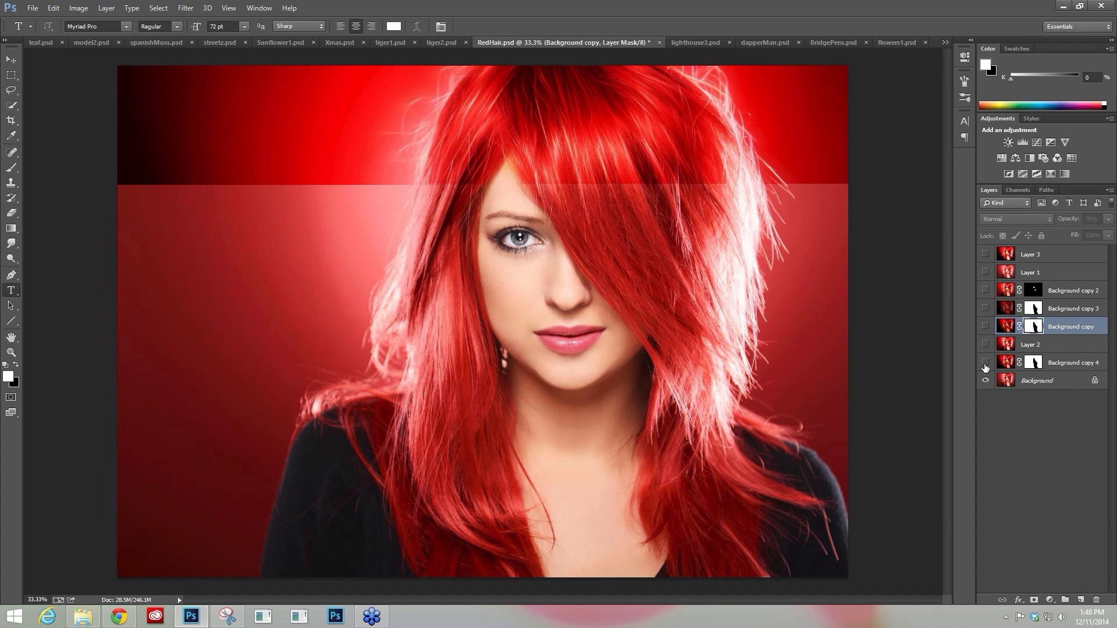
click(984, 364)
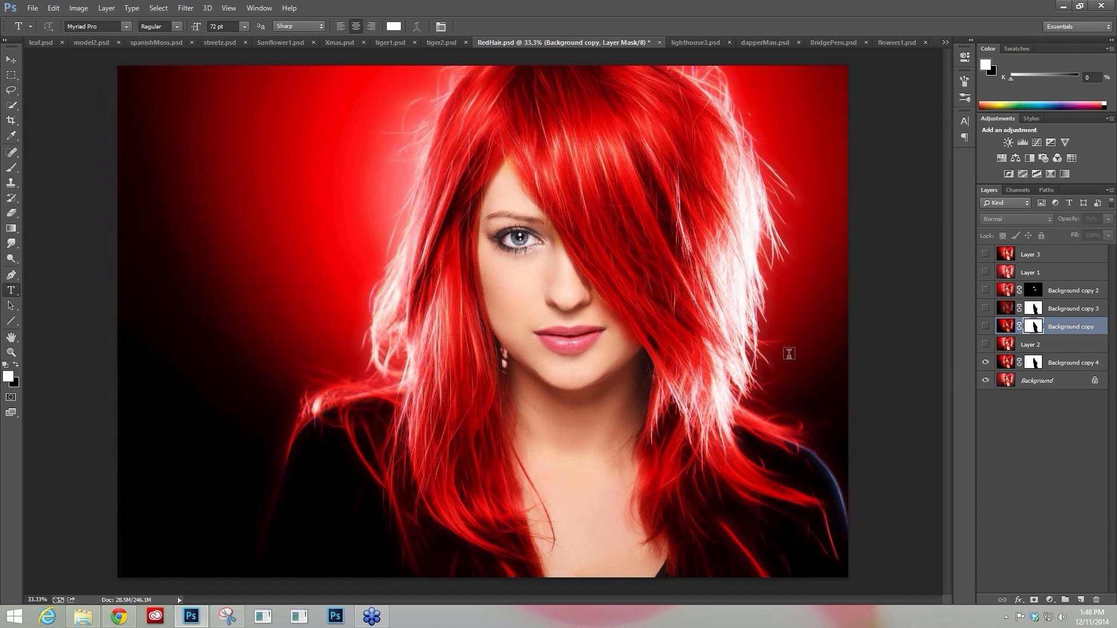
click(985, 362)
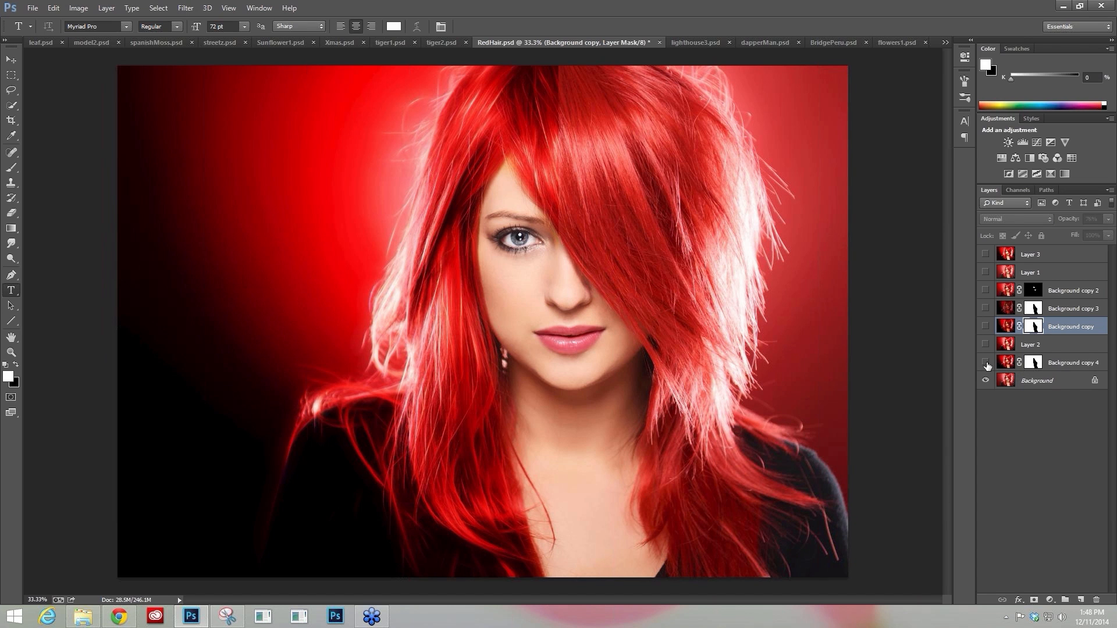
Show the Background copy 4 layer in RedHair.psd, and open Topaz Glow on the Background layer of flowers1.psd.
click(985, 363)
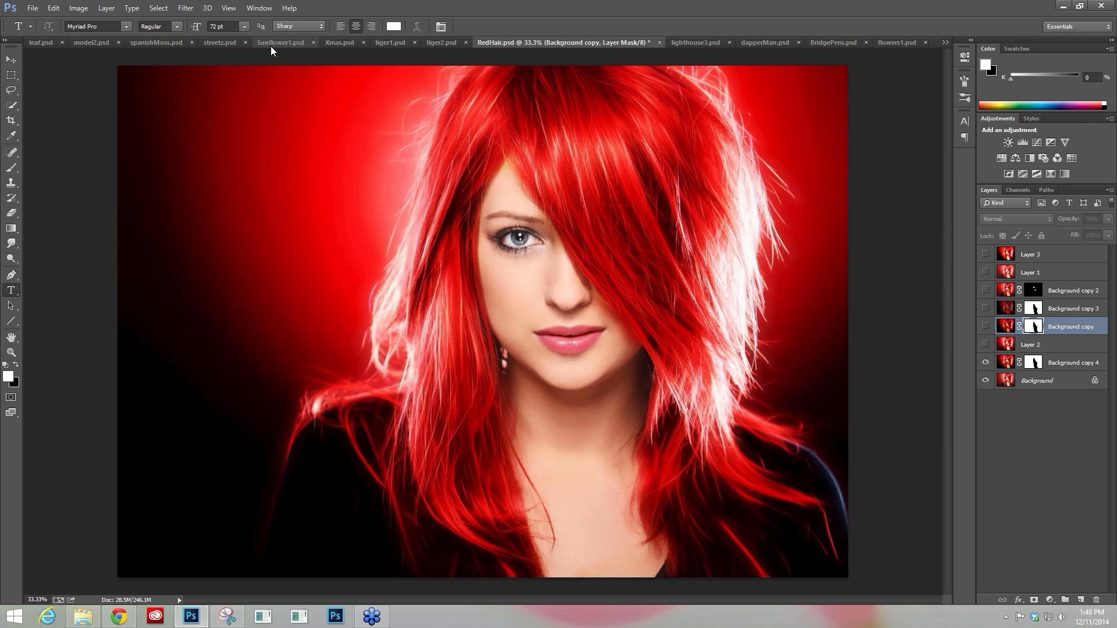
click(898, 43)
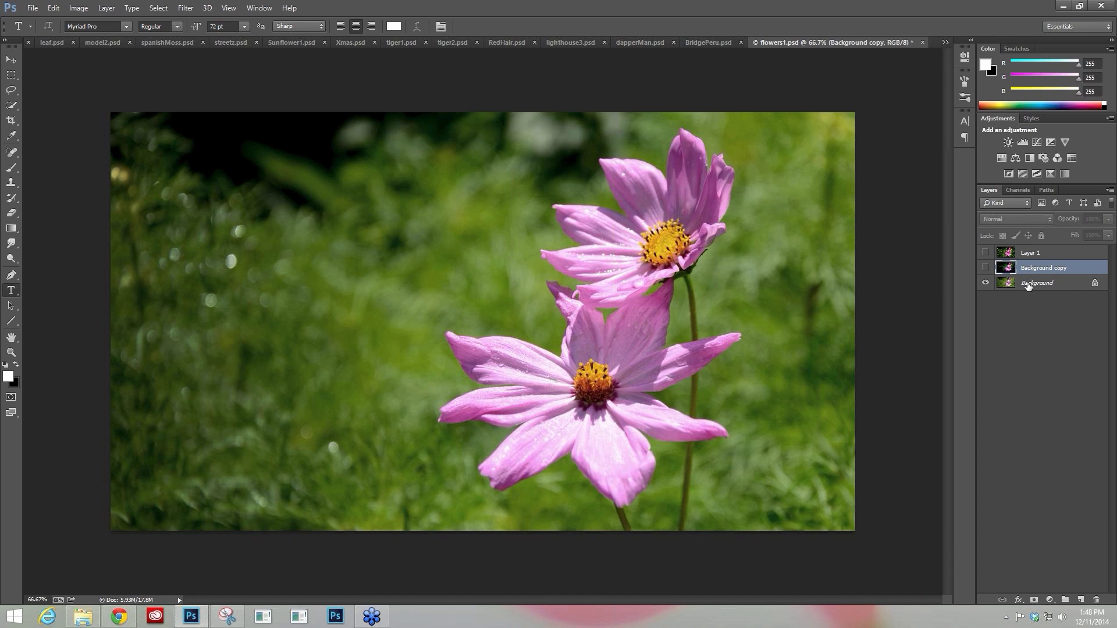
click(1027, 285)
click(186, 8)
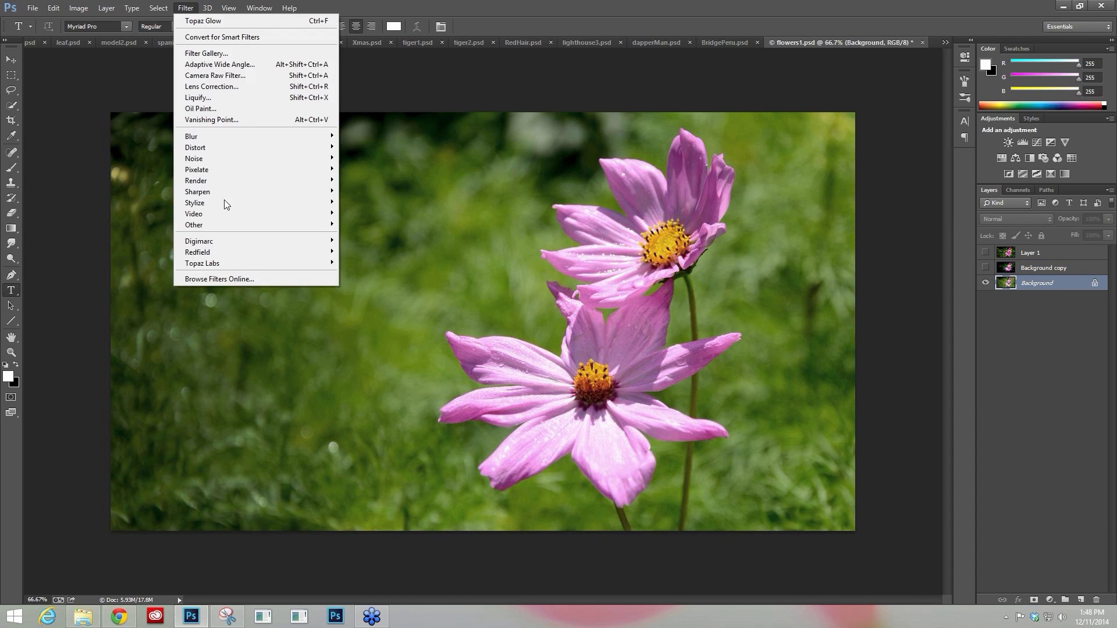
mouse_move(254, 266)
click(379, 428)
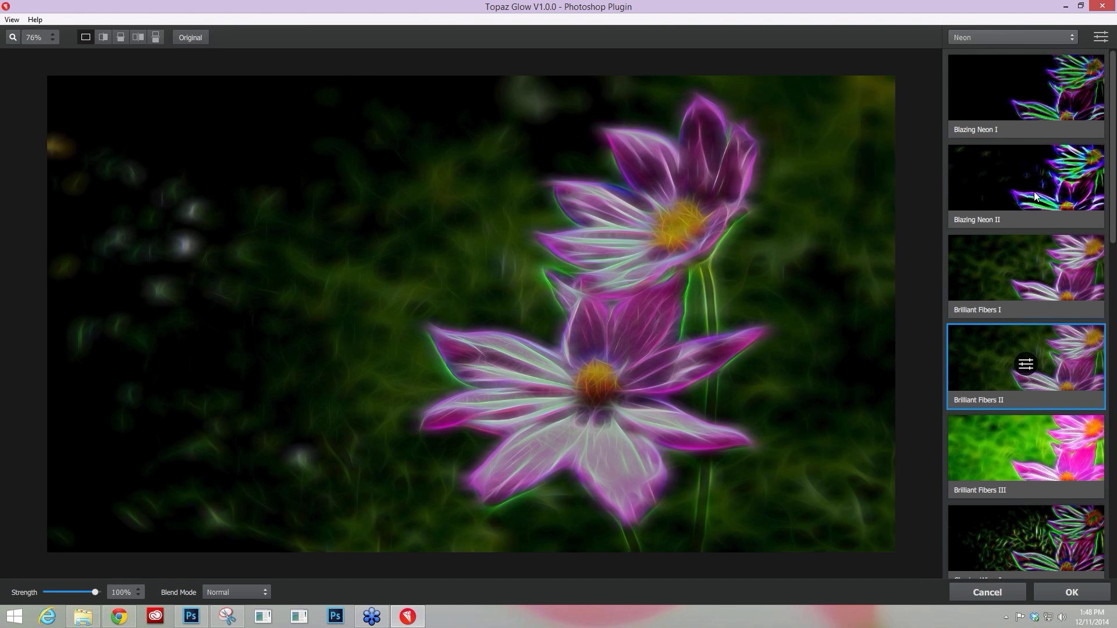
Browse the Neon presets, try Natural Neon III, and apply Natural Neon I to the flowers.
scroll(1011, 366, down, 2)
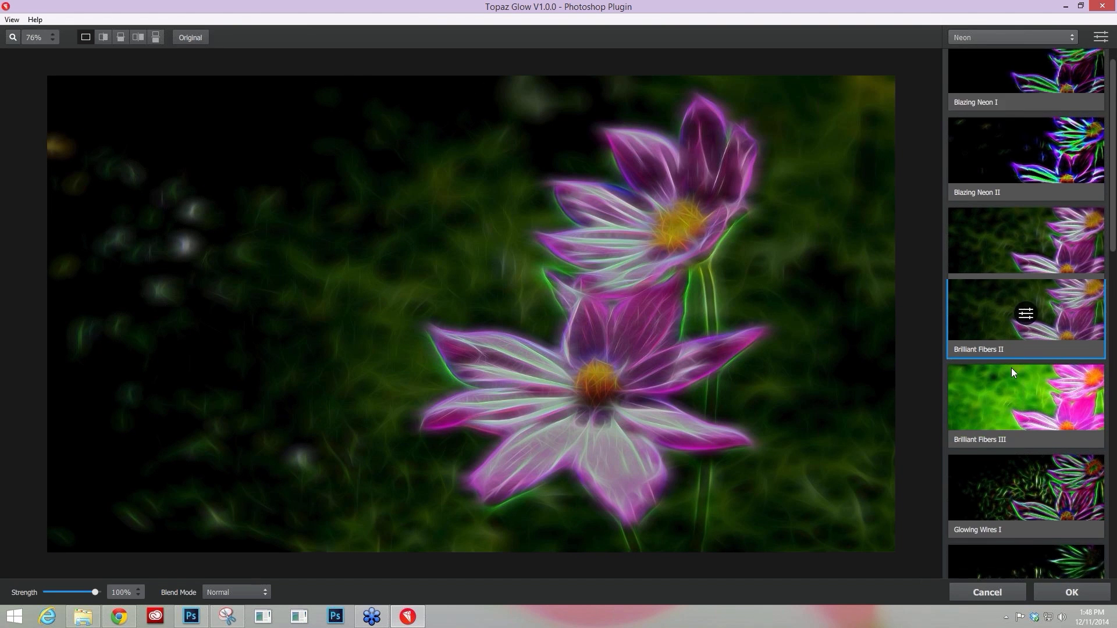
scroll(1011, 367, down, 4)
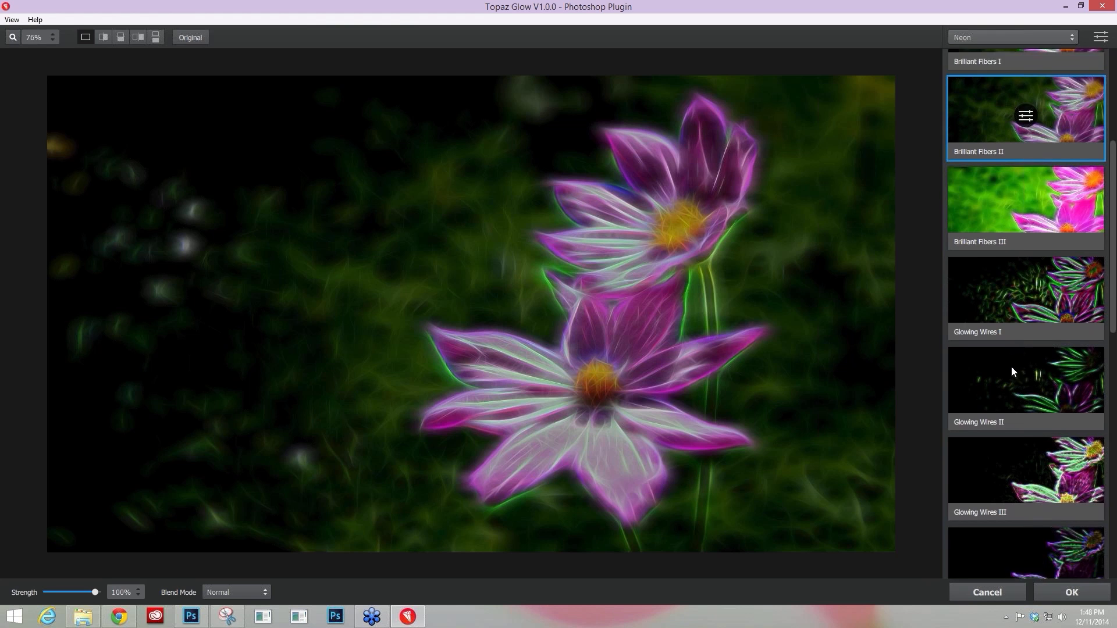
scroll(1011, 368, down, 2)
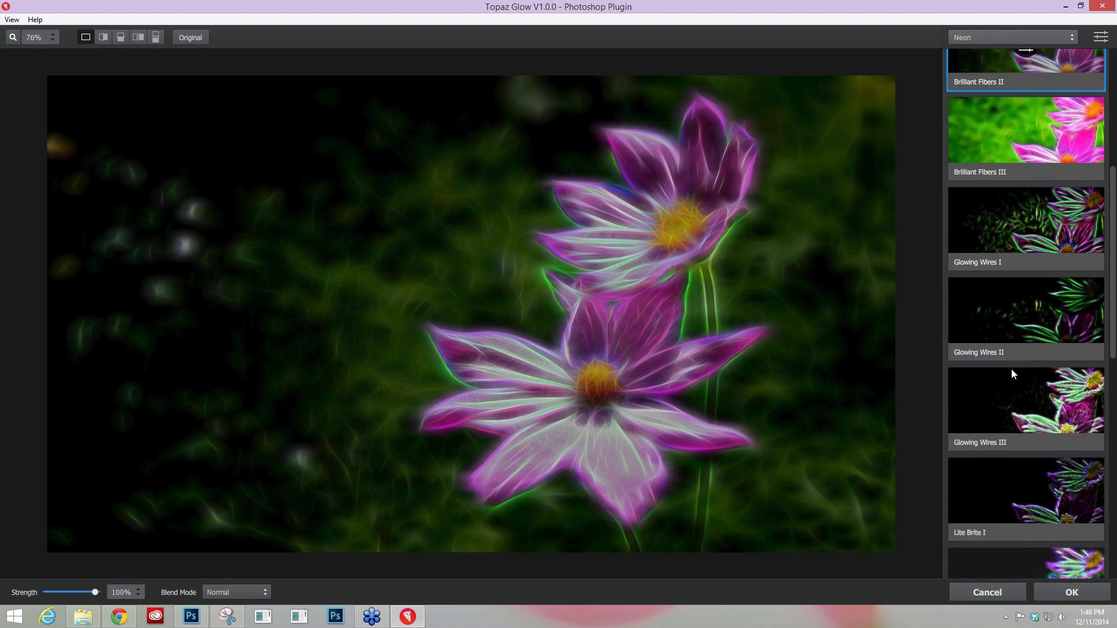
scroll(1006, 371, down, 1)
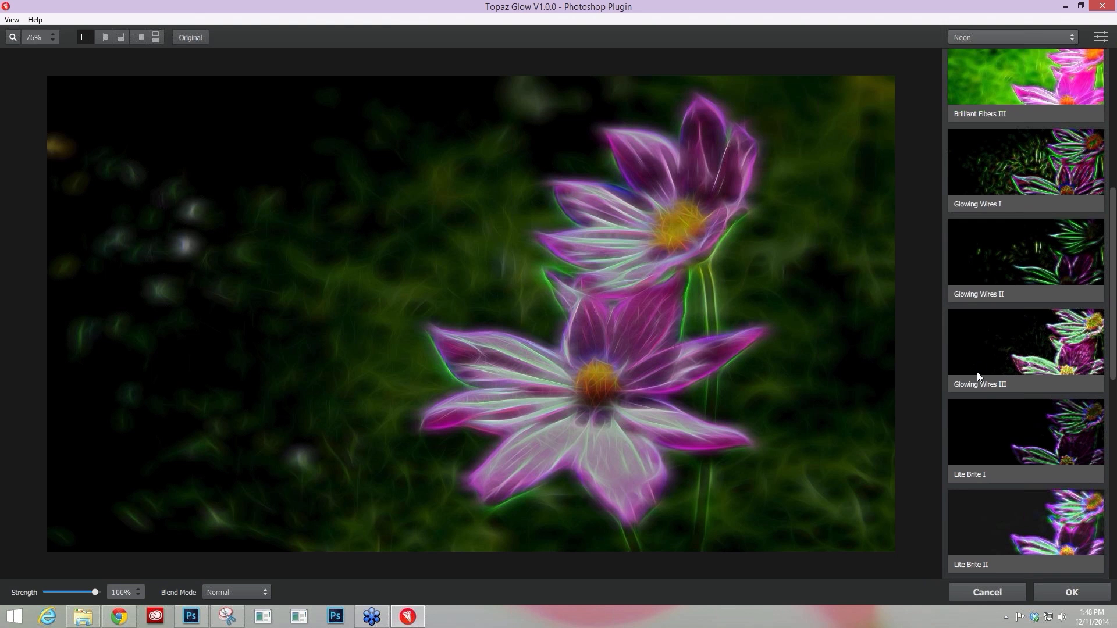
scroll(977, 382, down, 7)
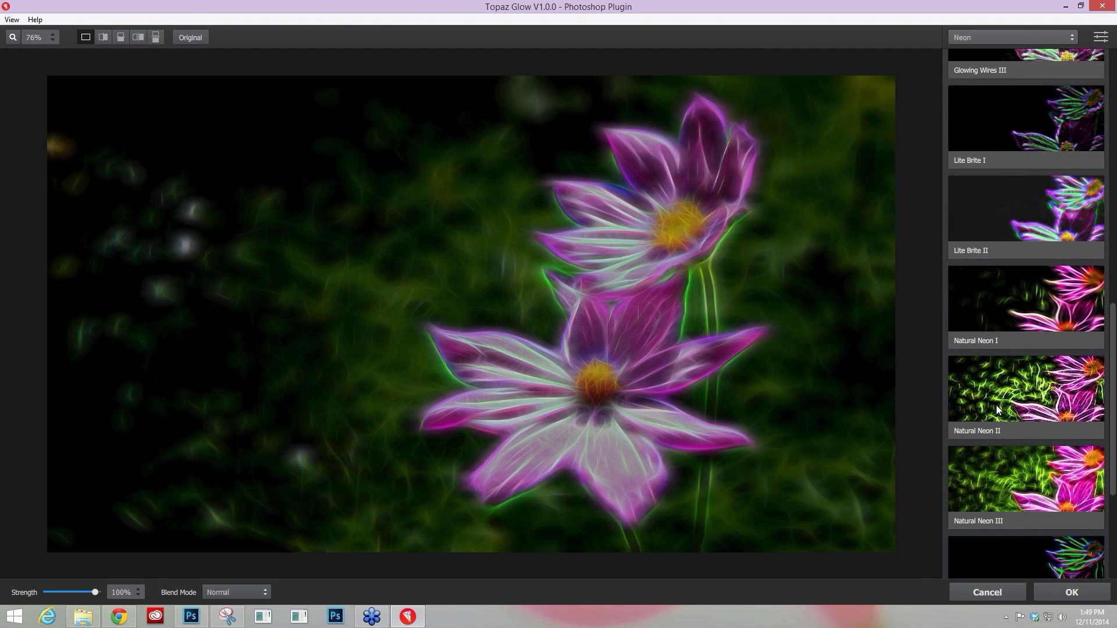
scroll(996, 405, down, 1)
click(1014, 437)
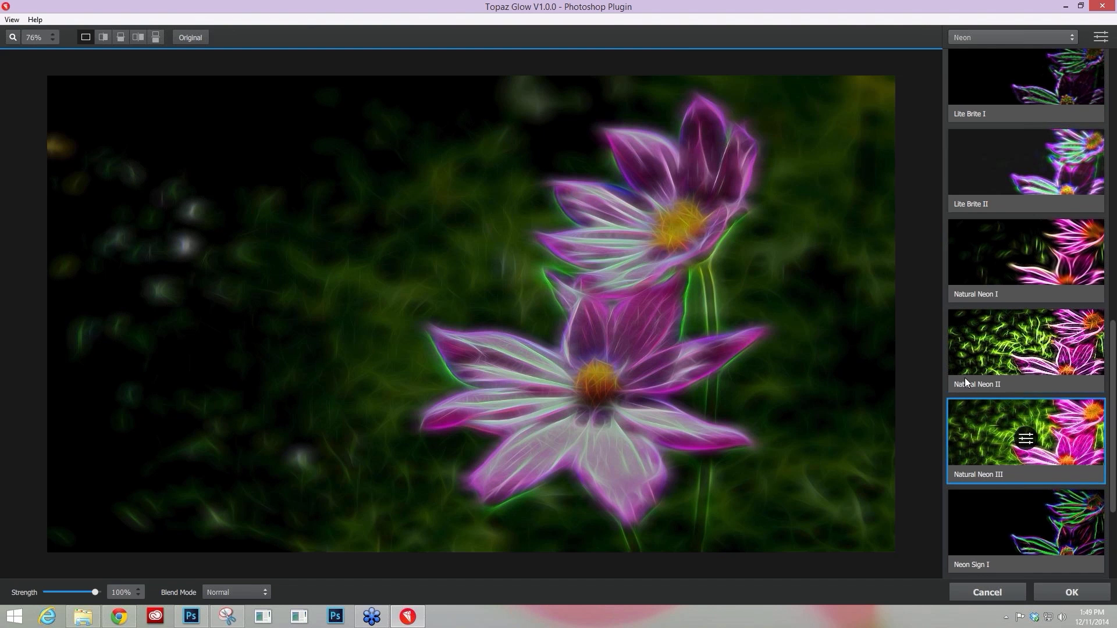
click(1013, 263)
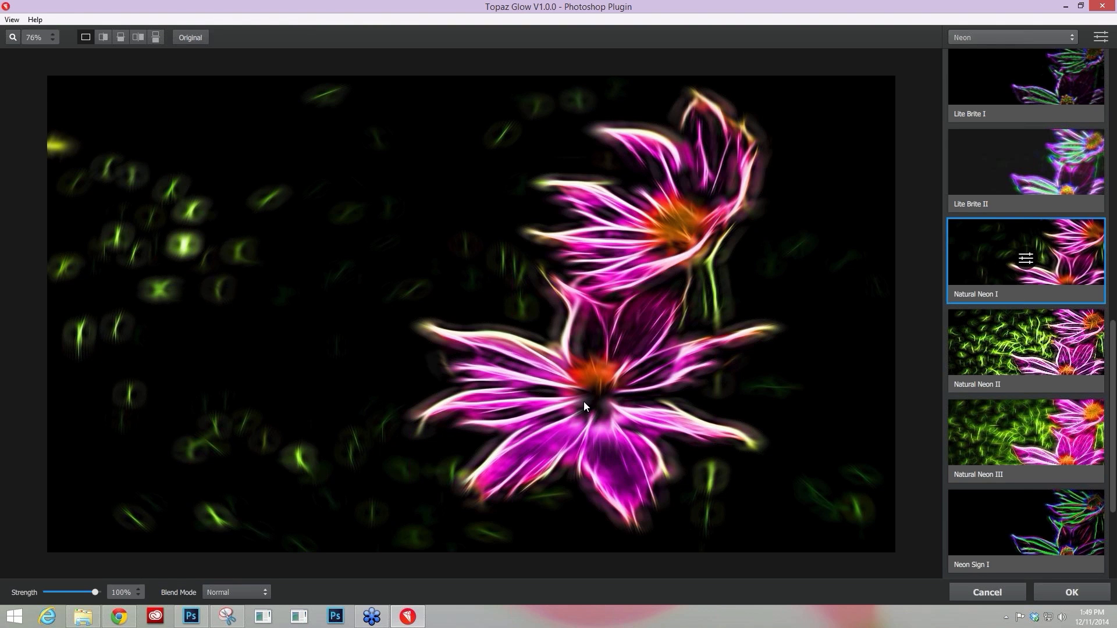
Set the glow's blend mode to Screen at 100% strength.
mouse_move(94, 592)
mouse_down()
mouse_move(65, 592)
mouse_move(113, 597)
mouse_up()
click(266, 592)
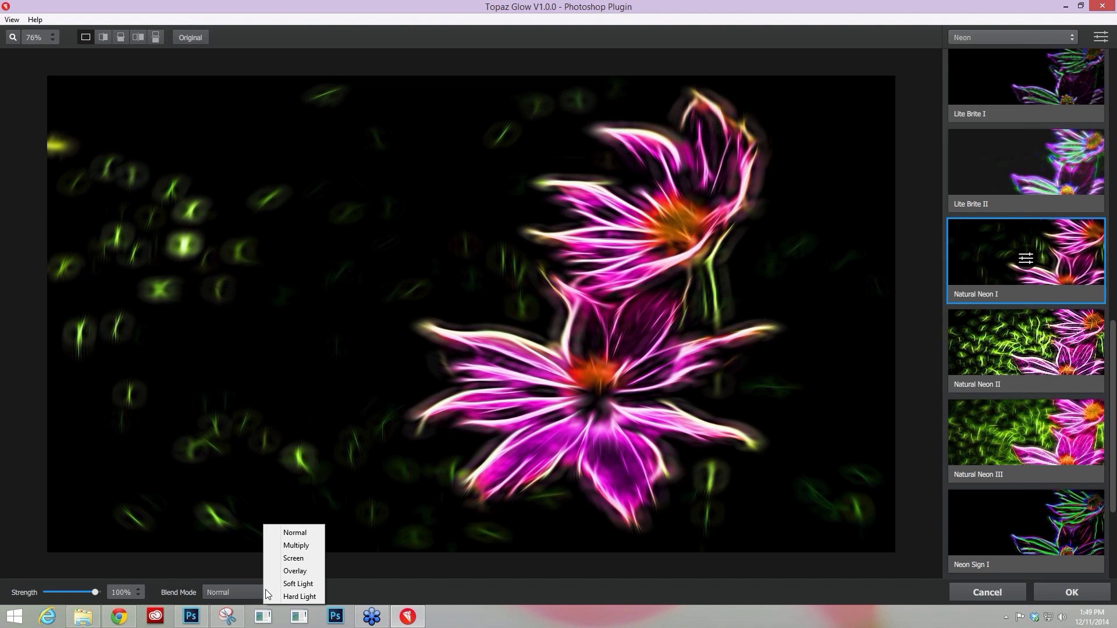
click(291, 558)
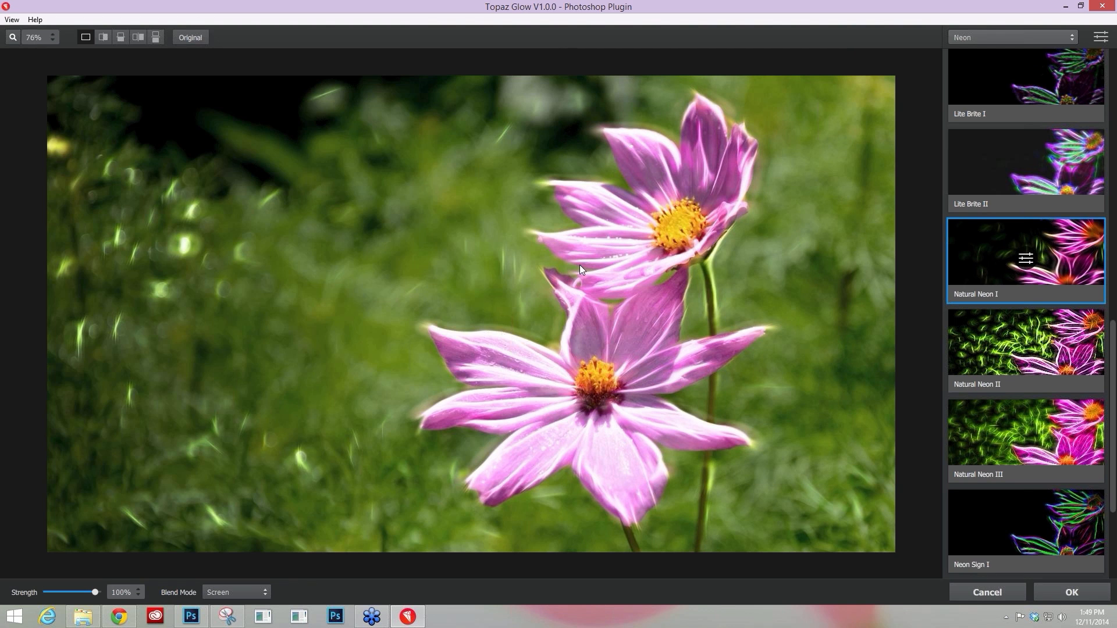
Compare the Screen-blended Natural Neon I glow with the original flower photo several times.
click(630, 230)
click(553, 454)
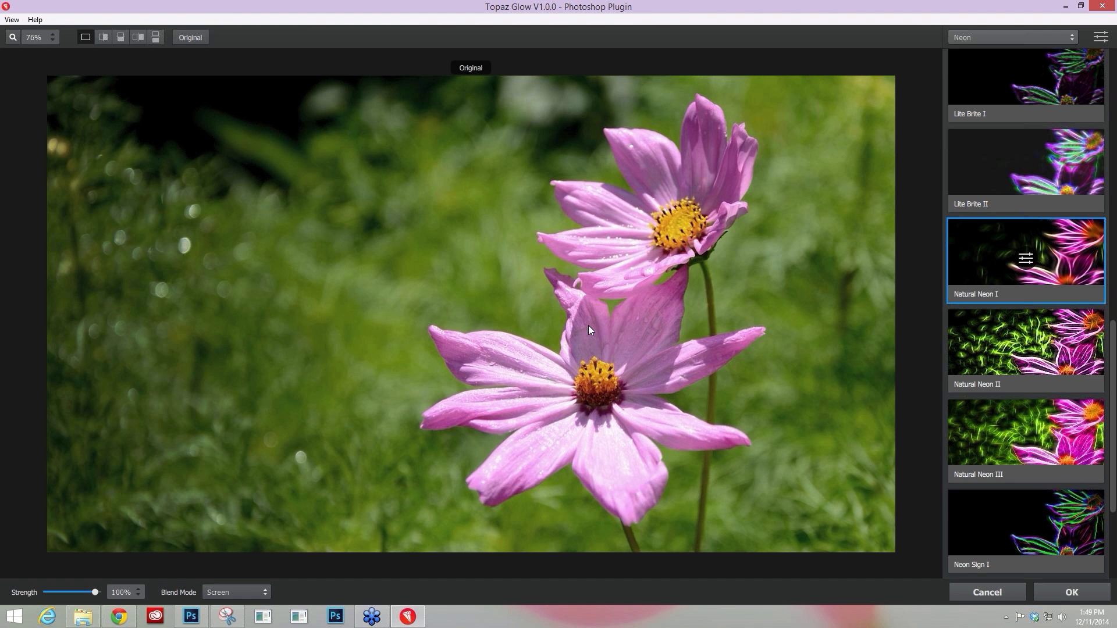
click(970, 244)
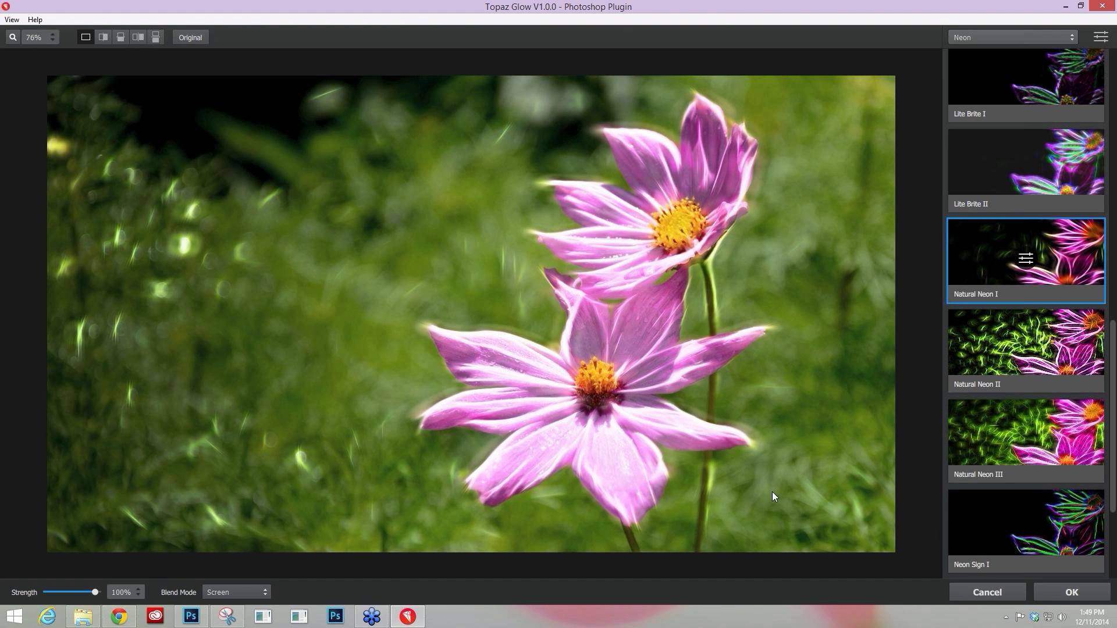
click(605, 330)
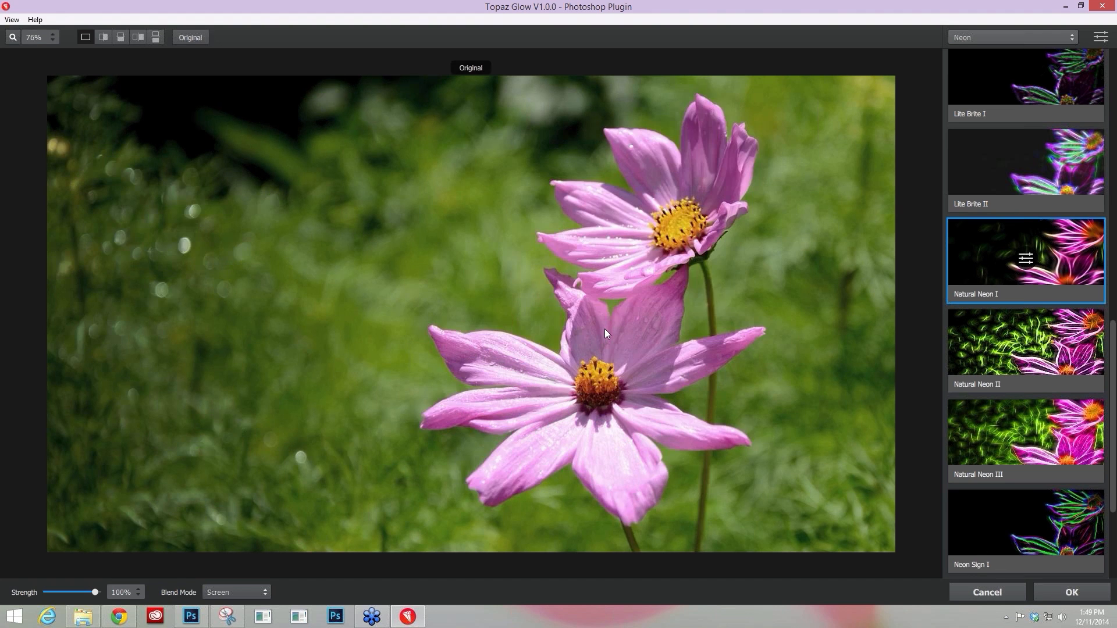
drag(681, 212, 682, 242)
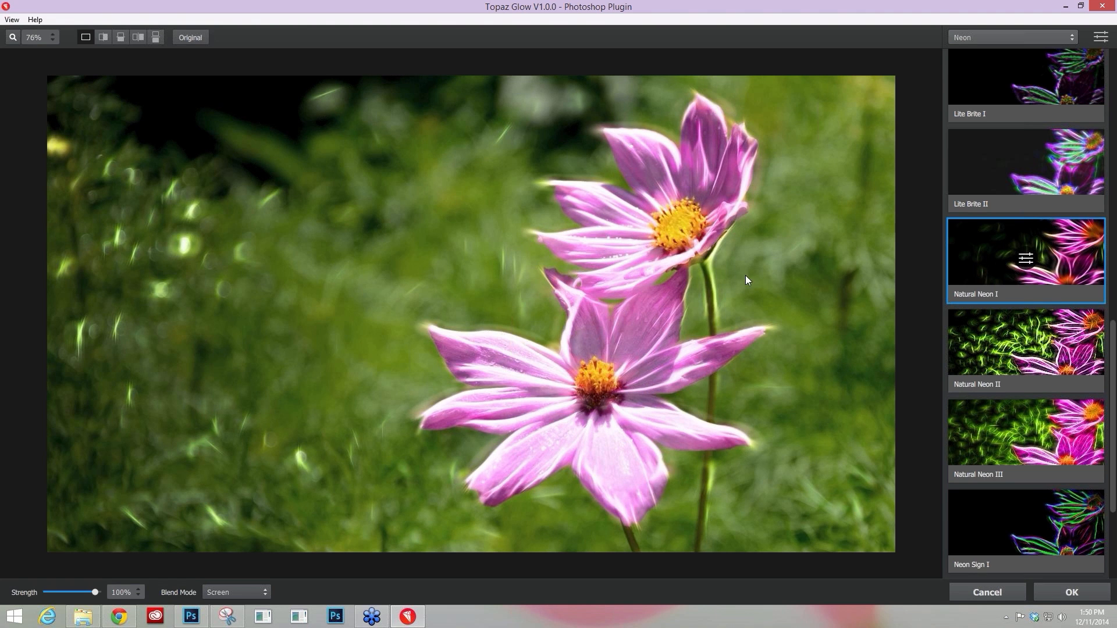
drag(608, 406, 637, 406)
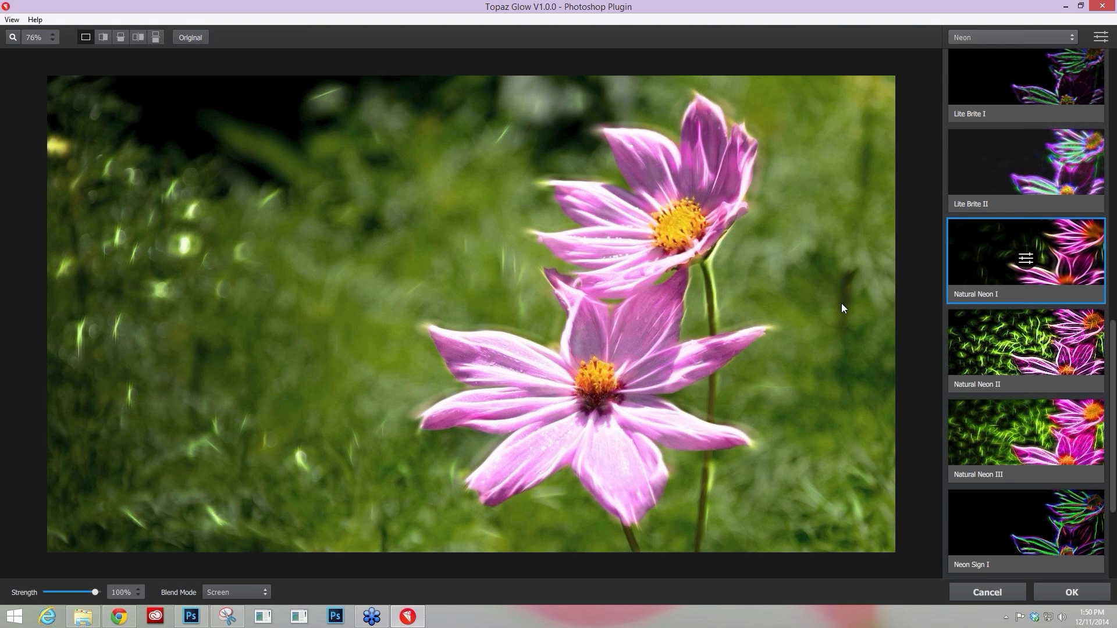